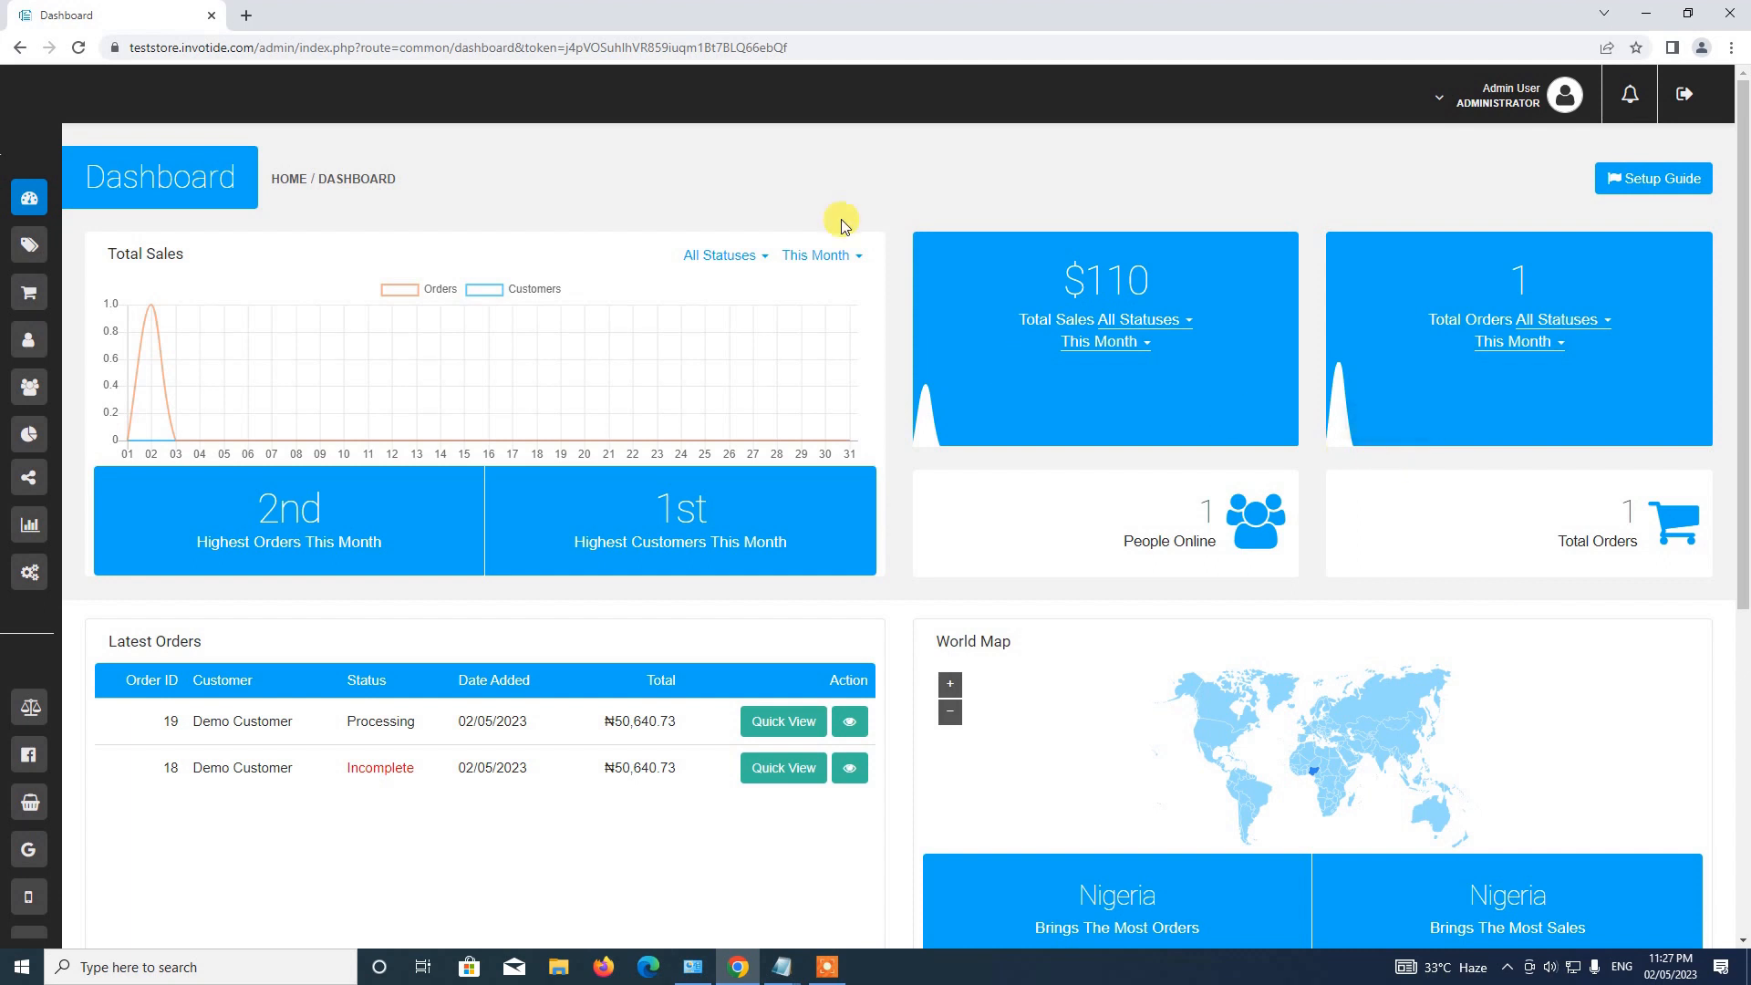
Expand the Dashboard's left icon sidebar so the navigation sections show their names.
mouse_move(46, 183)
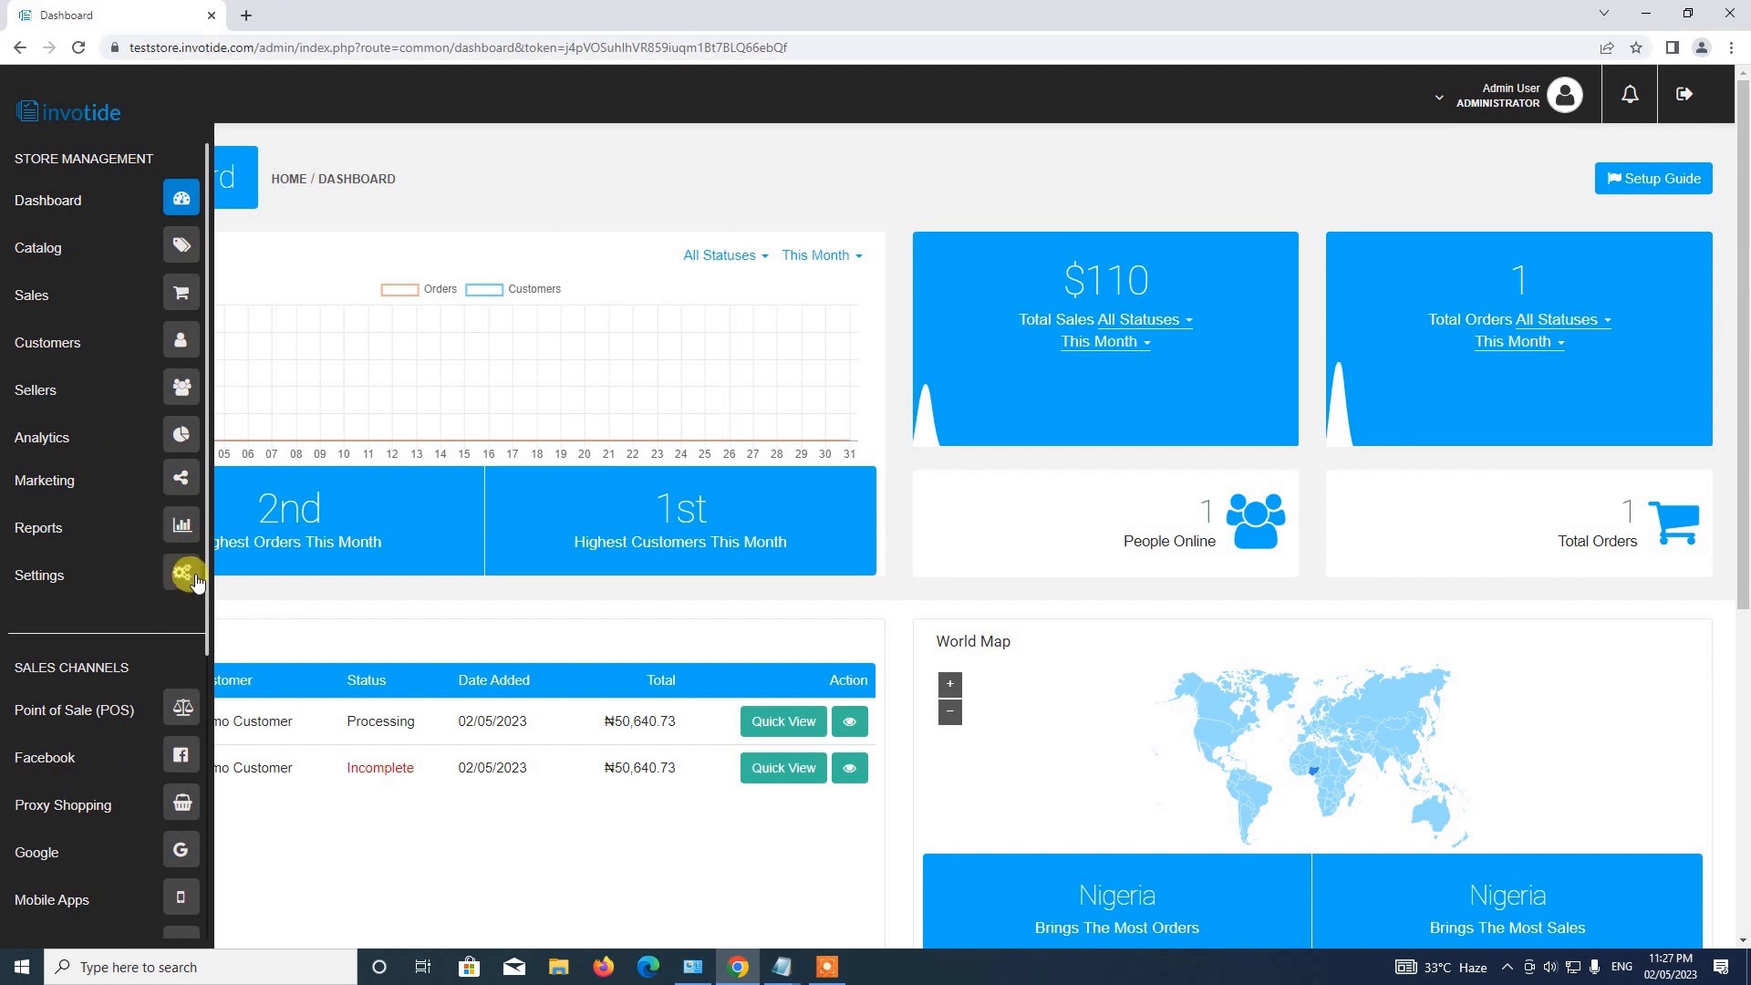
Go to Settings > Forms and start a new form in the Form Builder.
click(180, 574)
scroll(486, 413, down, 3)
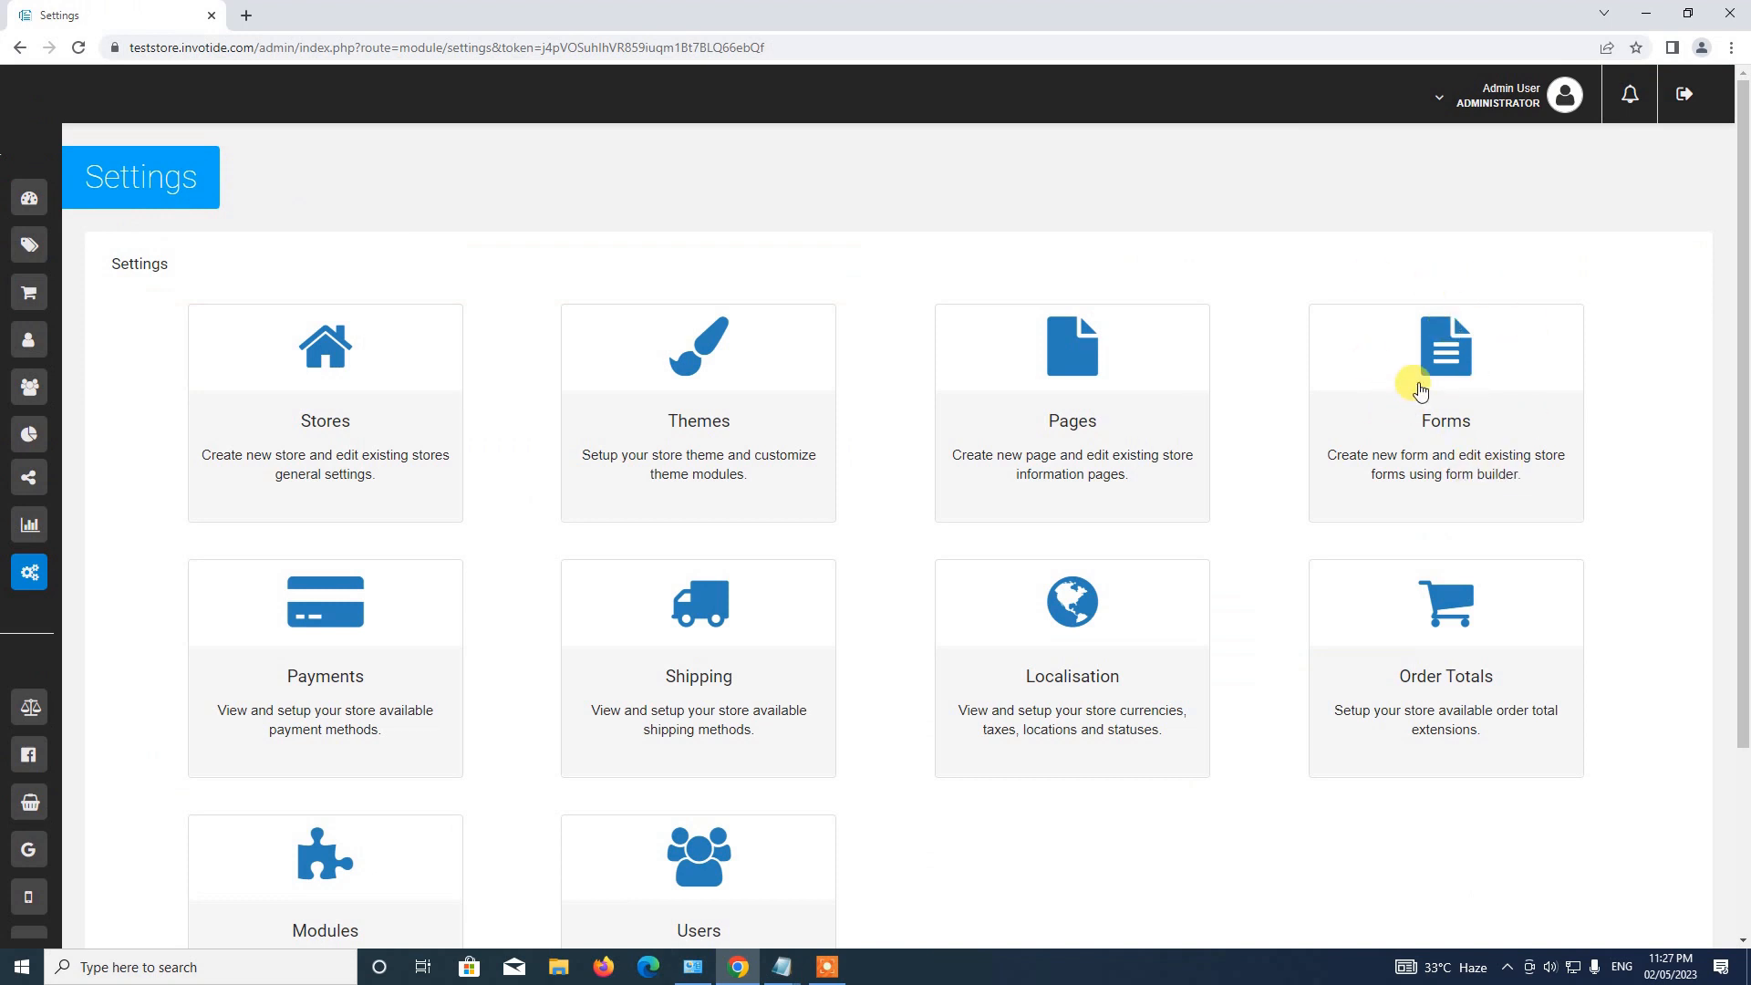
click(1438, 446)
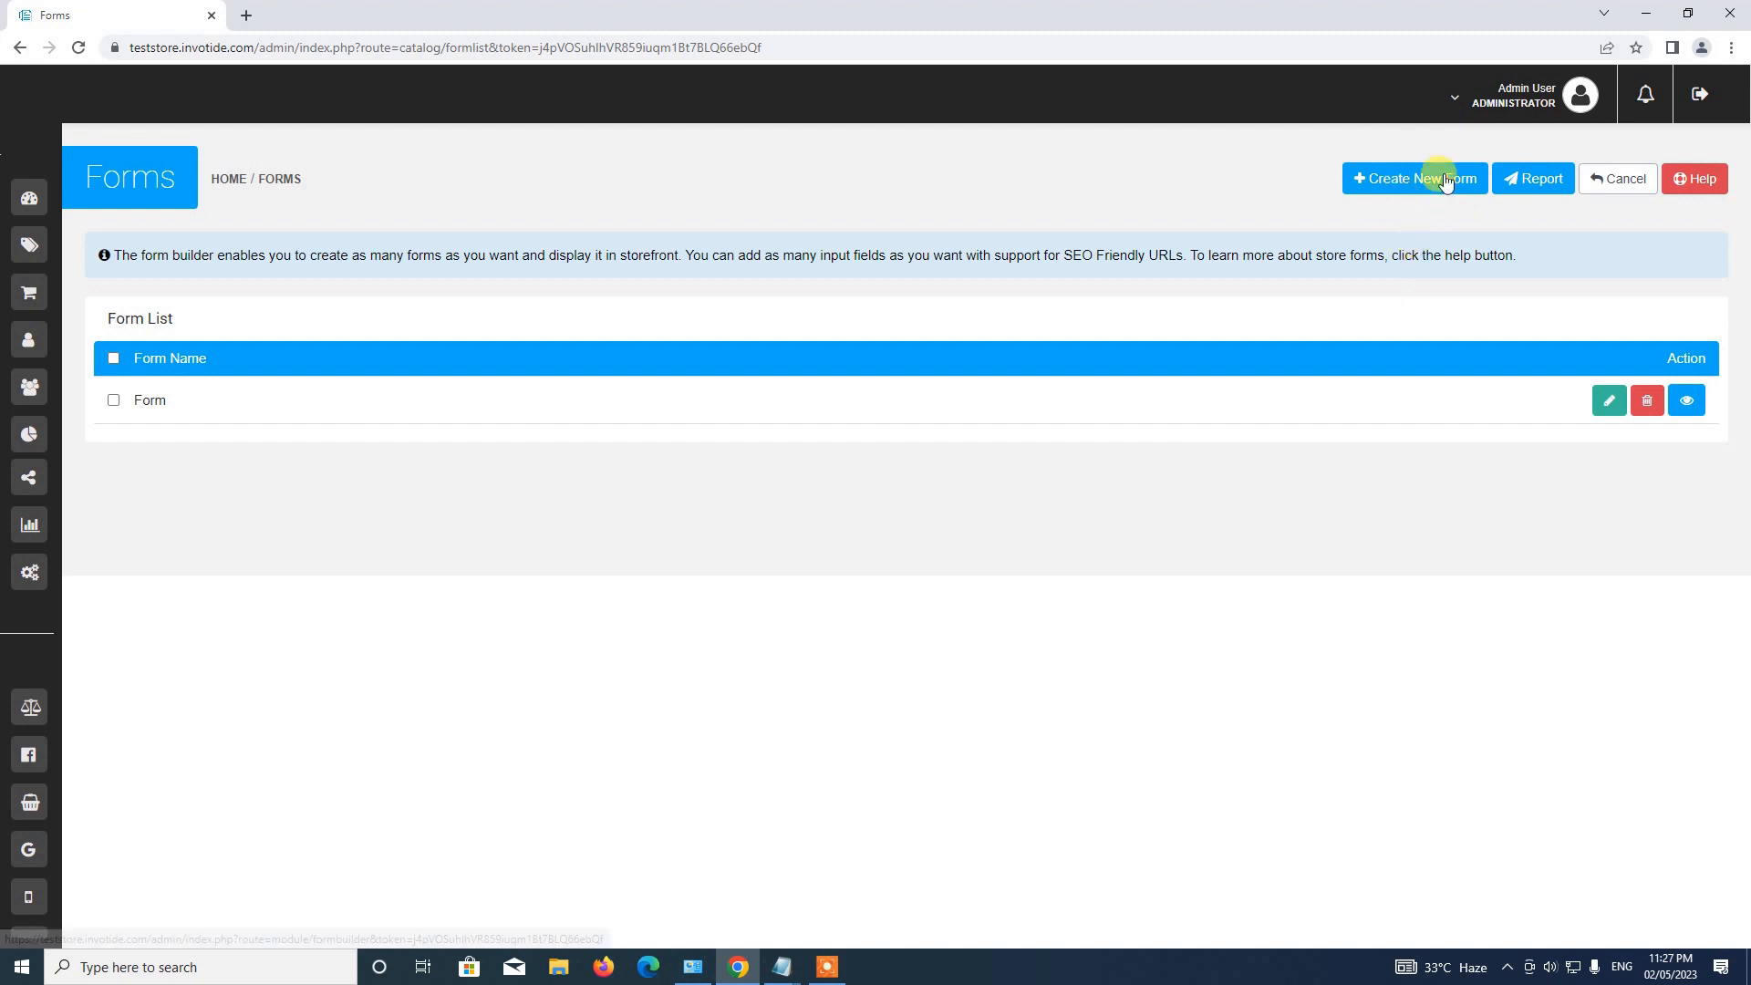
click(1409, 183)
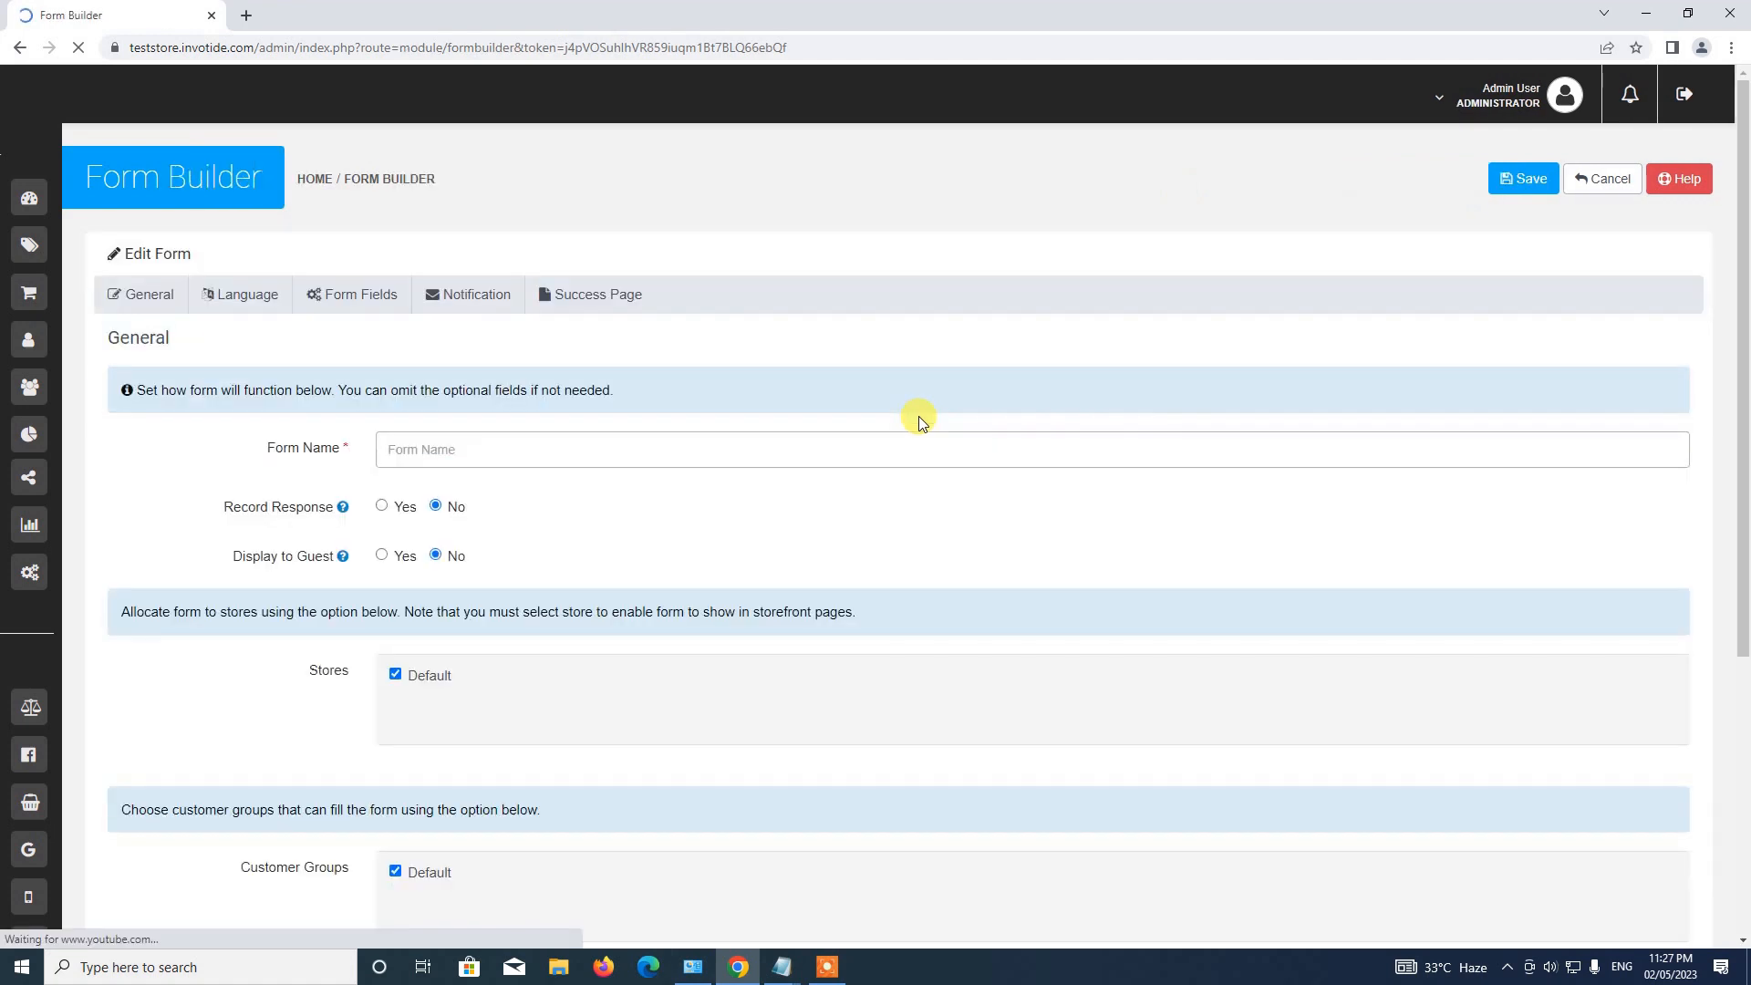
Name the form 'Video Call Booking' and turn on Record Response and Display to Guest.
click(509, 452)
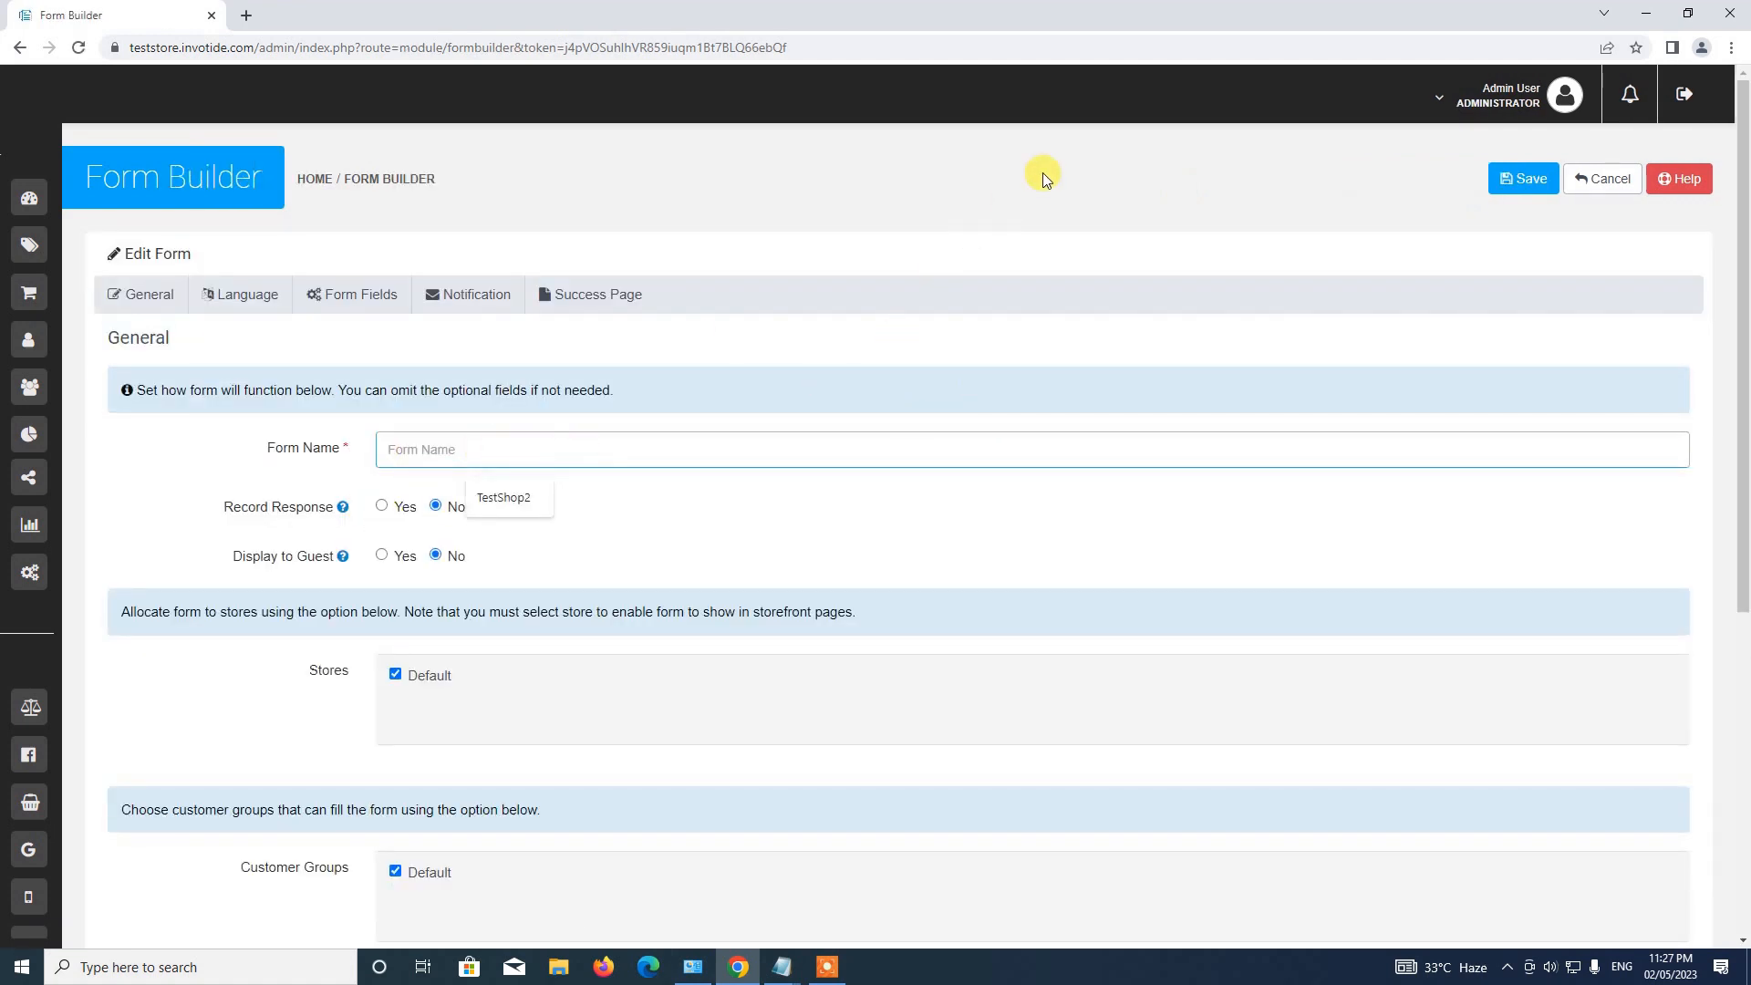
text(Video Call Booking)
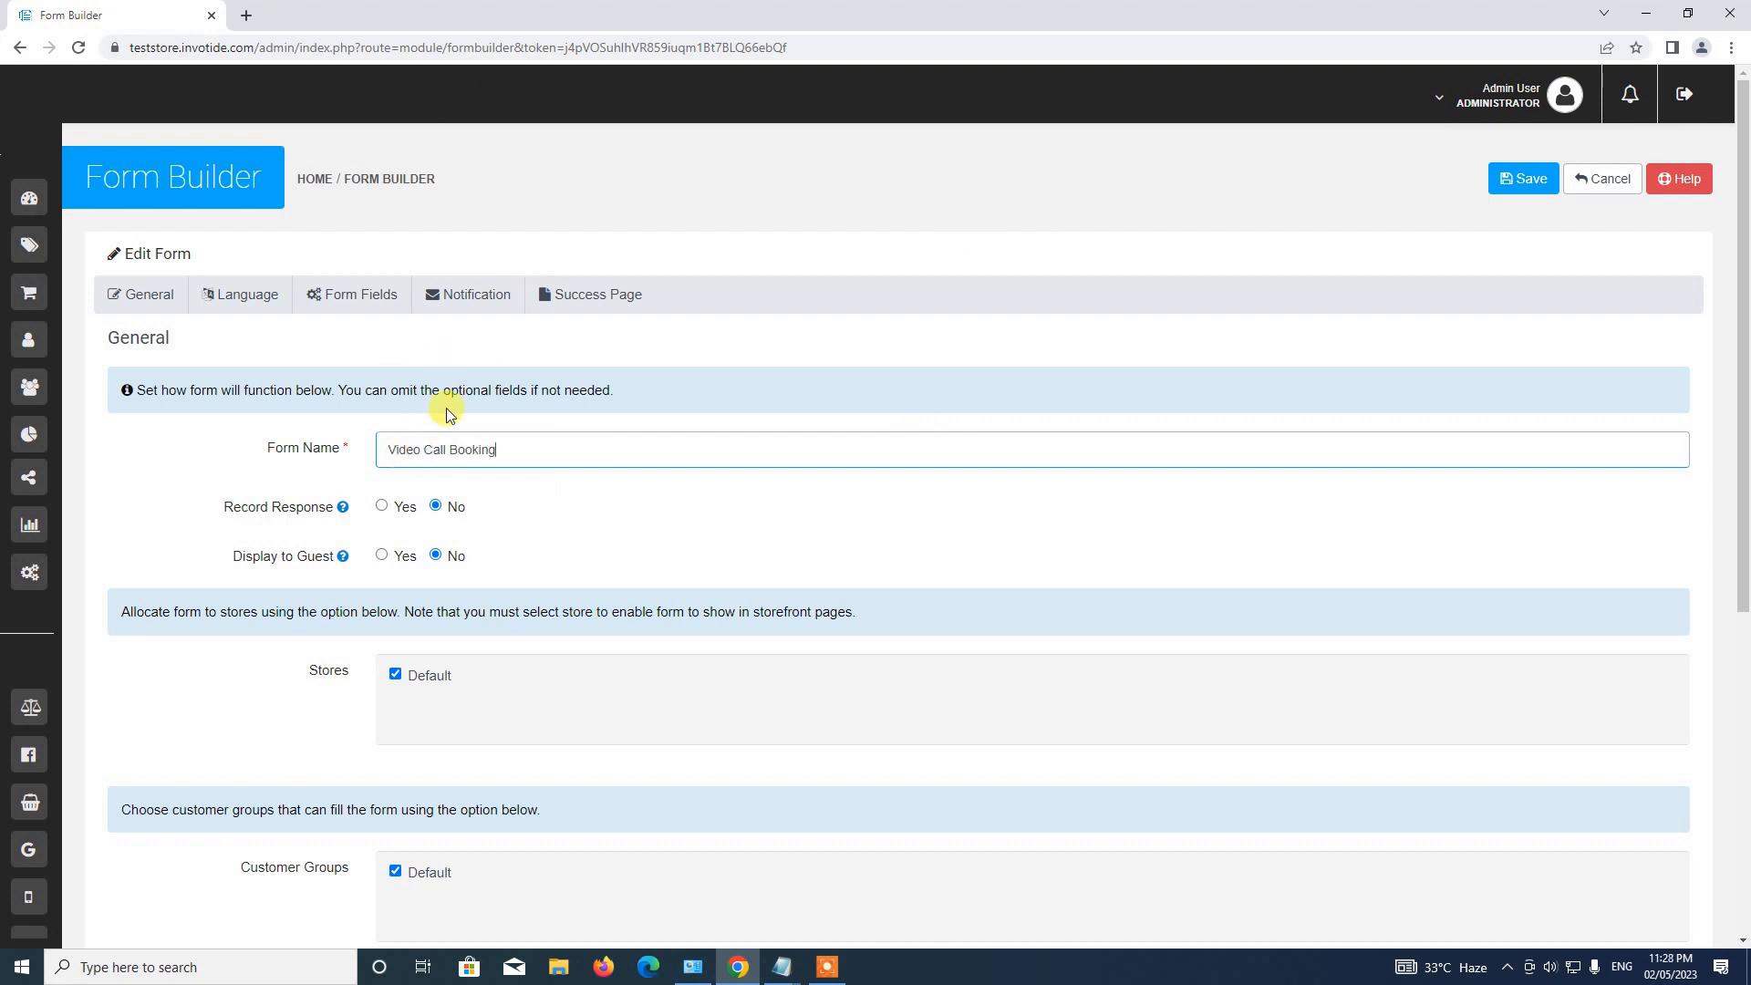
scroll(509, 332, down, 5)
scroll(422, 348, up, 1)
scroll(422, 347, up, 2)
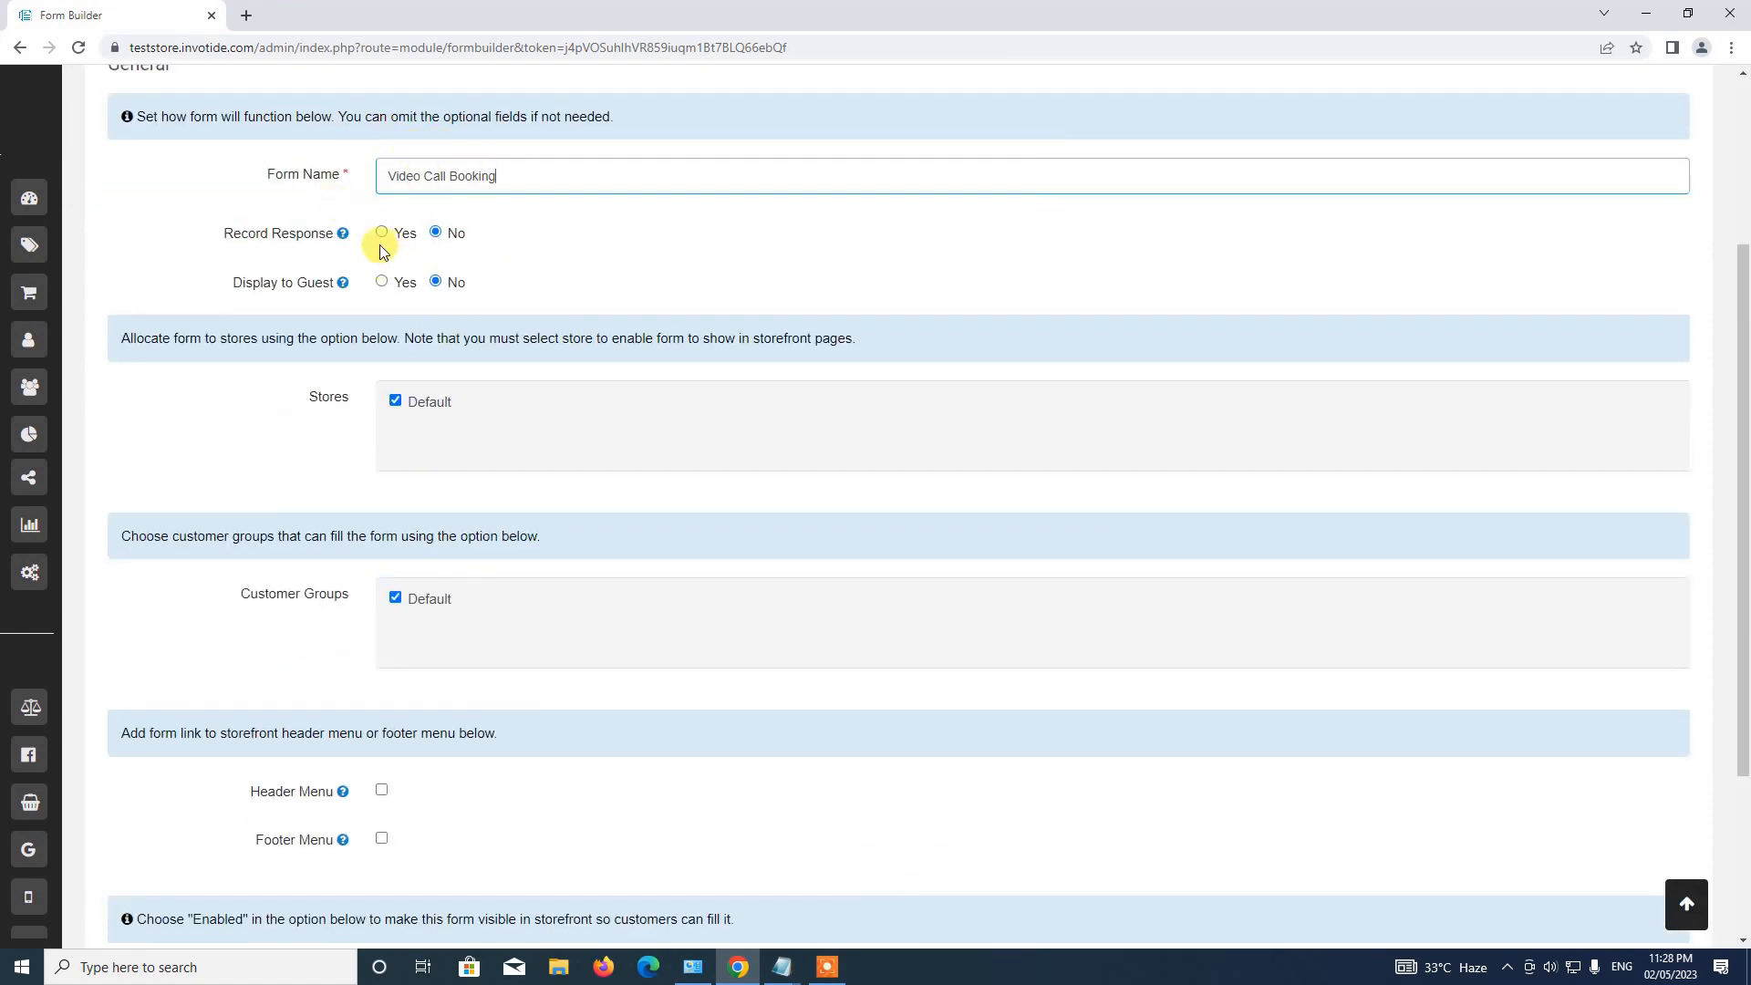
mouse_move(343, 238)
click(383, 236)
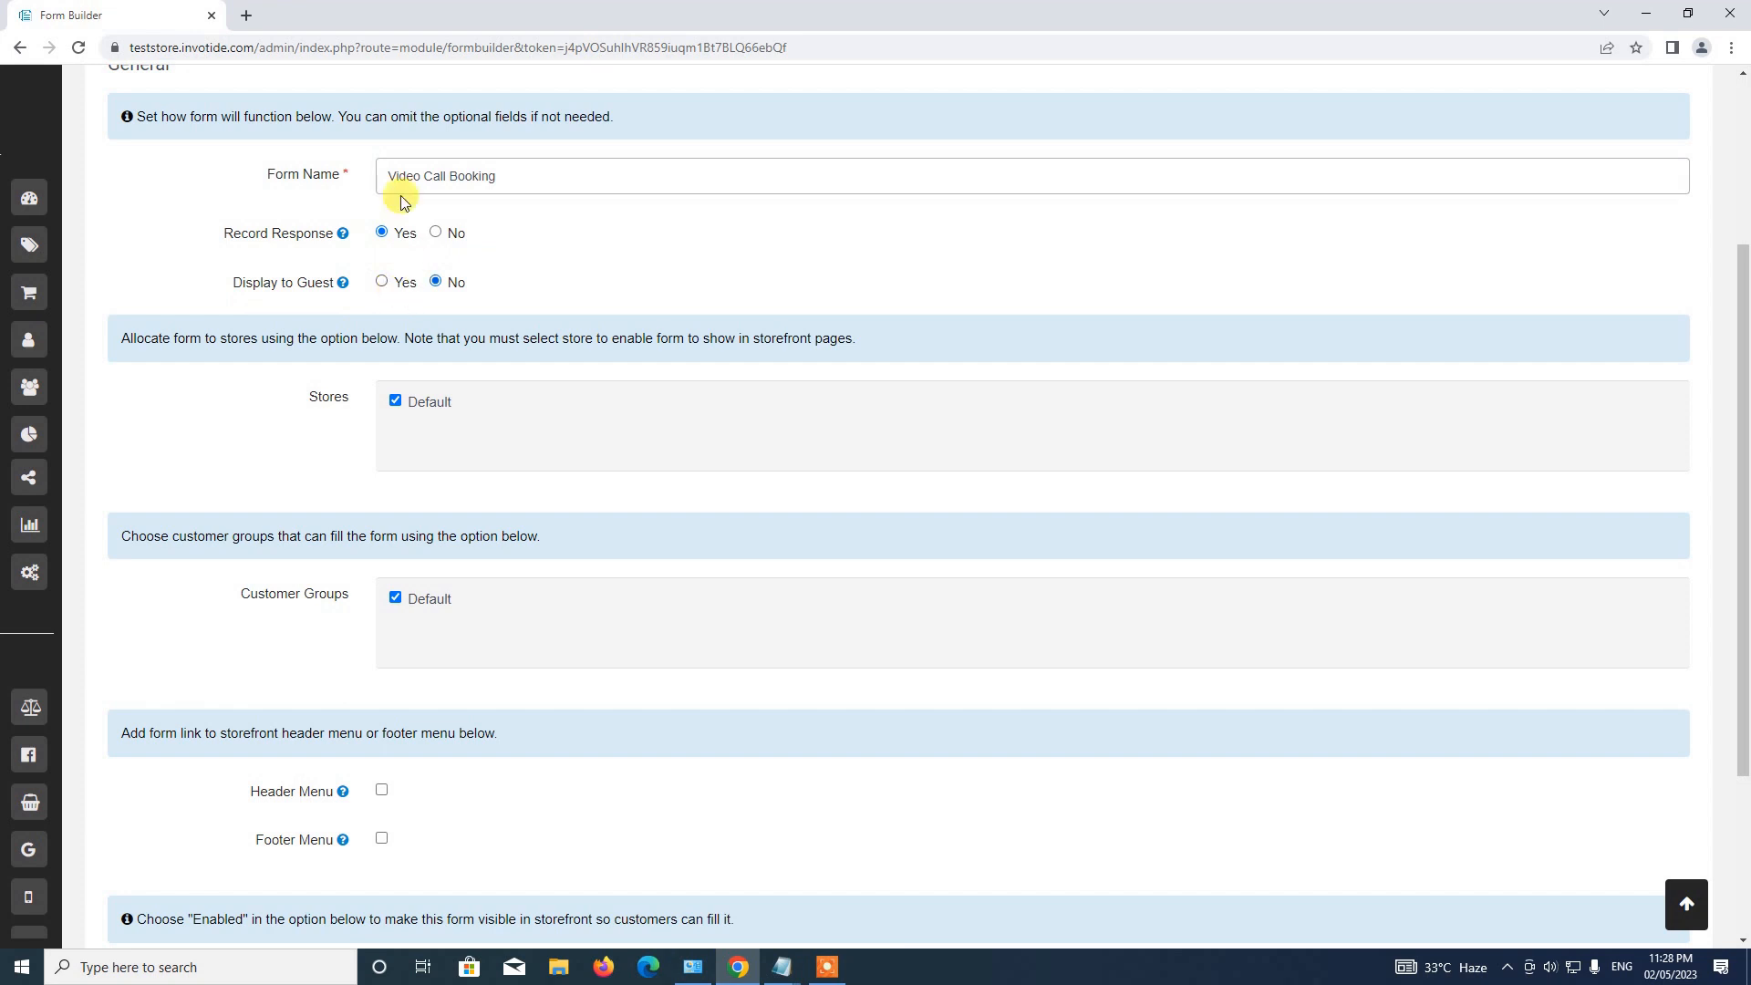
click(436, 282)
click(383, 282)
Add the form link to both the Header Menu and the Footer Menu.
scroll(511, 238, down, 3)
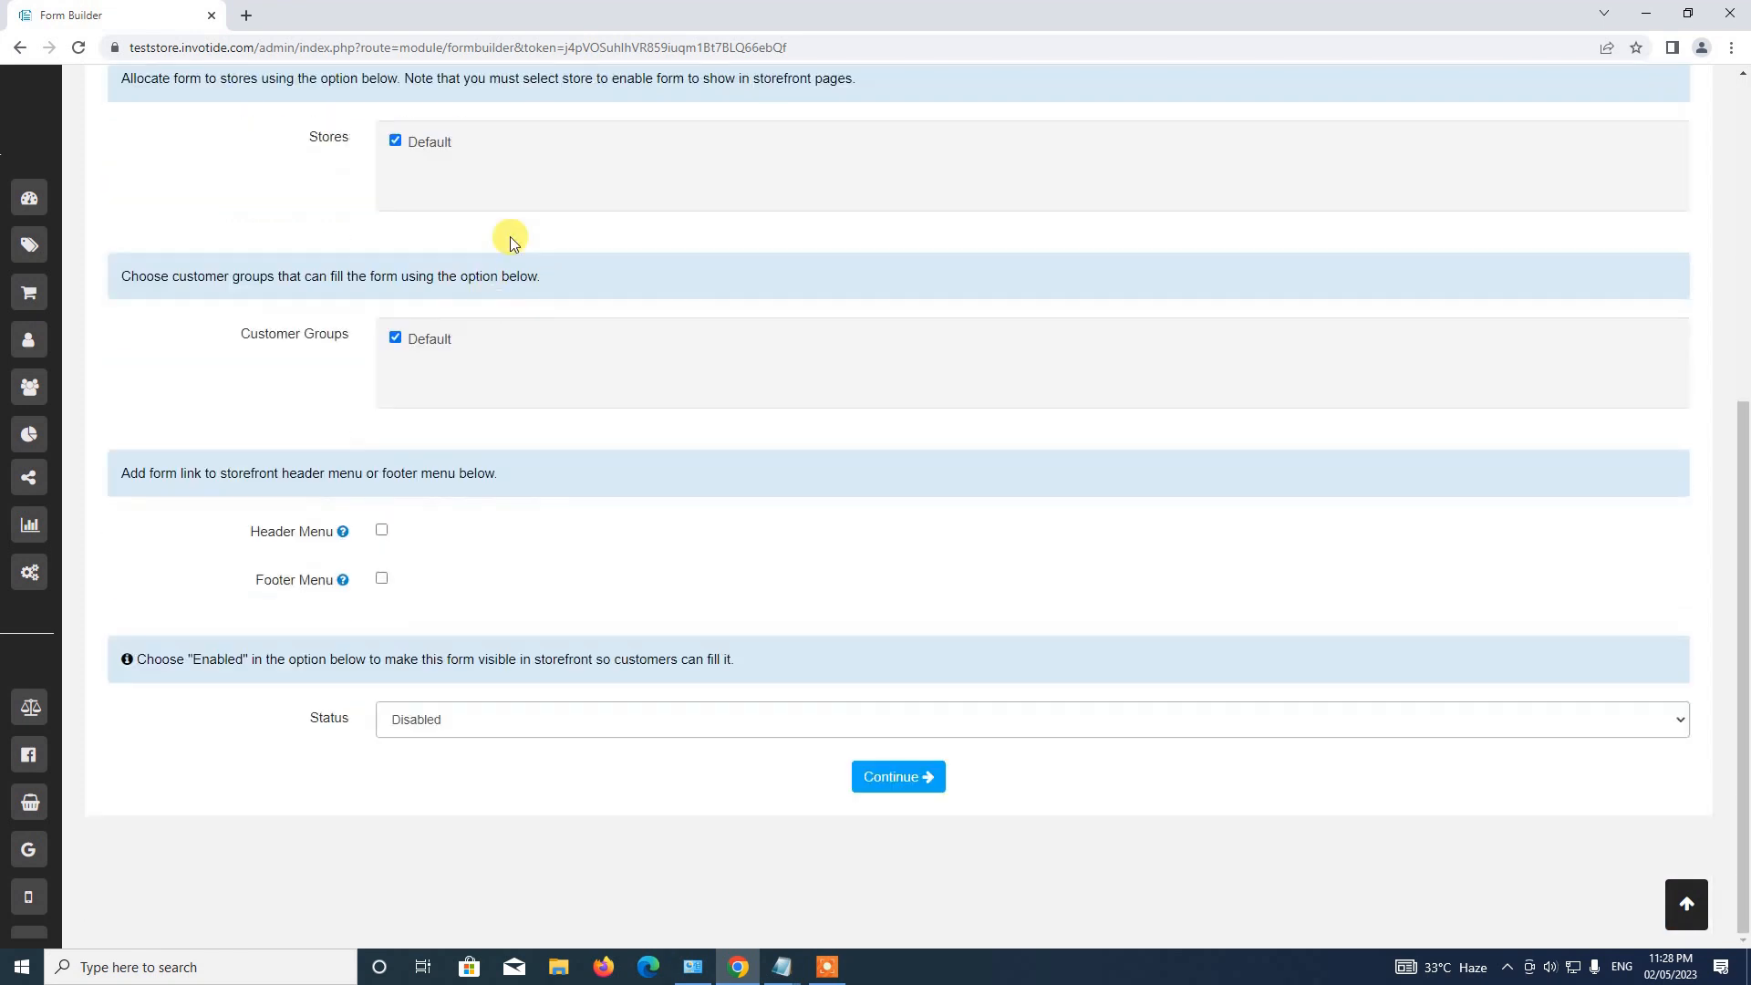
scroll(410, 338, up, 2)
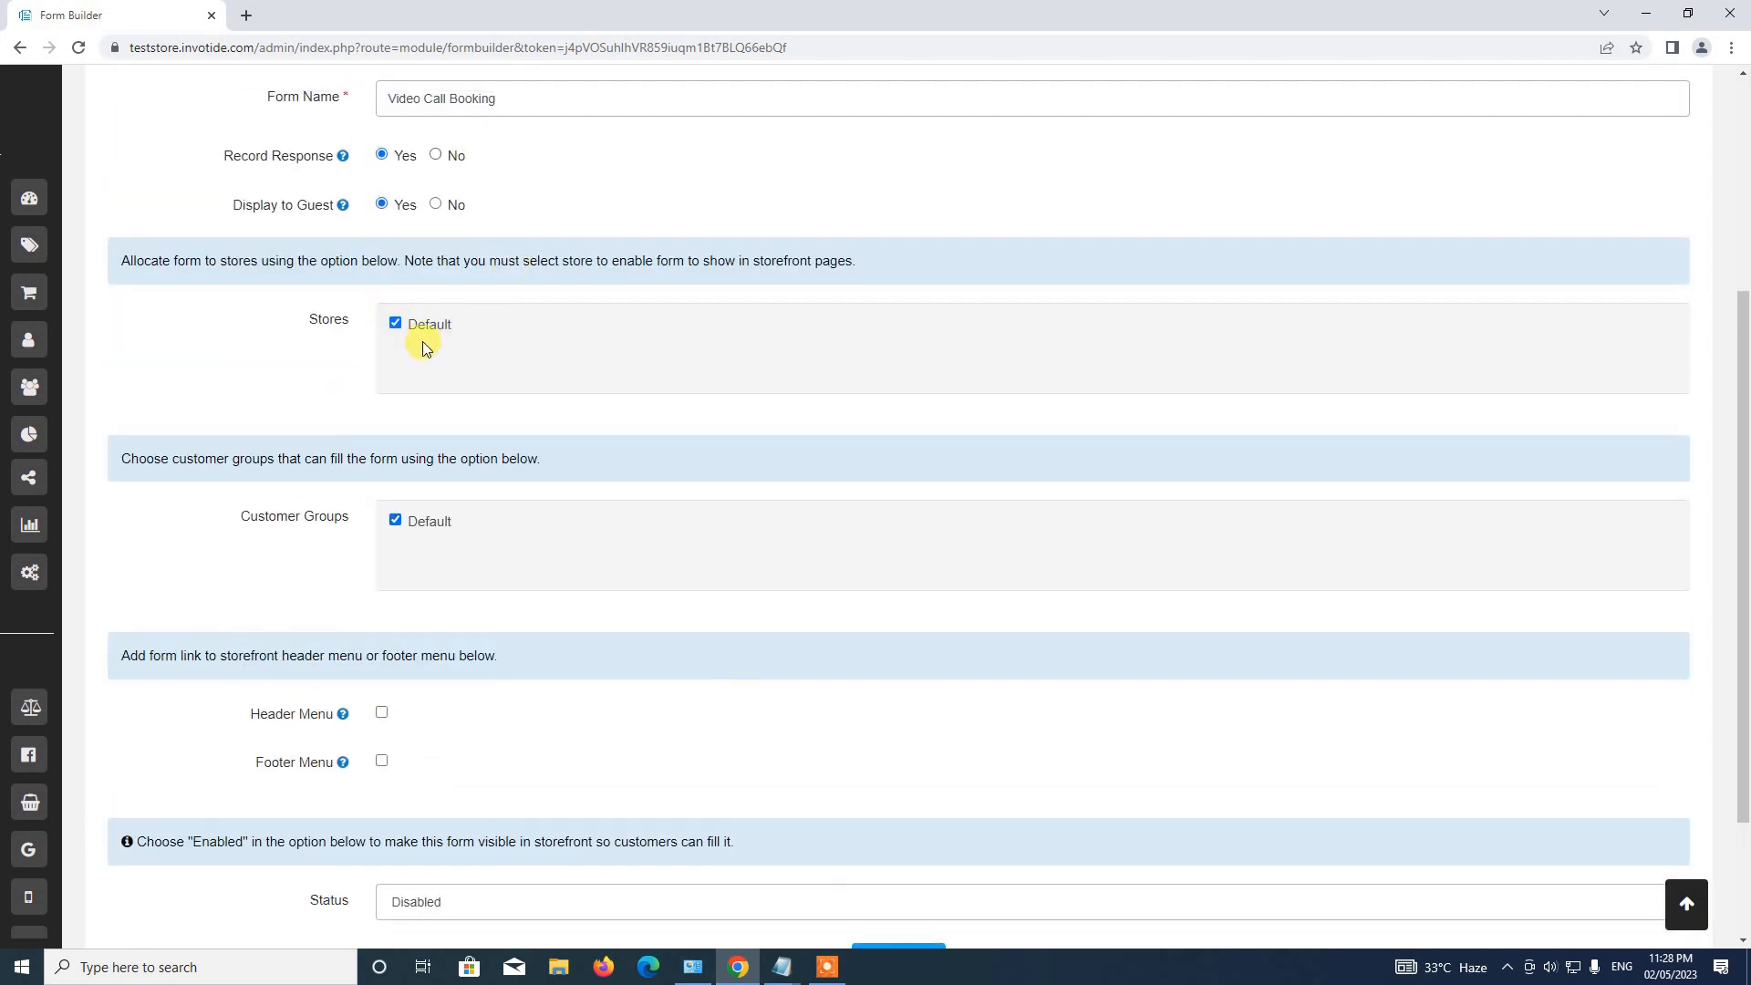
scroll(449, 361, down, 2)
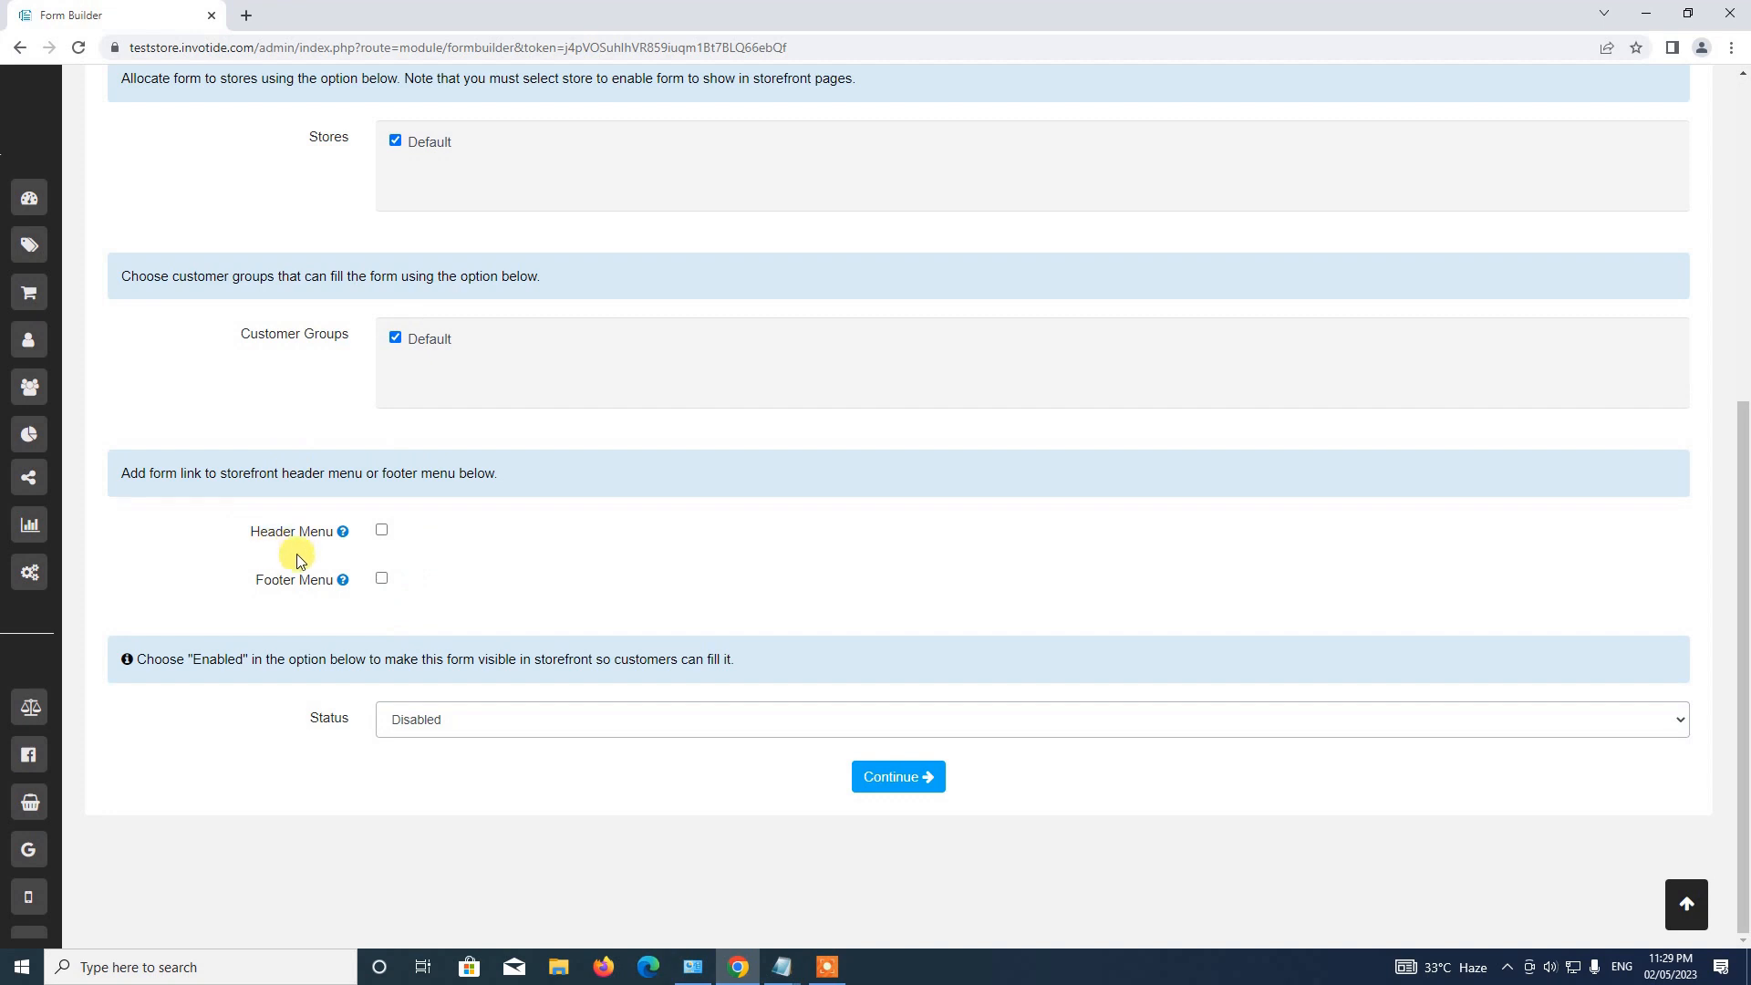
click(382, 530)
click(381, 578)
Set the form's Status to Enabled and continue to the Language settings.
scroll(469, 520, up, 3)
scroll(447, 519, down, 3)
click(438, 735)
click(436, 742)
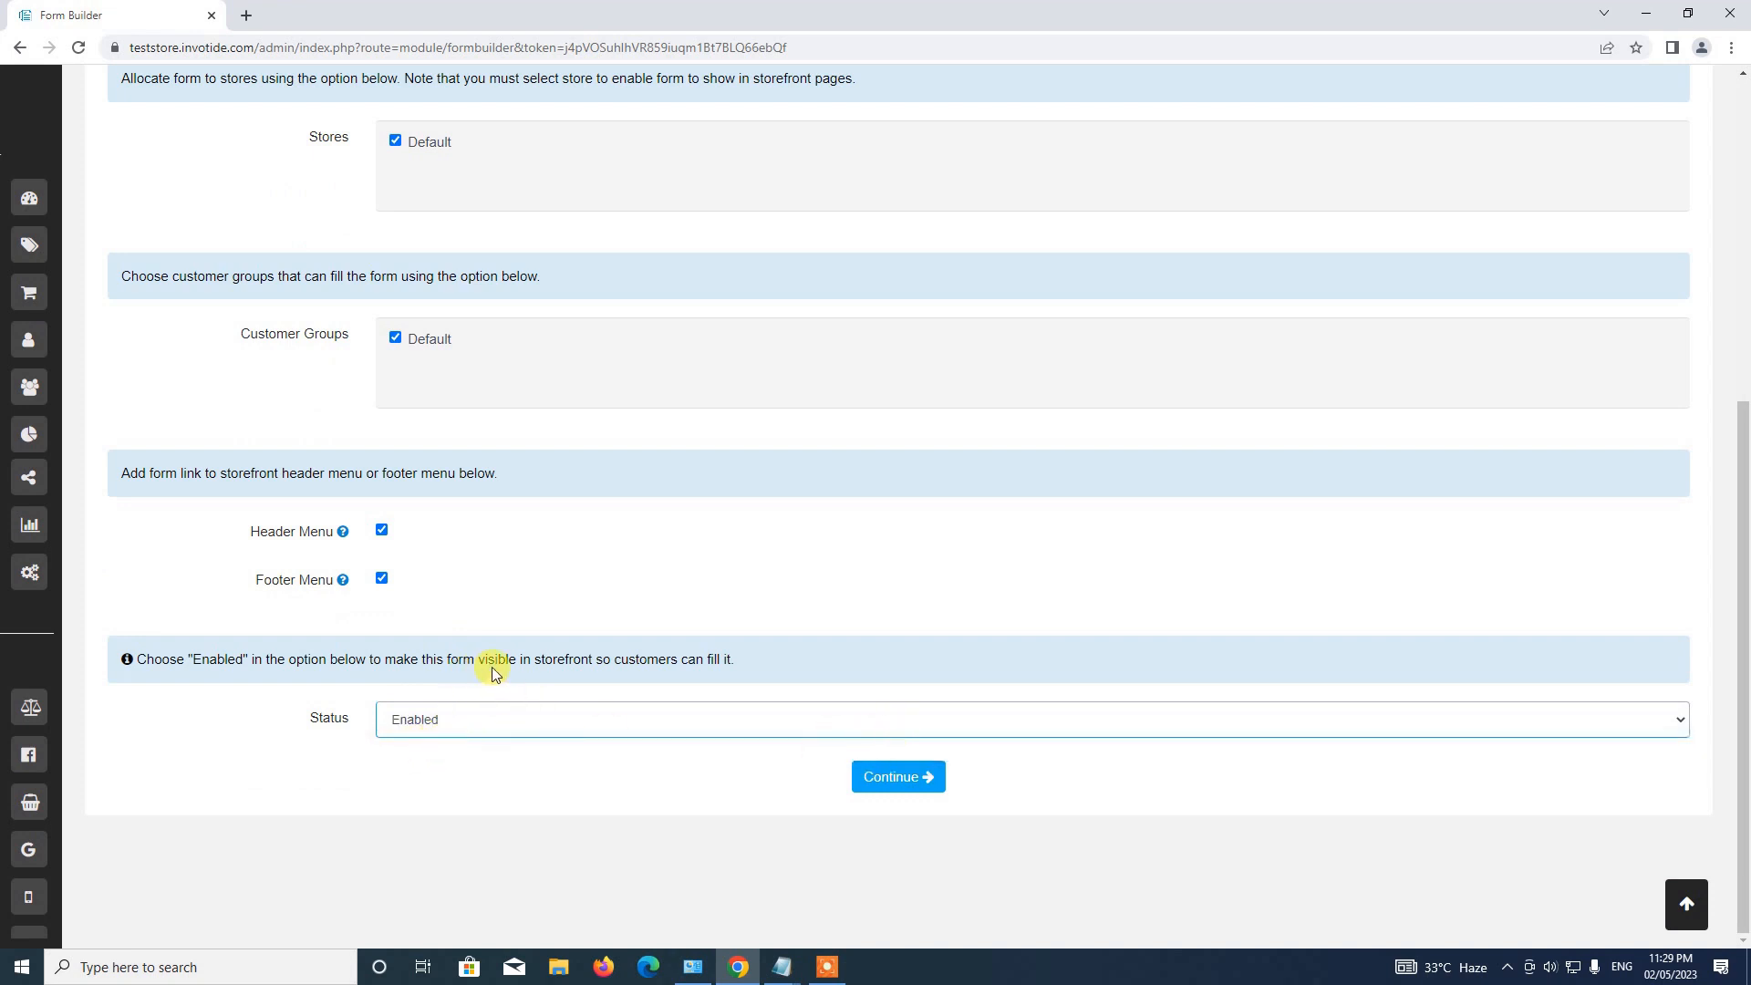
click(910, 776)
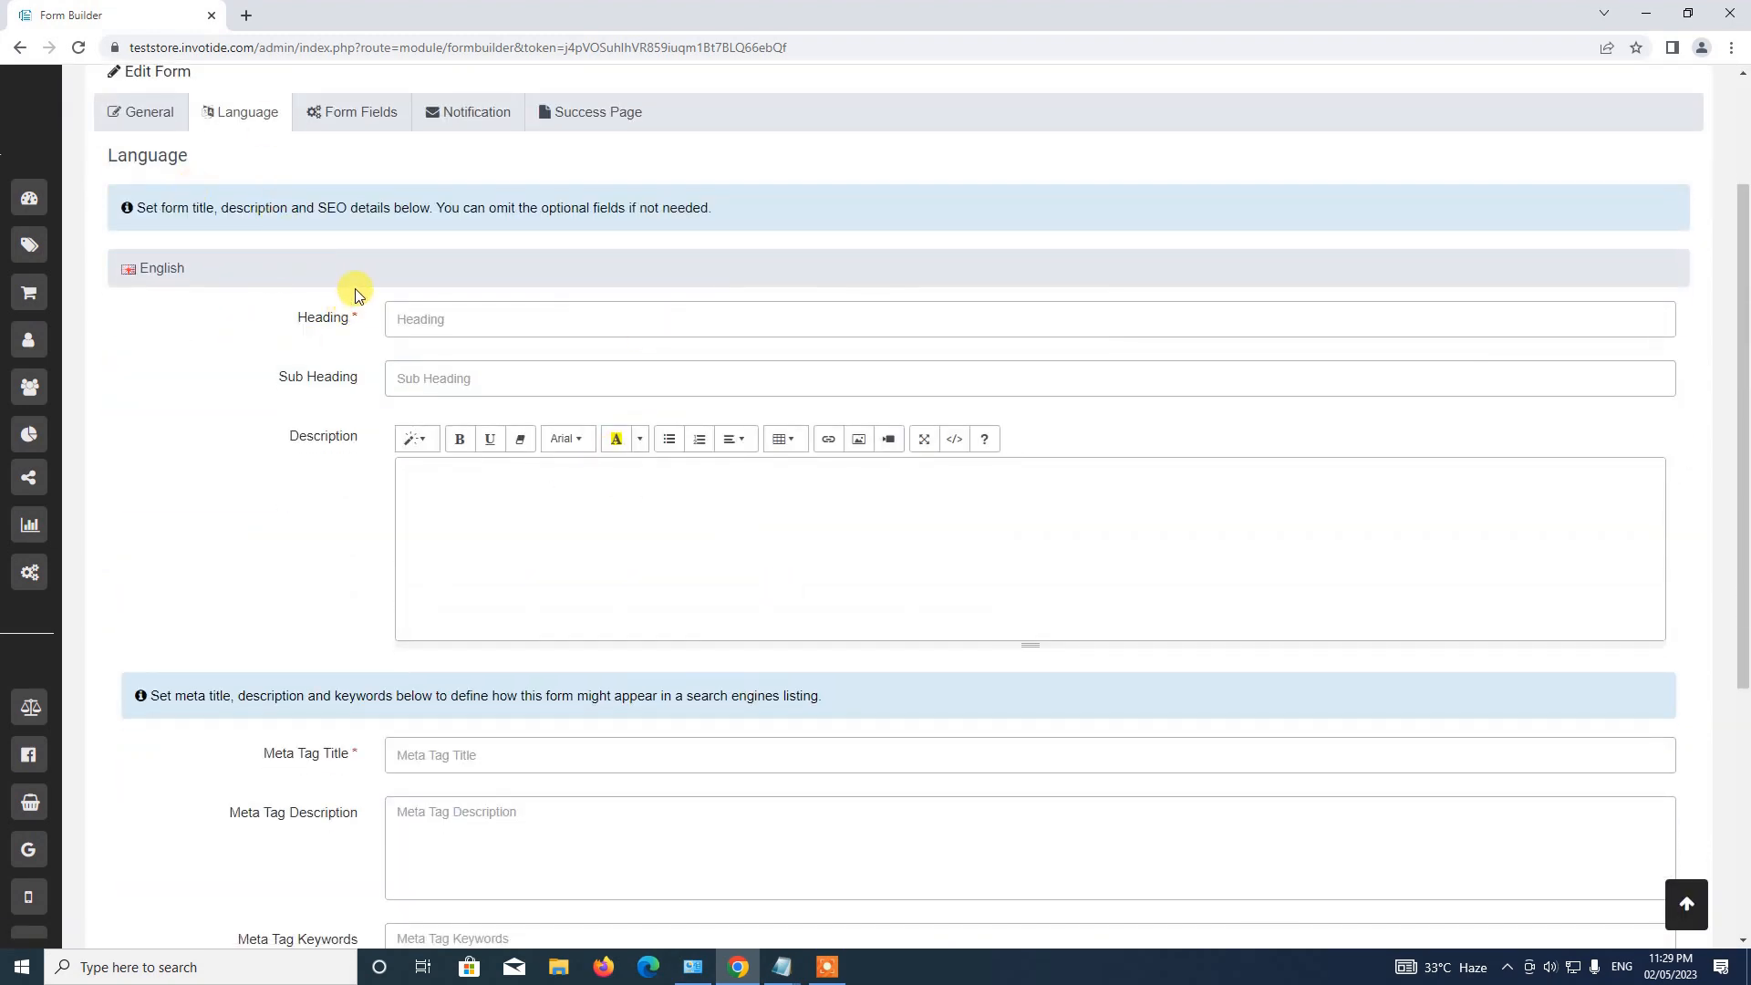
Enter the heading 'Book Video Call' and paste the prepared description sentence from Notepad.
click(410, 319)
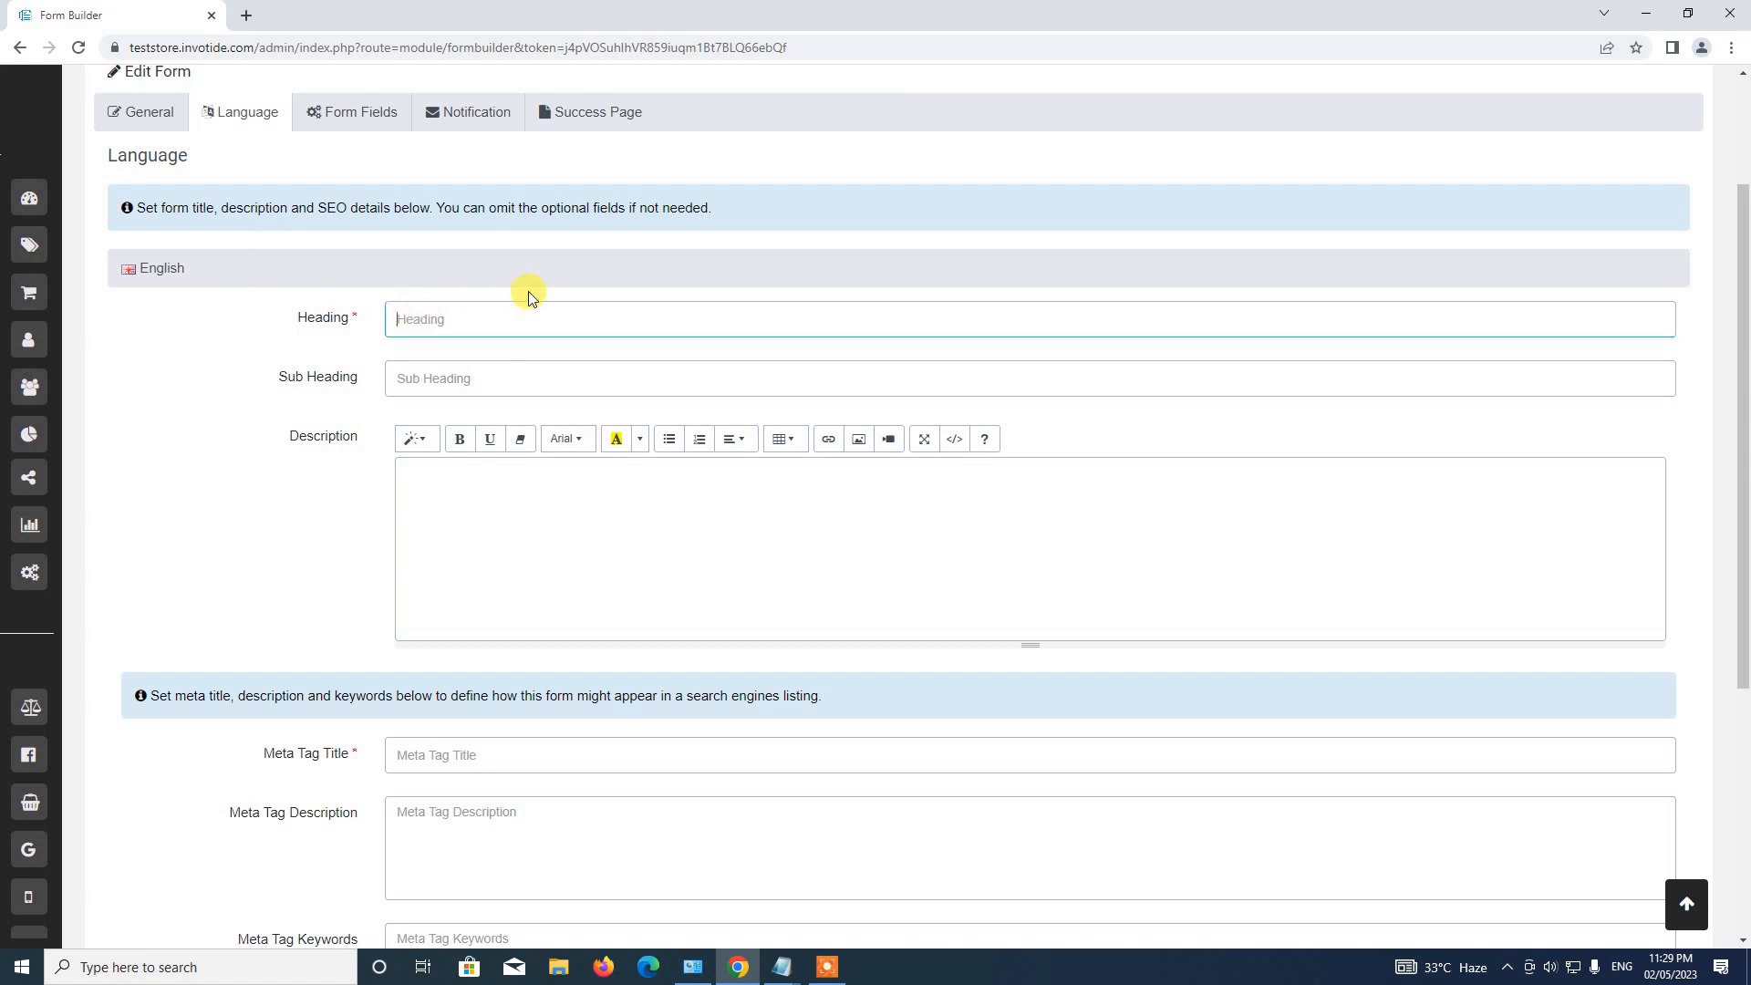
text(Book Video Call)
click(782, 967)
click(881, 906)
key(ctrl+Home)
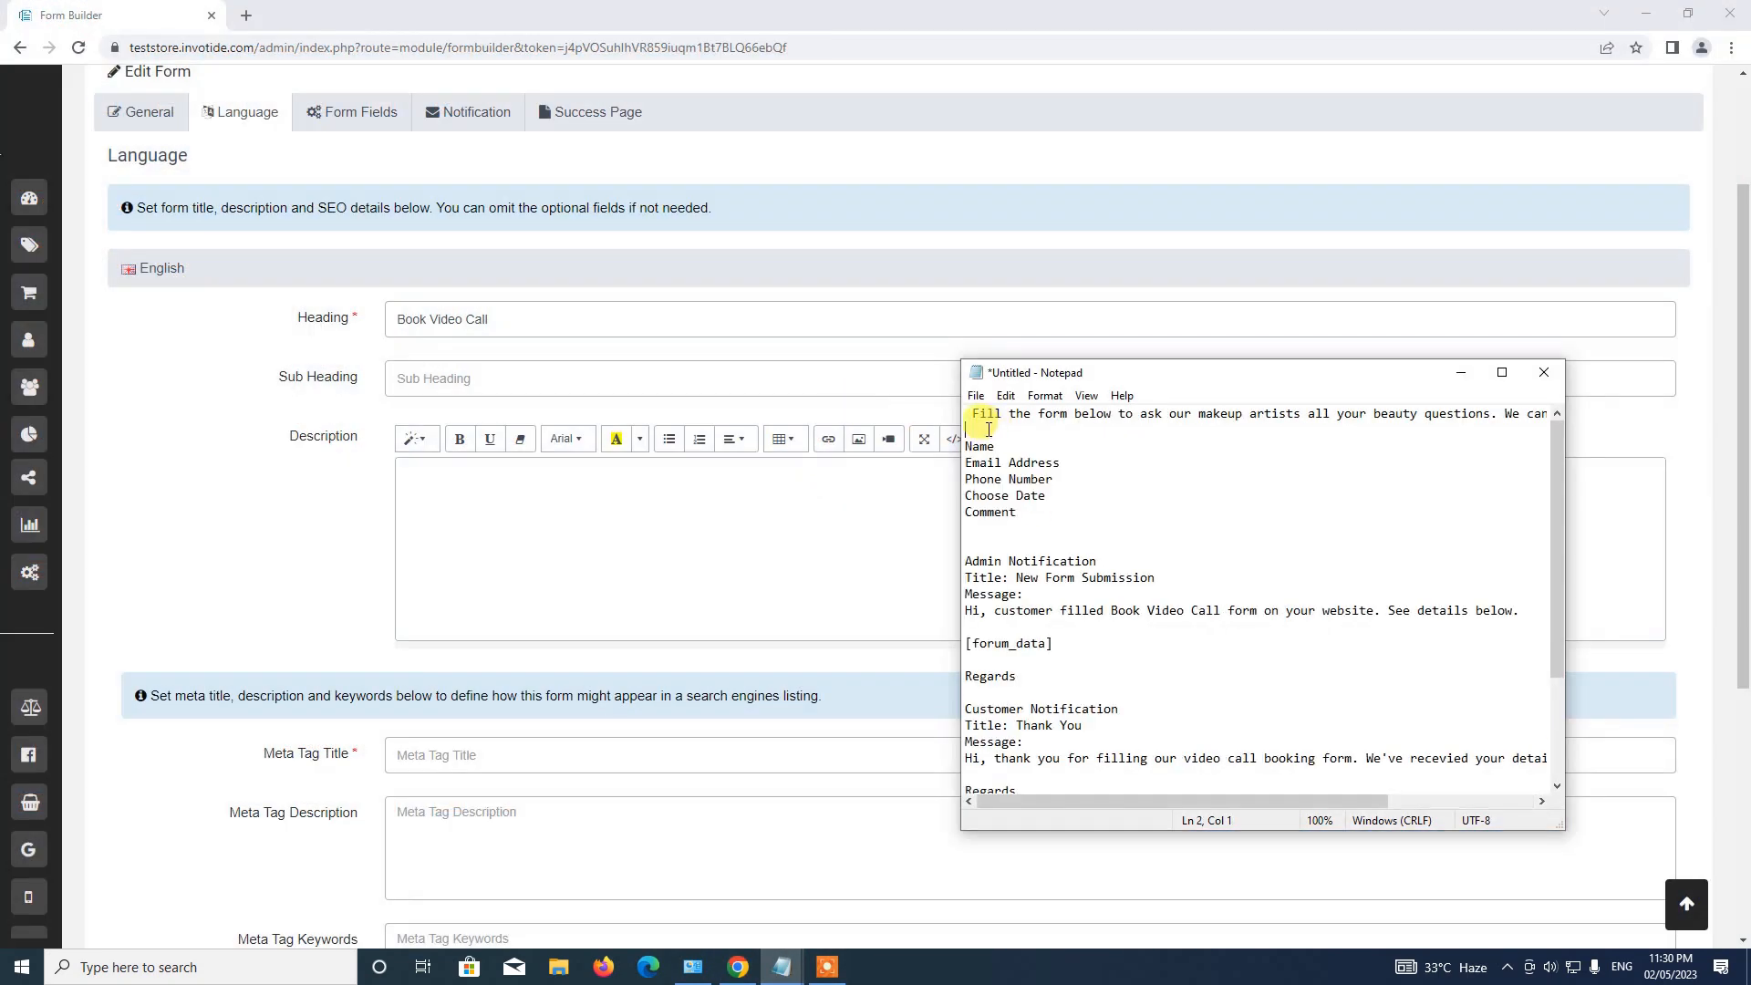
key(shift+Down)
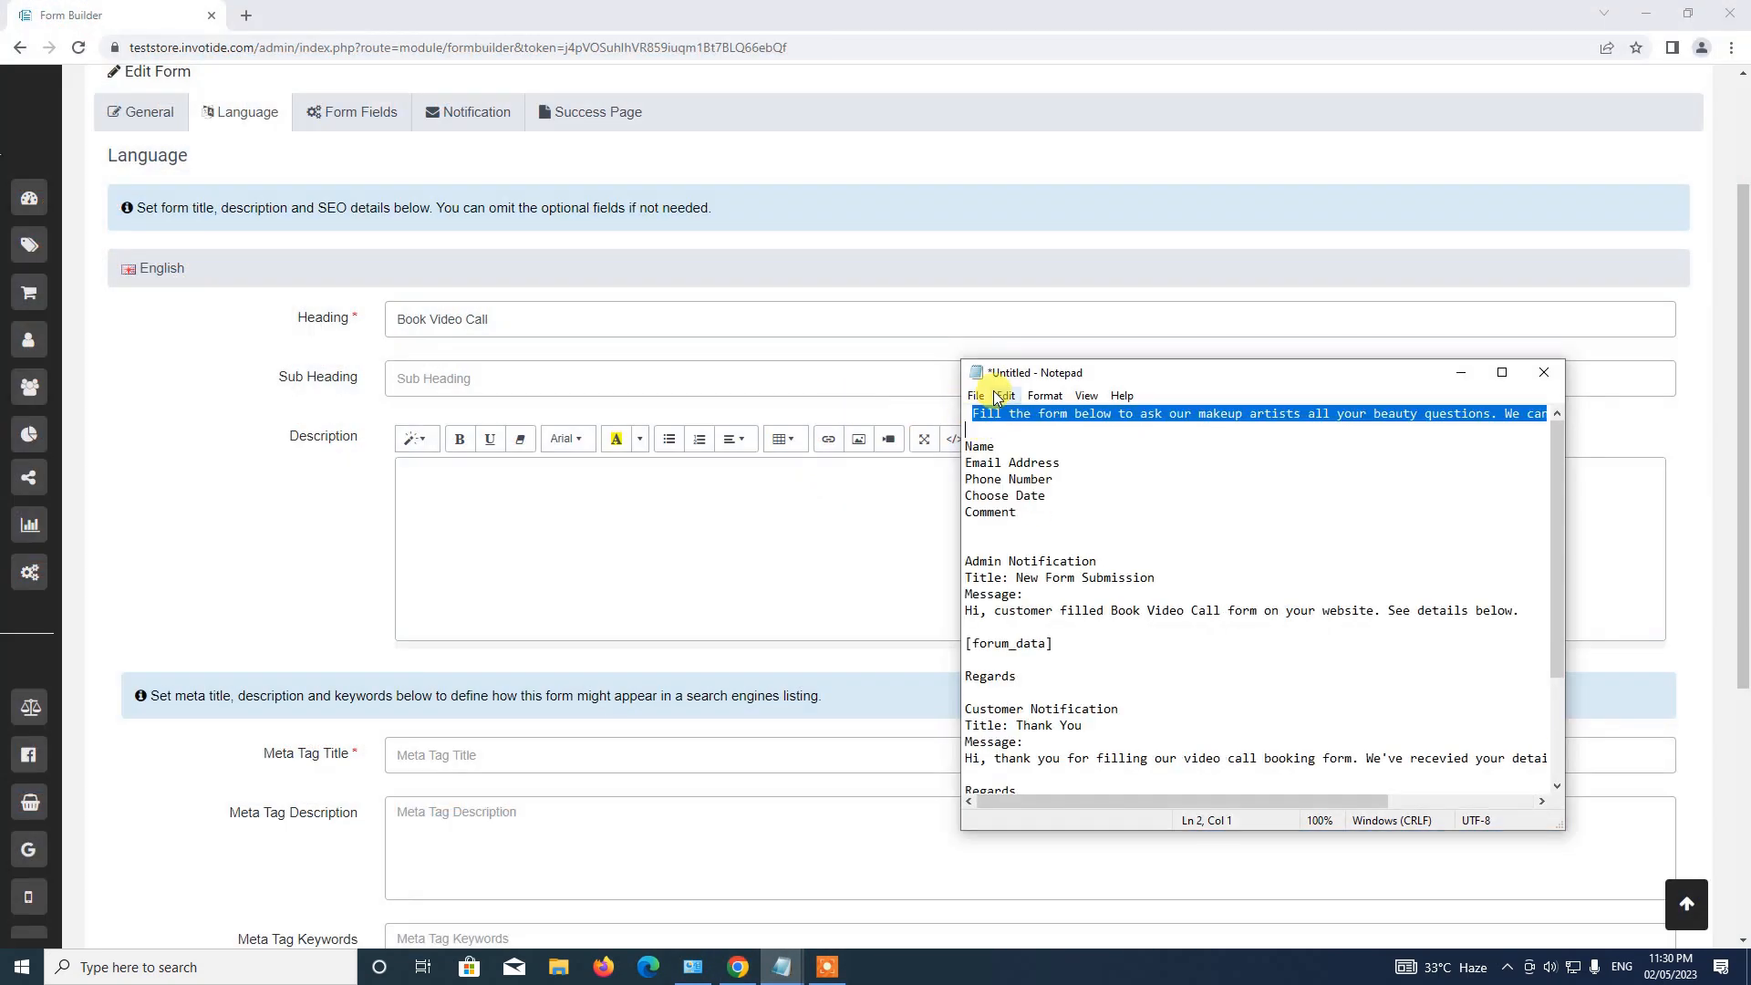
key(ctrl+c)
click(480, 537)
key(ctrl+v)
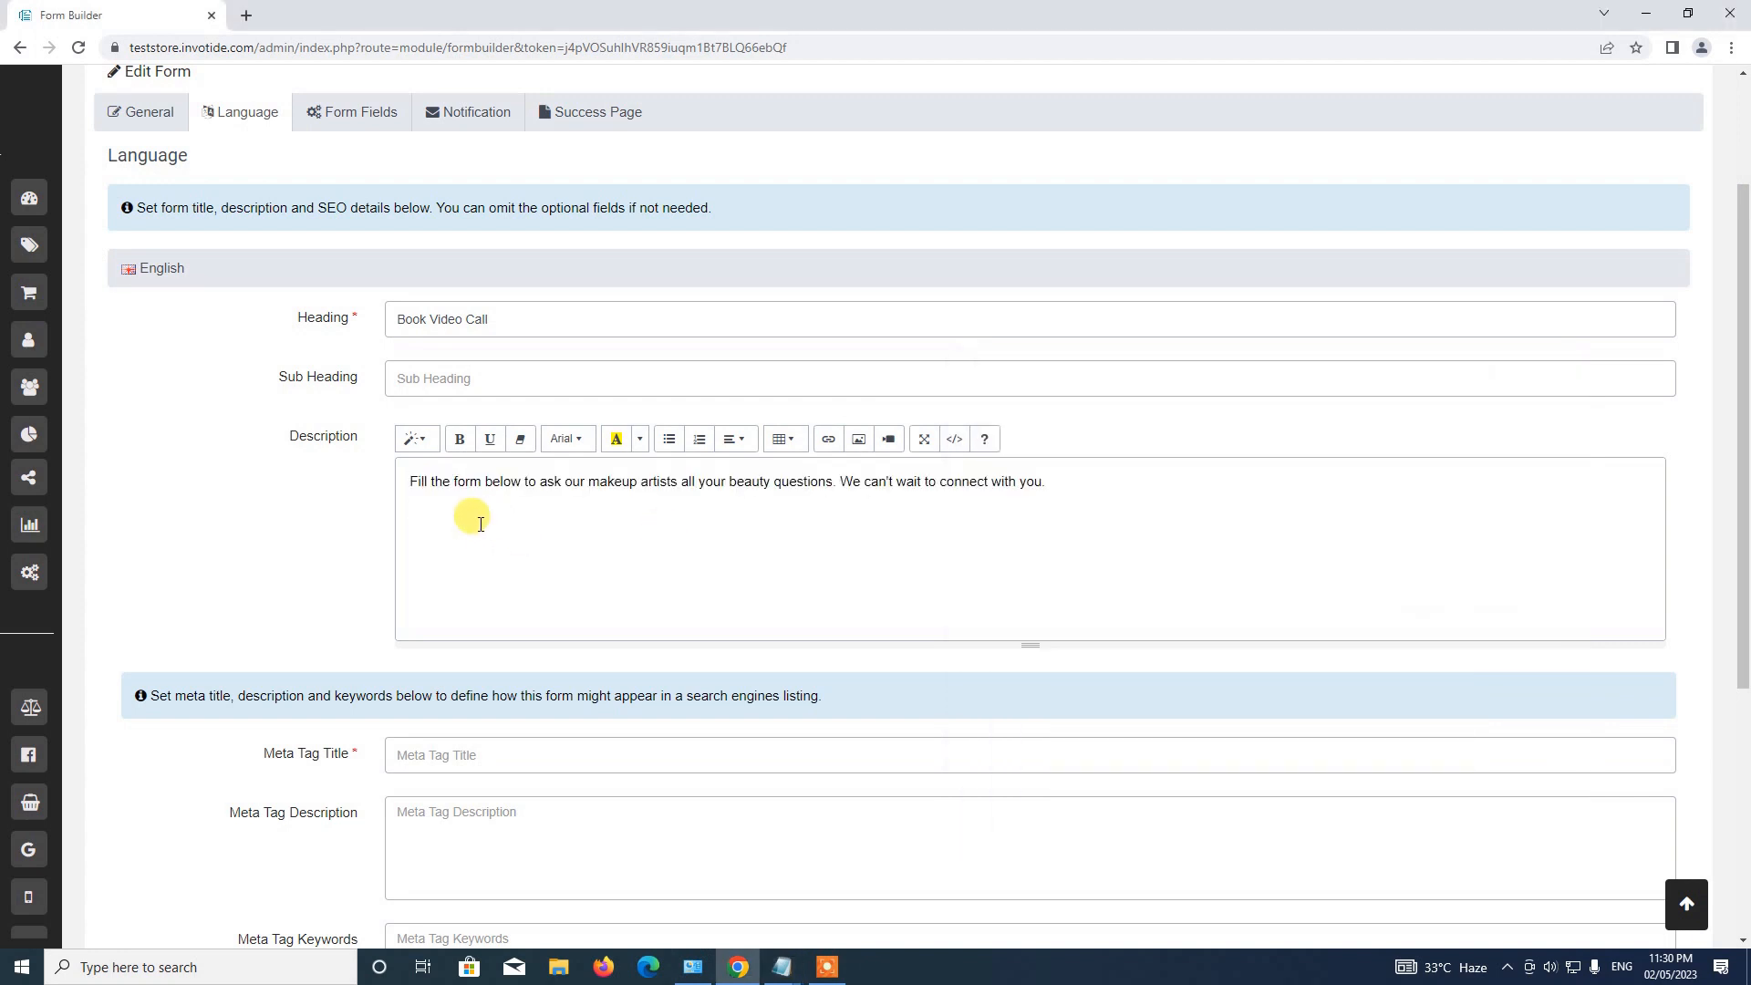
Replace 'makeup artists' with 'customer care' in the description.
double_click(609, 481)
key(BackSpace)
double_click(610, 481)
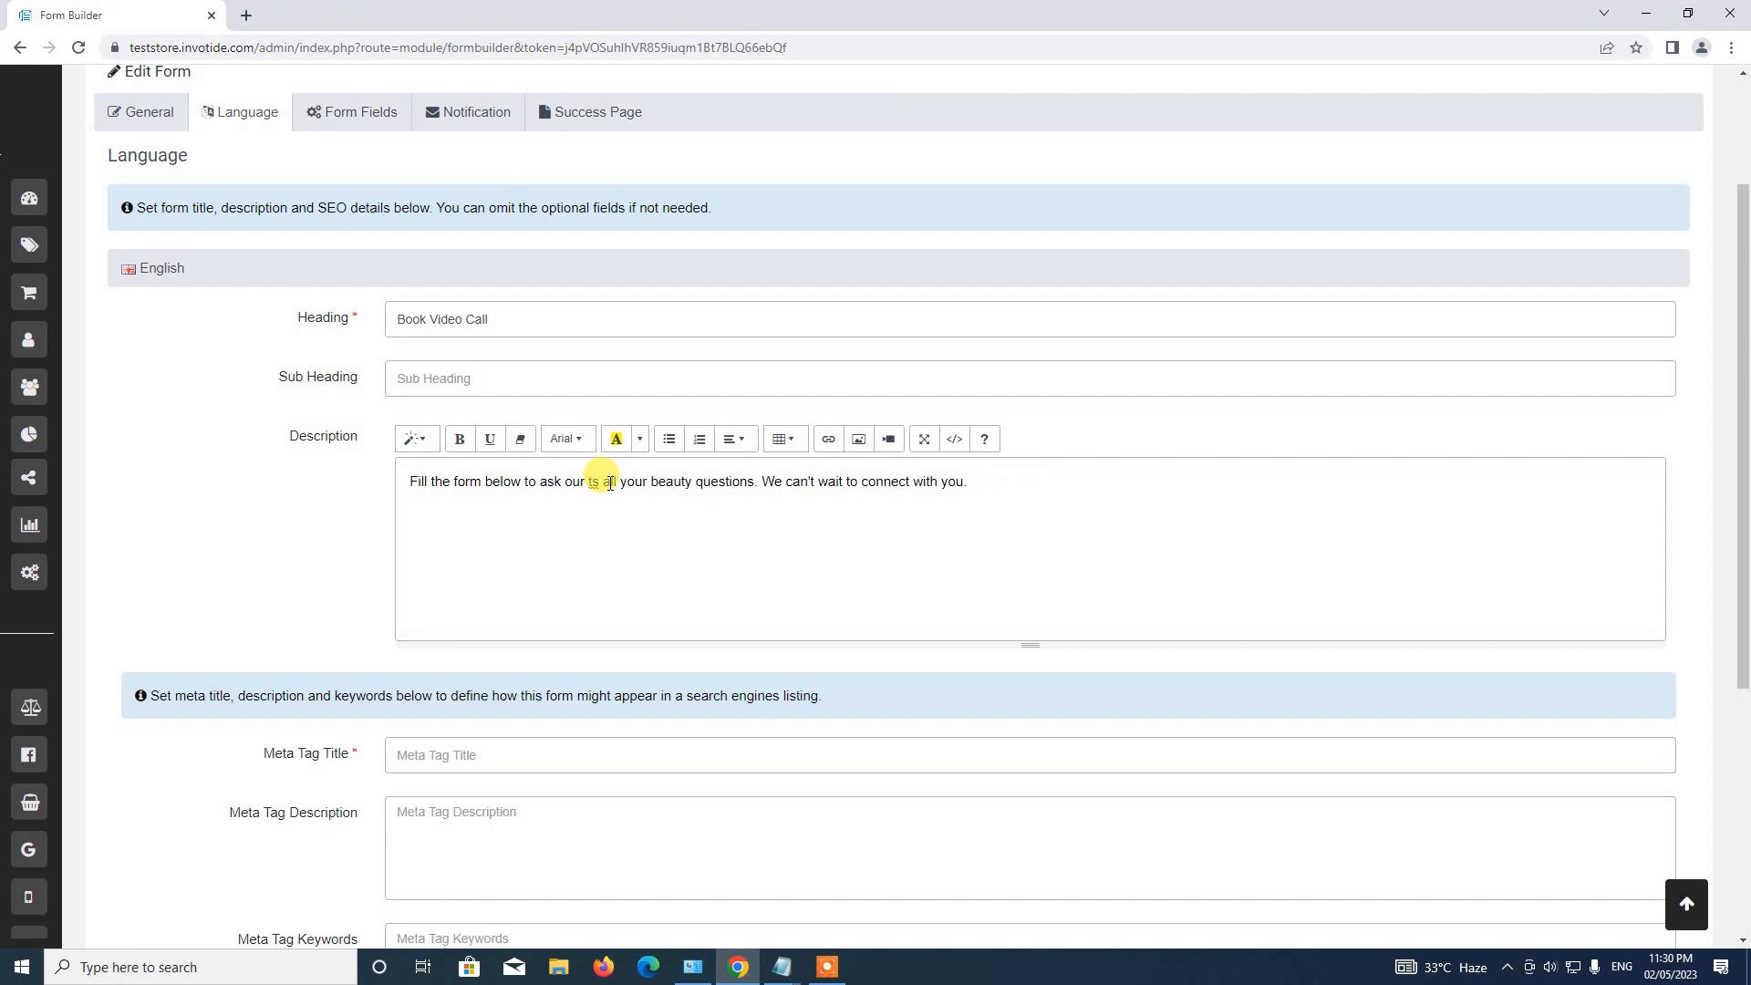
key(BackSpace)
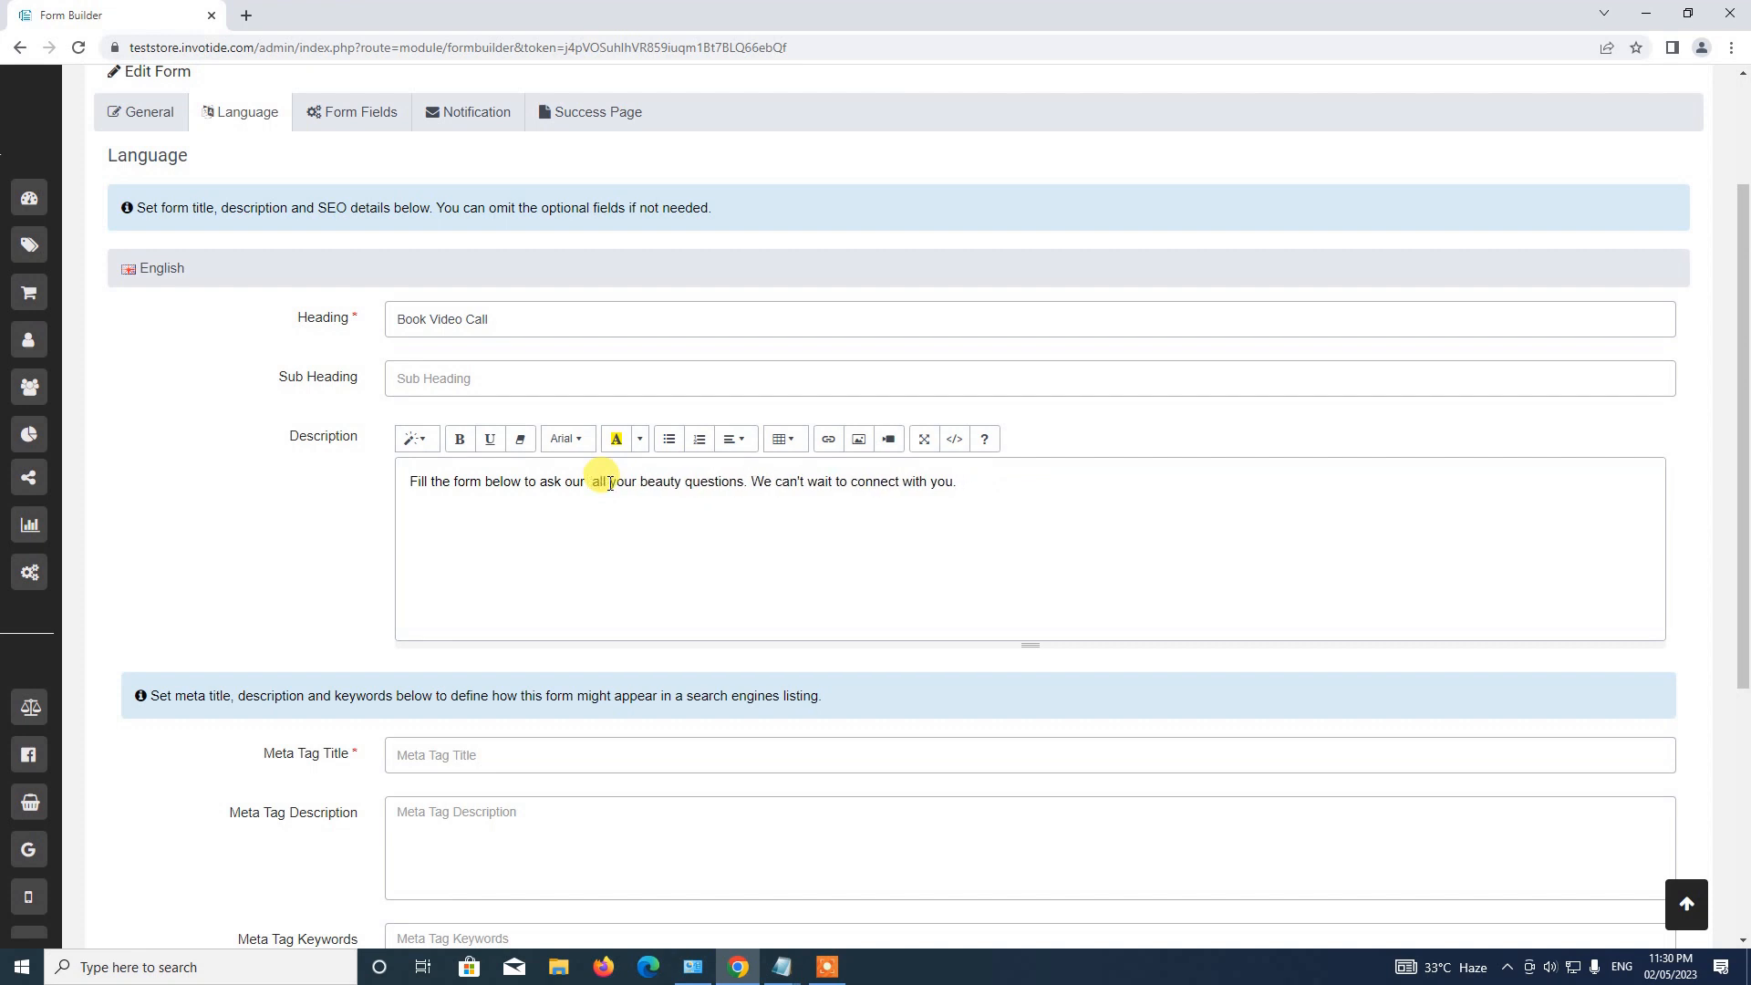
text(customer car)
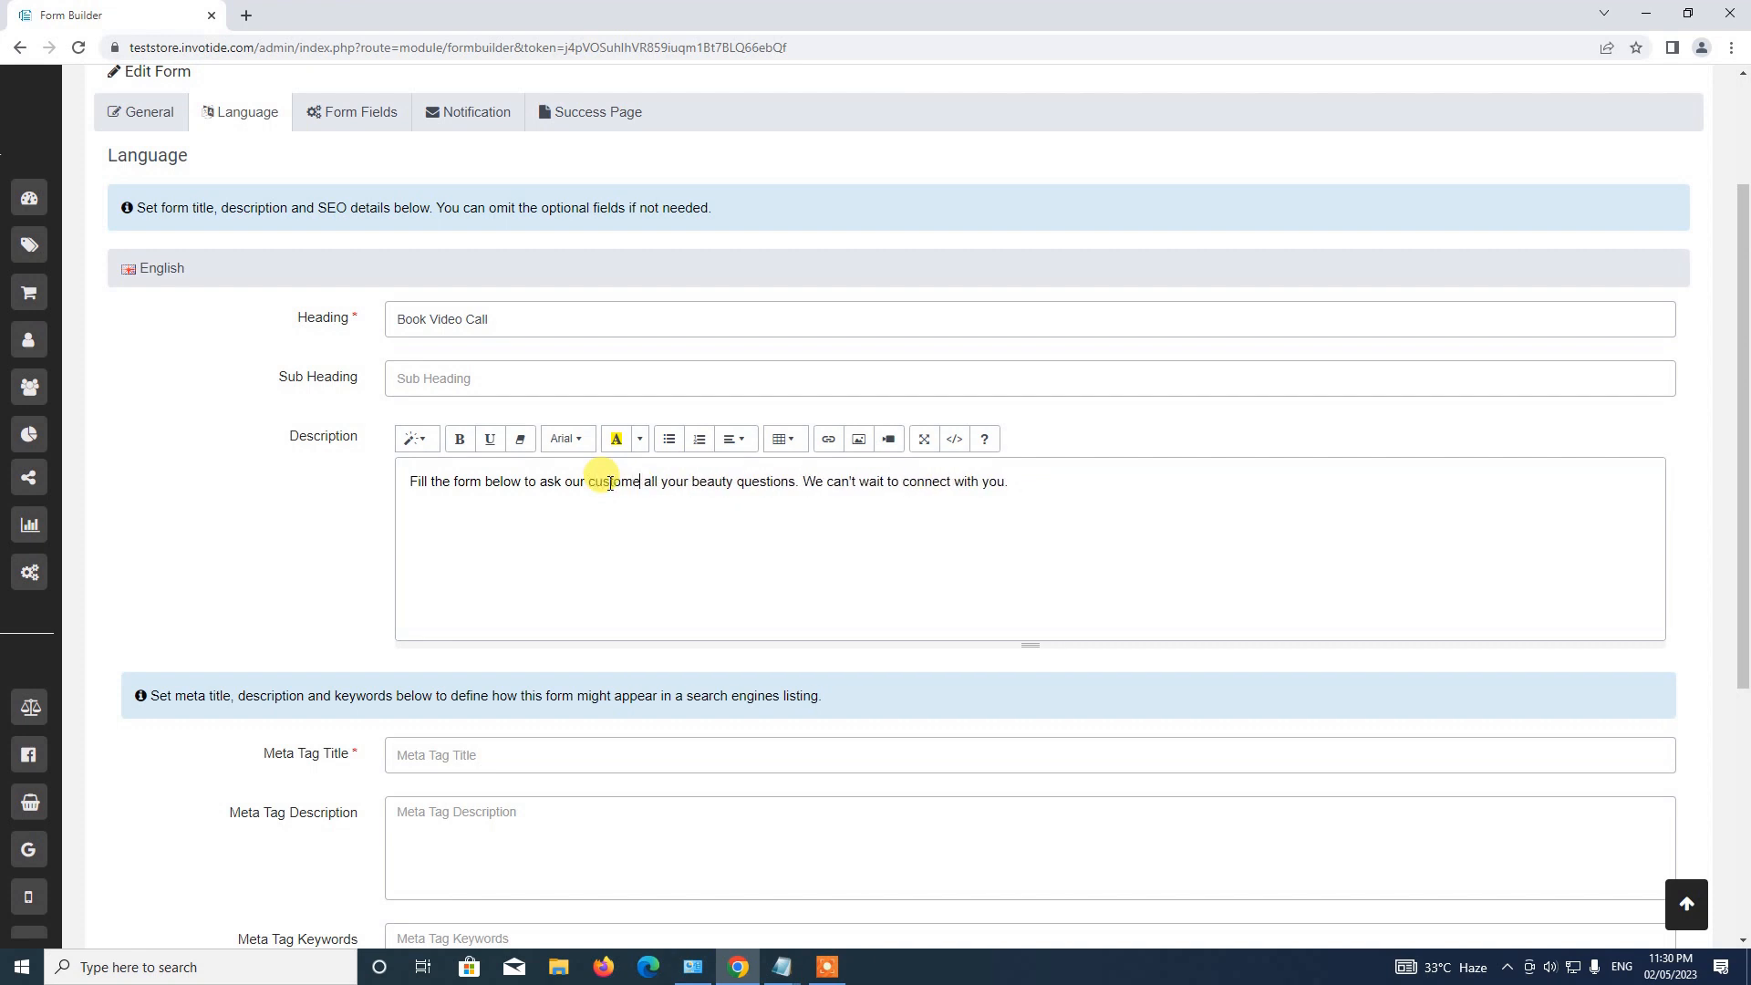
text(e)
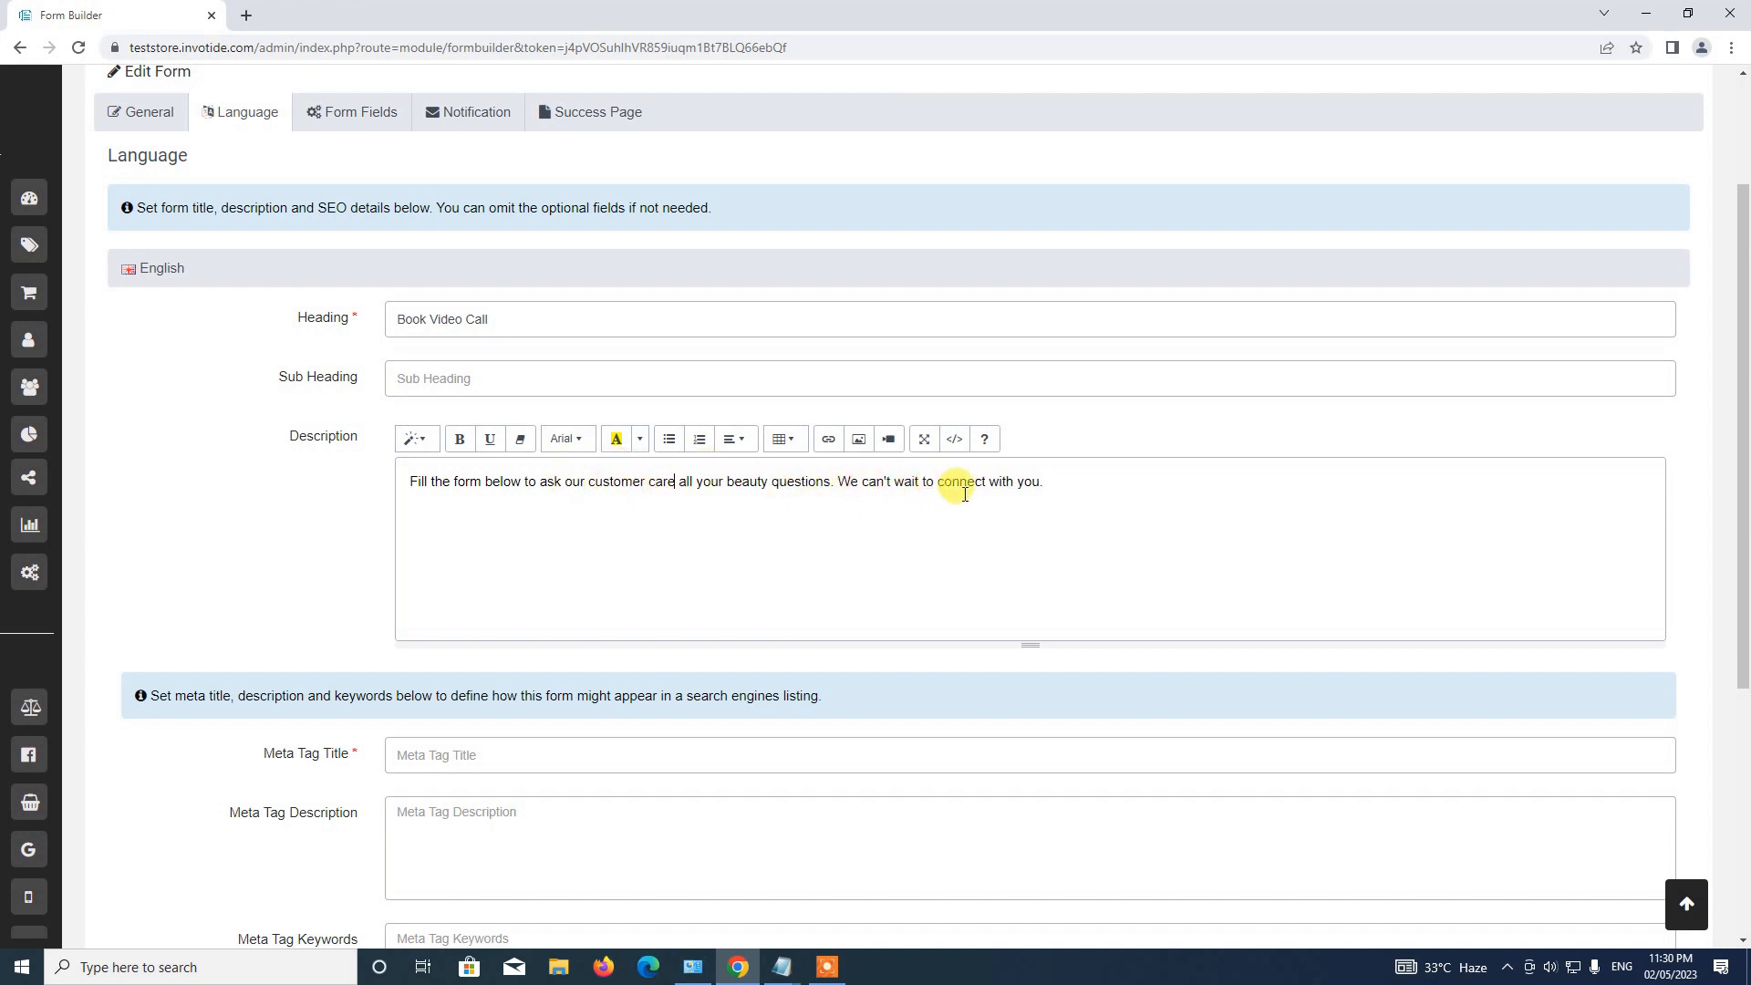
scroll(606, 344, down, 3)
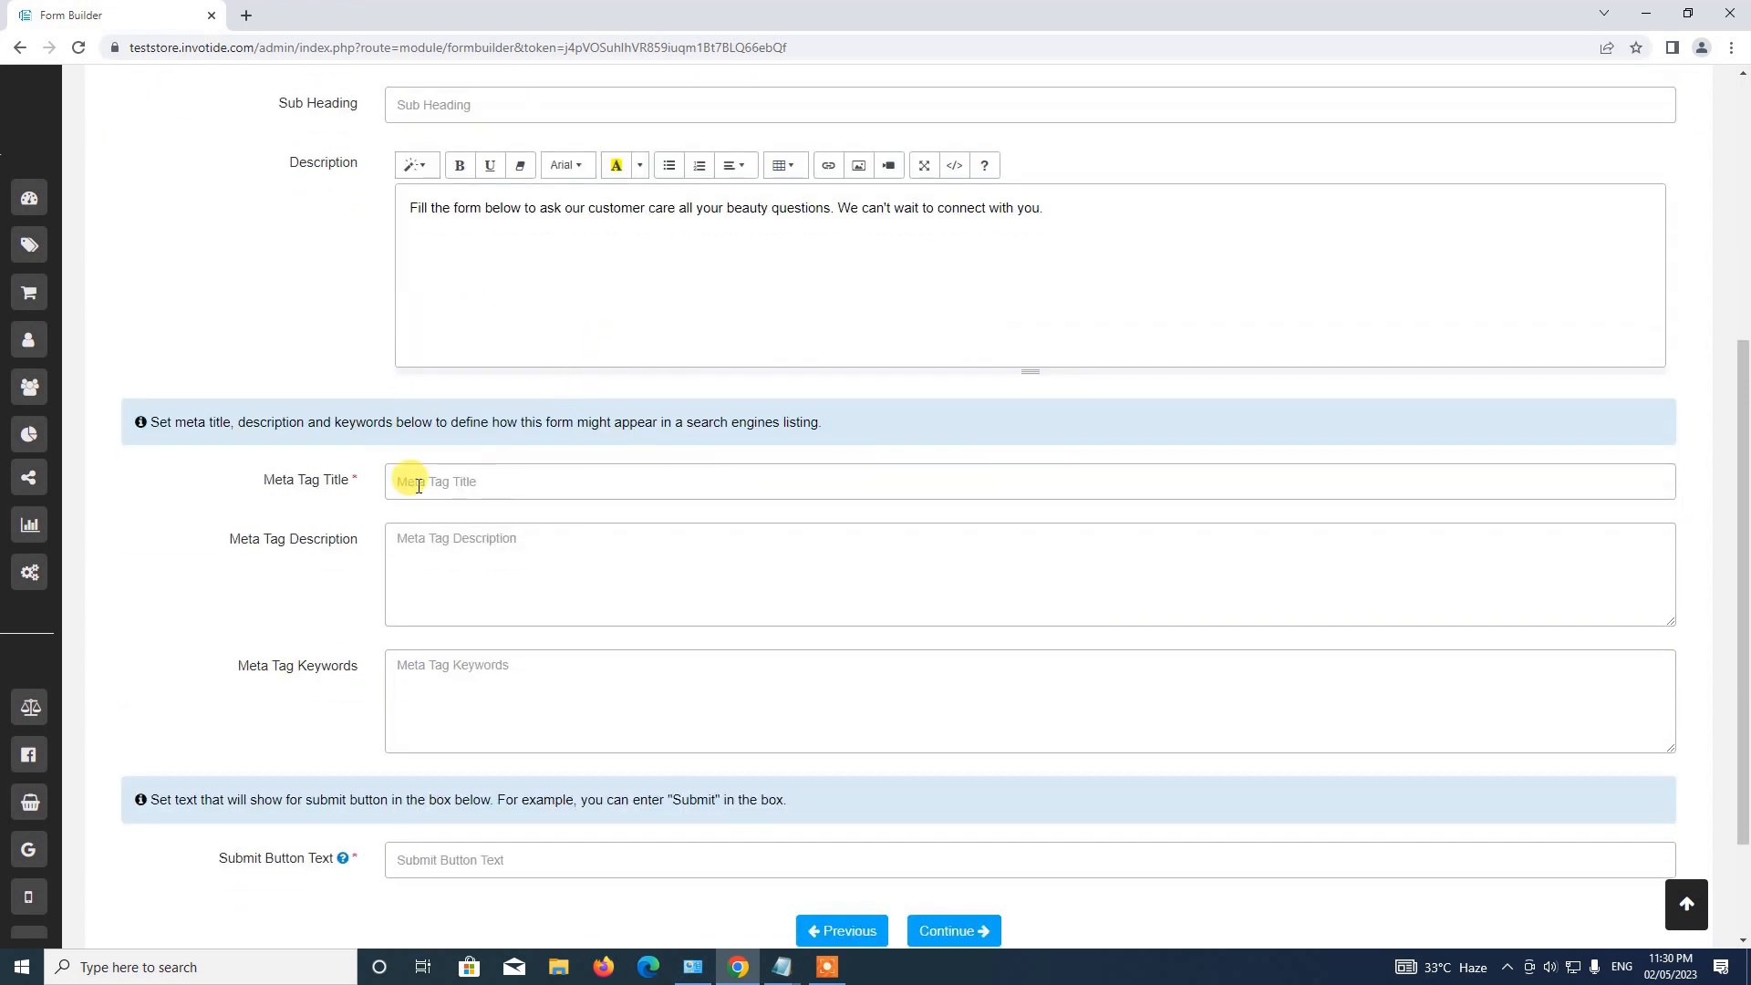
Enter meta tag title 'Book Video Call' and submit button text 'Submit', then continue.
click(467, 481)
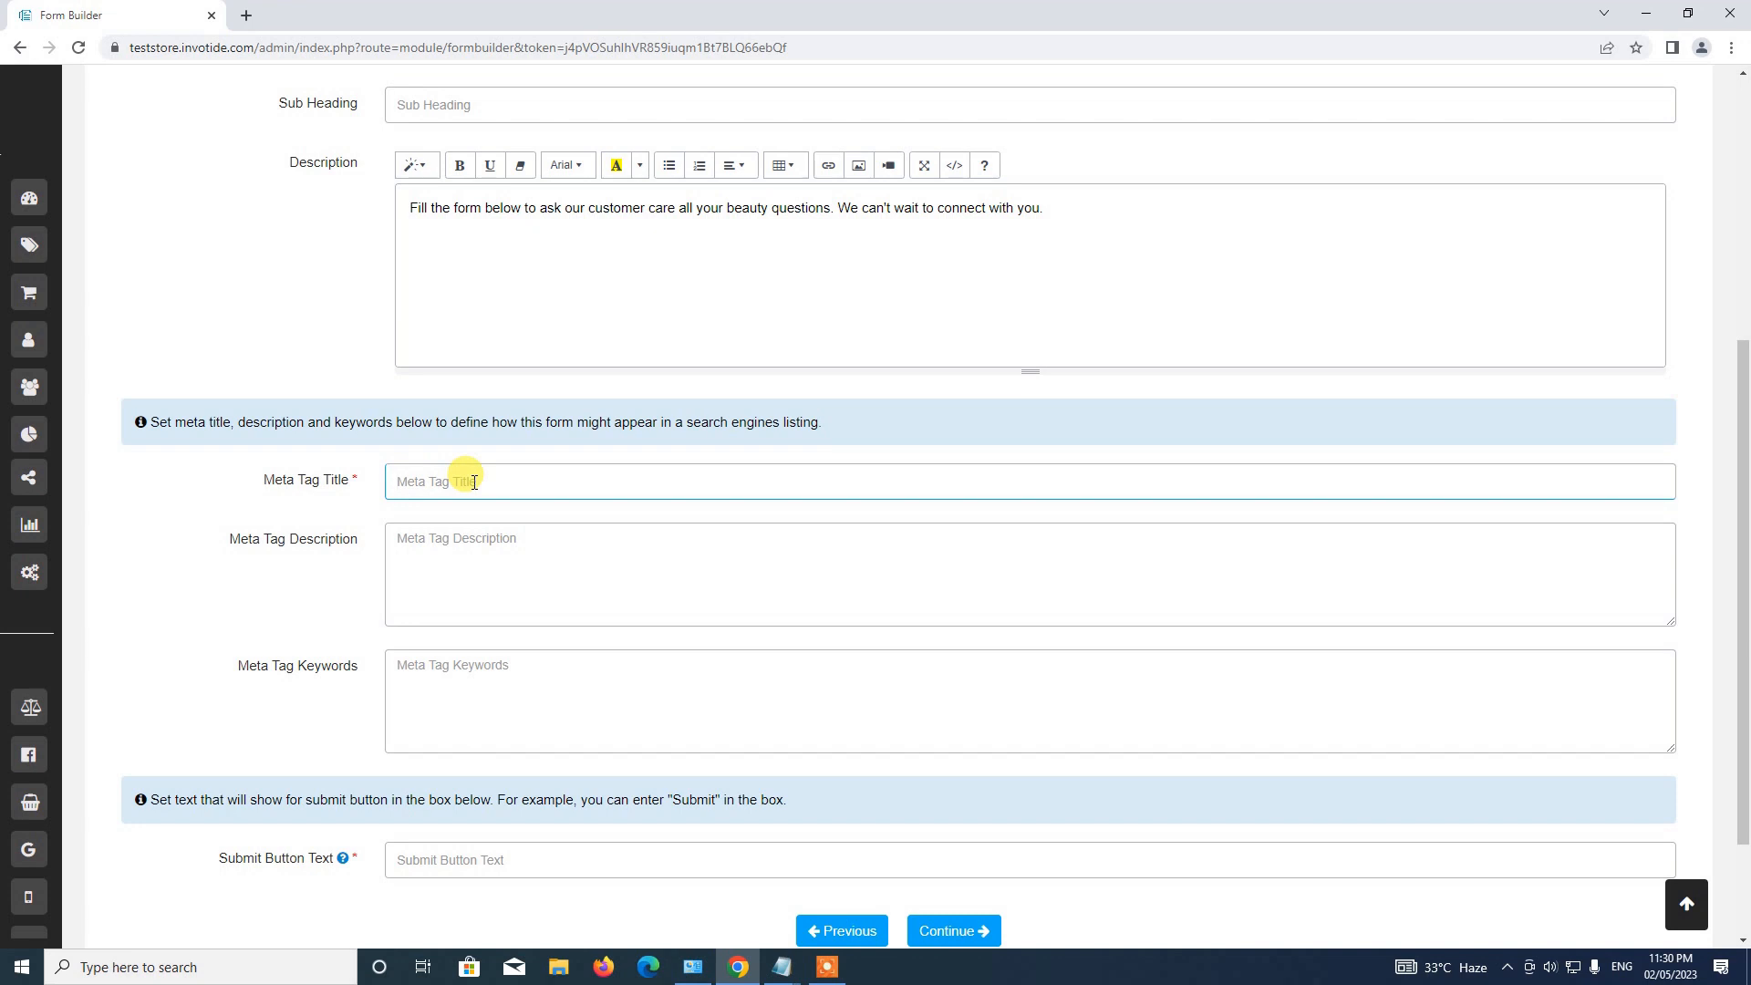
text(Book Video Call)
scroll(551, 637, down, 2)
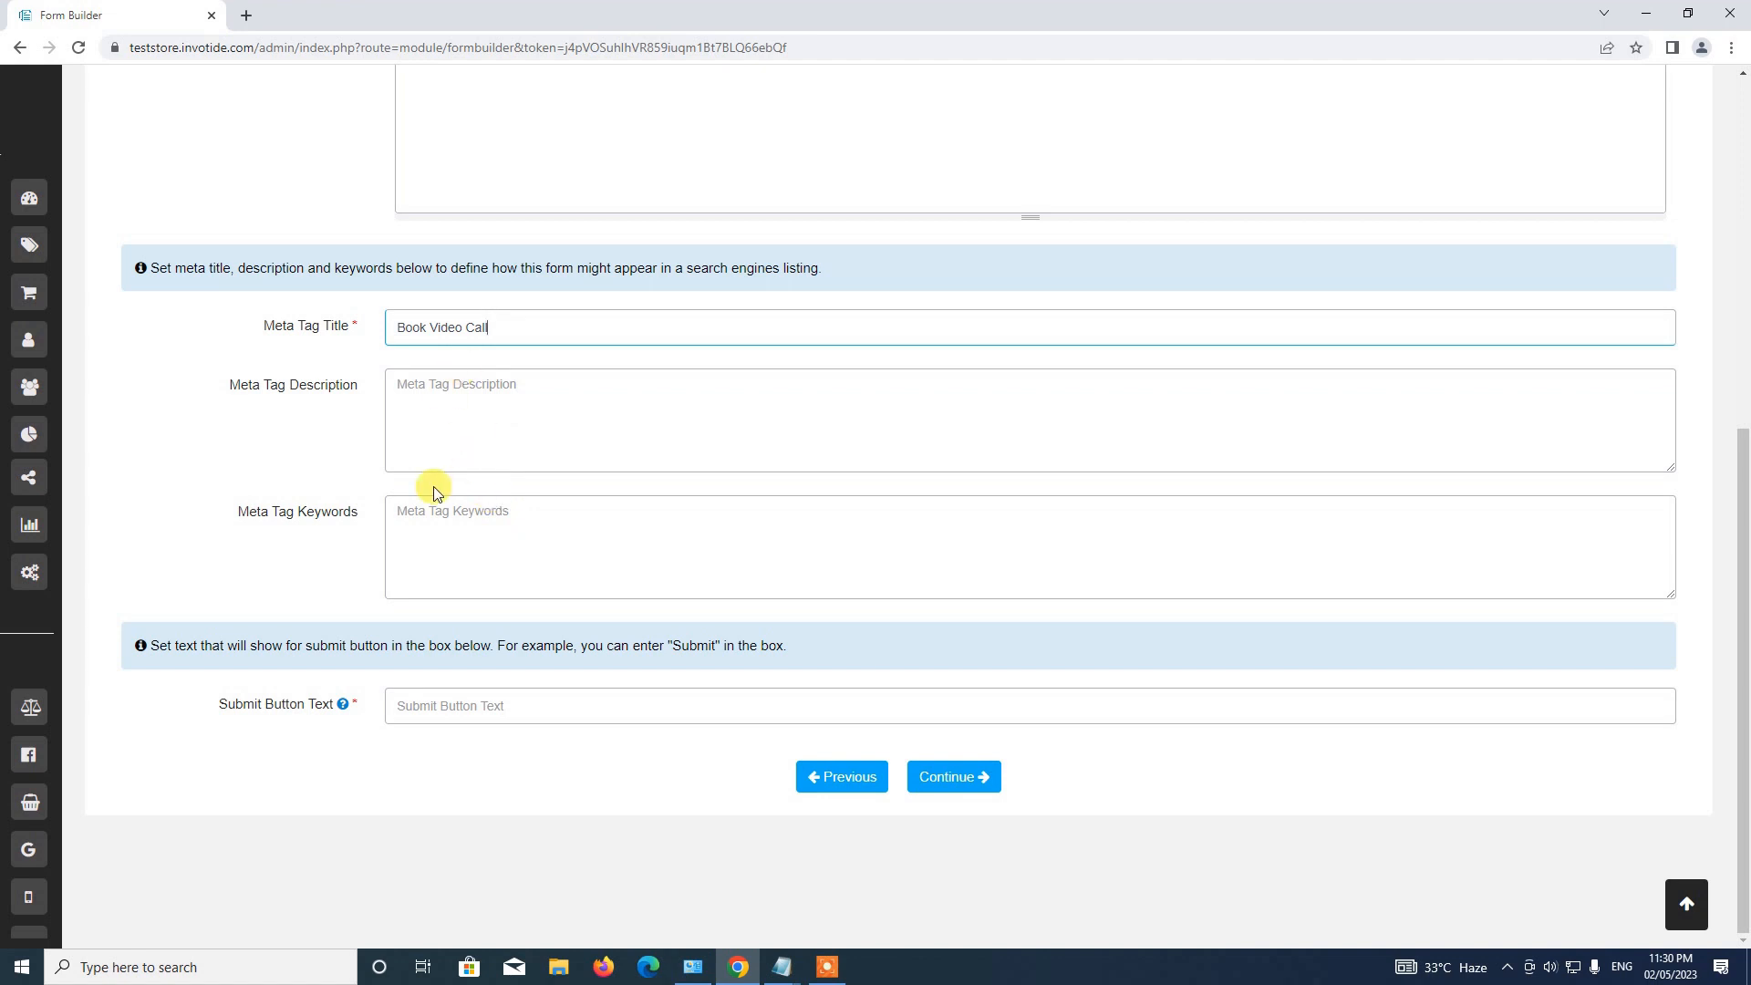
click(458, 708)
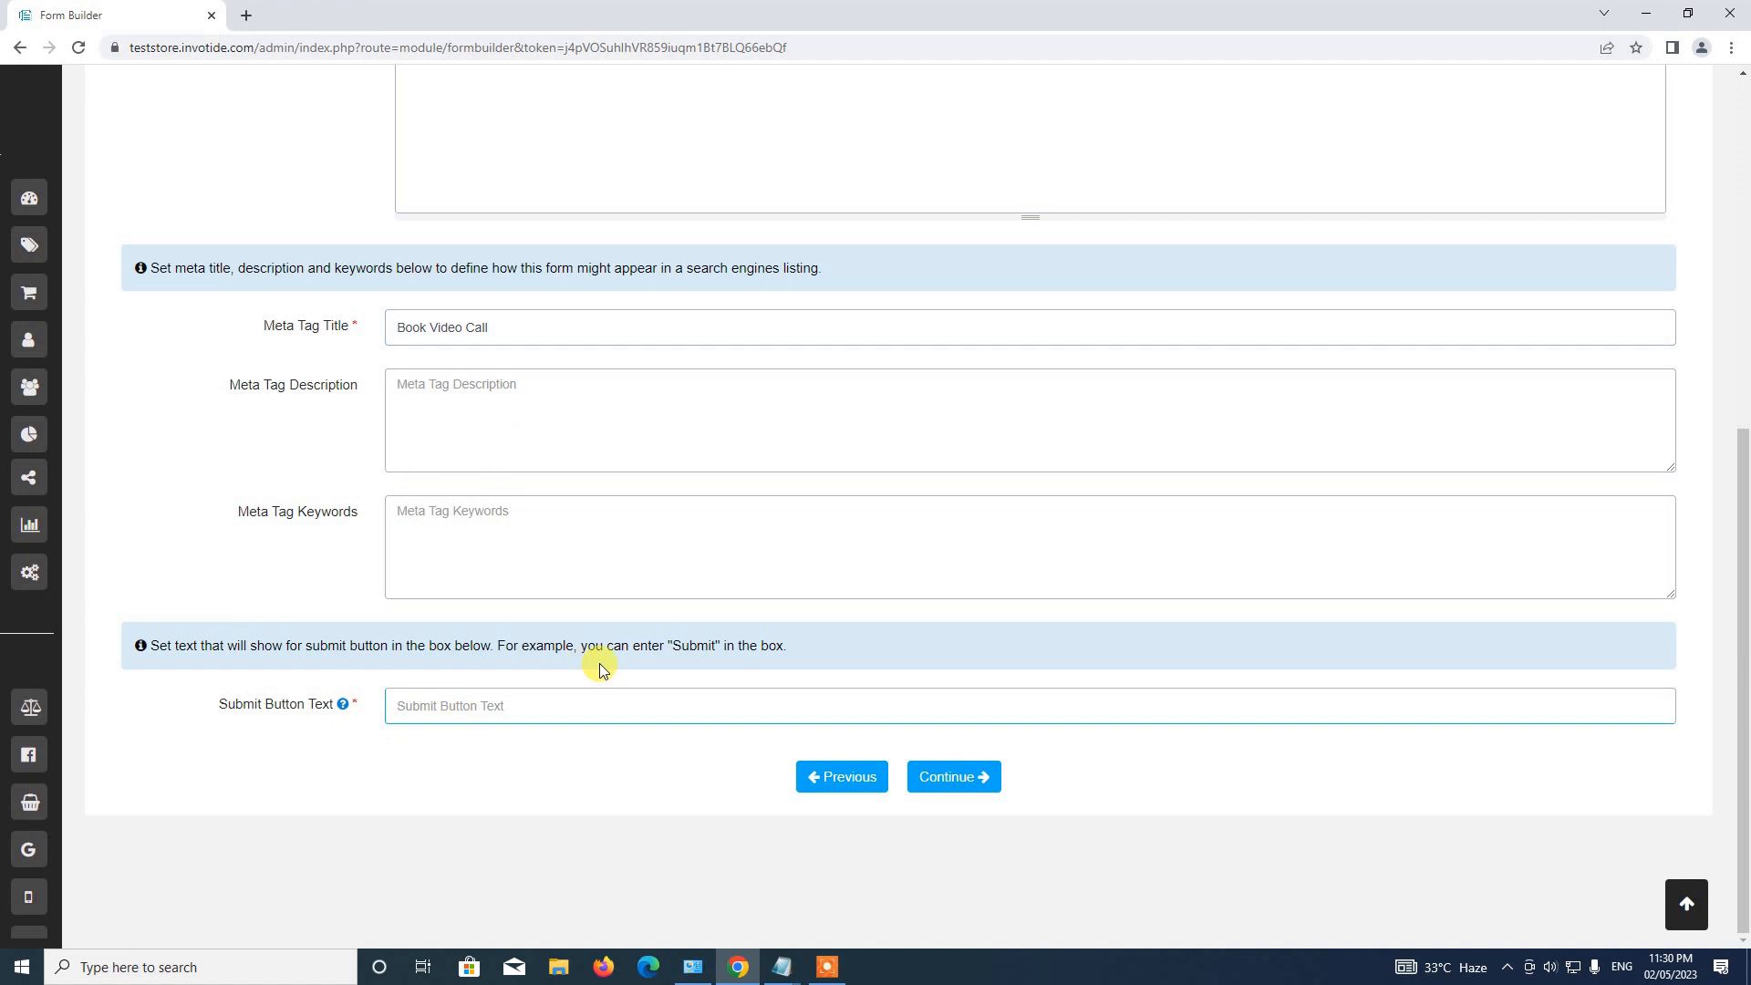
text(Submitt)
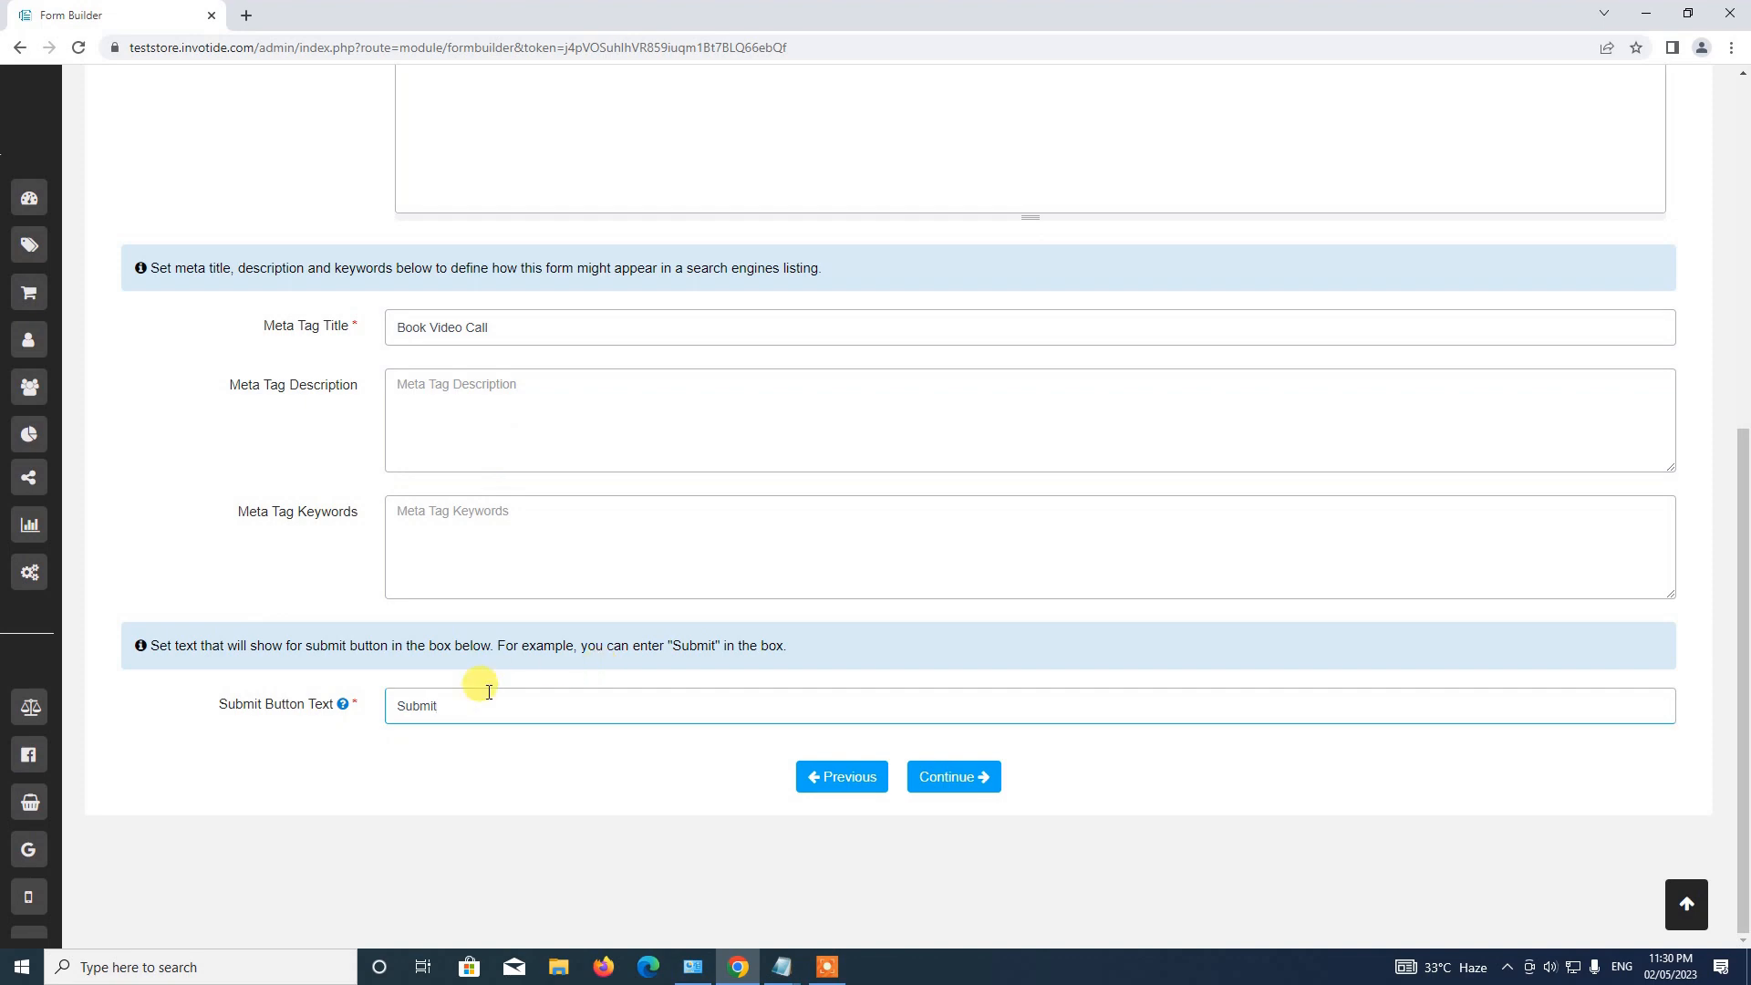
click(982, 790)
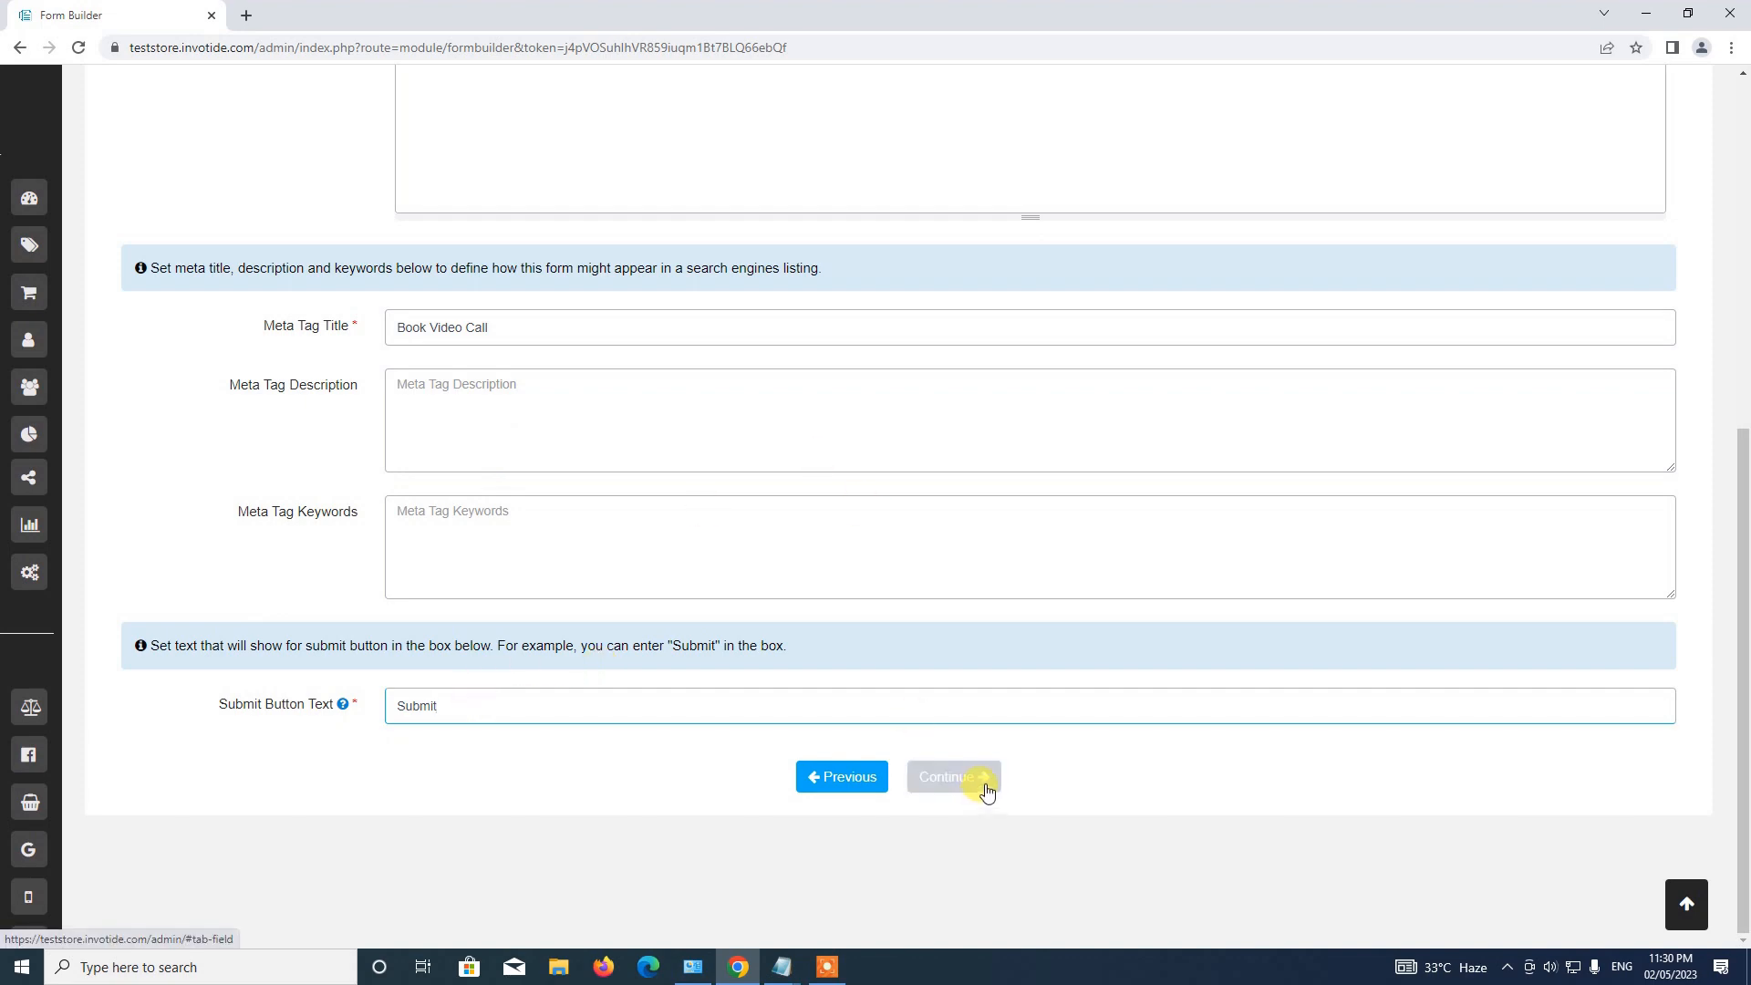
scroll(973, 771, down, 2)
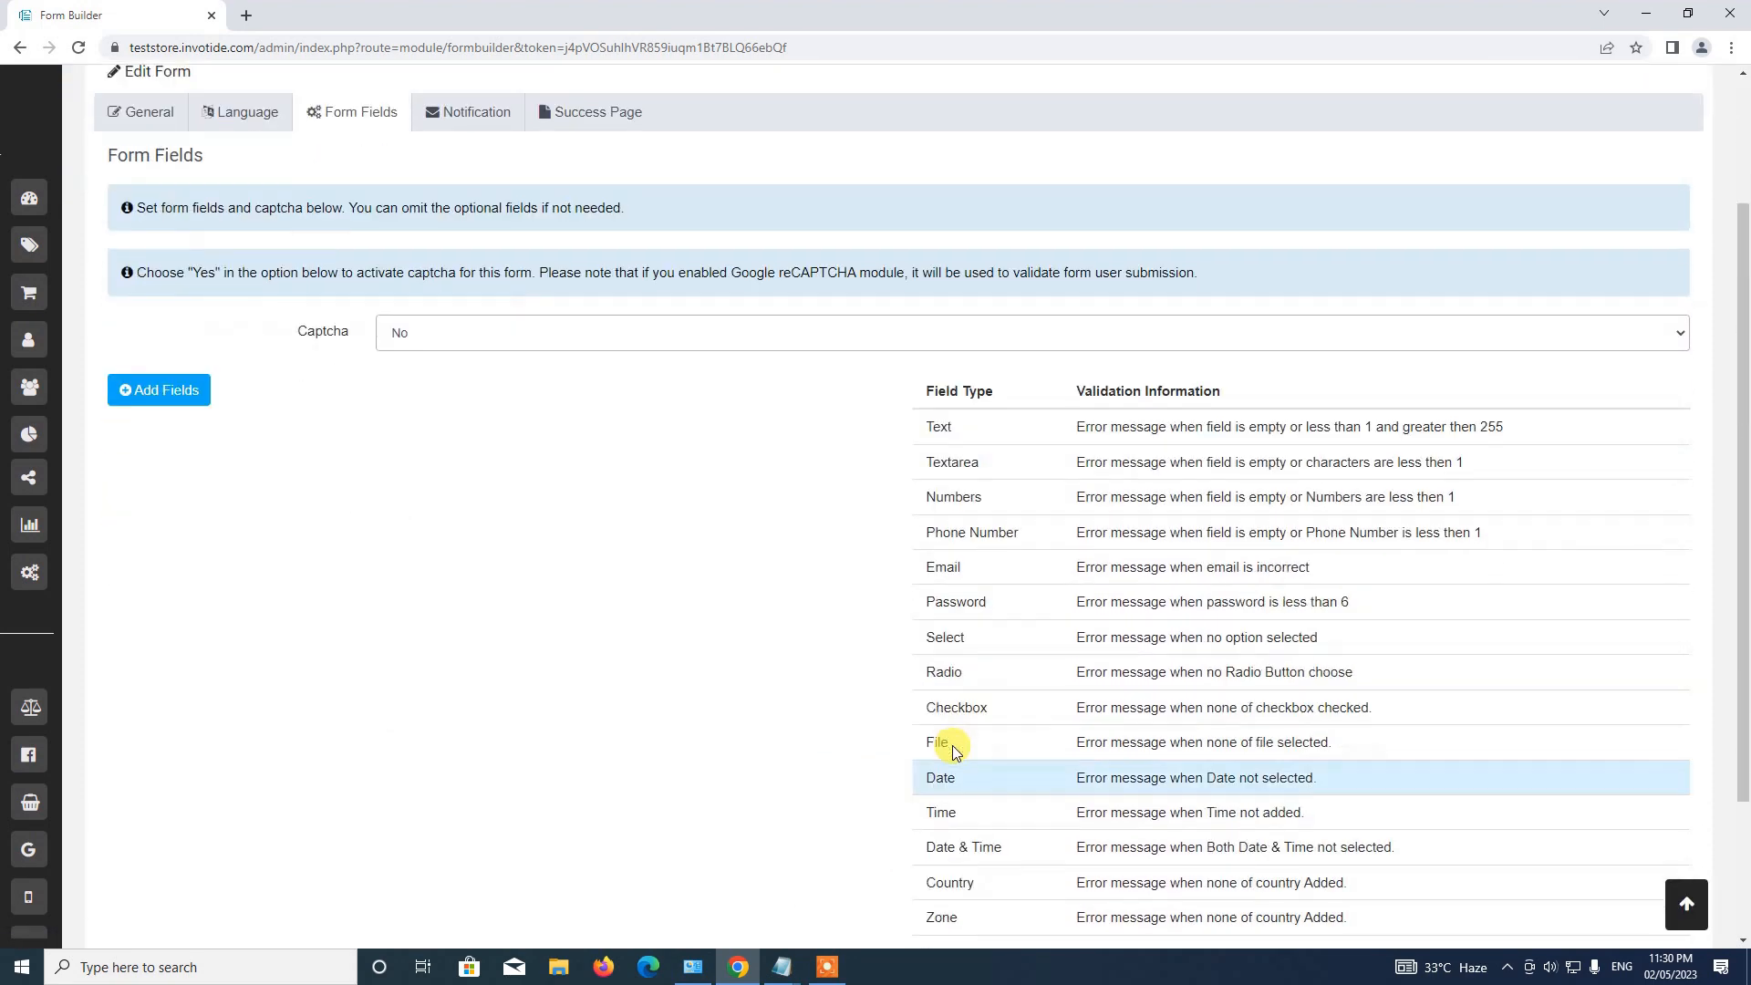
Check the planned field list in Notepad, then add the empty Form Fields 0 block.
scroll(933, 732, up, 2)
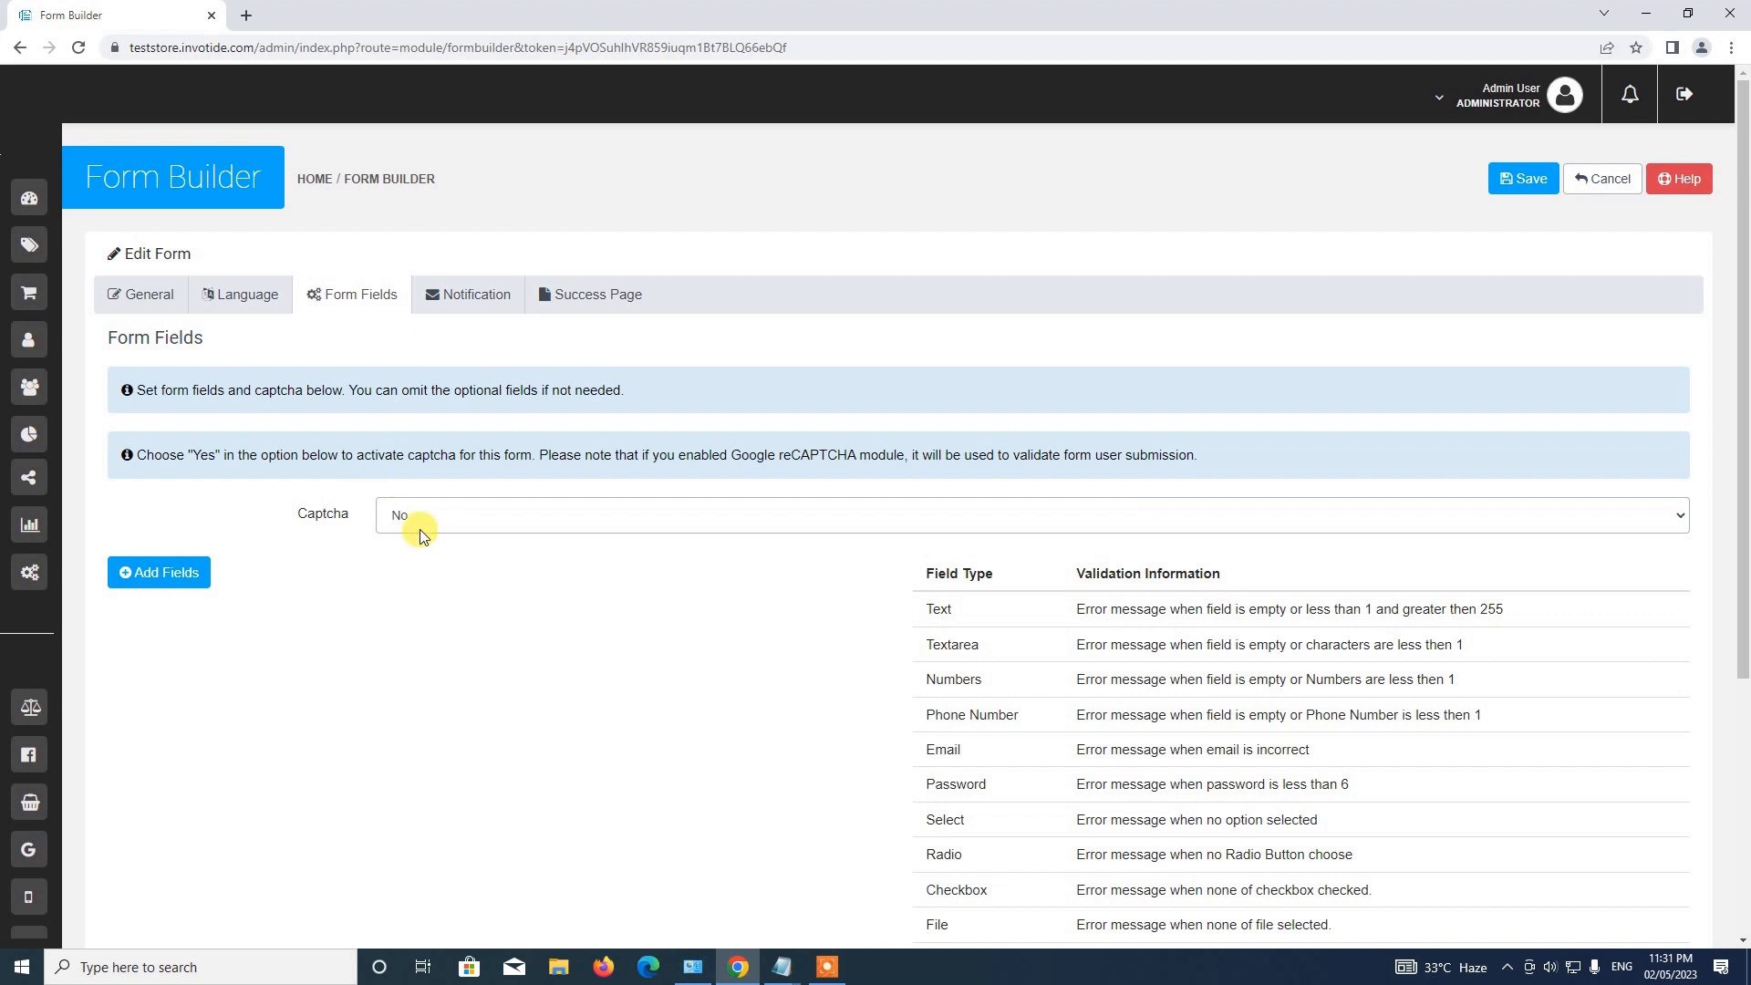
click(782, 965)
click(853, 912)
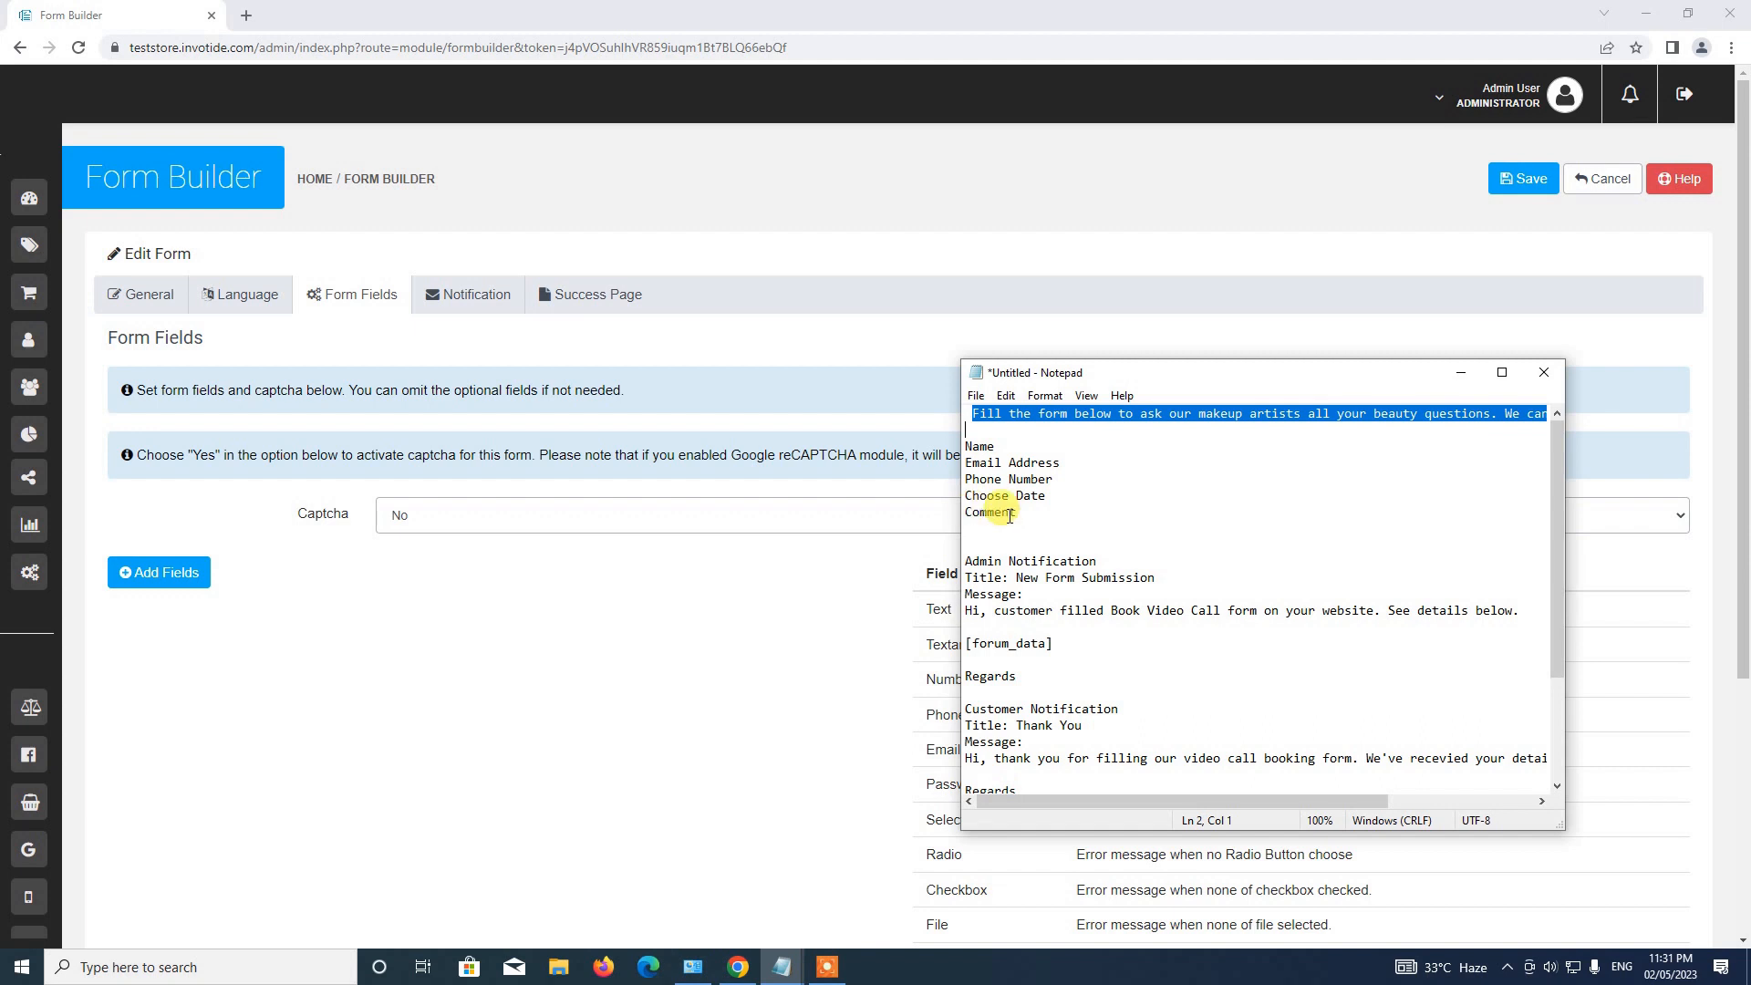
click(364, 592)
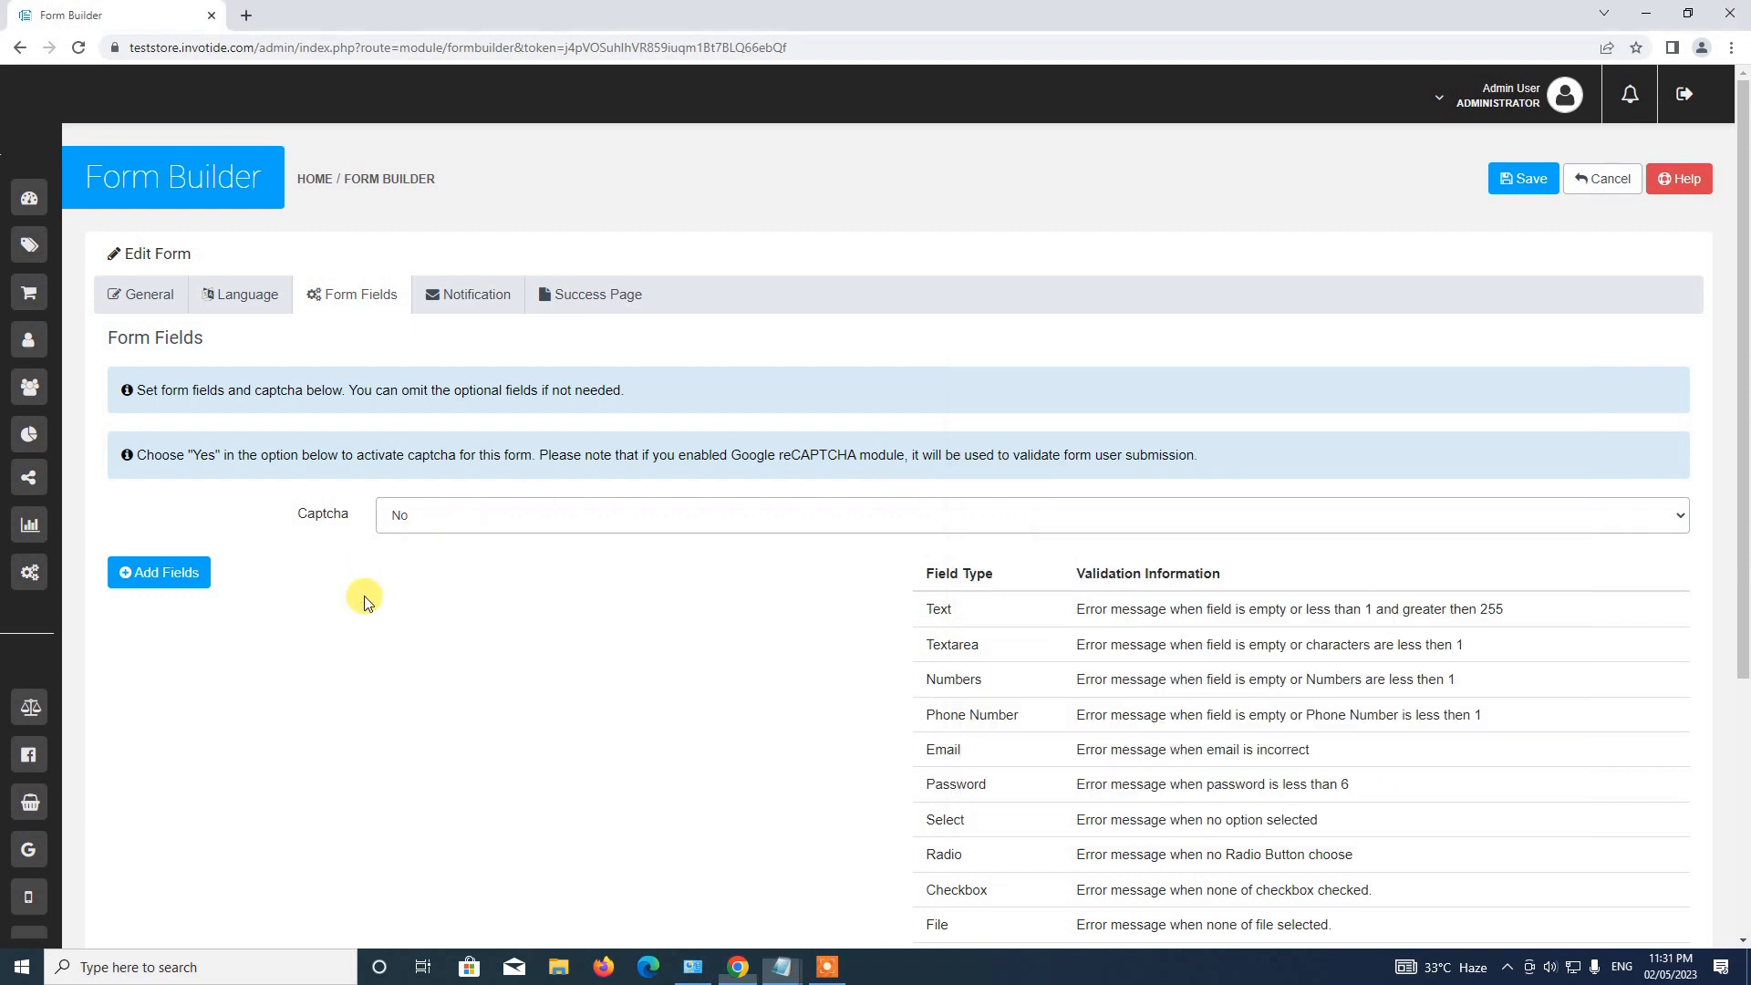
click(190, 574)
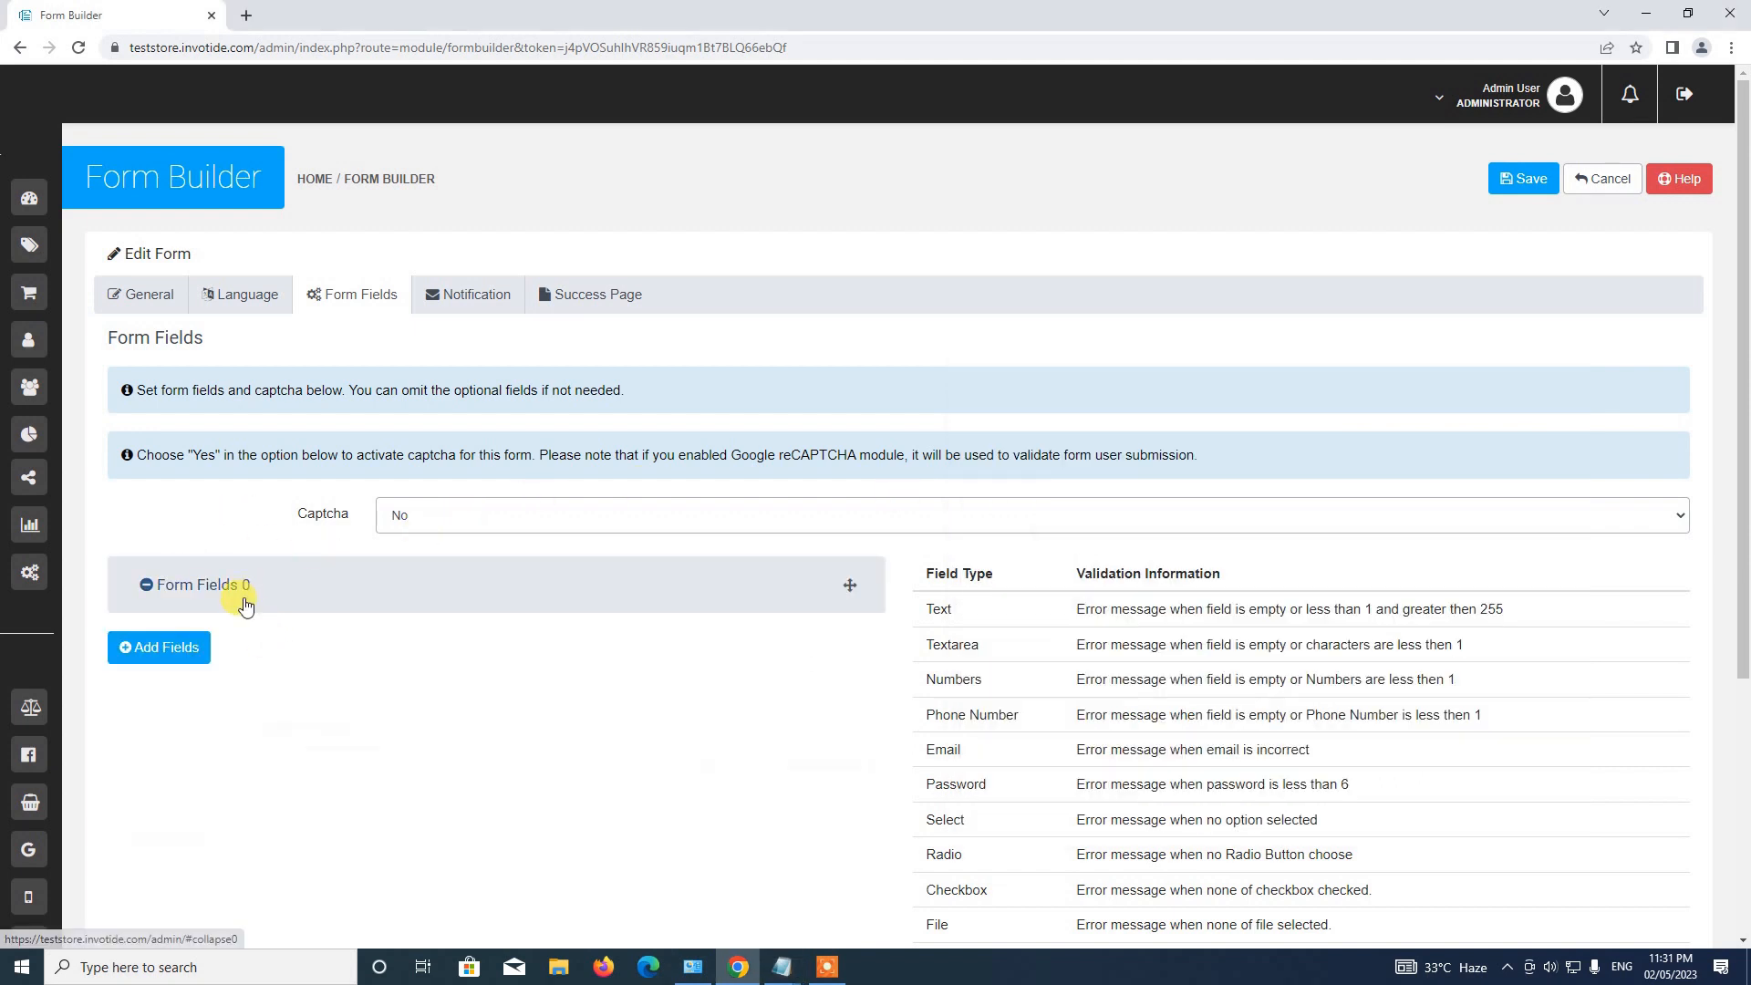
Fill Form Fields 0: name 'Name', placeholder 'Enter Your Name', error message 'Enter Name'.
click(245, 604)
click(347, 683)
text(Name)
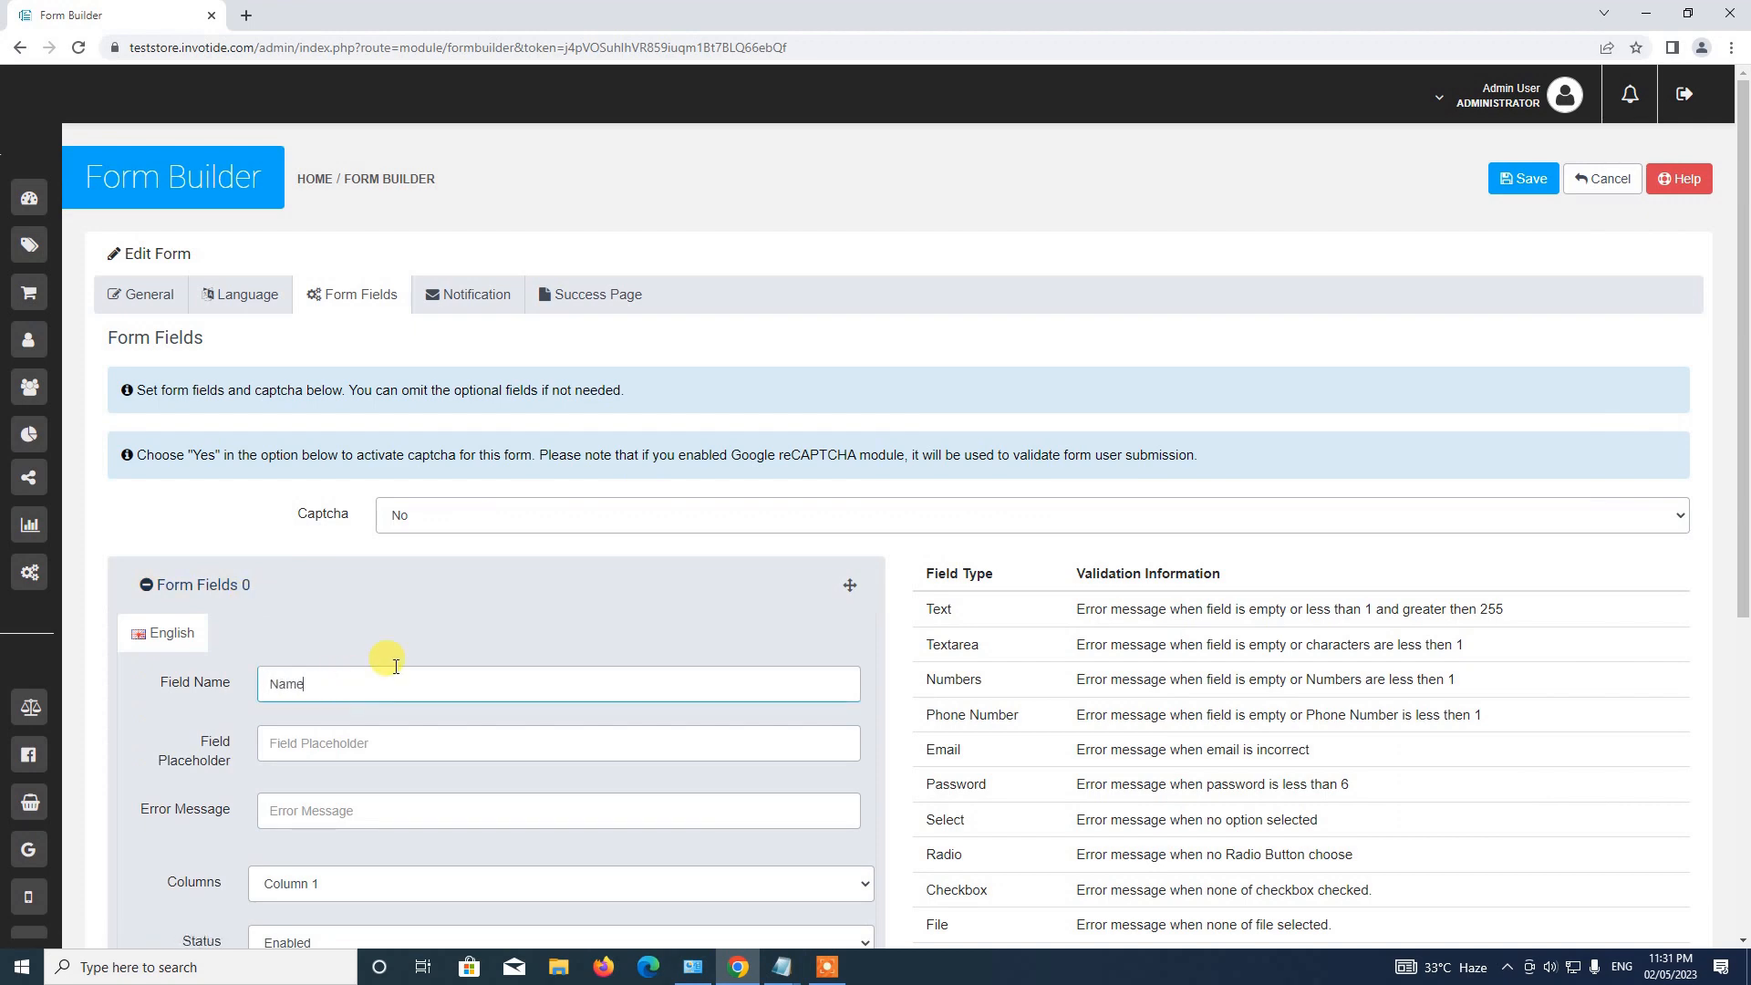
scroll(844, 516, down, 4)
click(302, 389)
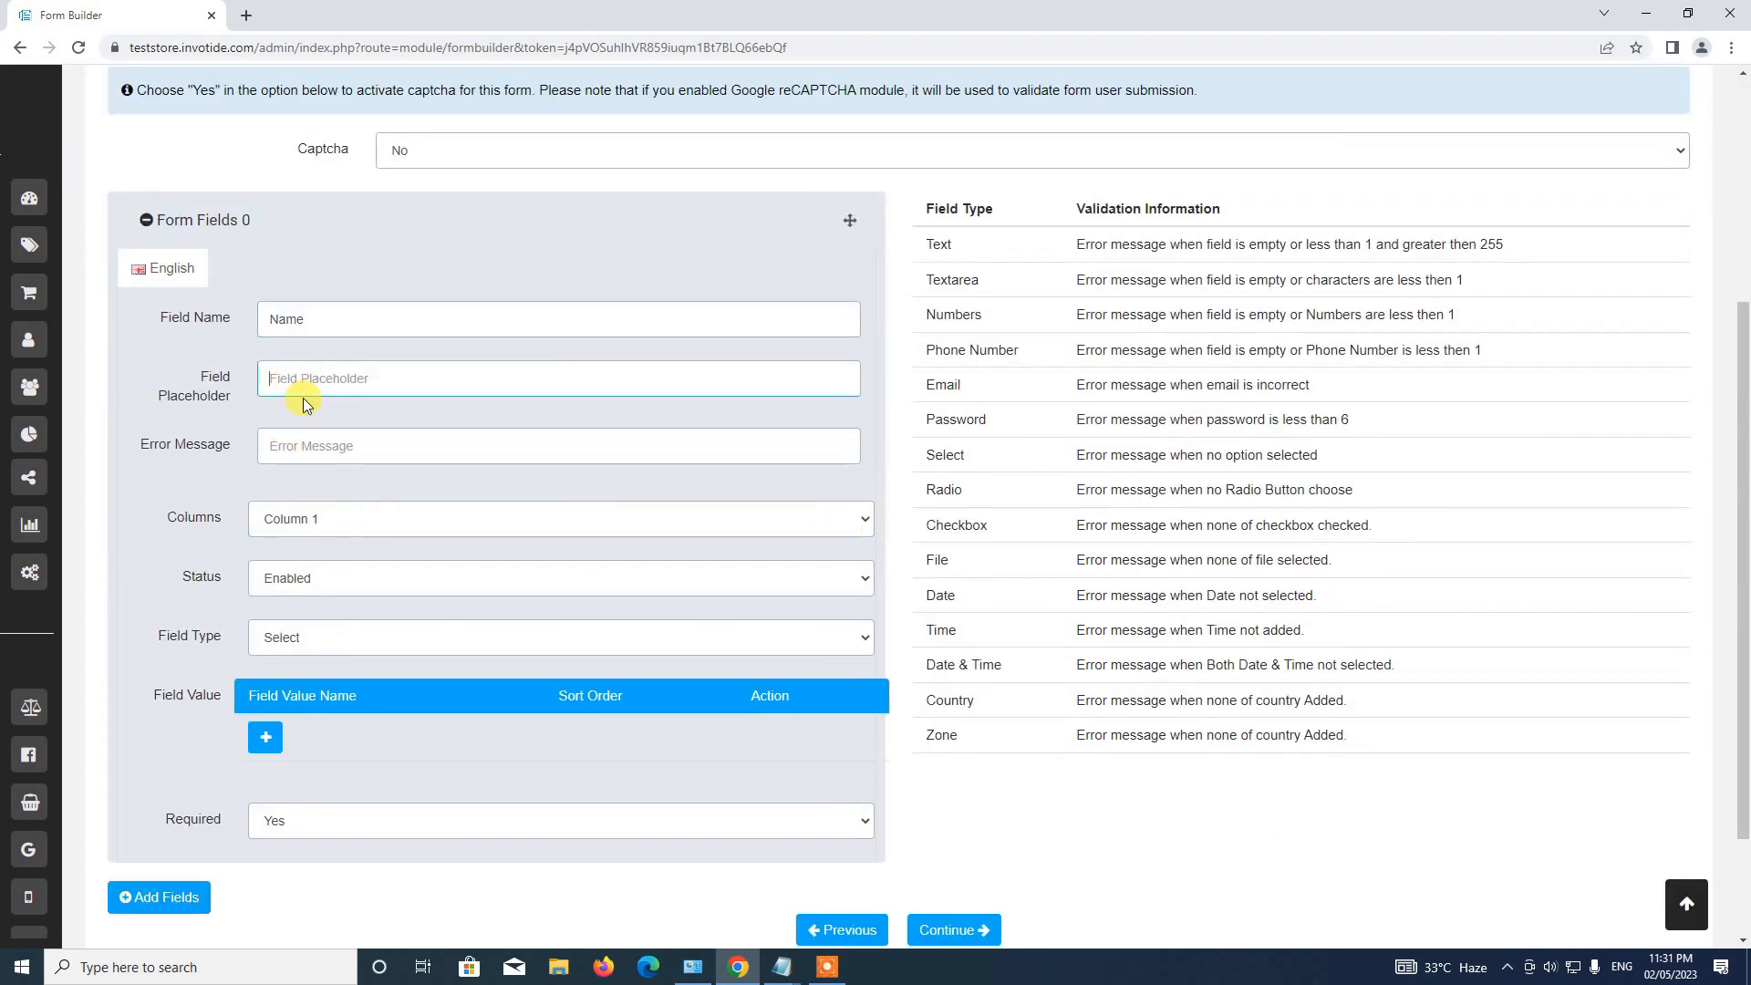
text(Enter Your Name)
click(304, 455)
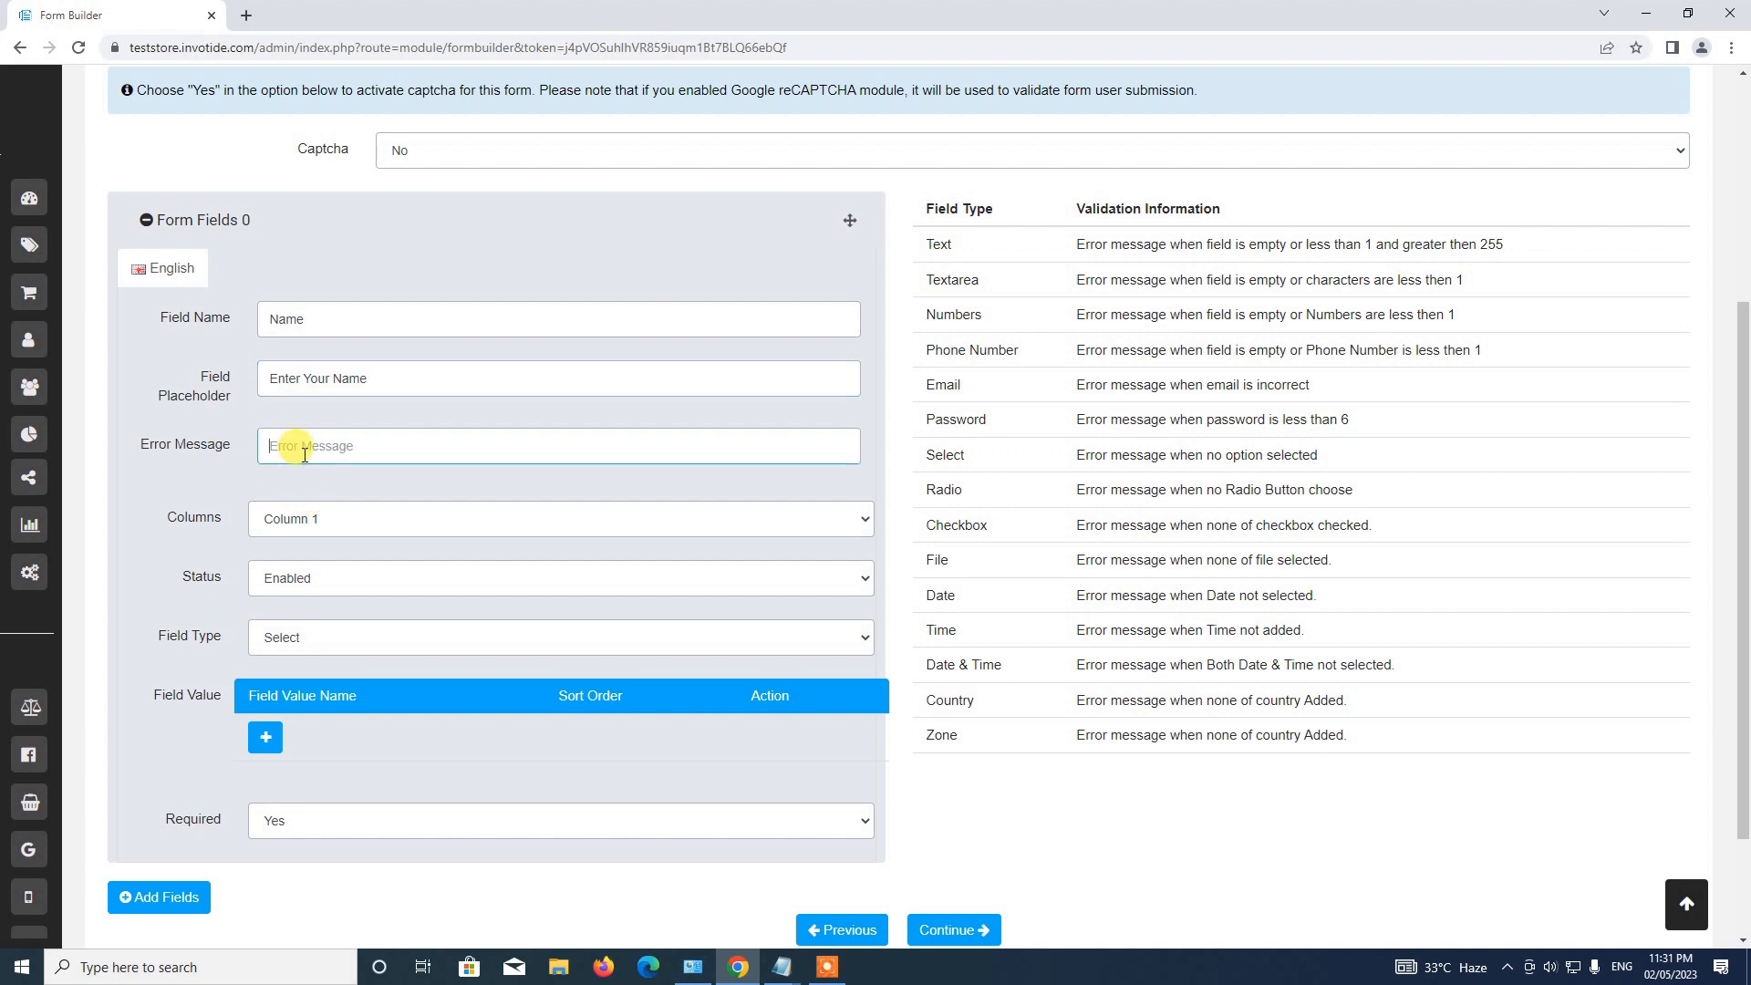
text(Enter MES)
key(BackSpace)
key(BackSpace)
text(essag)
scroll(474, 365, down, 2)
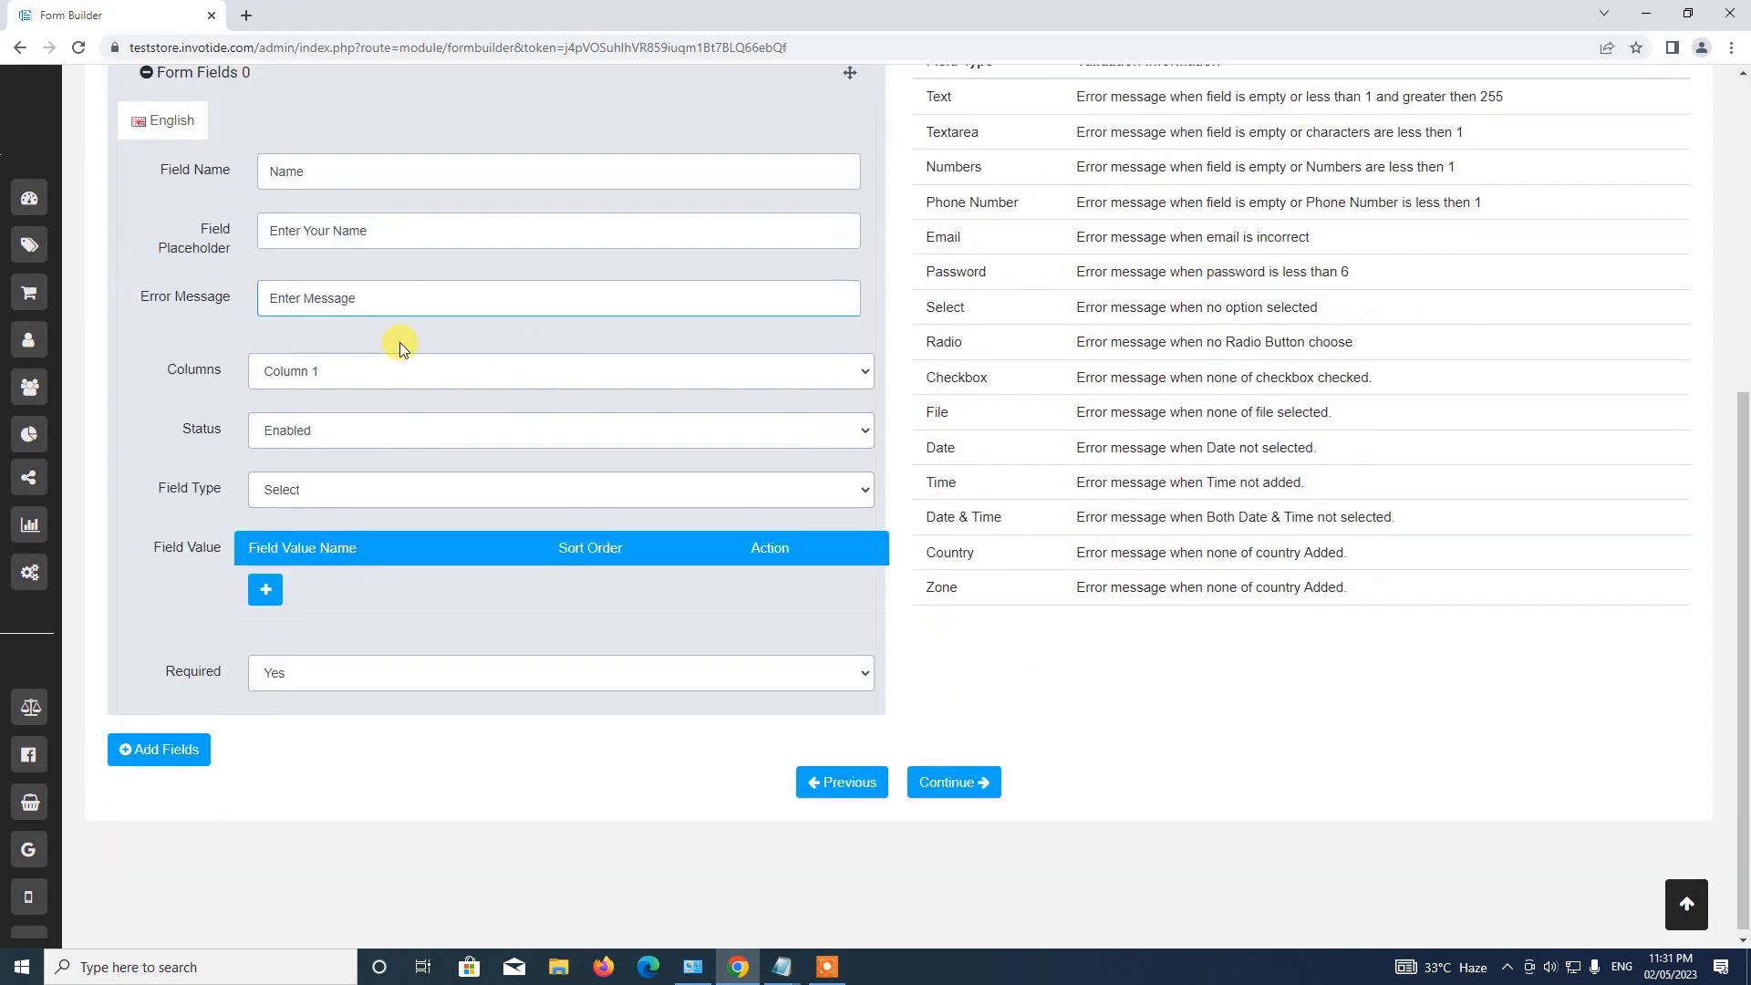
text(N)
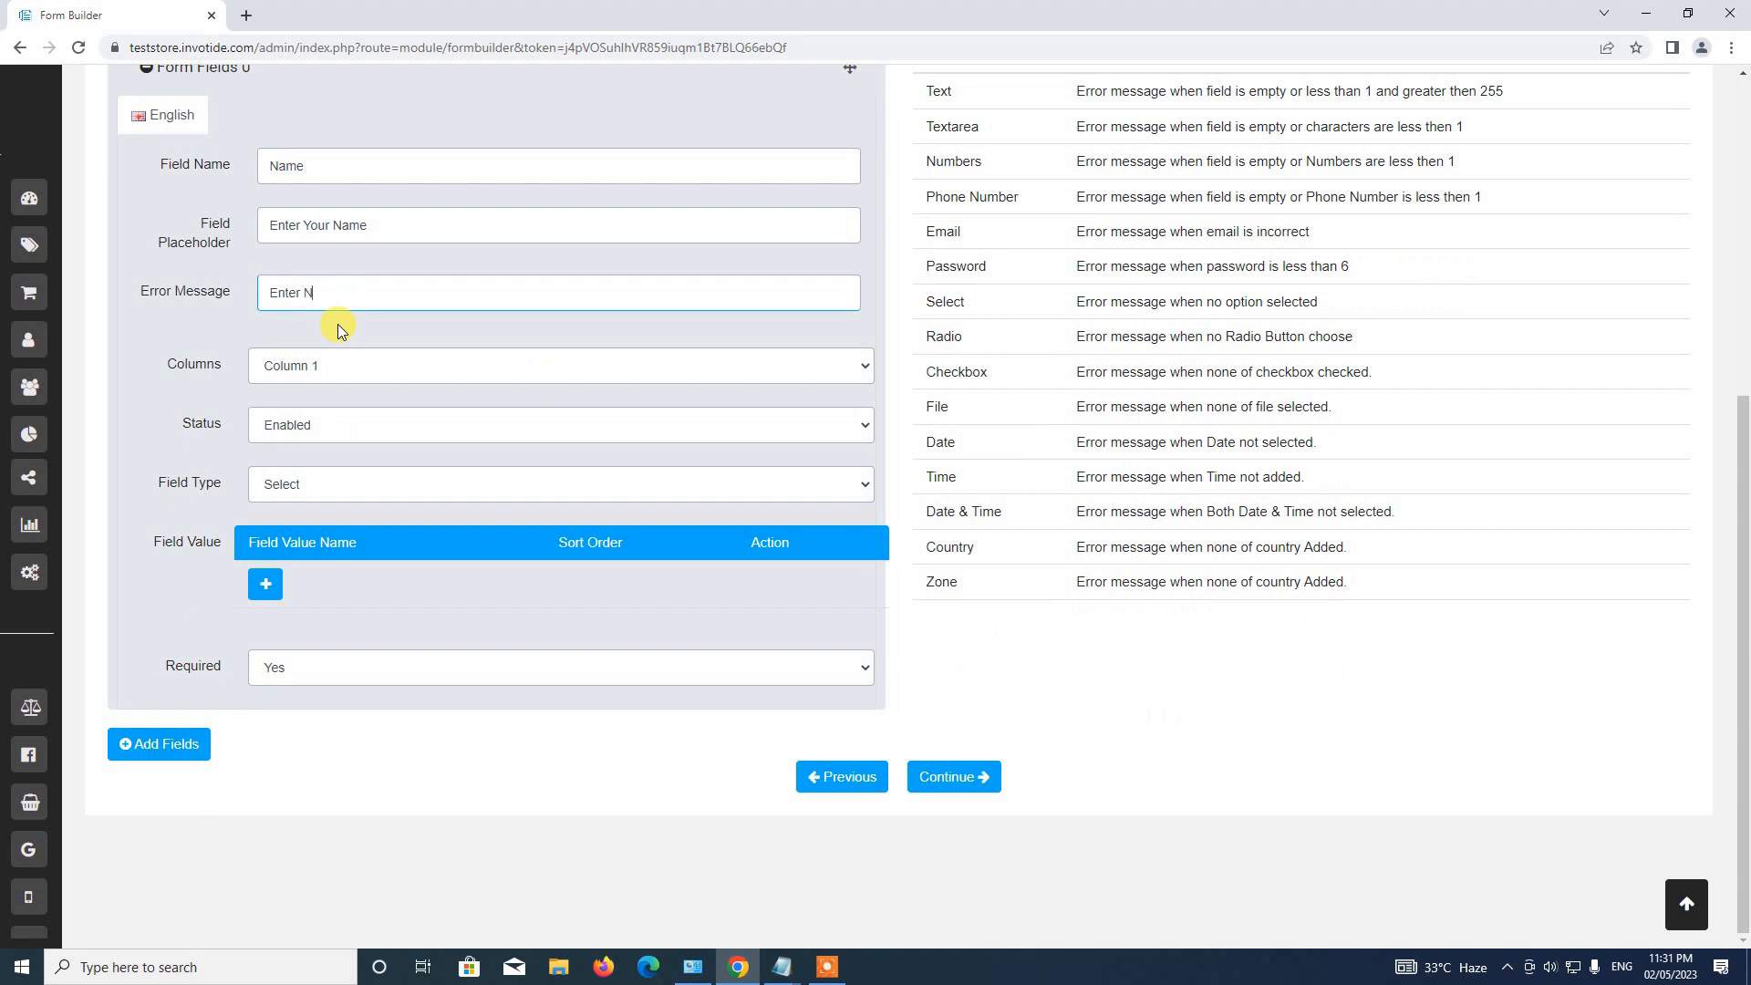
text(ame)
Make the Name field a required Text field, collapse it, and add a second field entry.
click(310, 484)
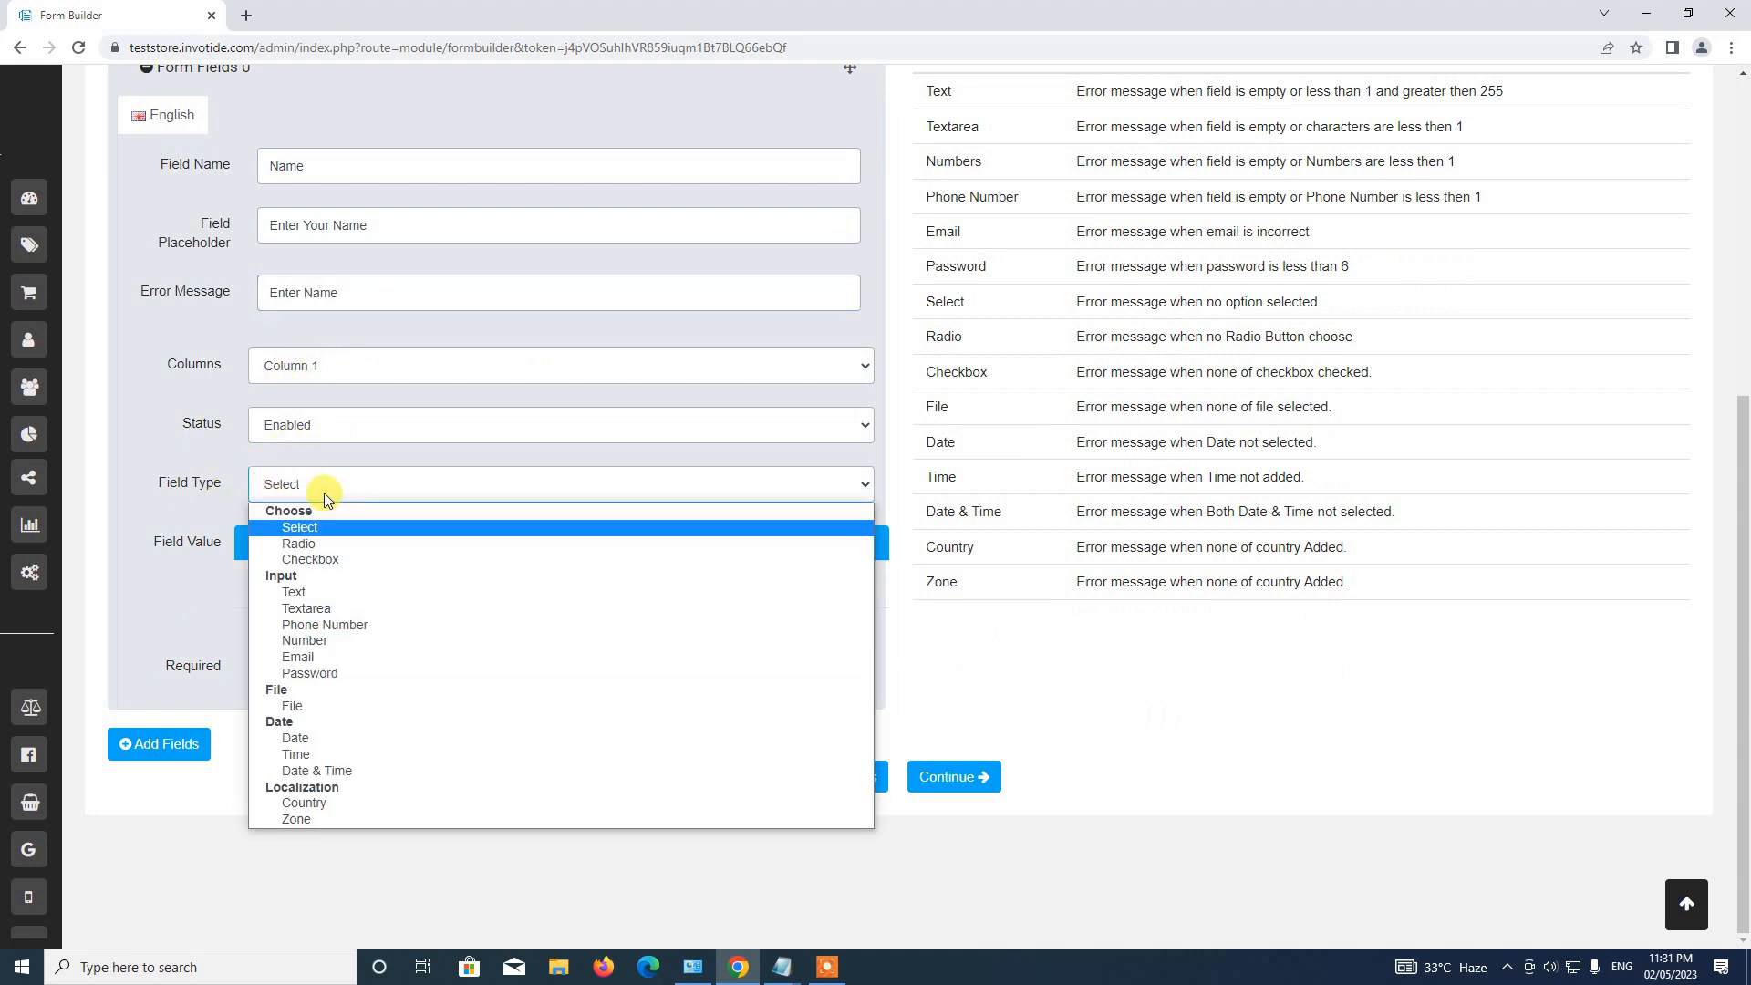
click(352, 598)
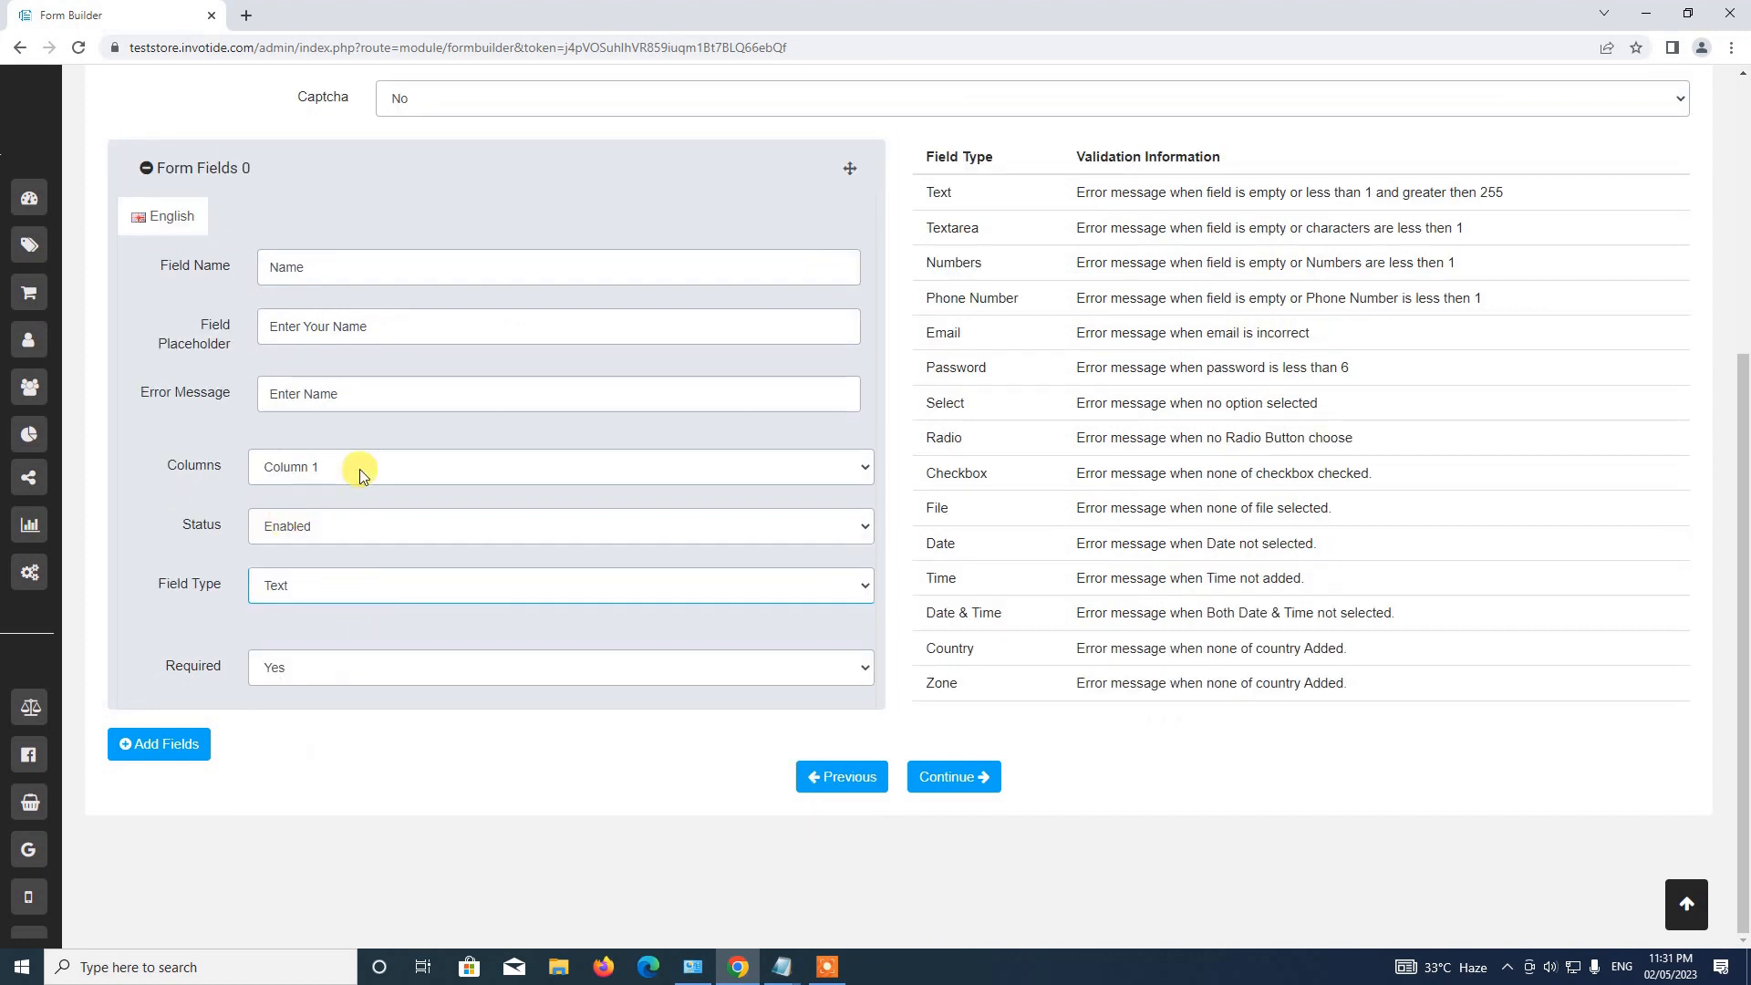
click(303, 671)
click(287, 694)
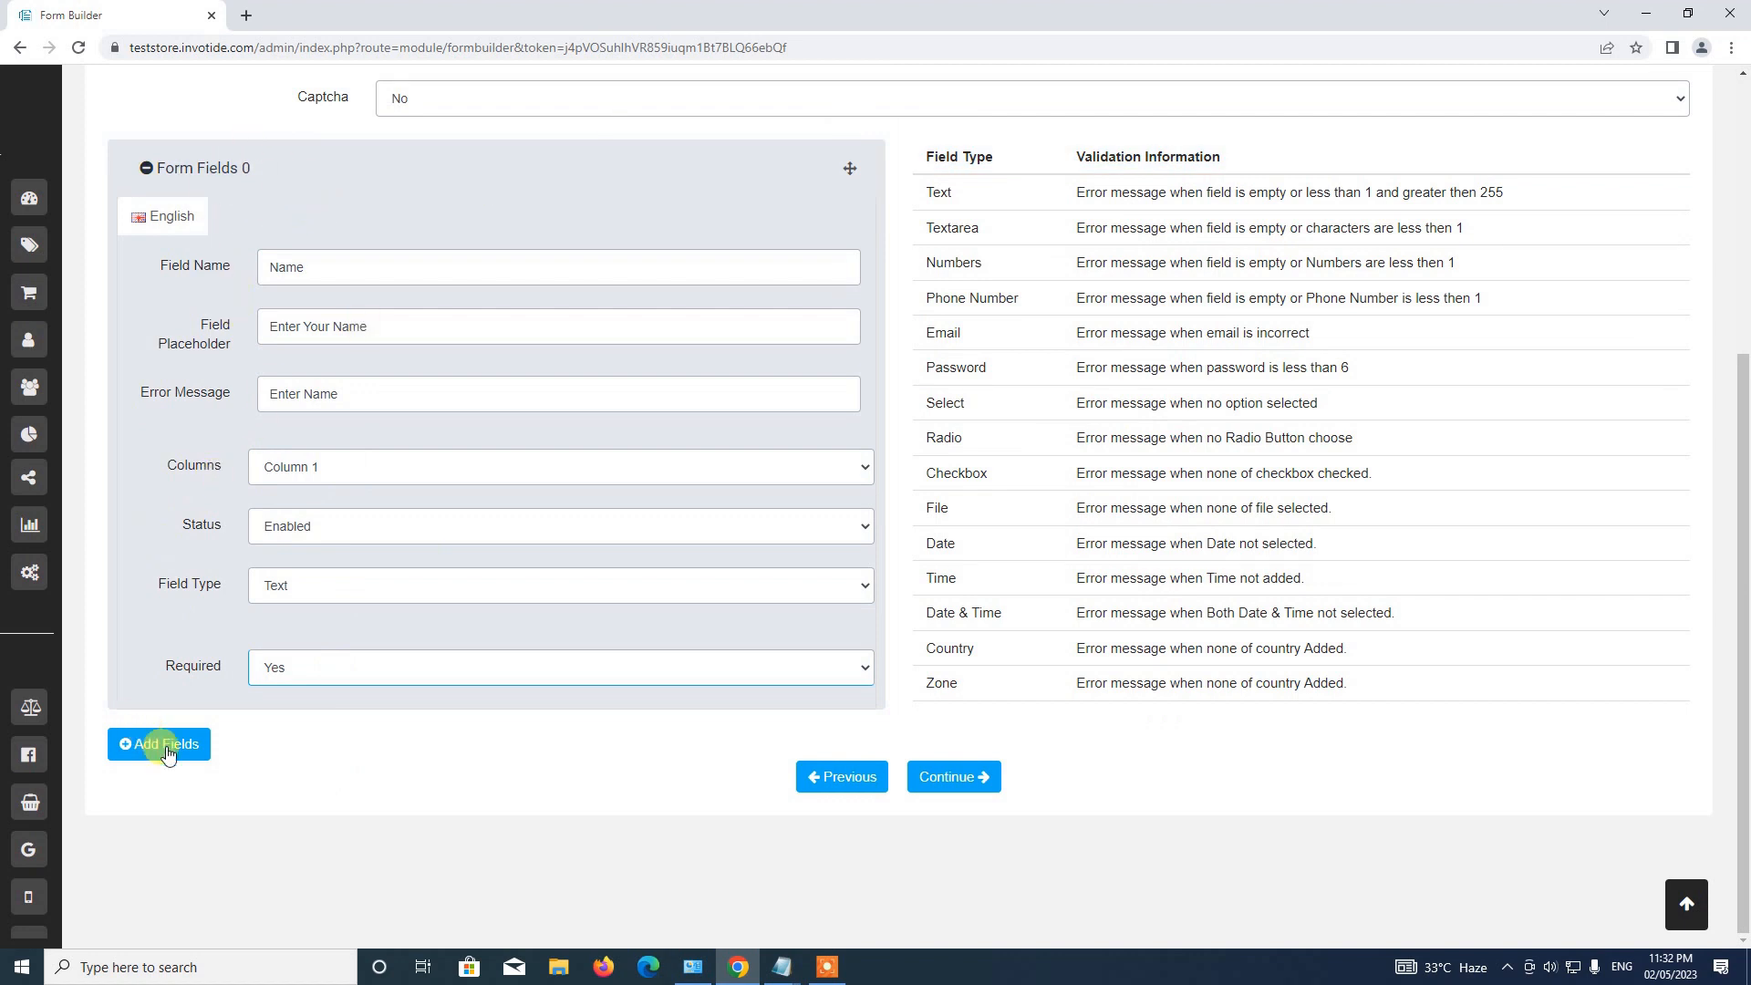
click(236, 180)
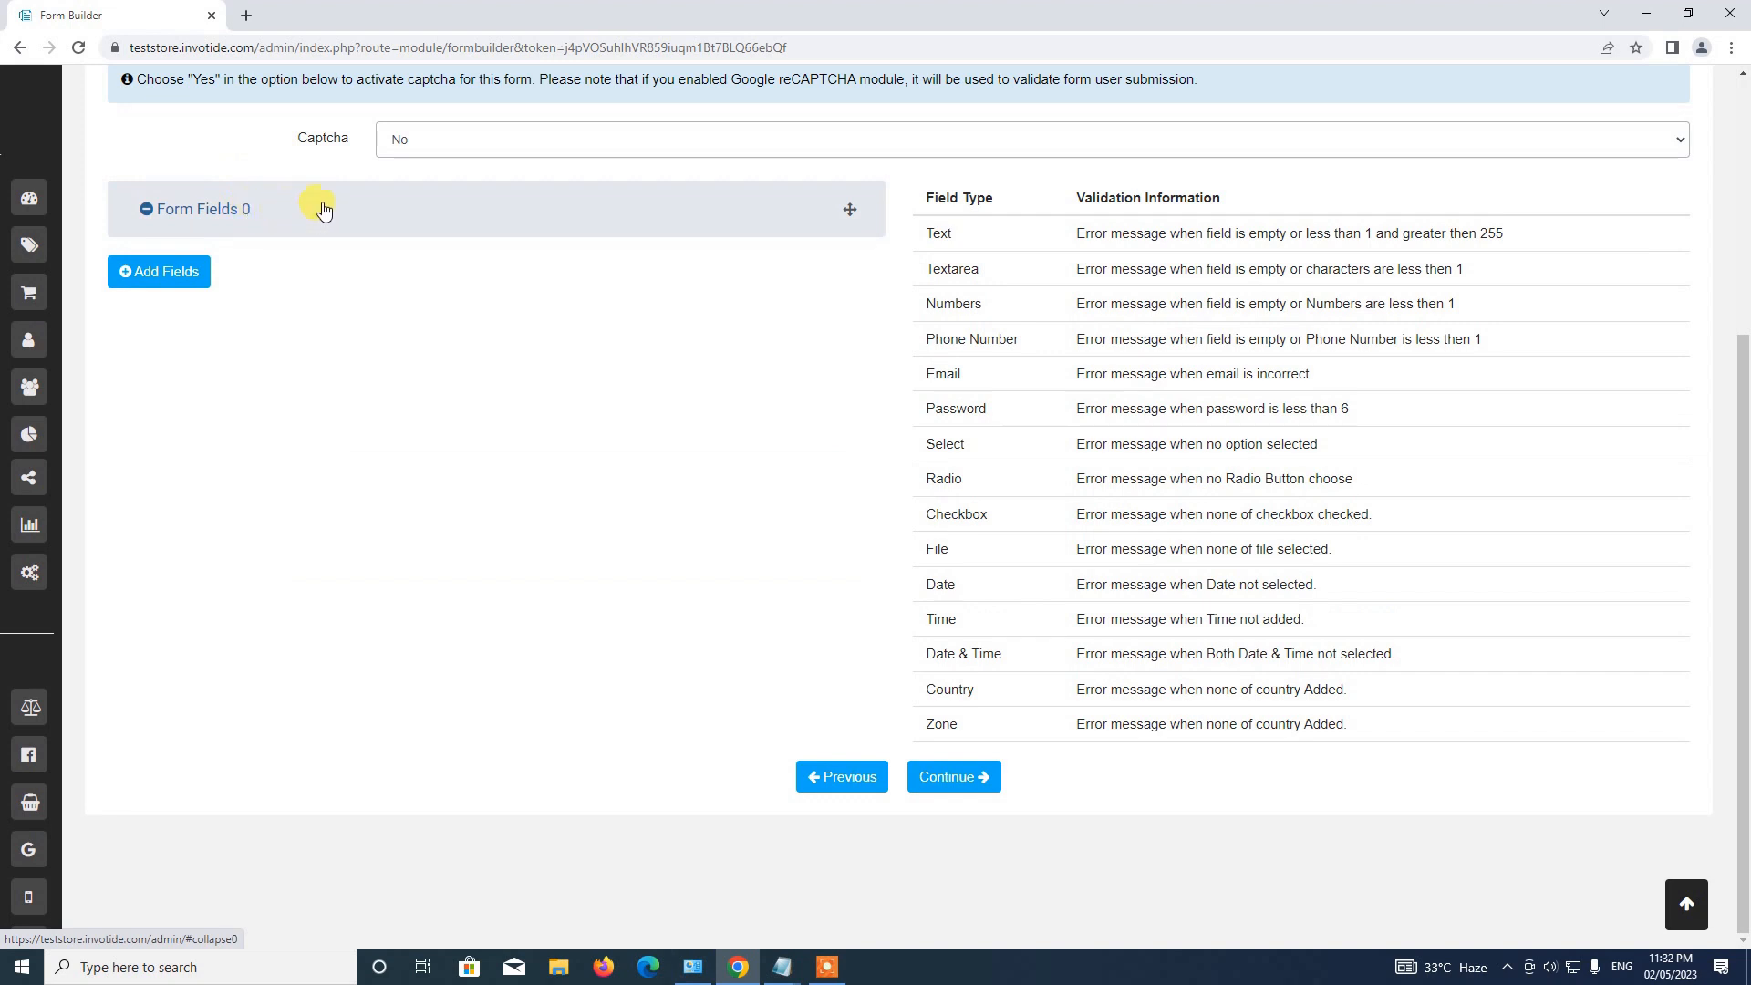
click(162, 287)
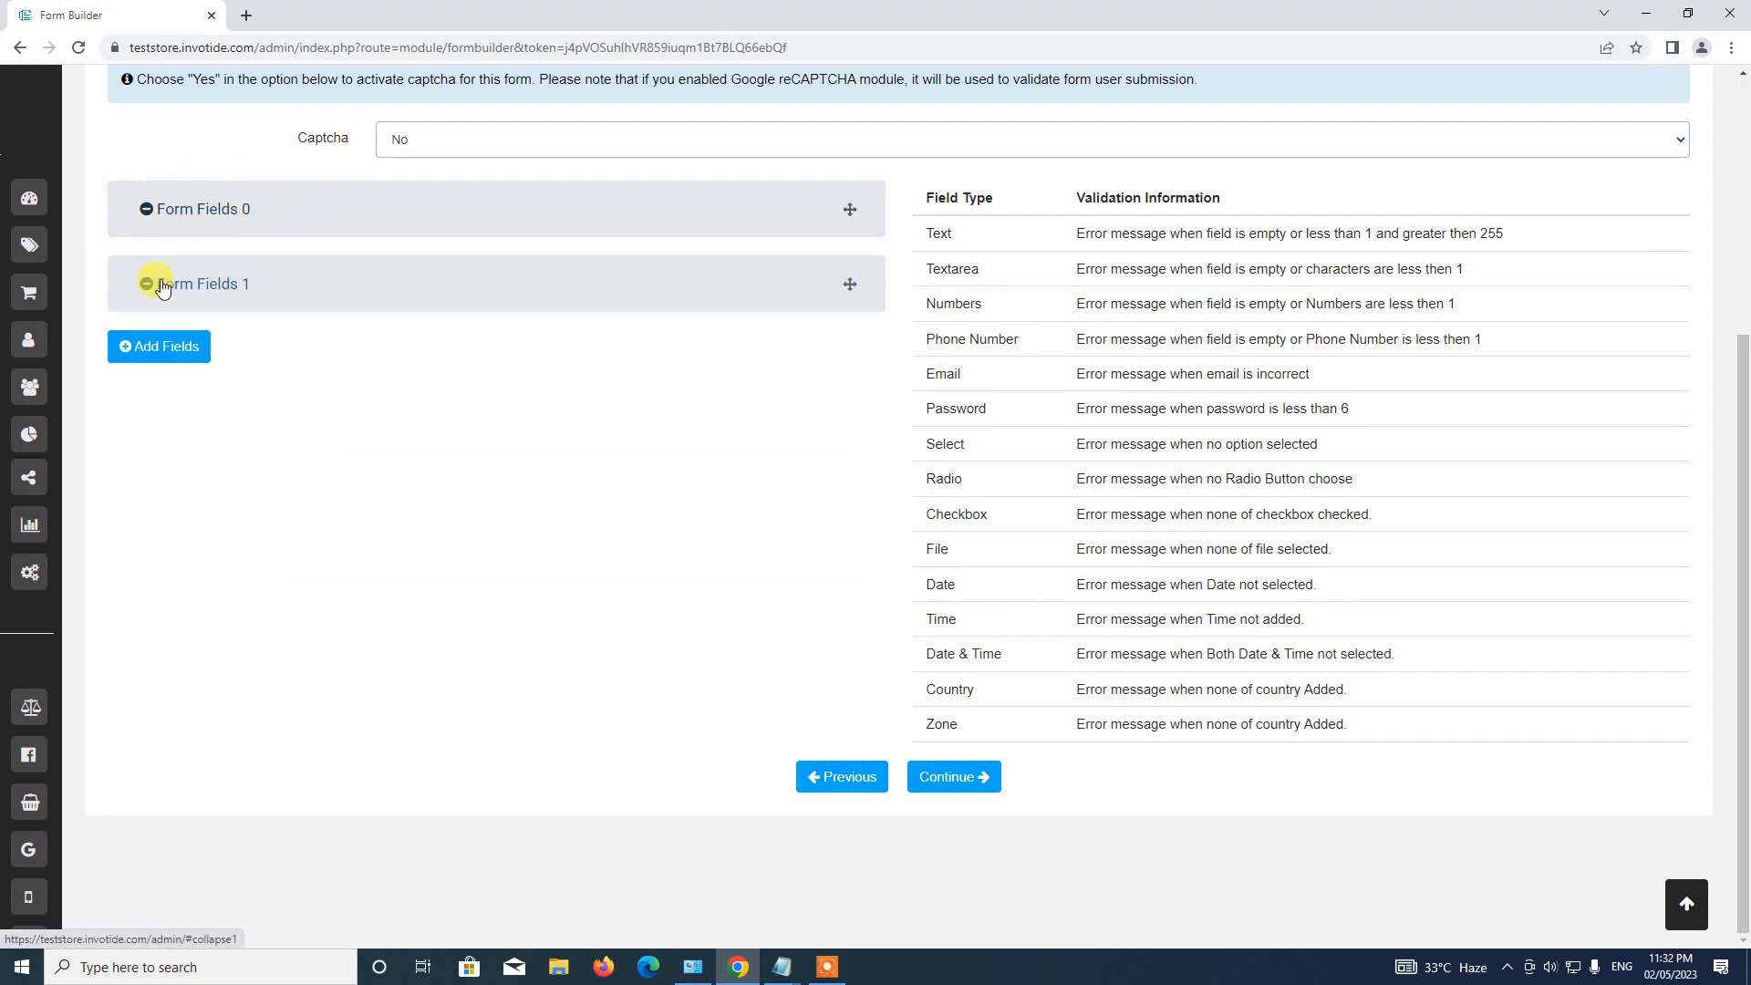
click(235, 283)
Name the second field 'Email Address', placeholder 'Enter Your Email Address', error 'Enter email address'.
click(338, 381)
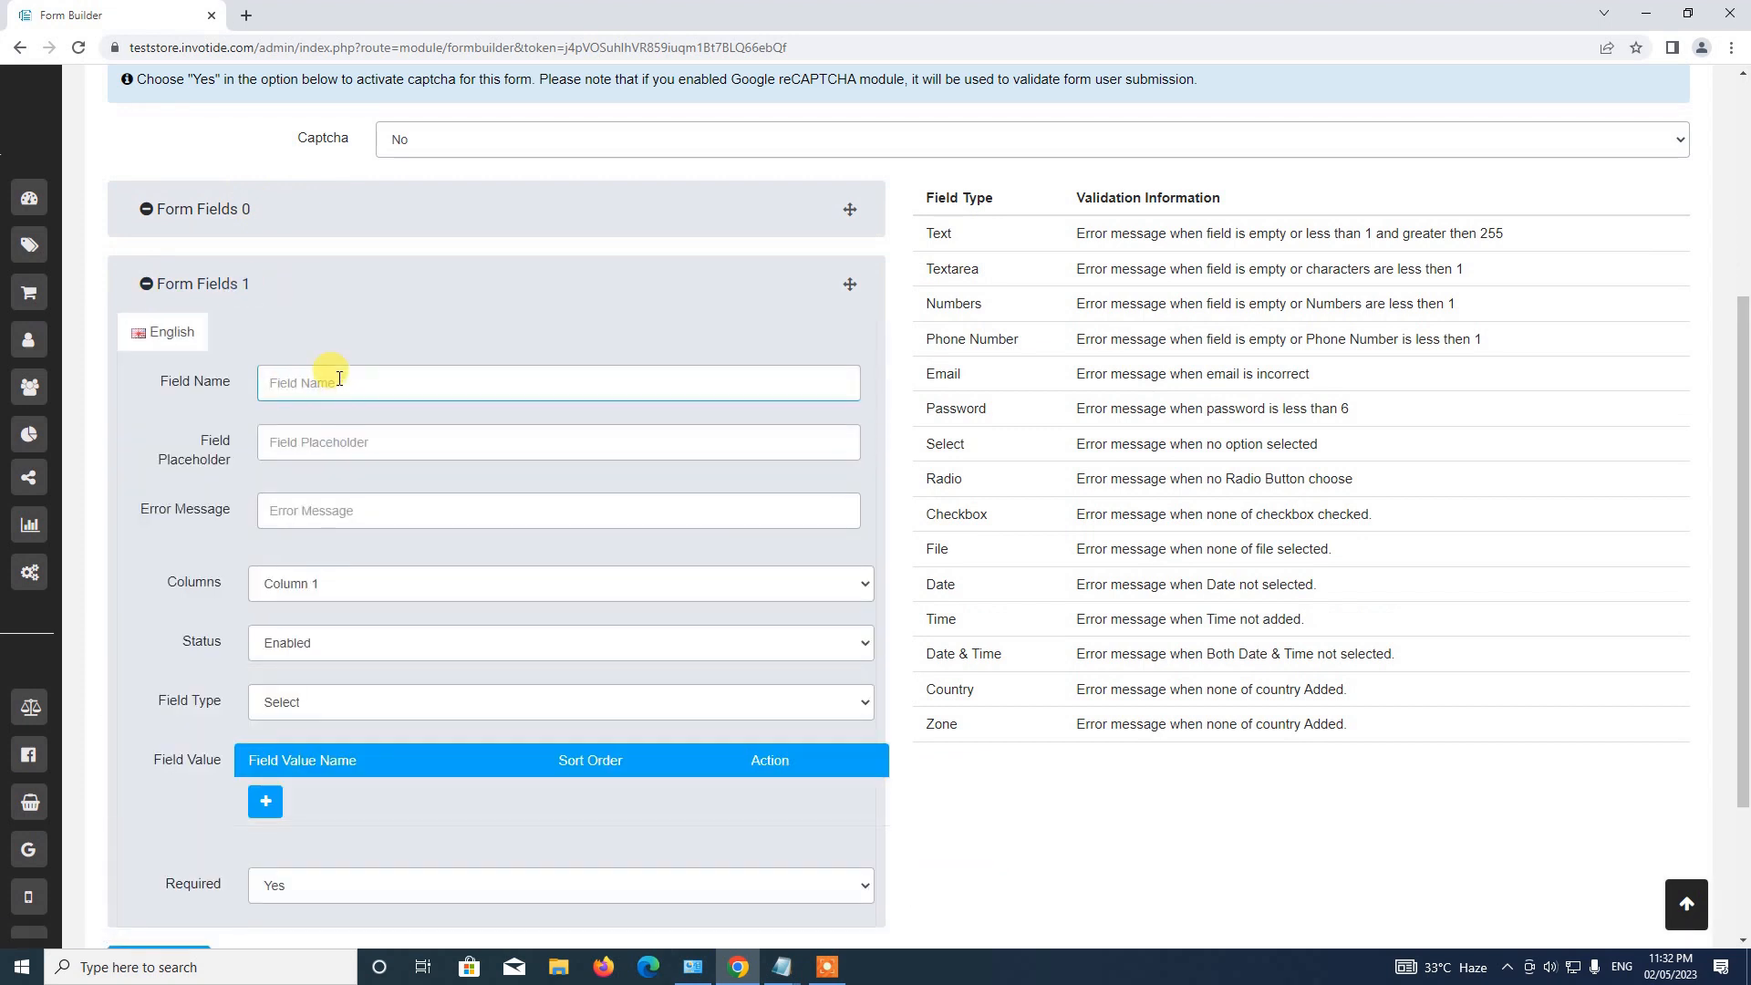
text(Email Address)
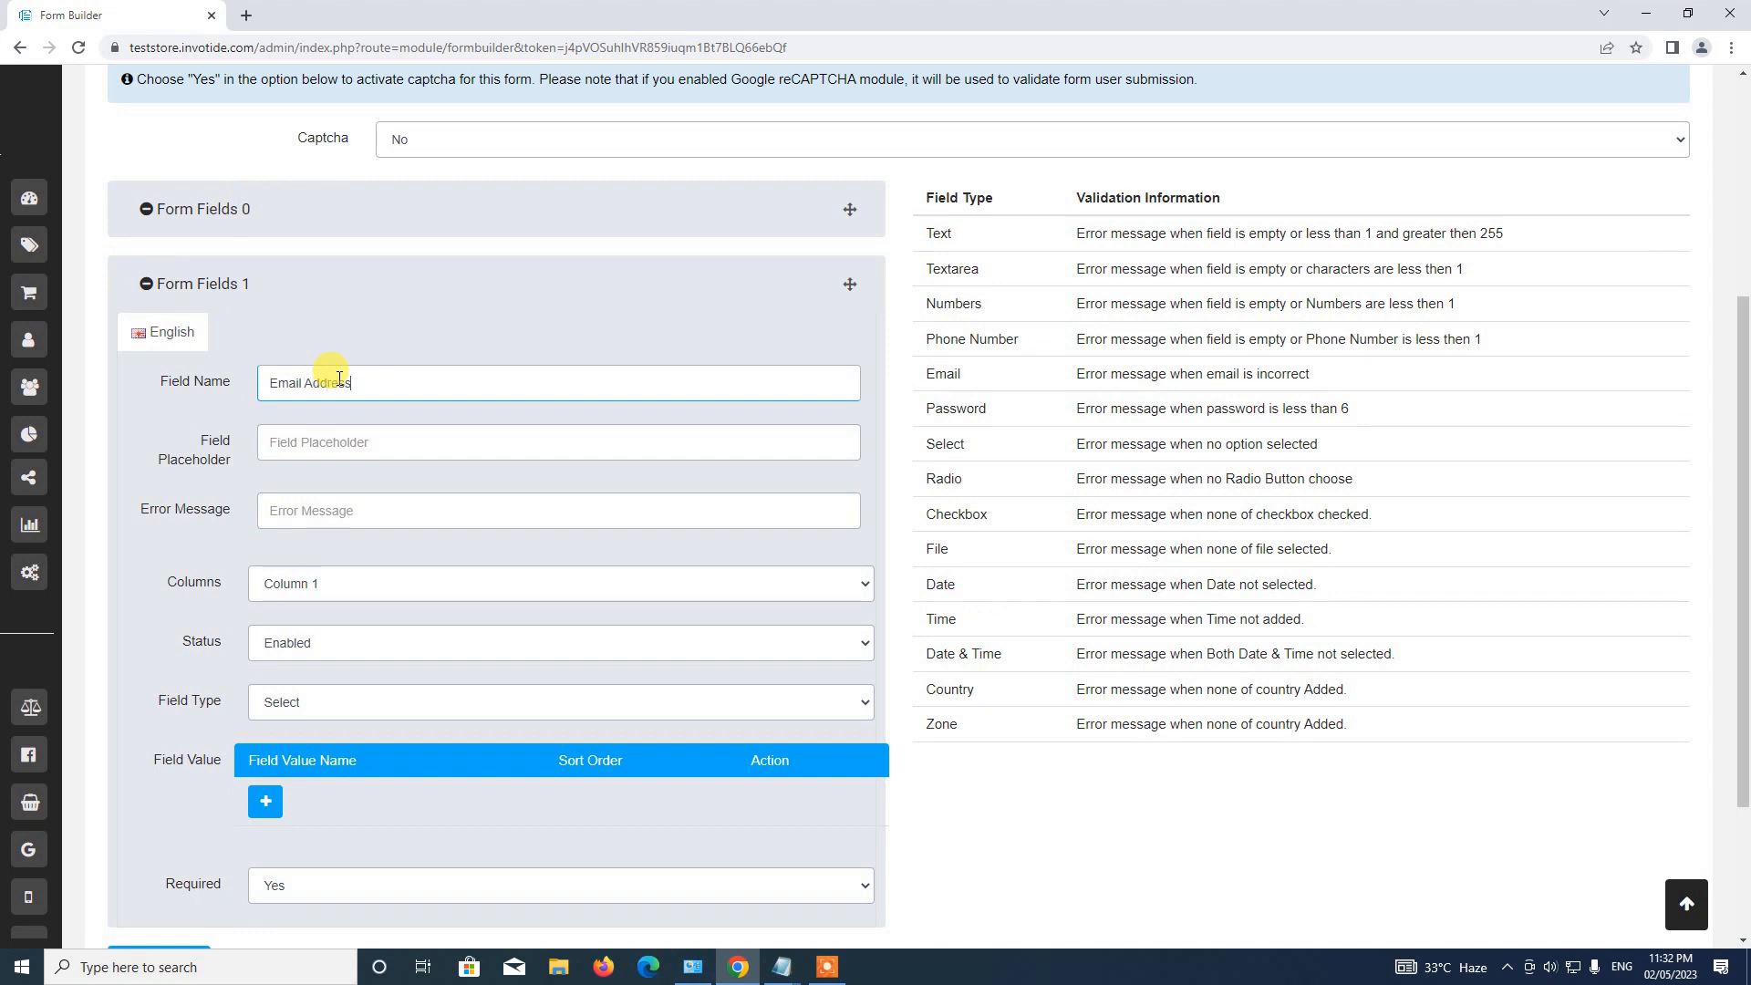
click(317, 456)
text(Enter )
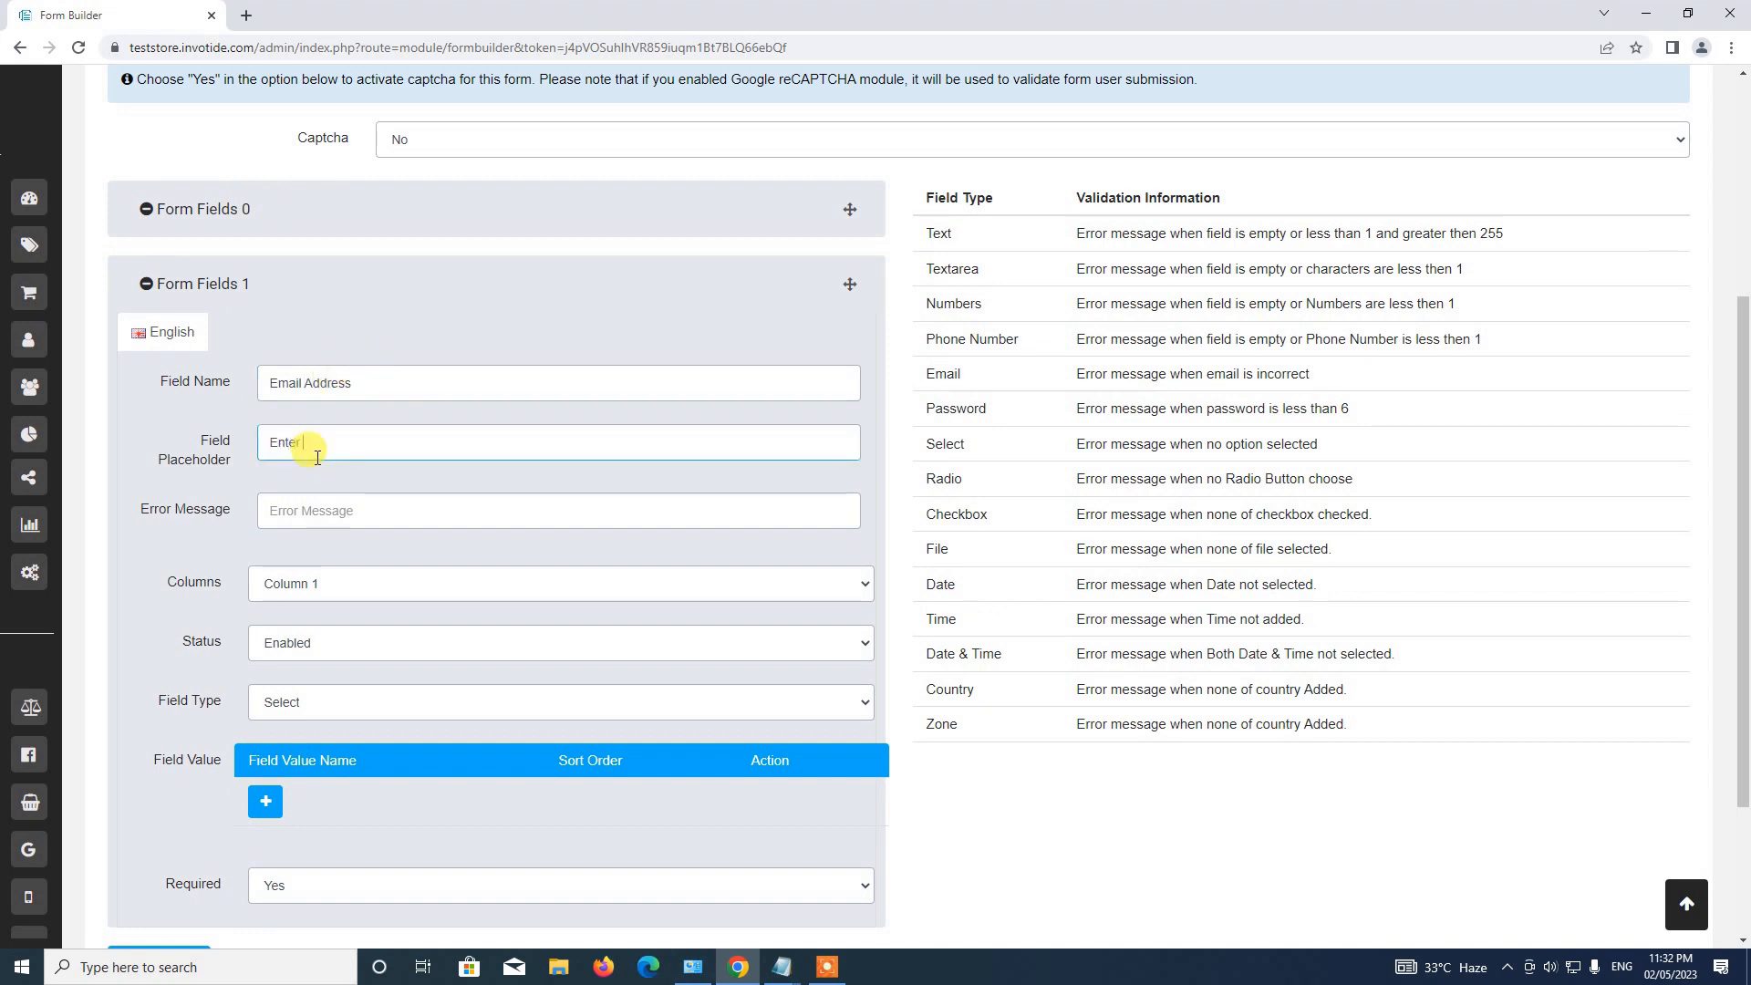
text(Your Email Address)
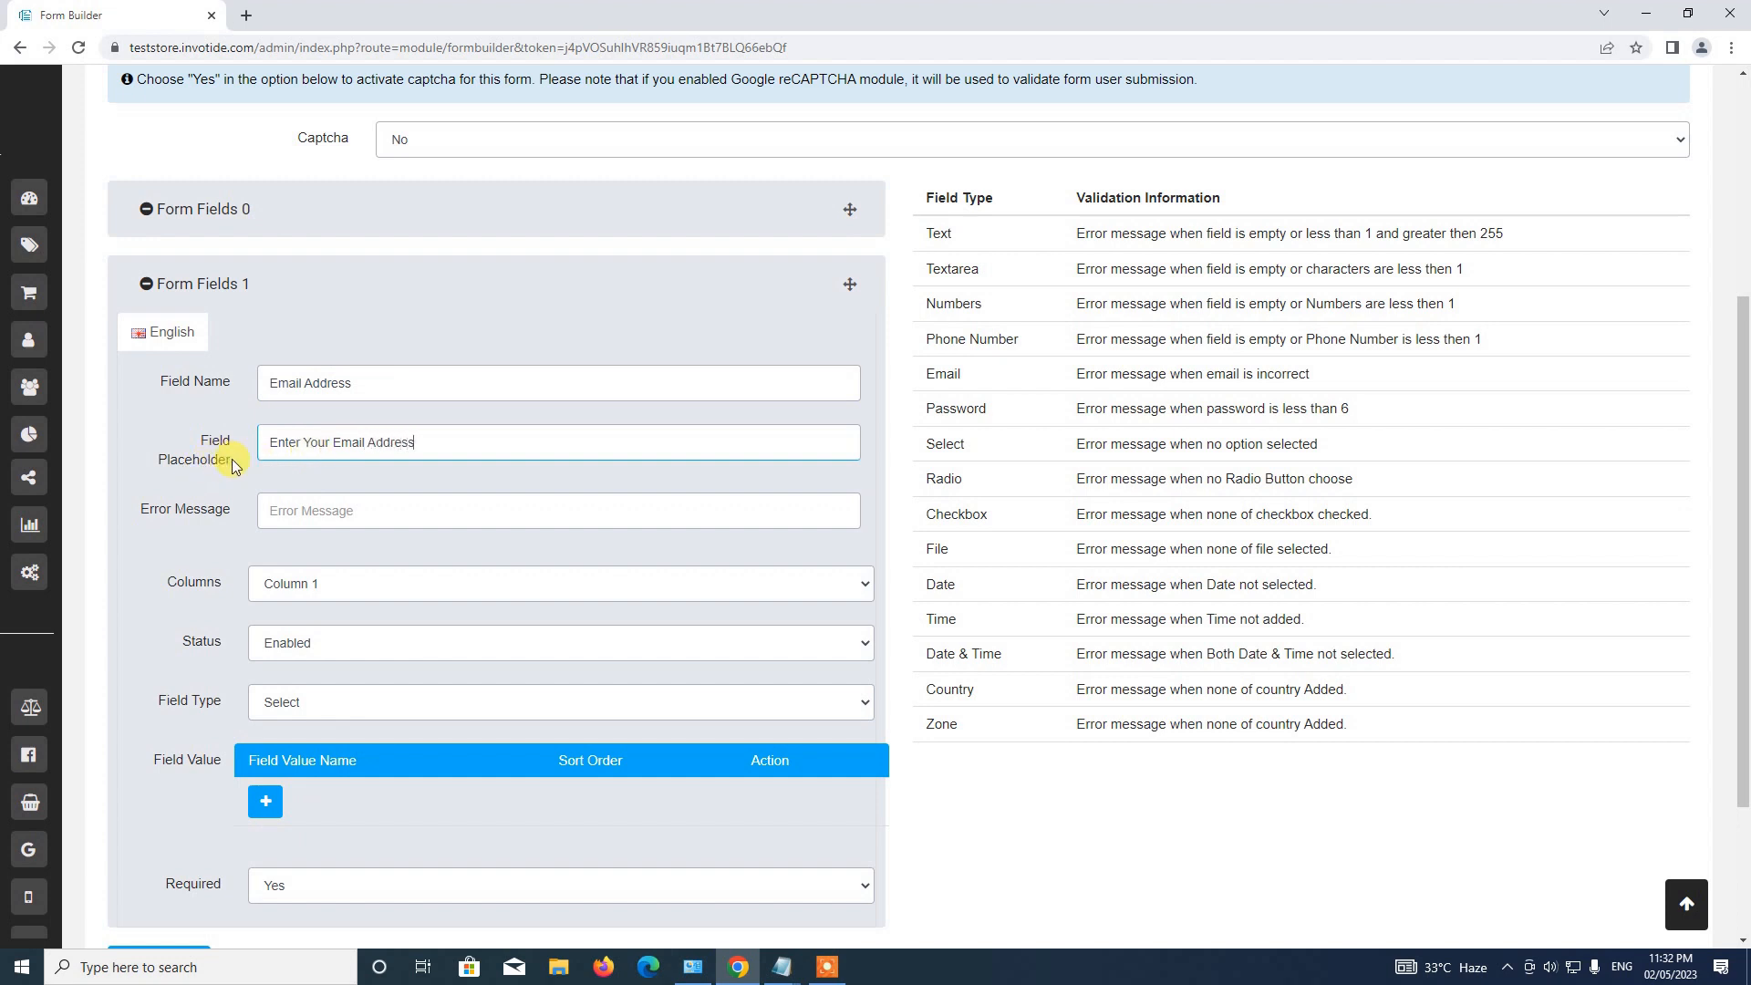
click(391, 503)
scroll(365, 475, down, 1)
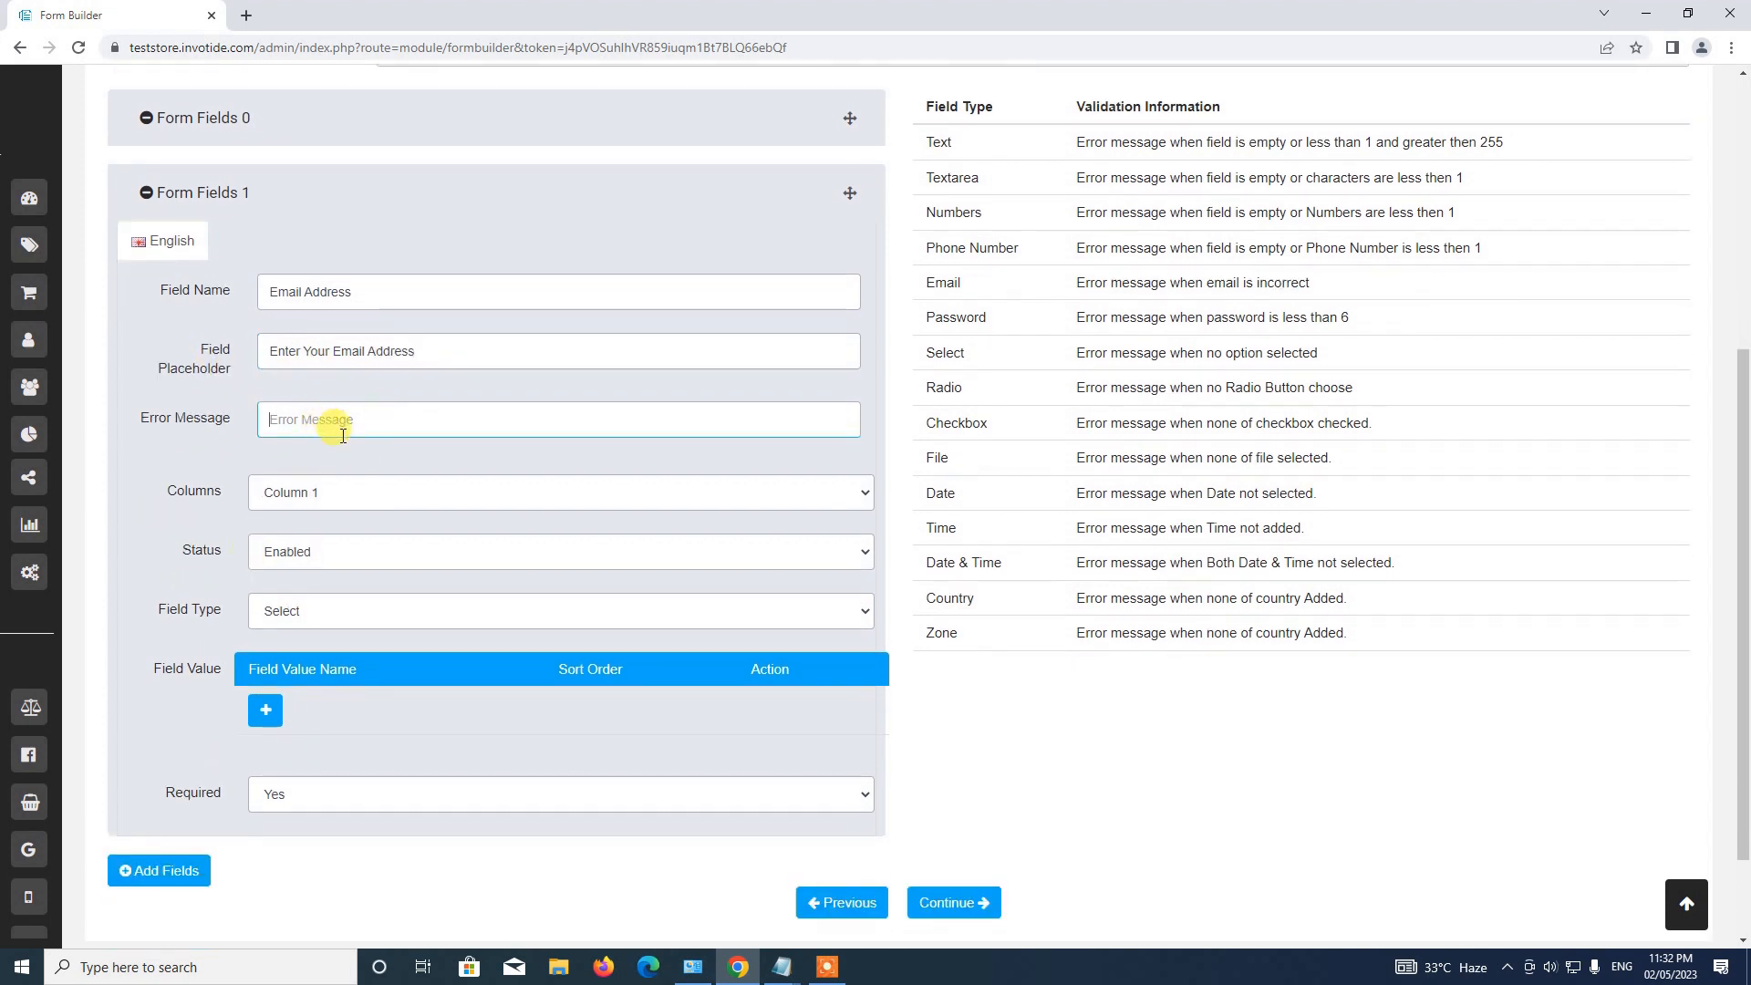
text(Enter email address)
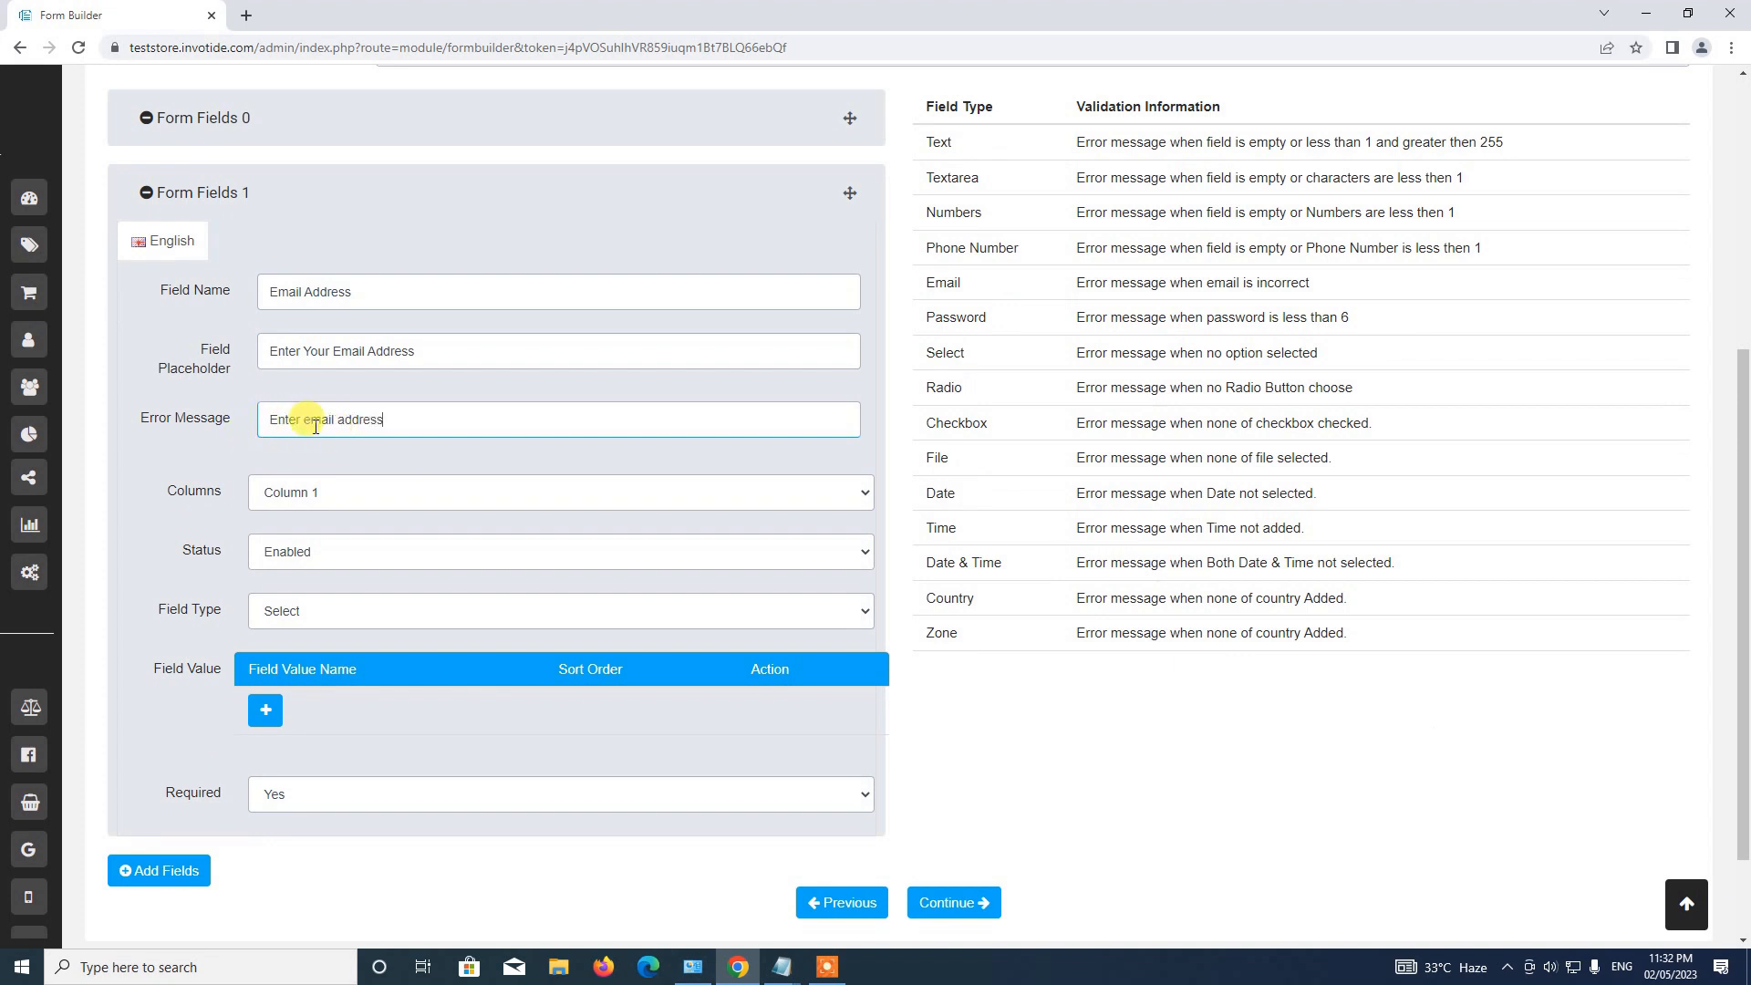
Keep the Email Address field in Column 1, set its type to Email, and collapse it.
scroll(311, 398, down, 3)
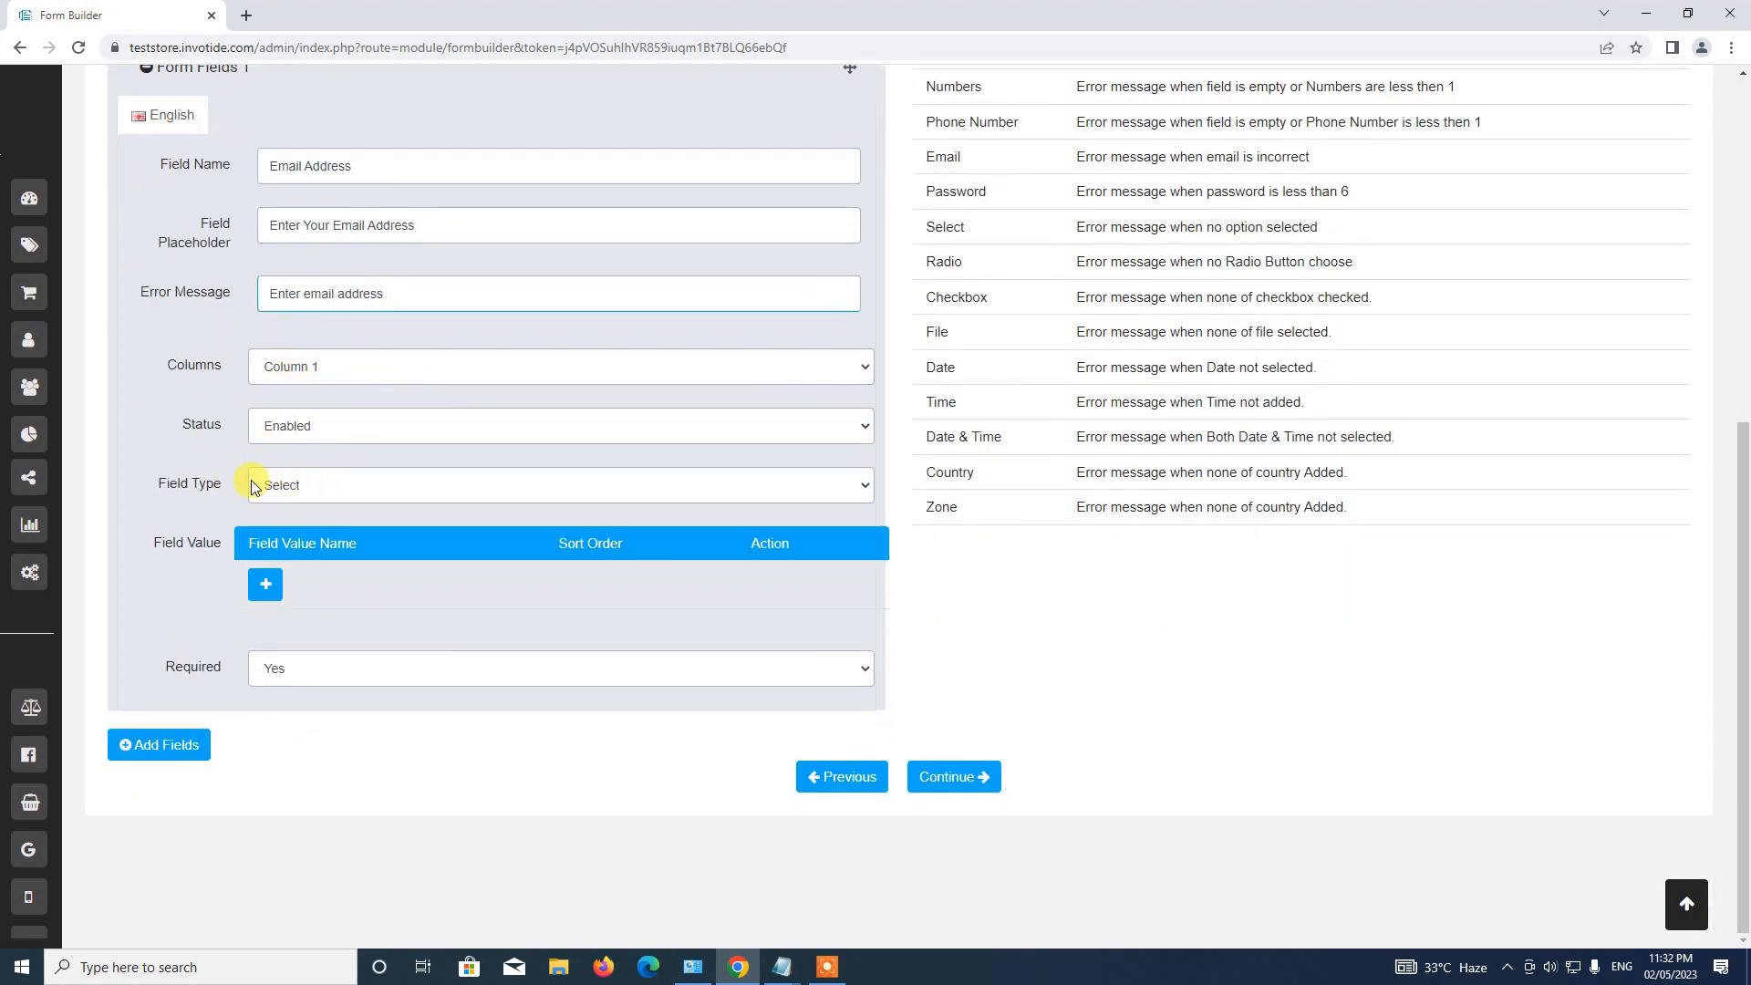
click(319, 368)
click(312, 386)
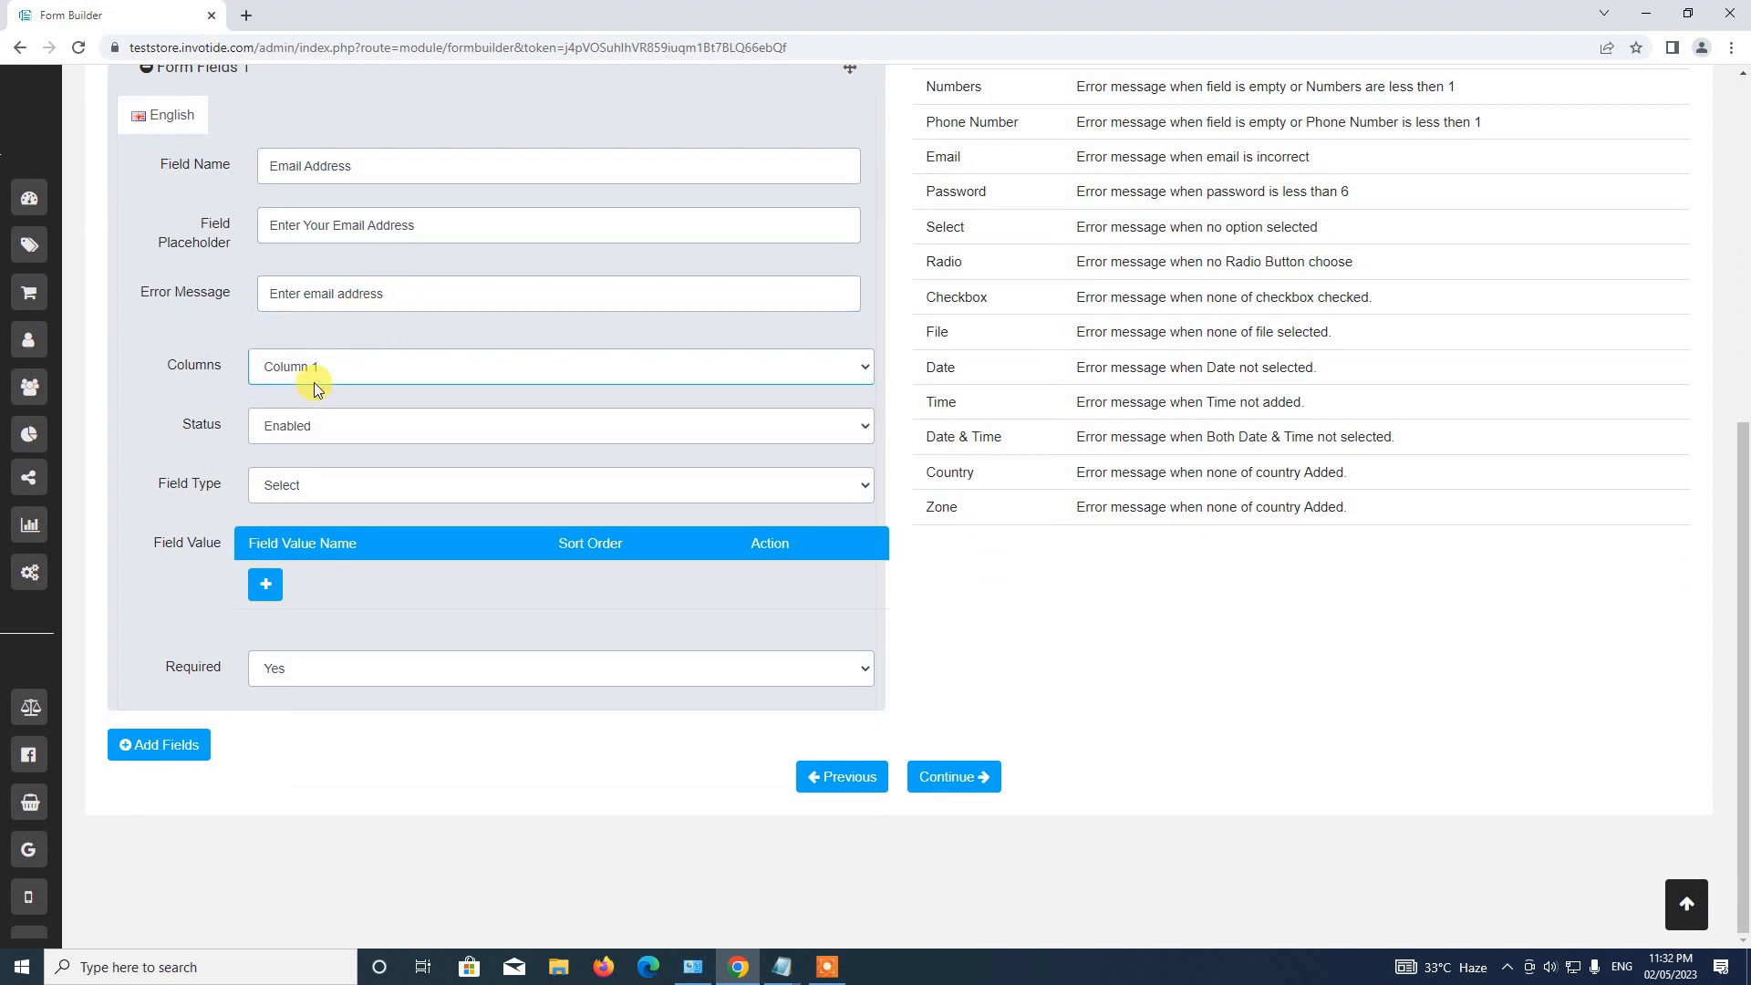
click(291, 485)
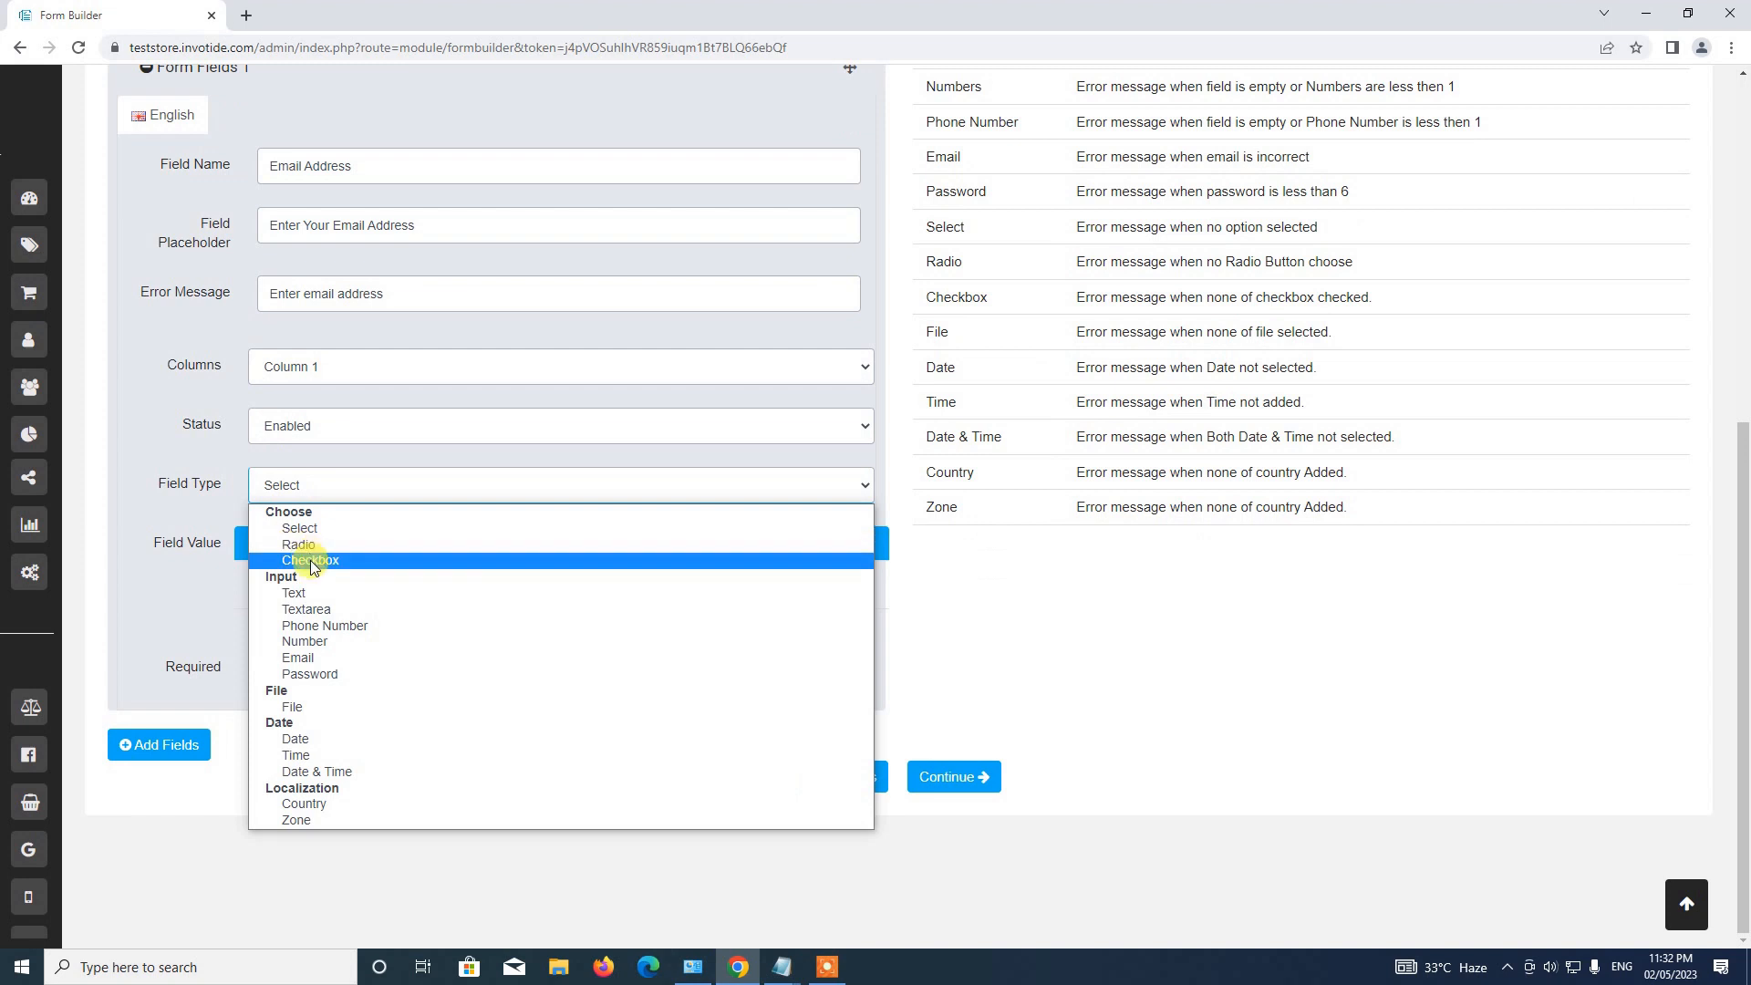
click(343, 657)
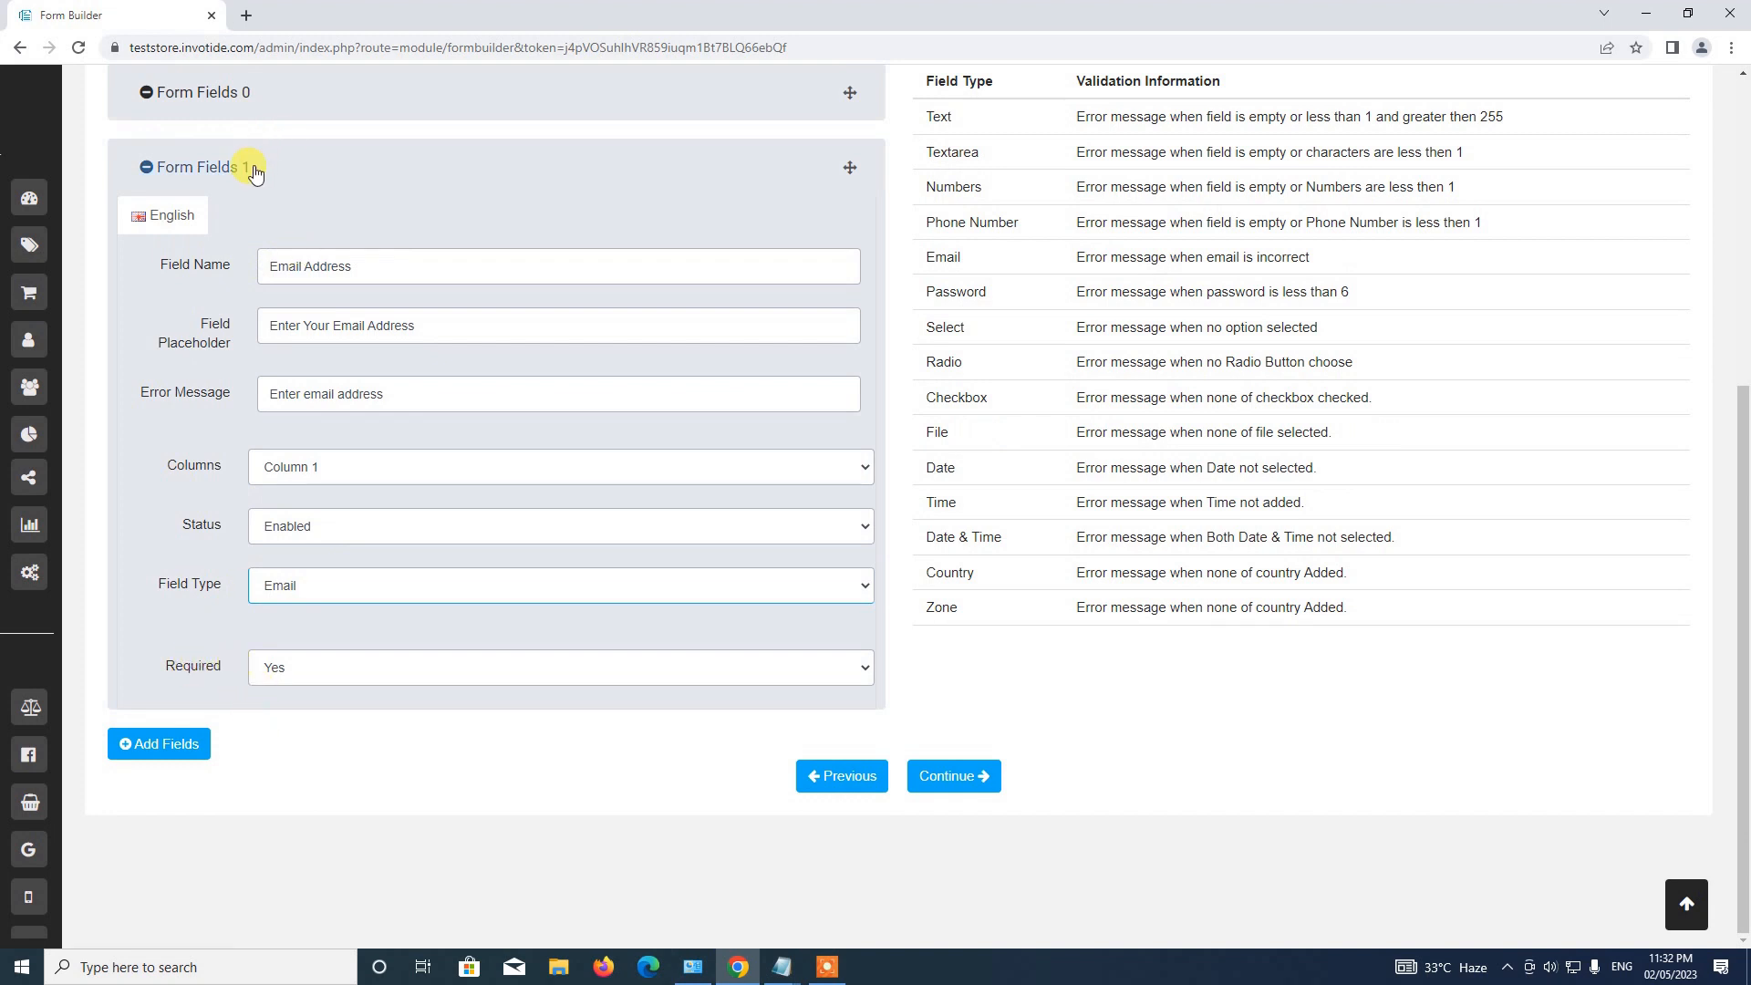
click(396, 173)
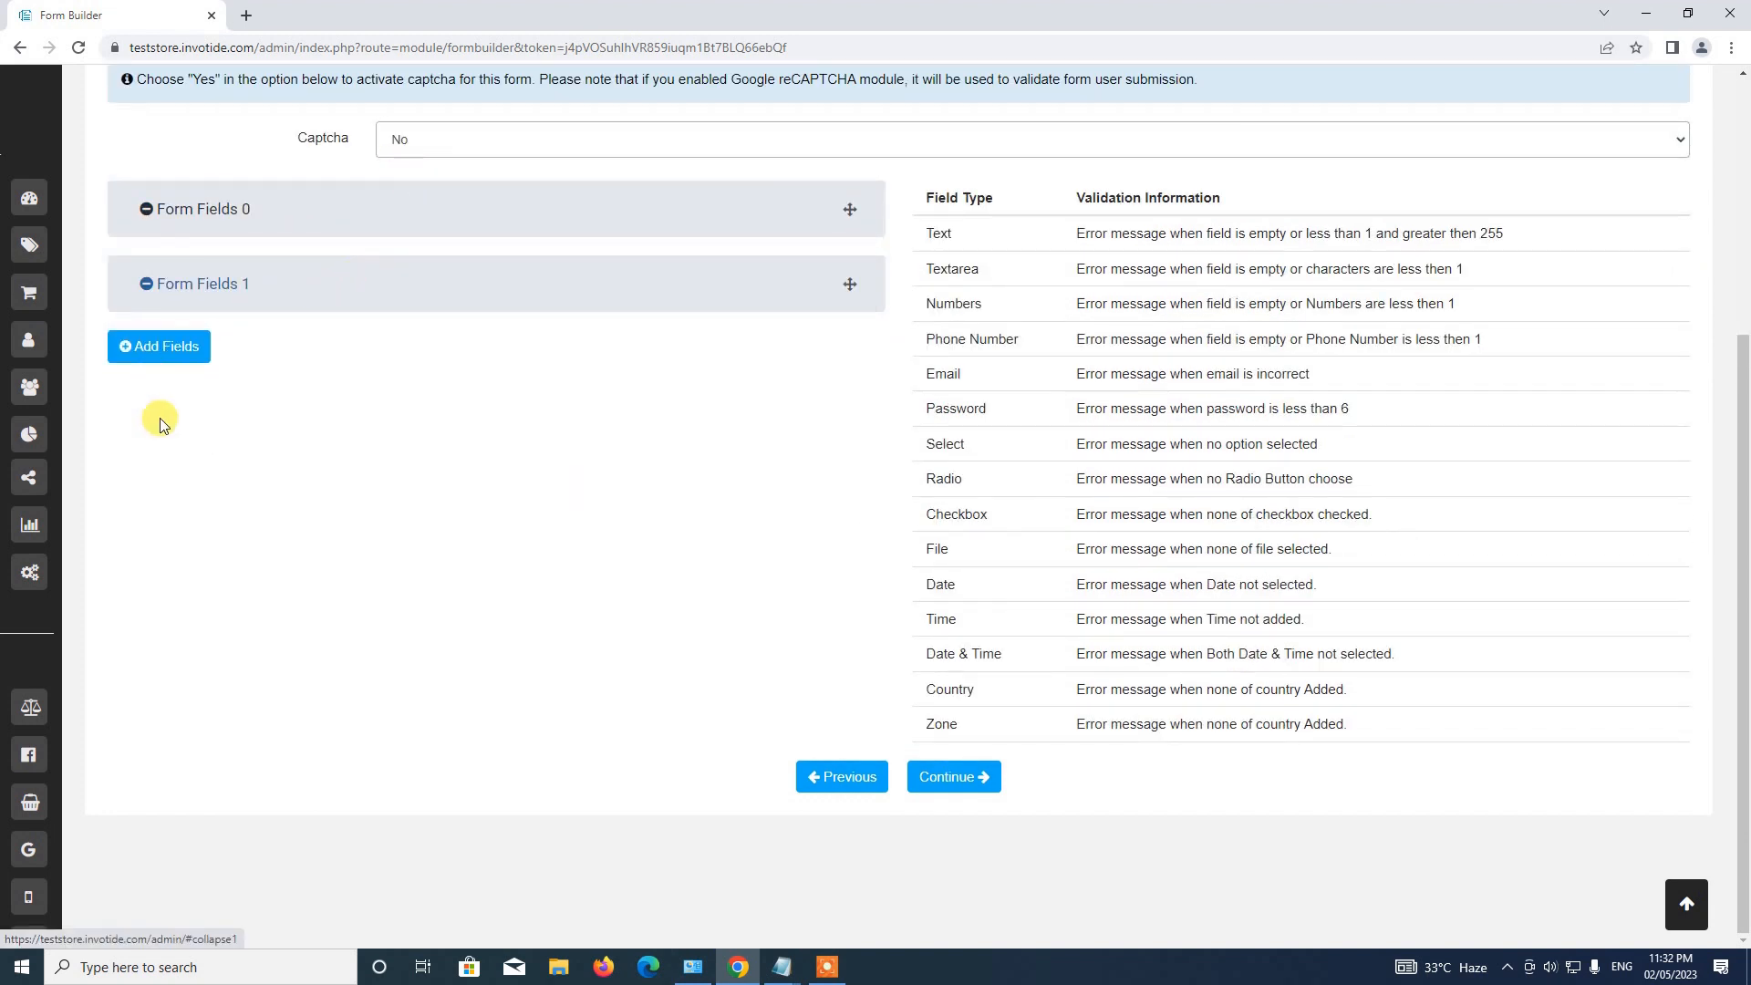
Add a third field named 'Phone Number' with placeholder and error 'Enter phone number'.
click(182, 350)
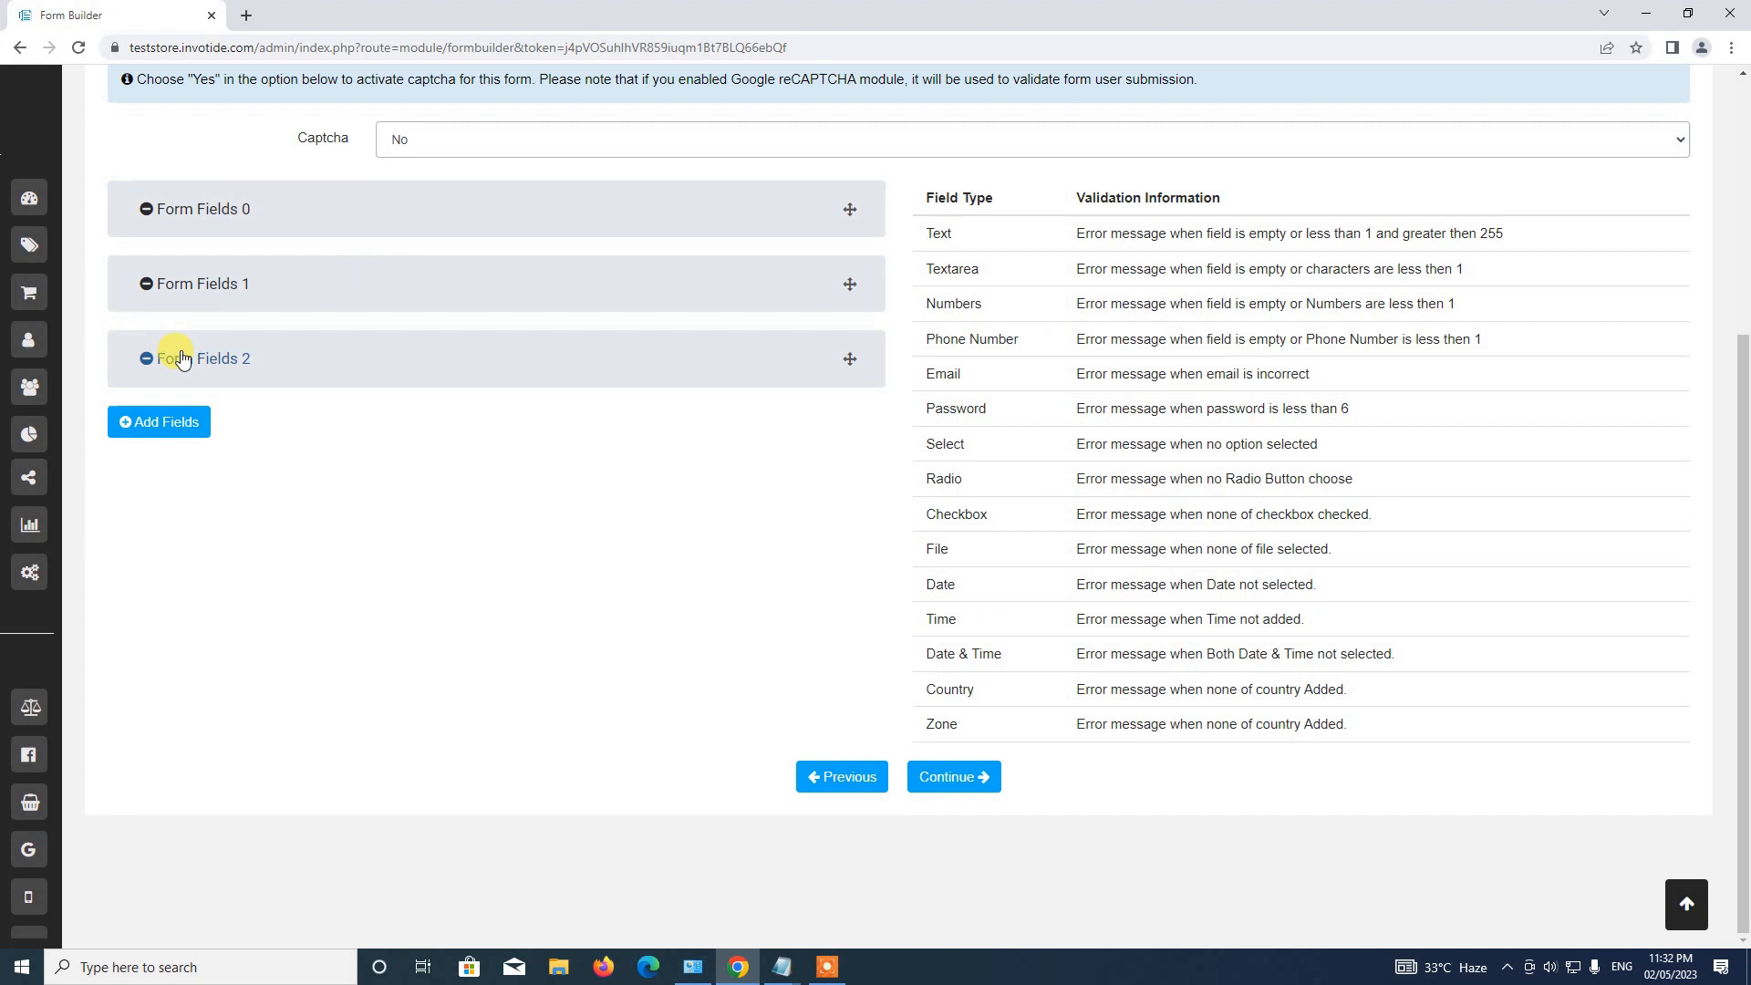
click(251, 369)
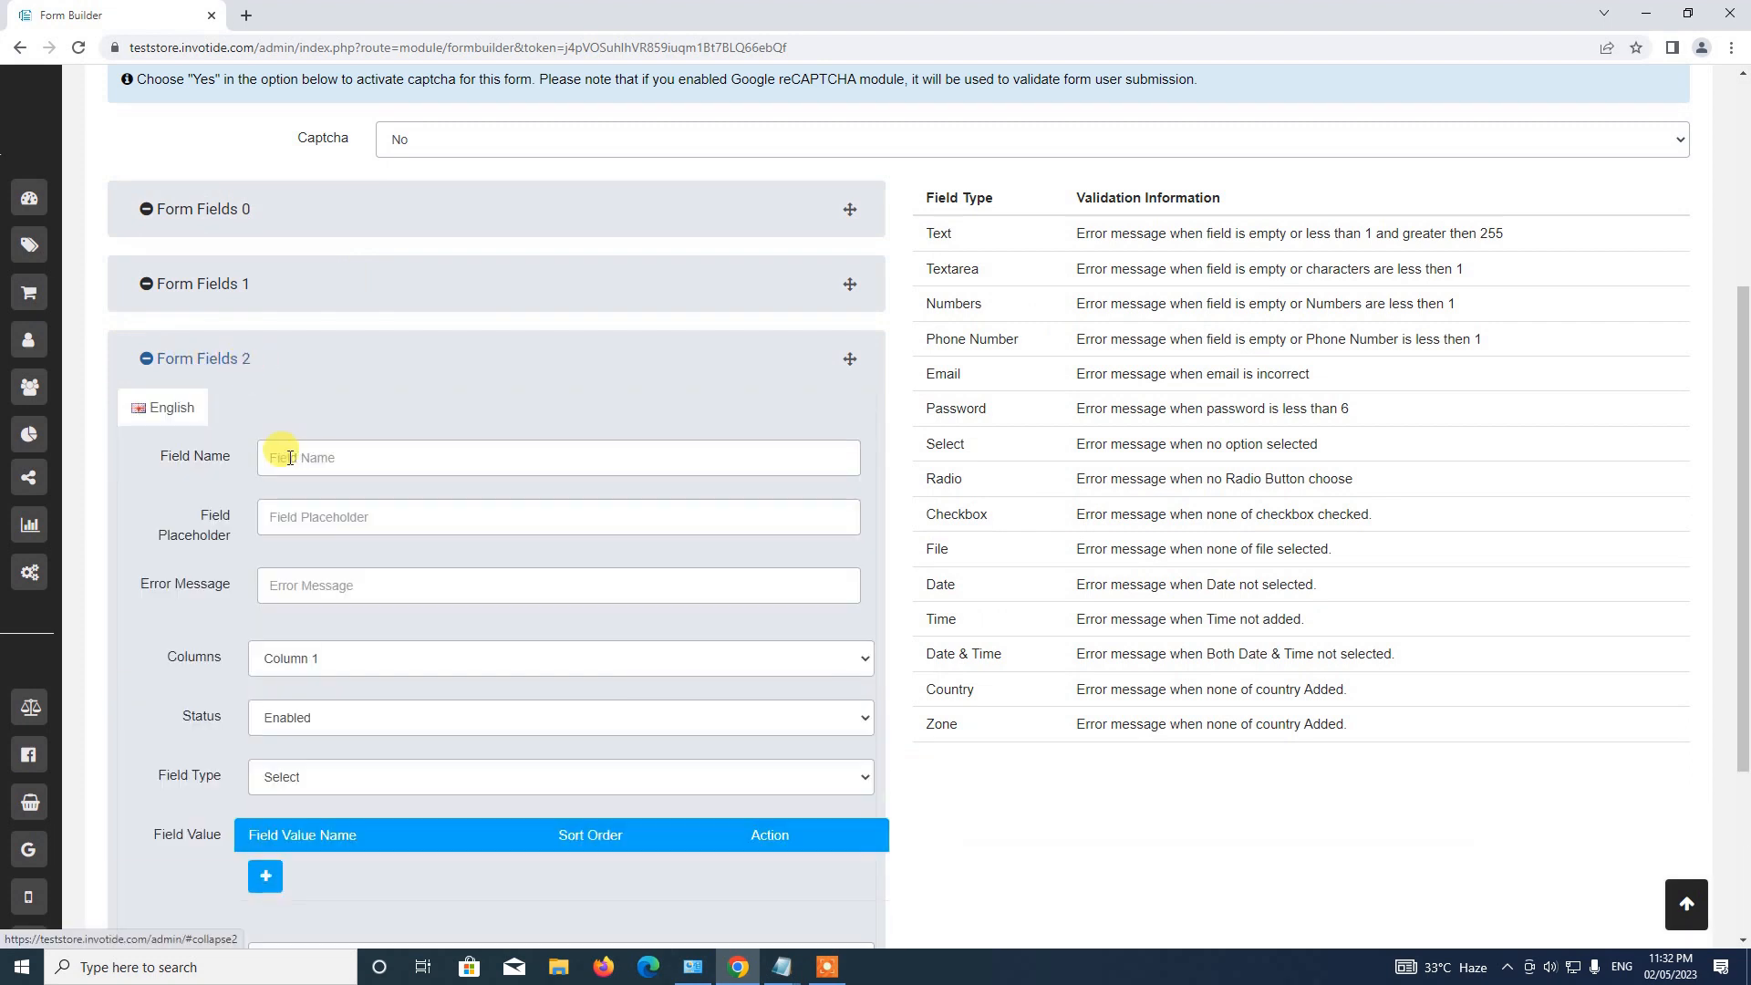
click(313, 455)
text(Phon)
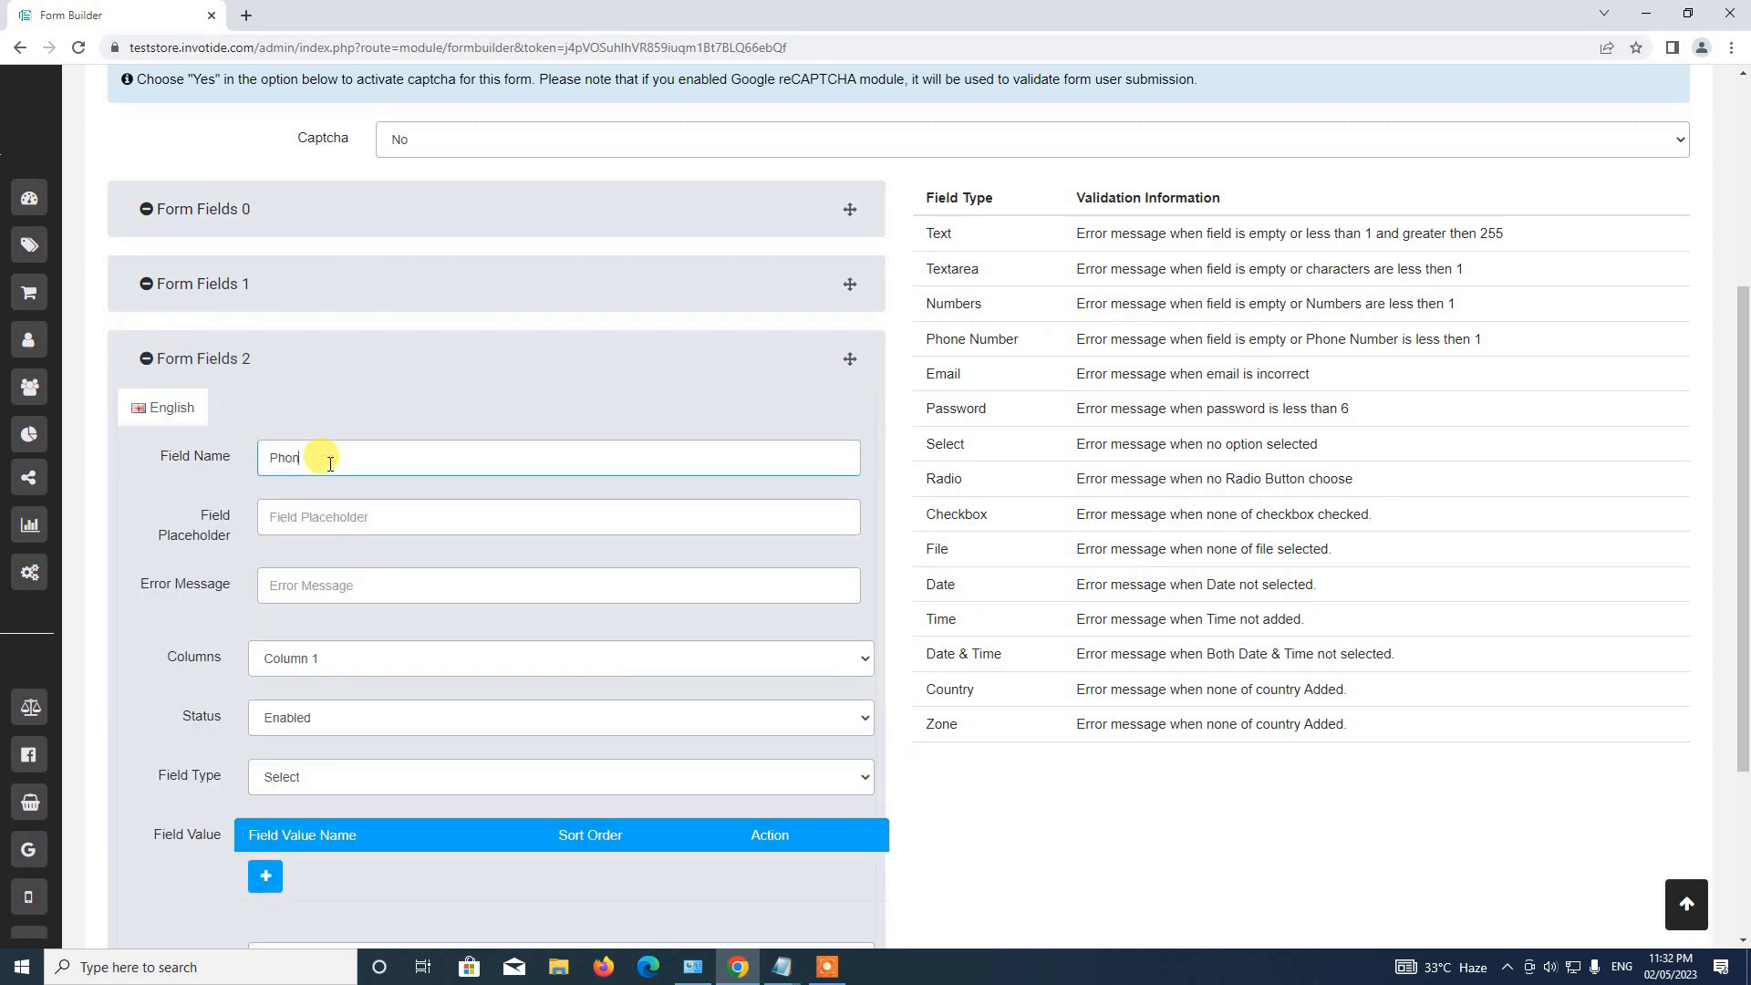
text(e Number)
click(639, 528)
text(Enter)
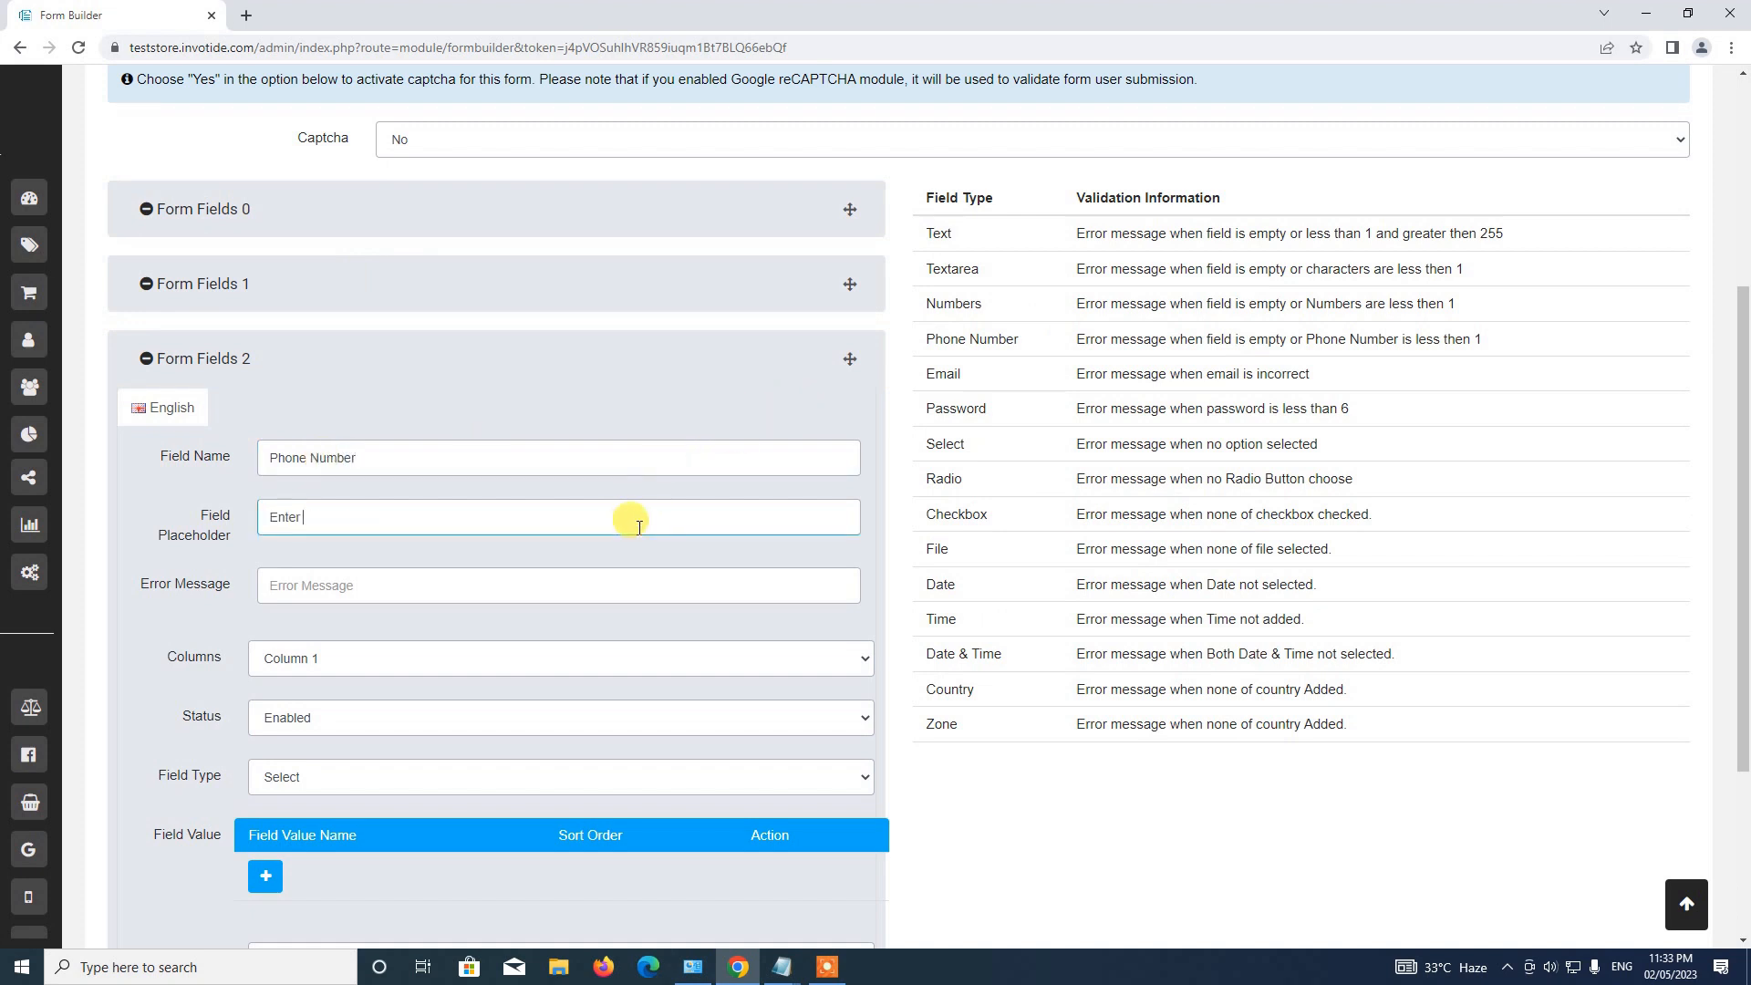
text( phone number)
click(560, 588)
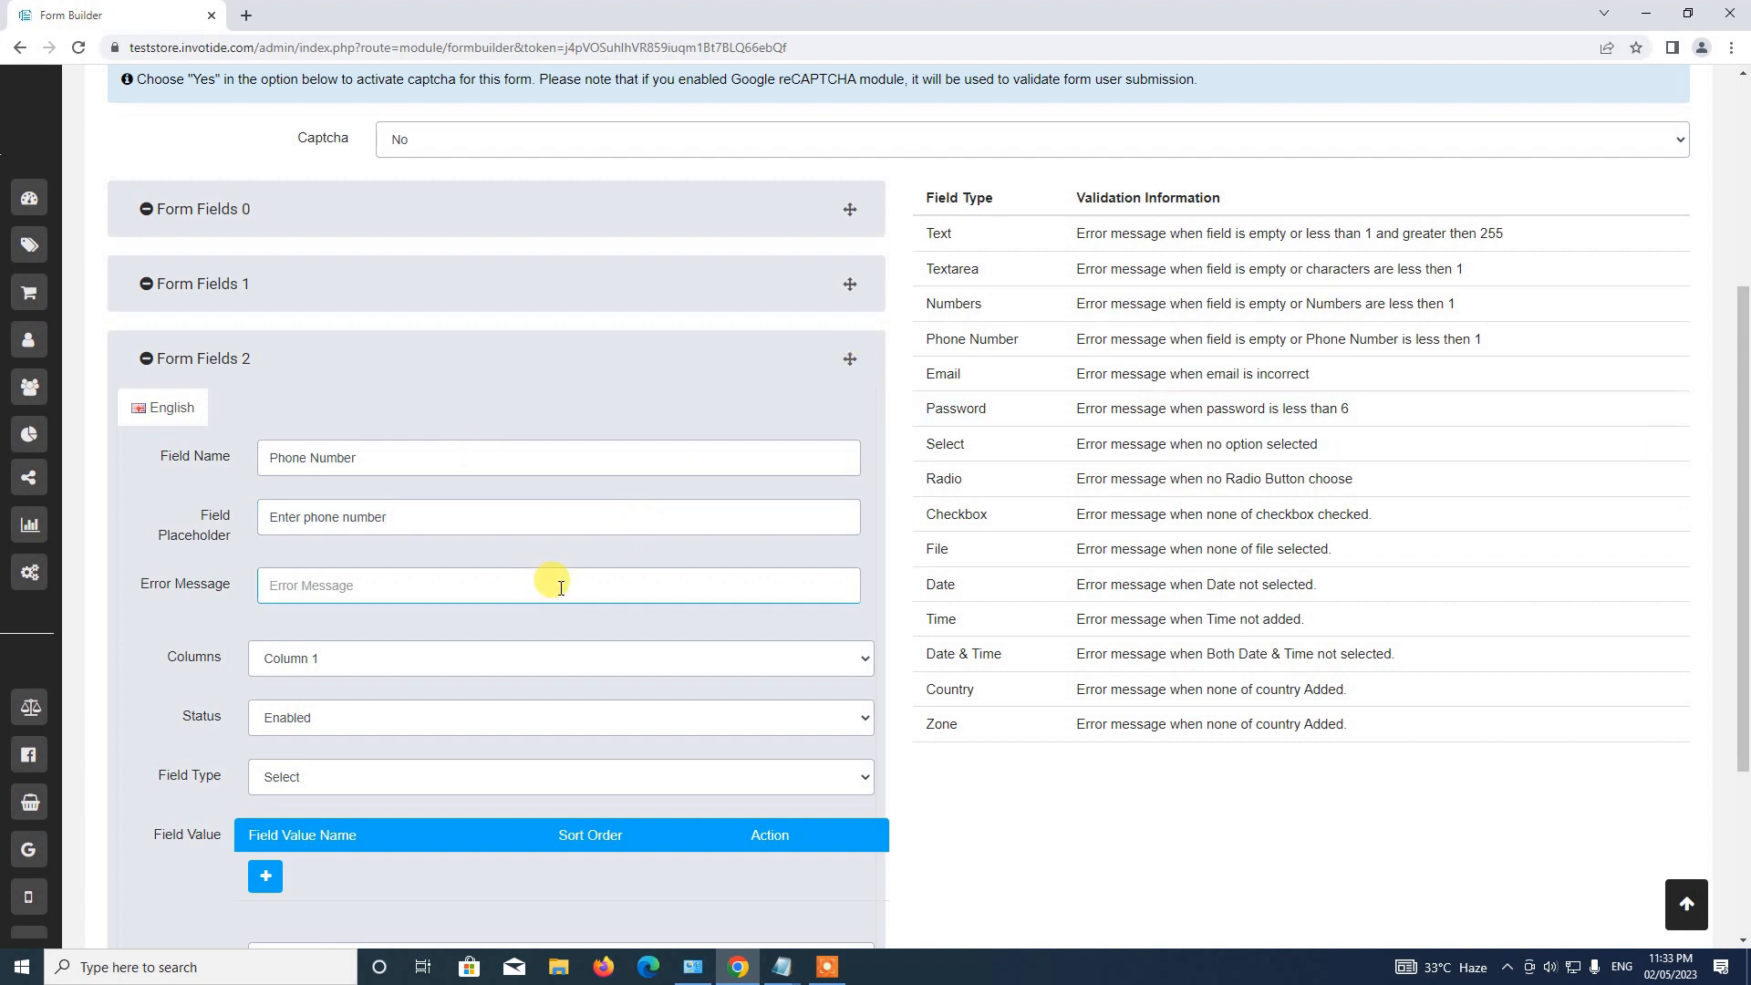
text(Enter phone number)
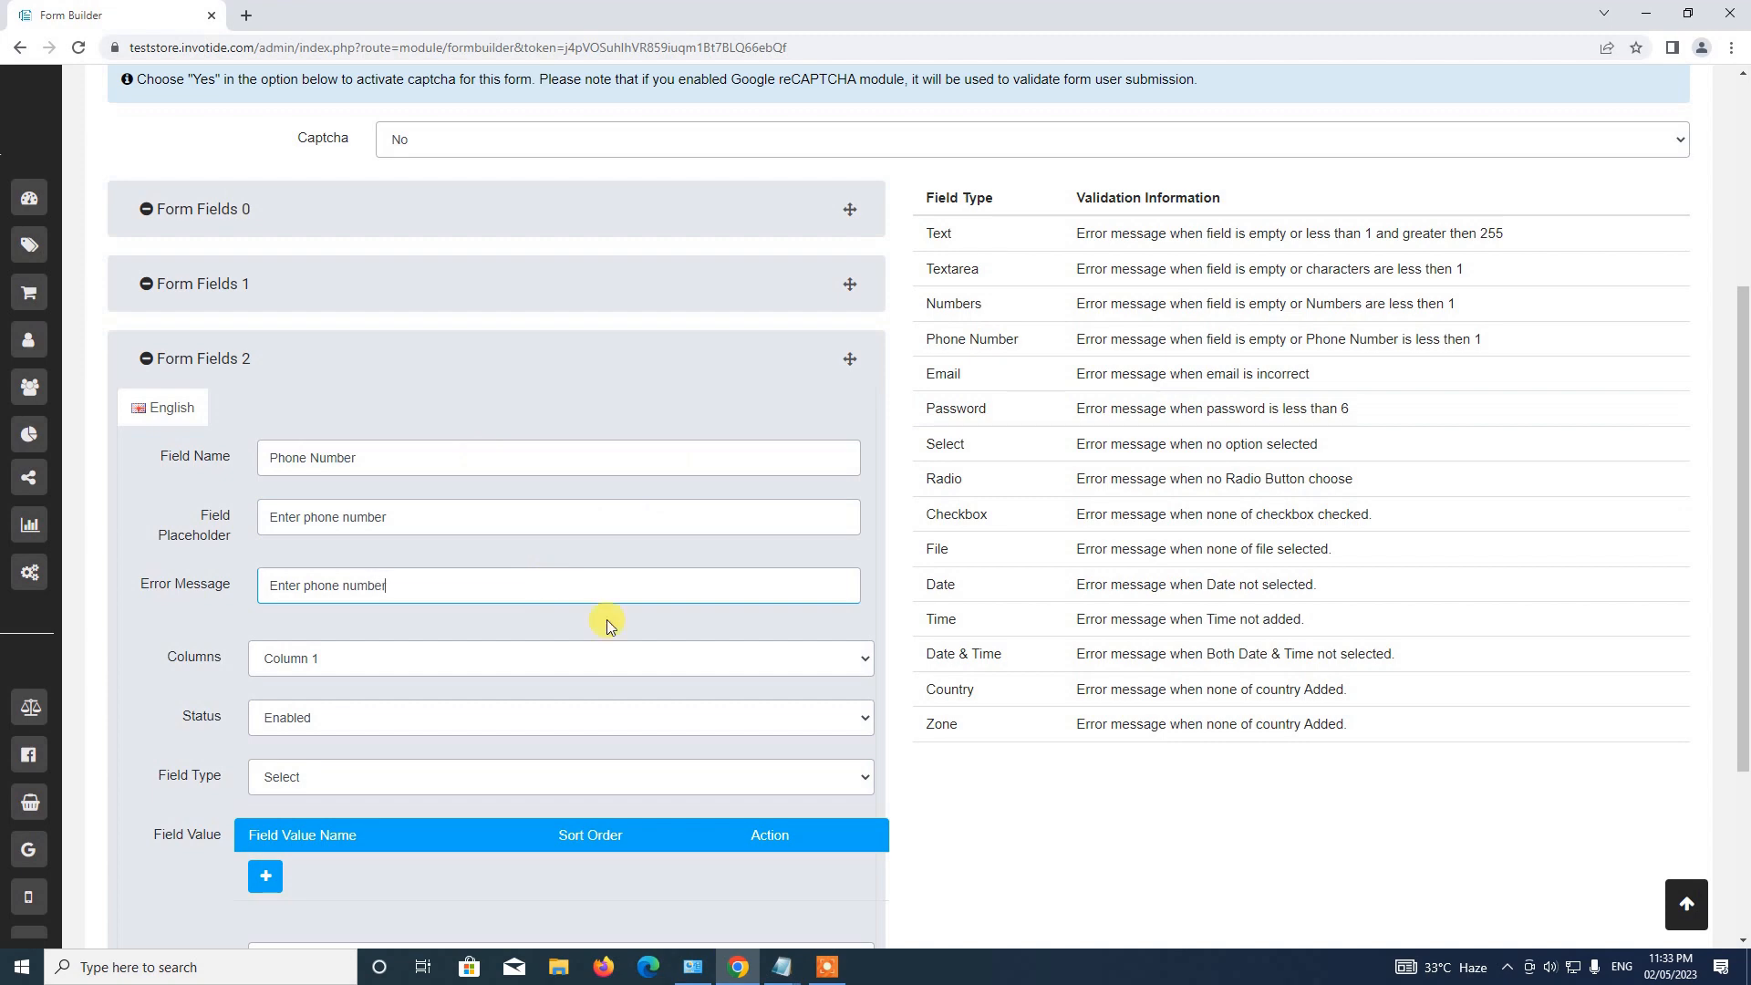
Set the third field's type to Phone Number, keep it required, and collapse Form Fields 2.
scroll(610, 626, down, 3)
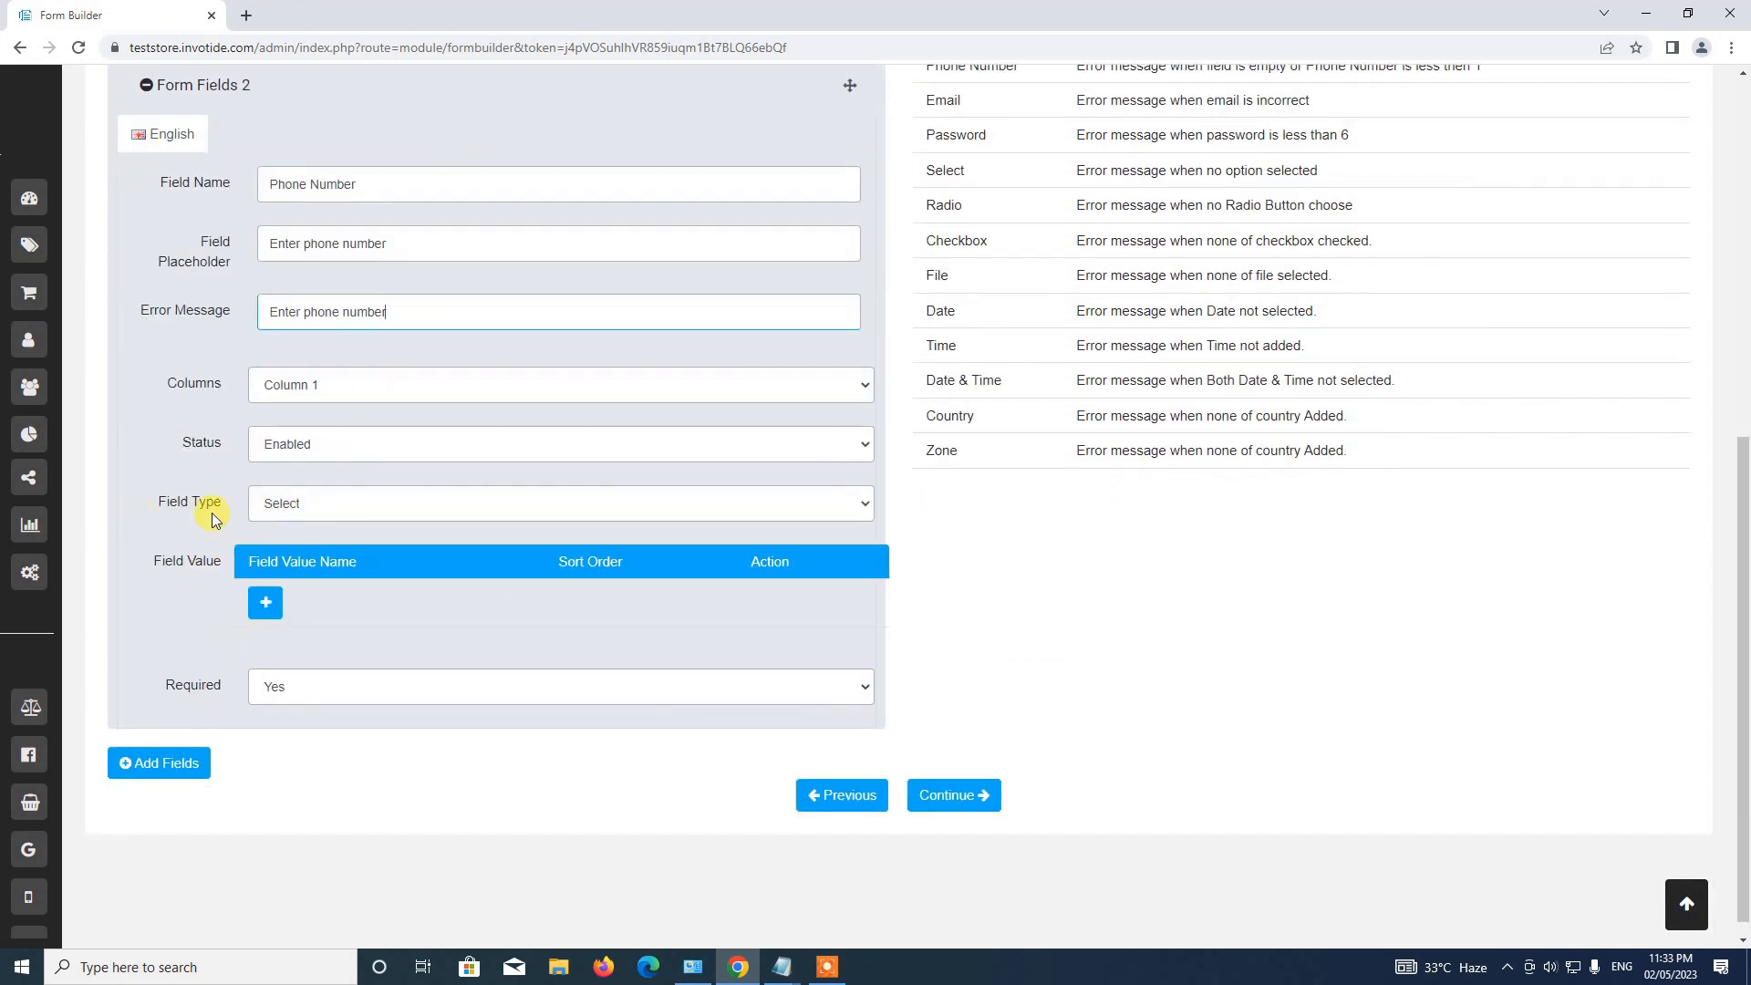
click(269, 504)
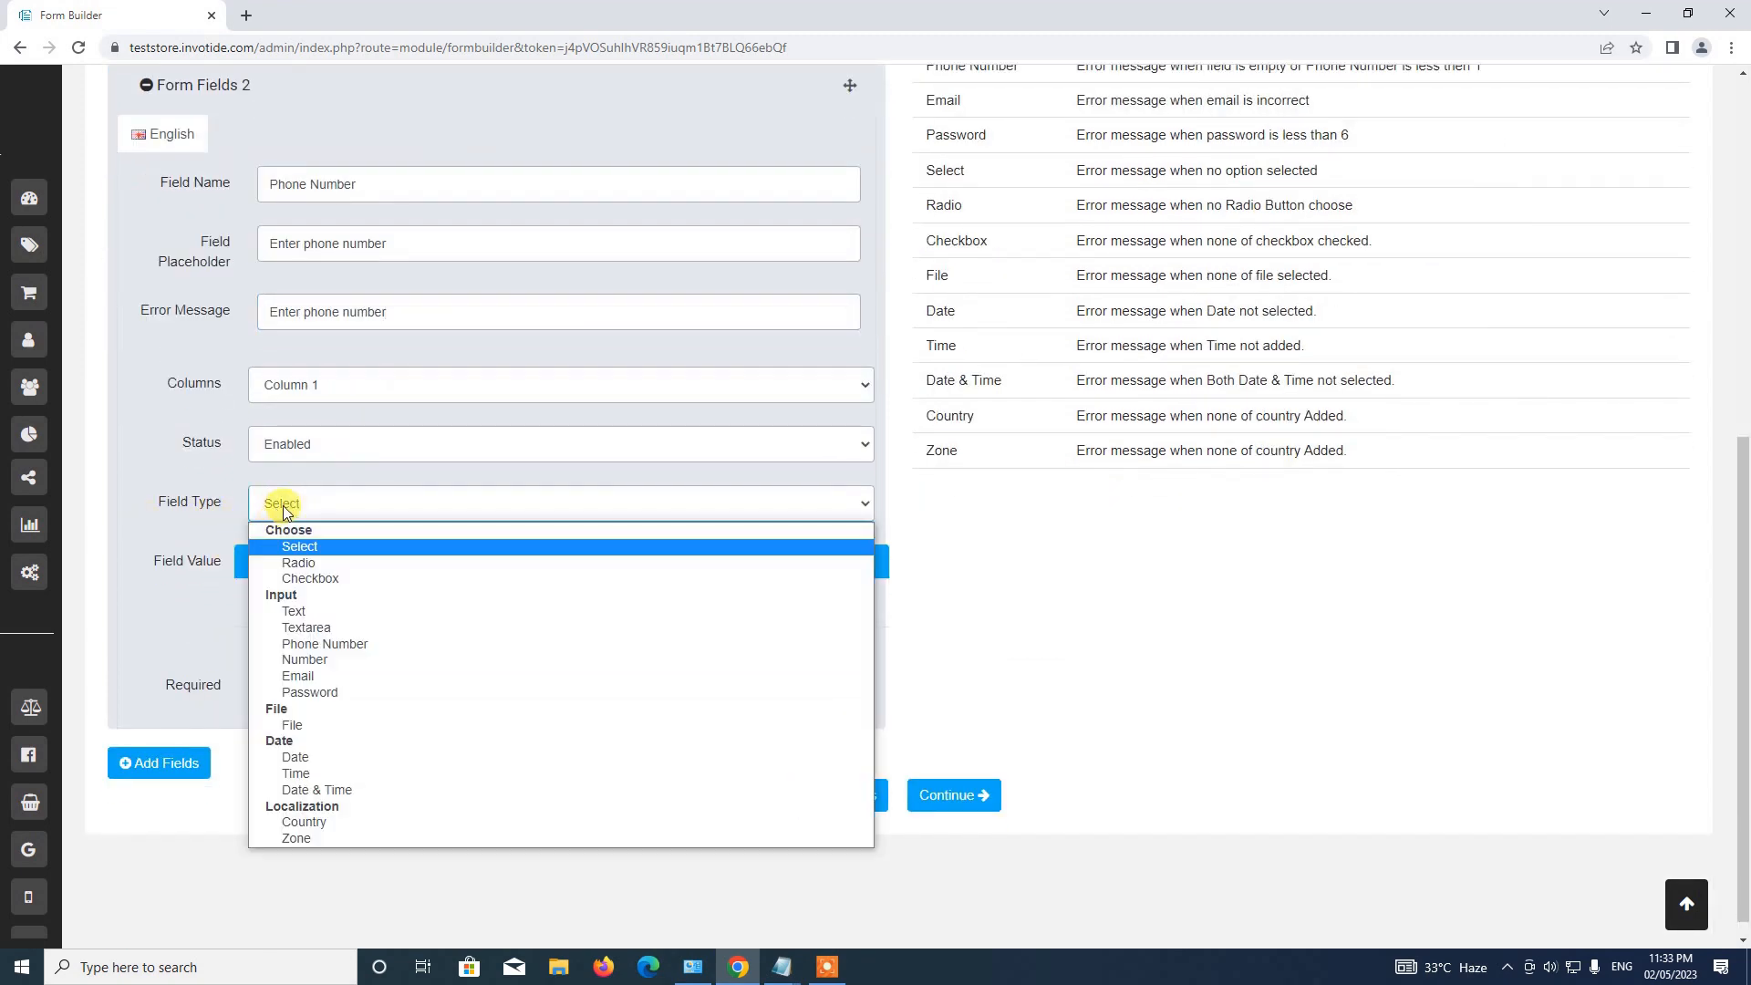
click(334, 645)
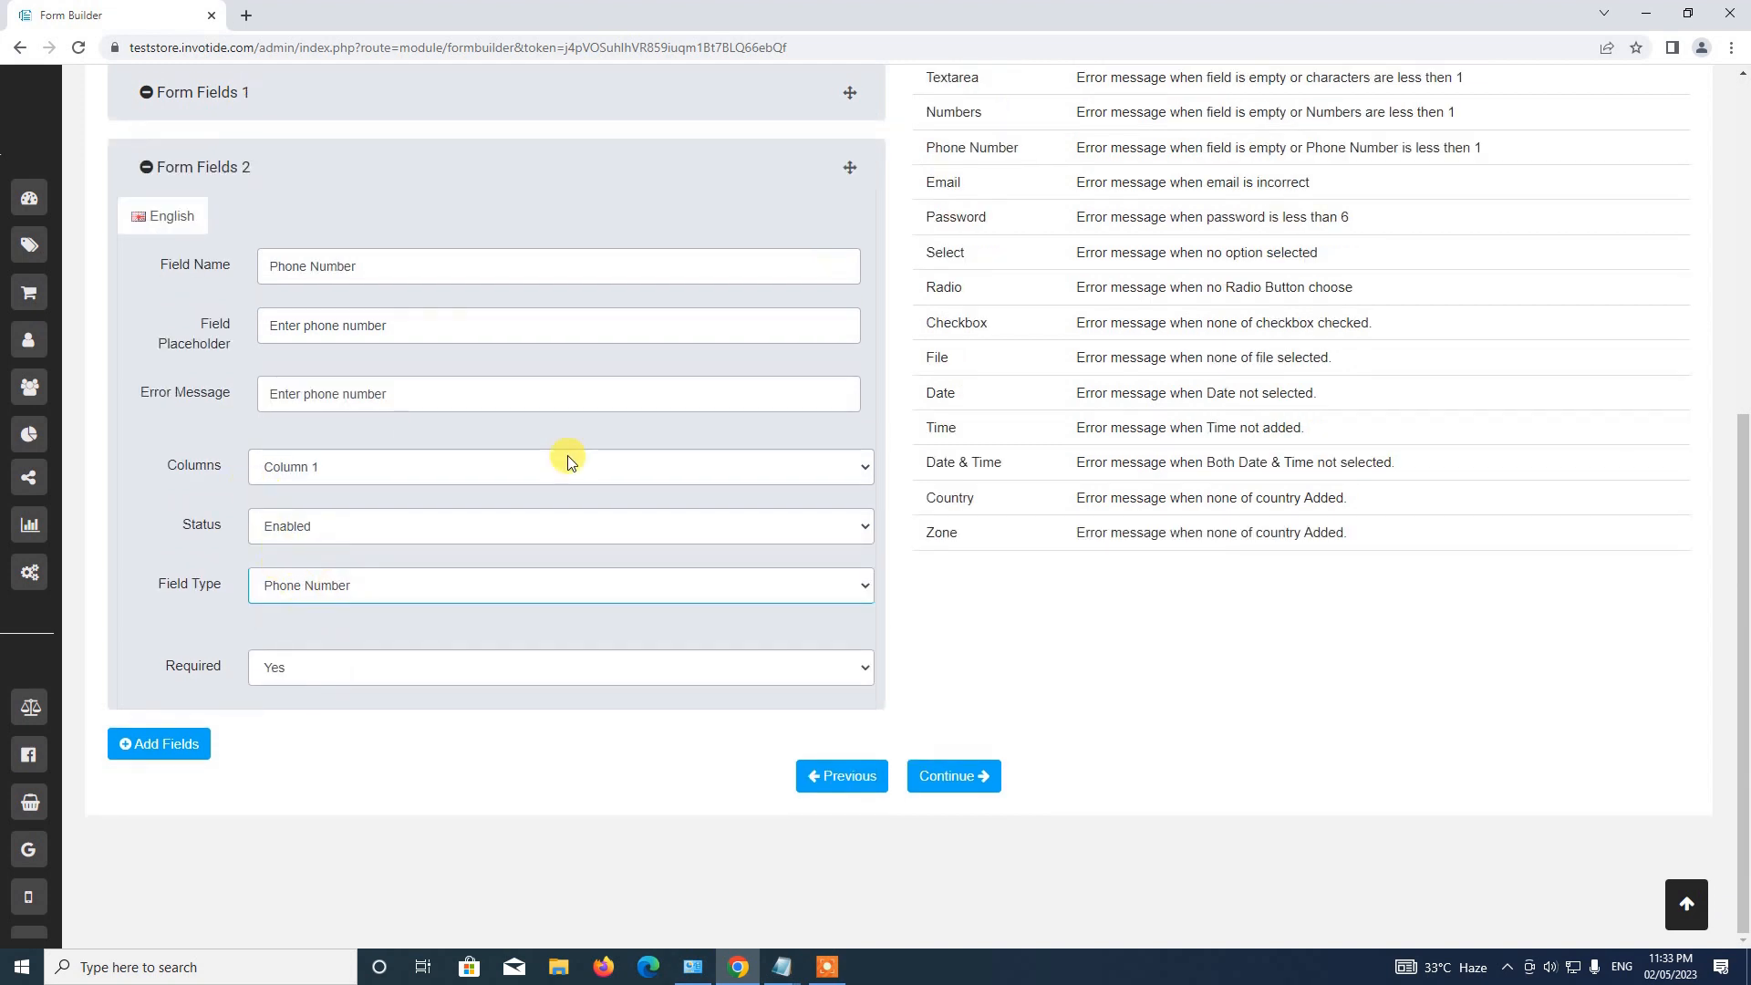
click(270, 666)
click(286, 692)
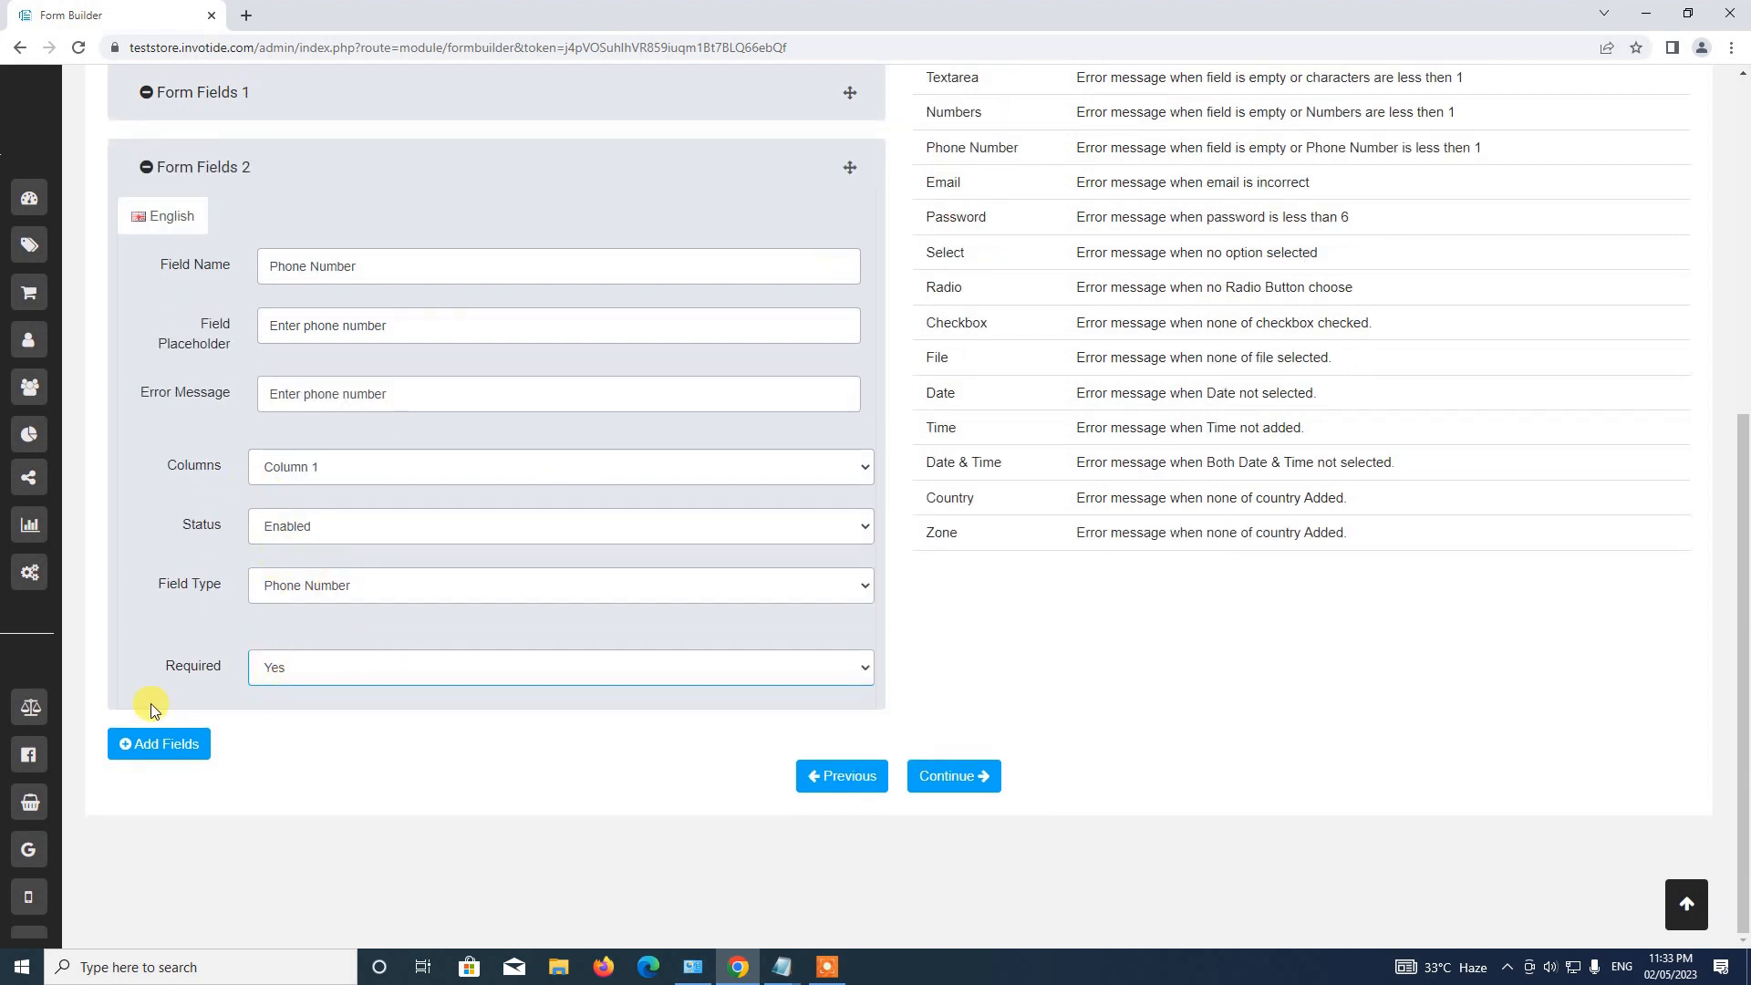
click(484, 166)
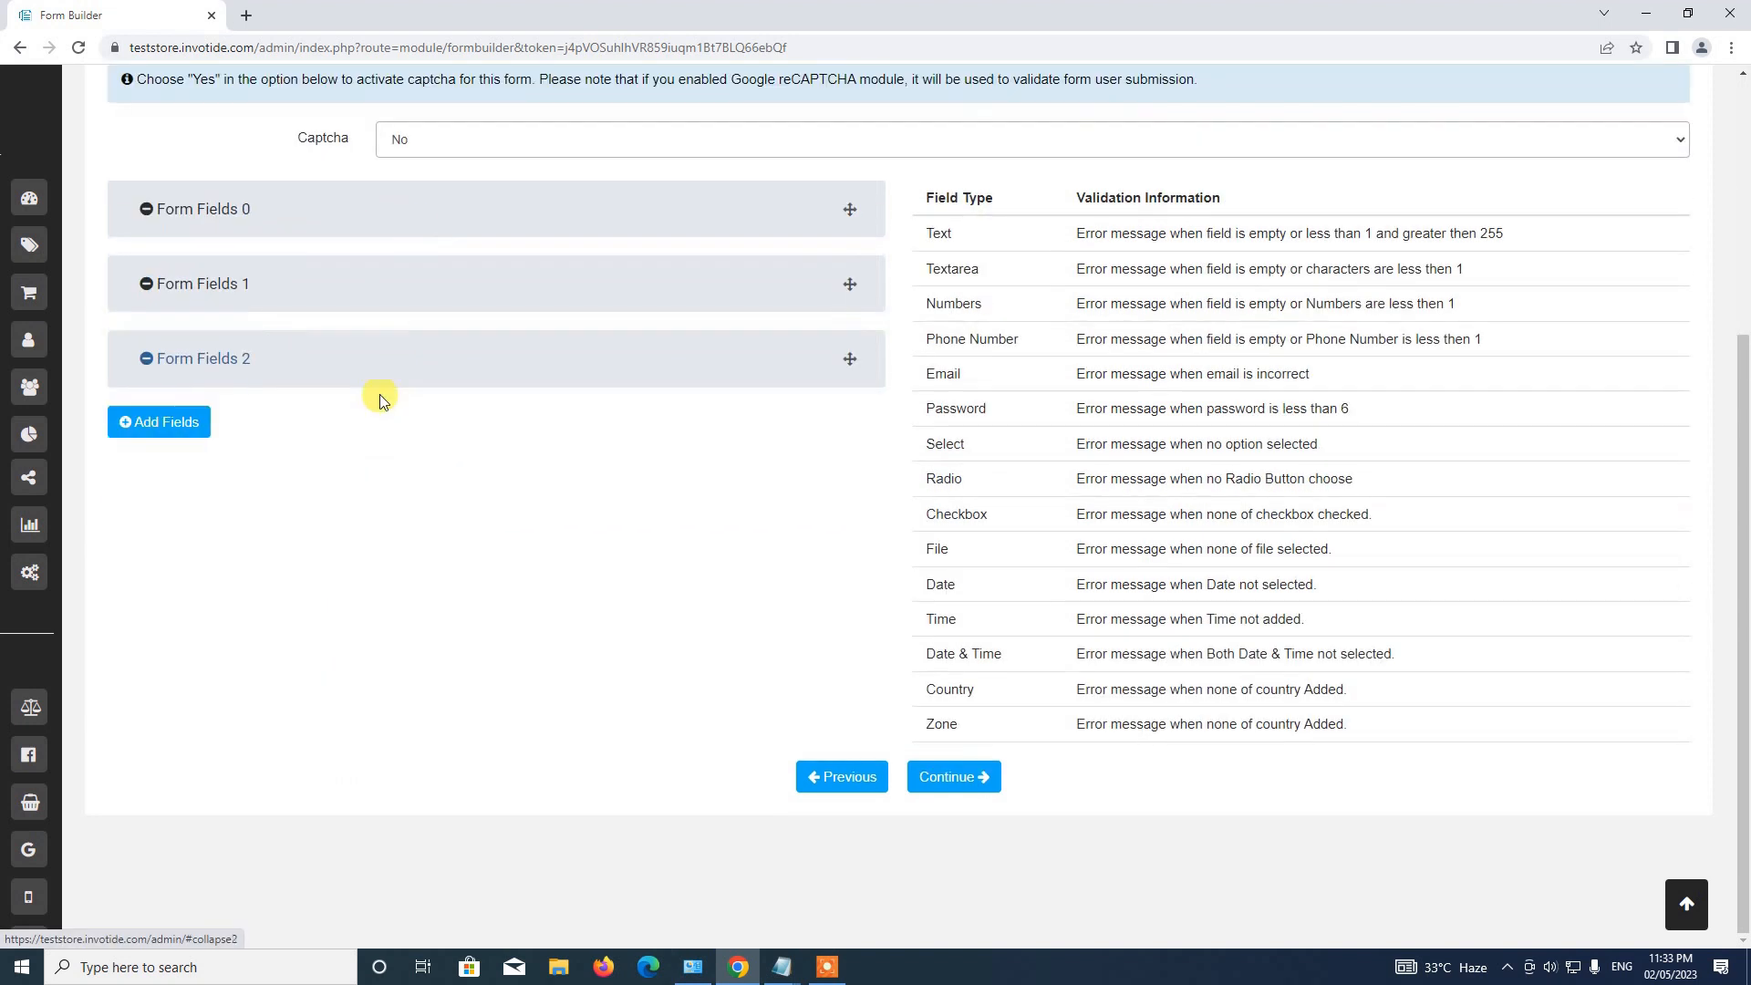
Add Form Fields 3 named 'Choose Date' with placeholder 'Choose video call date'.
click(170, 428)
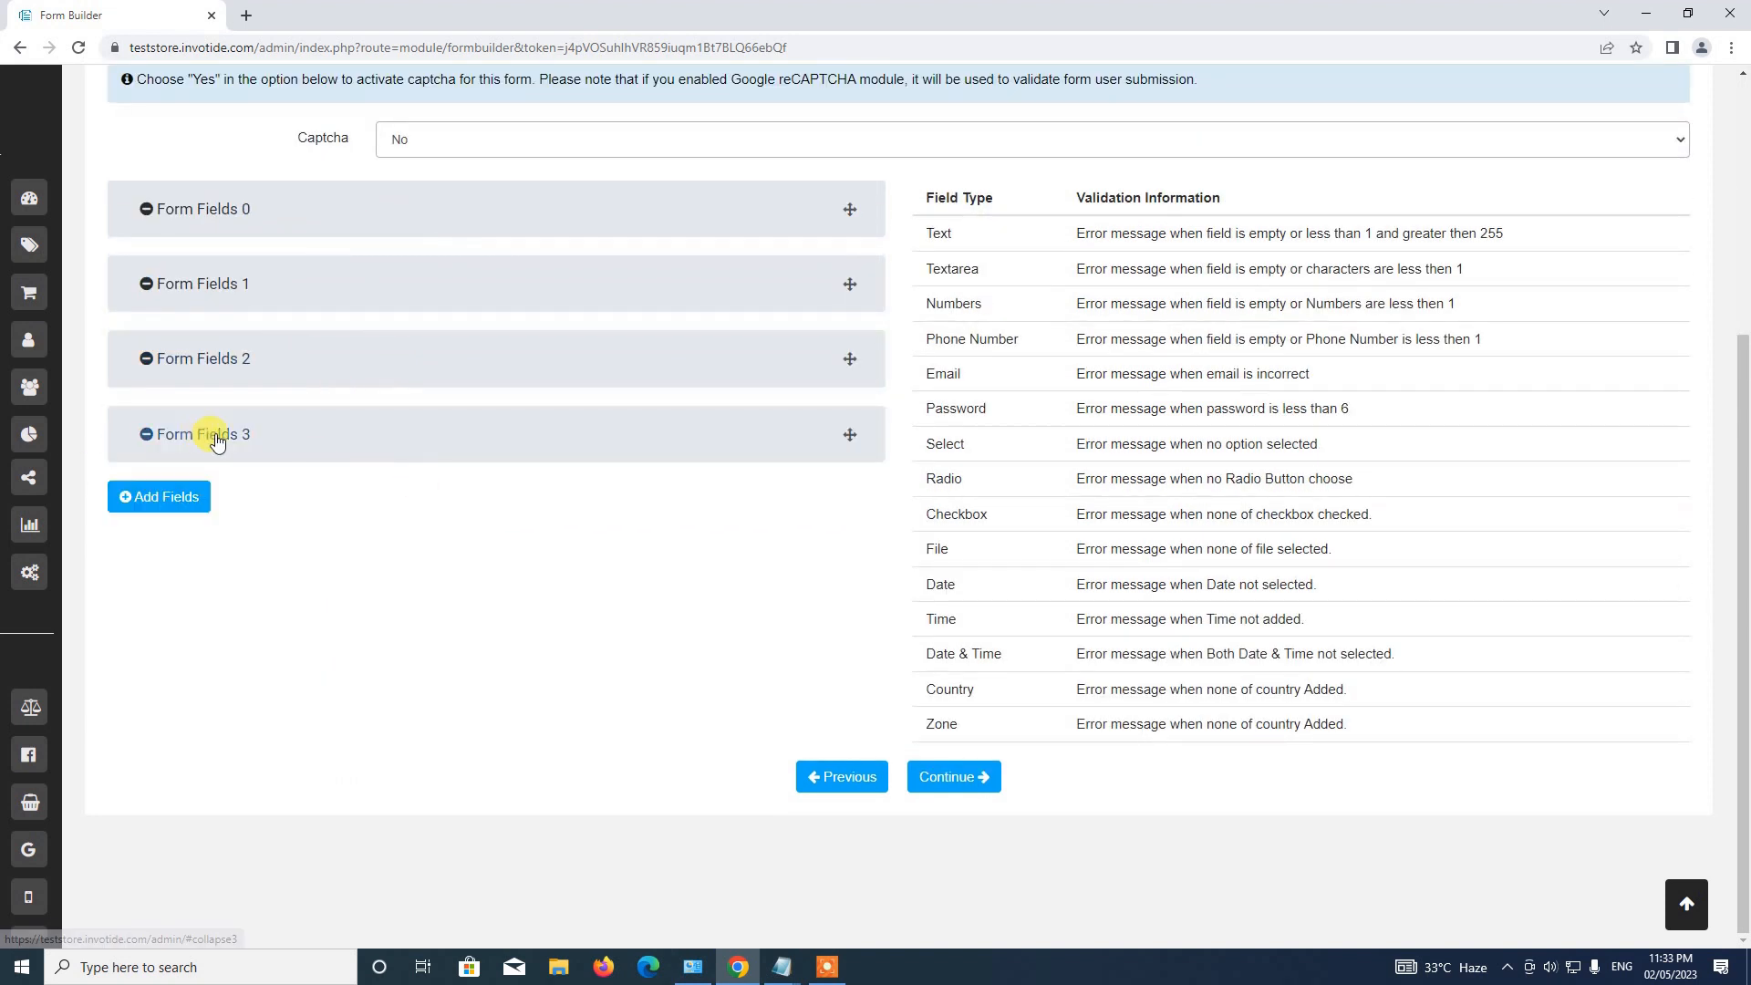
click(185, 434)
click(334, 534)
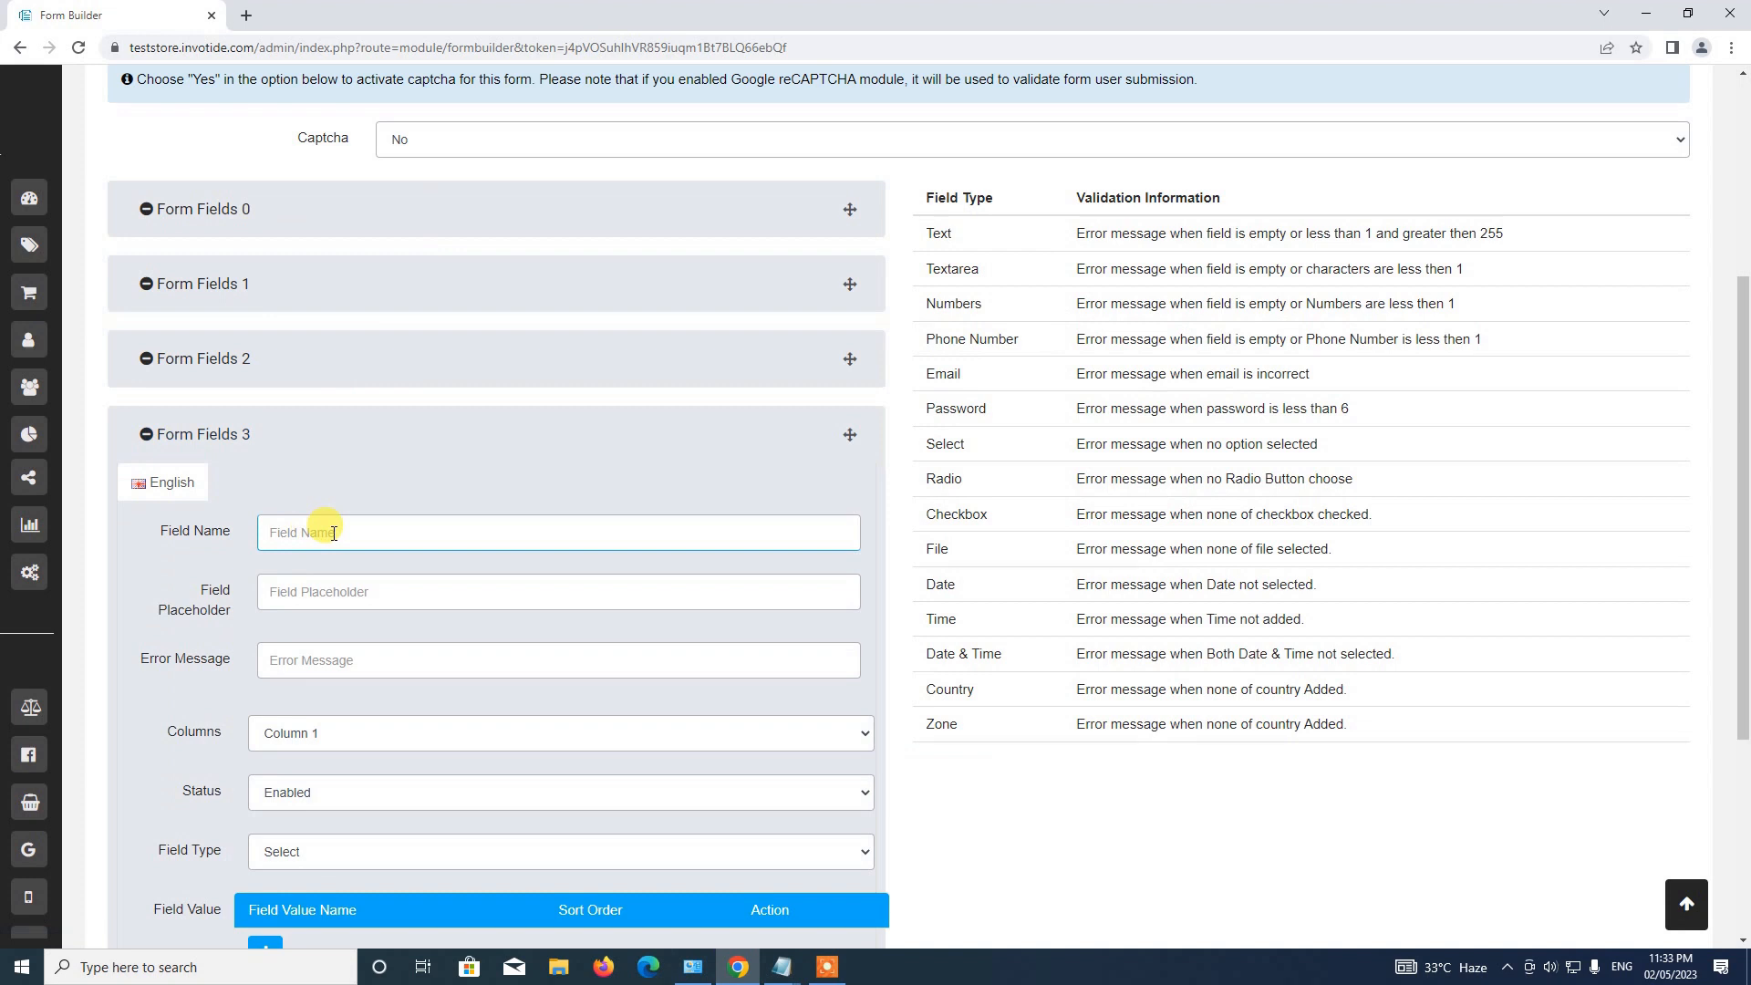
text(Choose Date)
click(334, 590)
text(Chos)
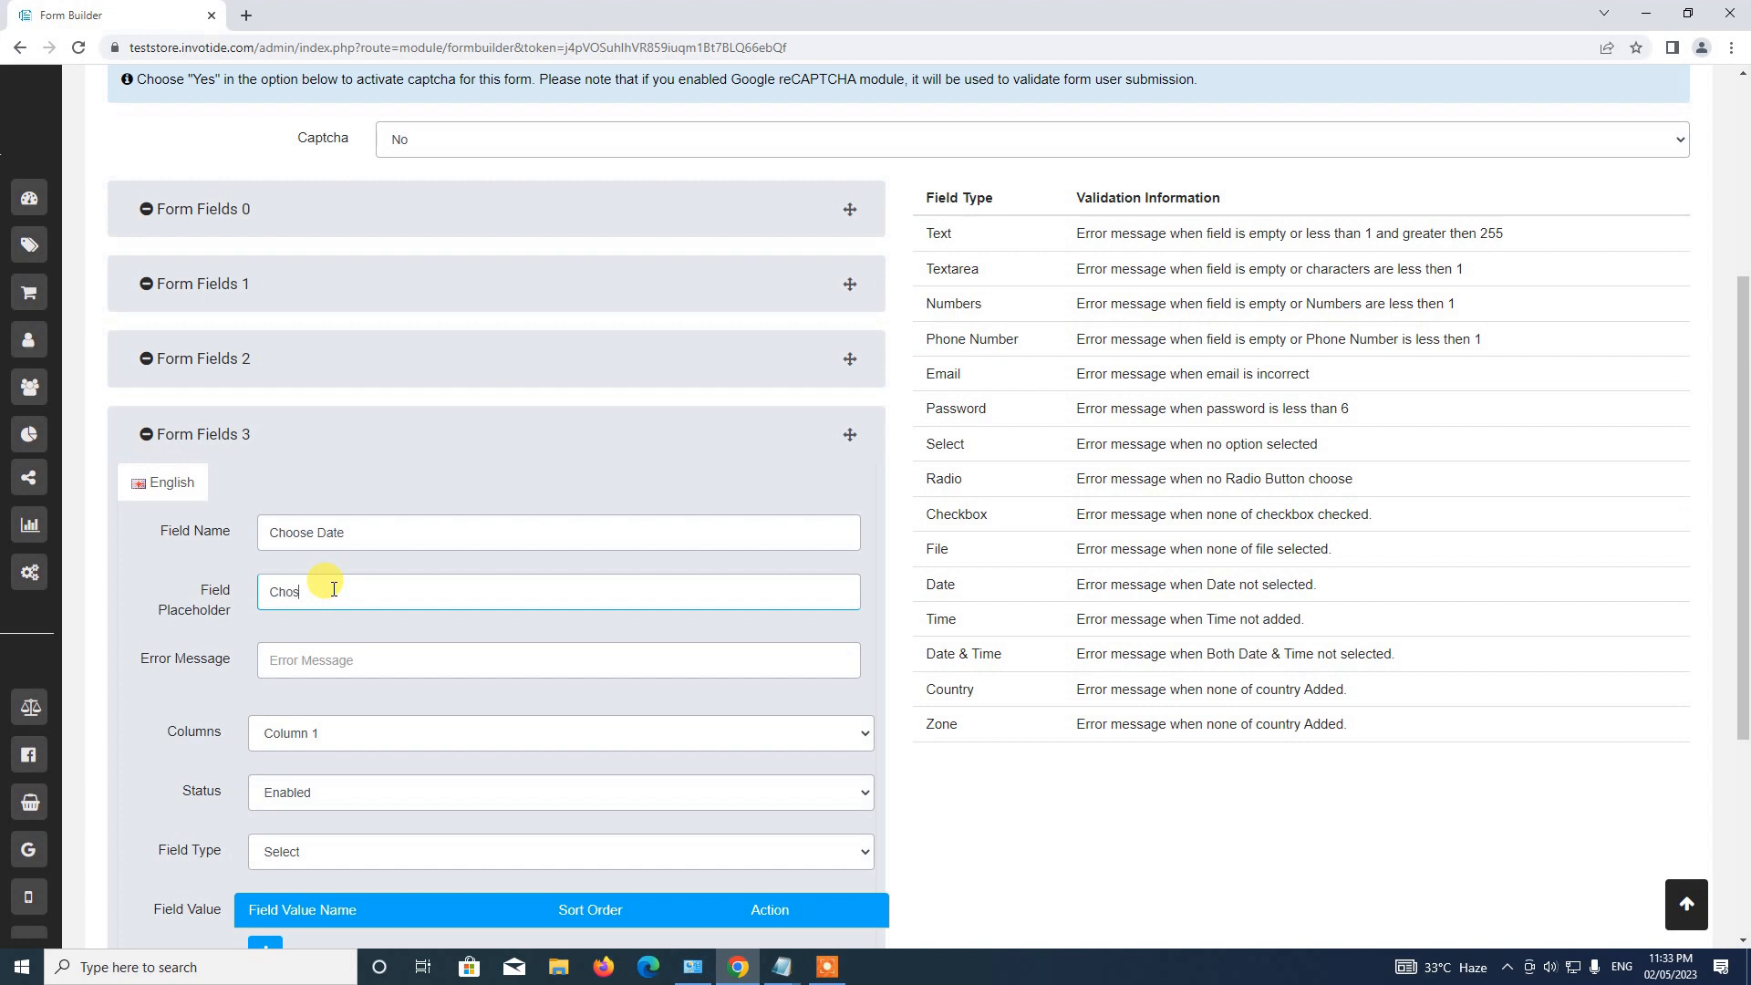
text(hoos)
key(BackSpace)
text(ose video call date)
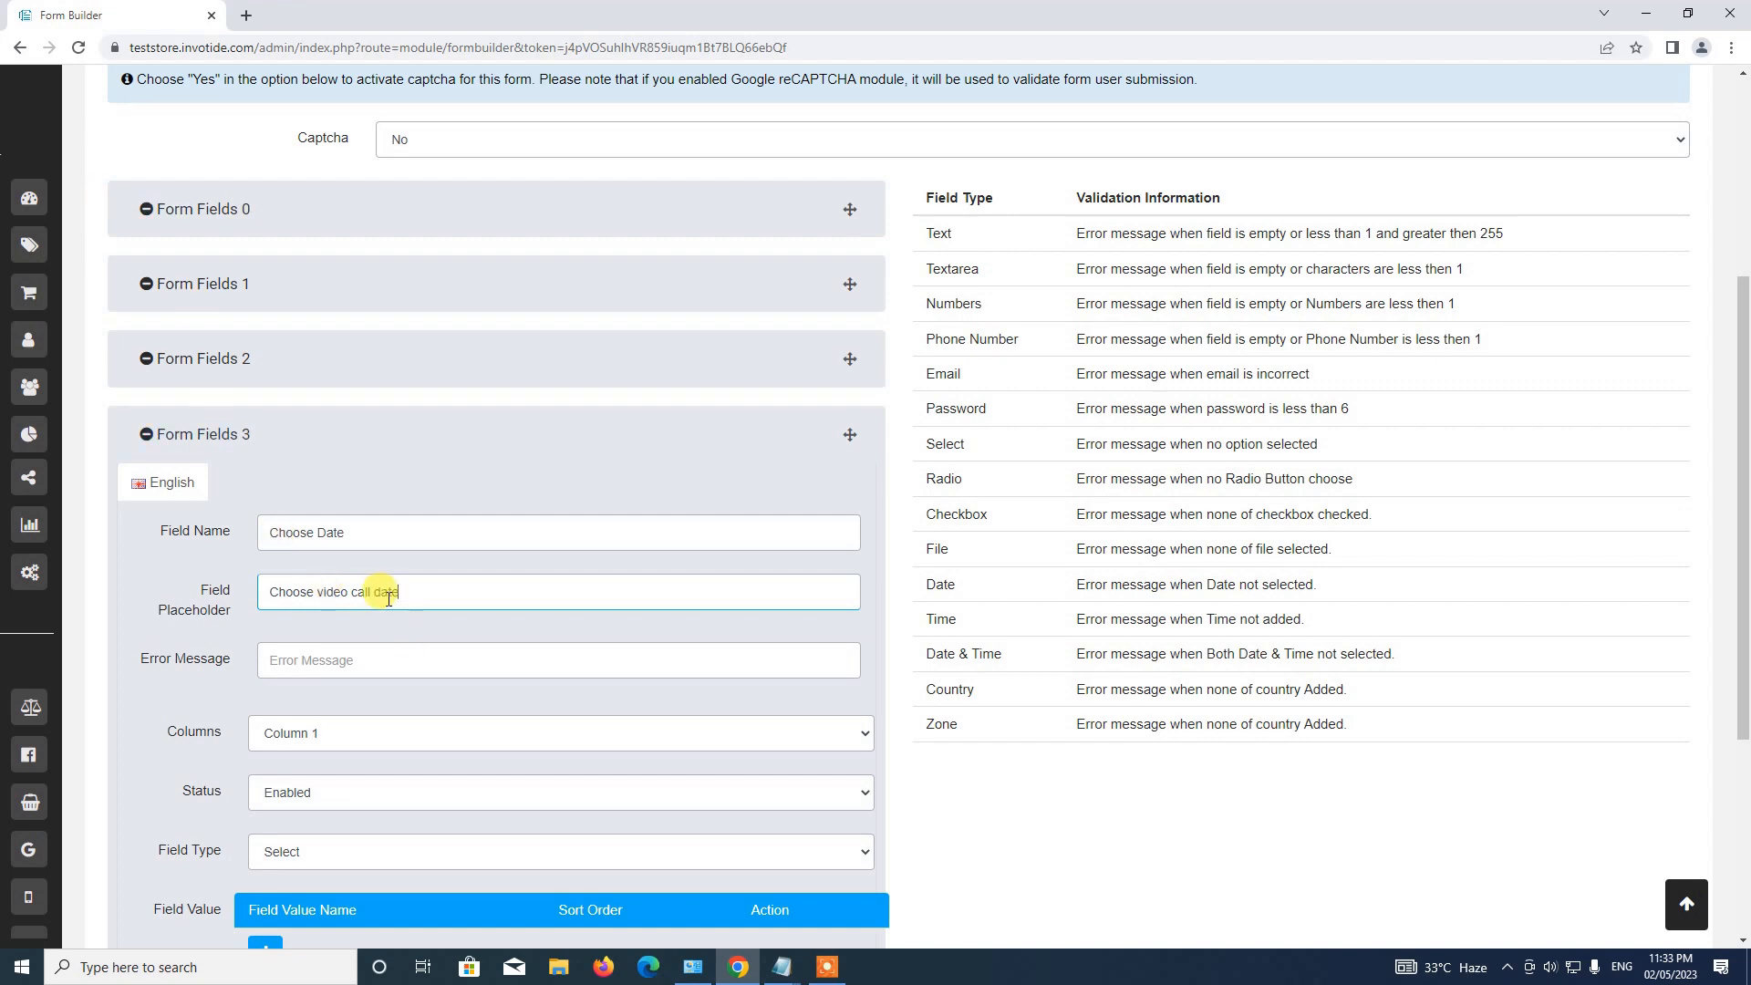
Make the Choose Date field a Date & Time type and collapse it.
scroll(379, 584, down, 3)
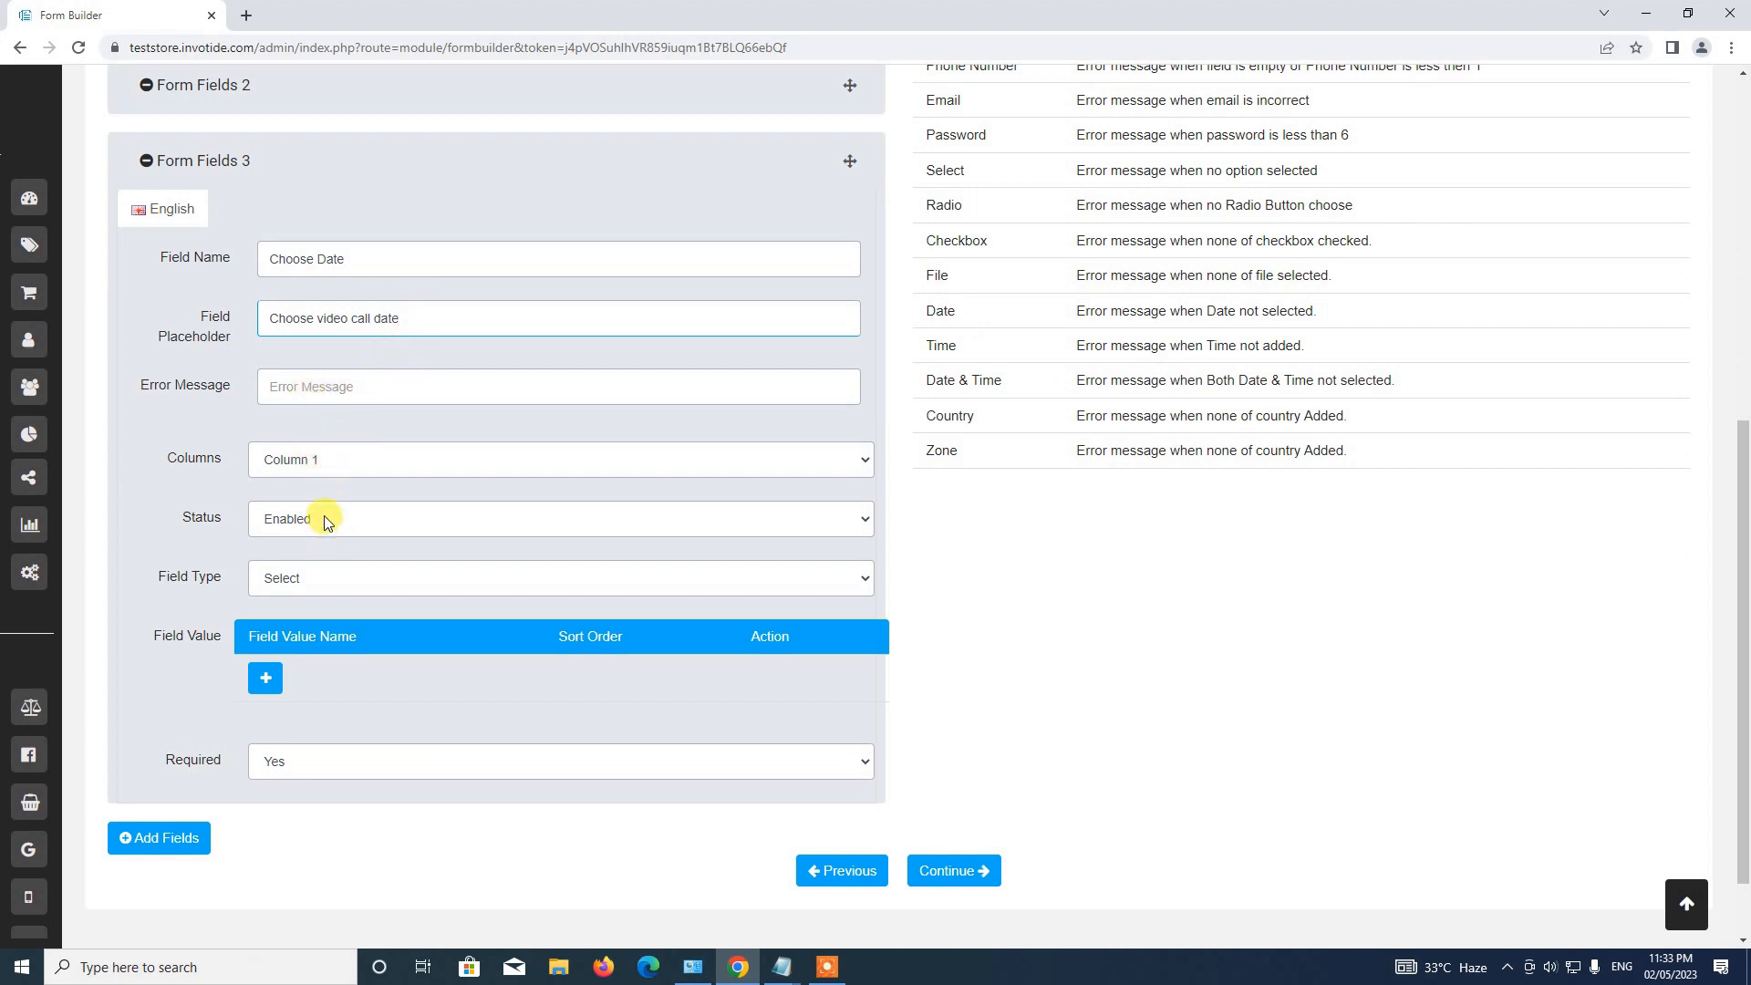
click(299, 579)
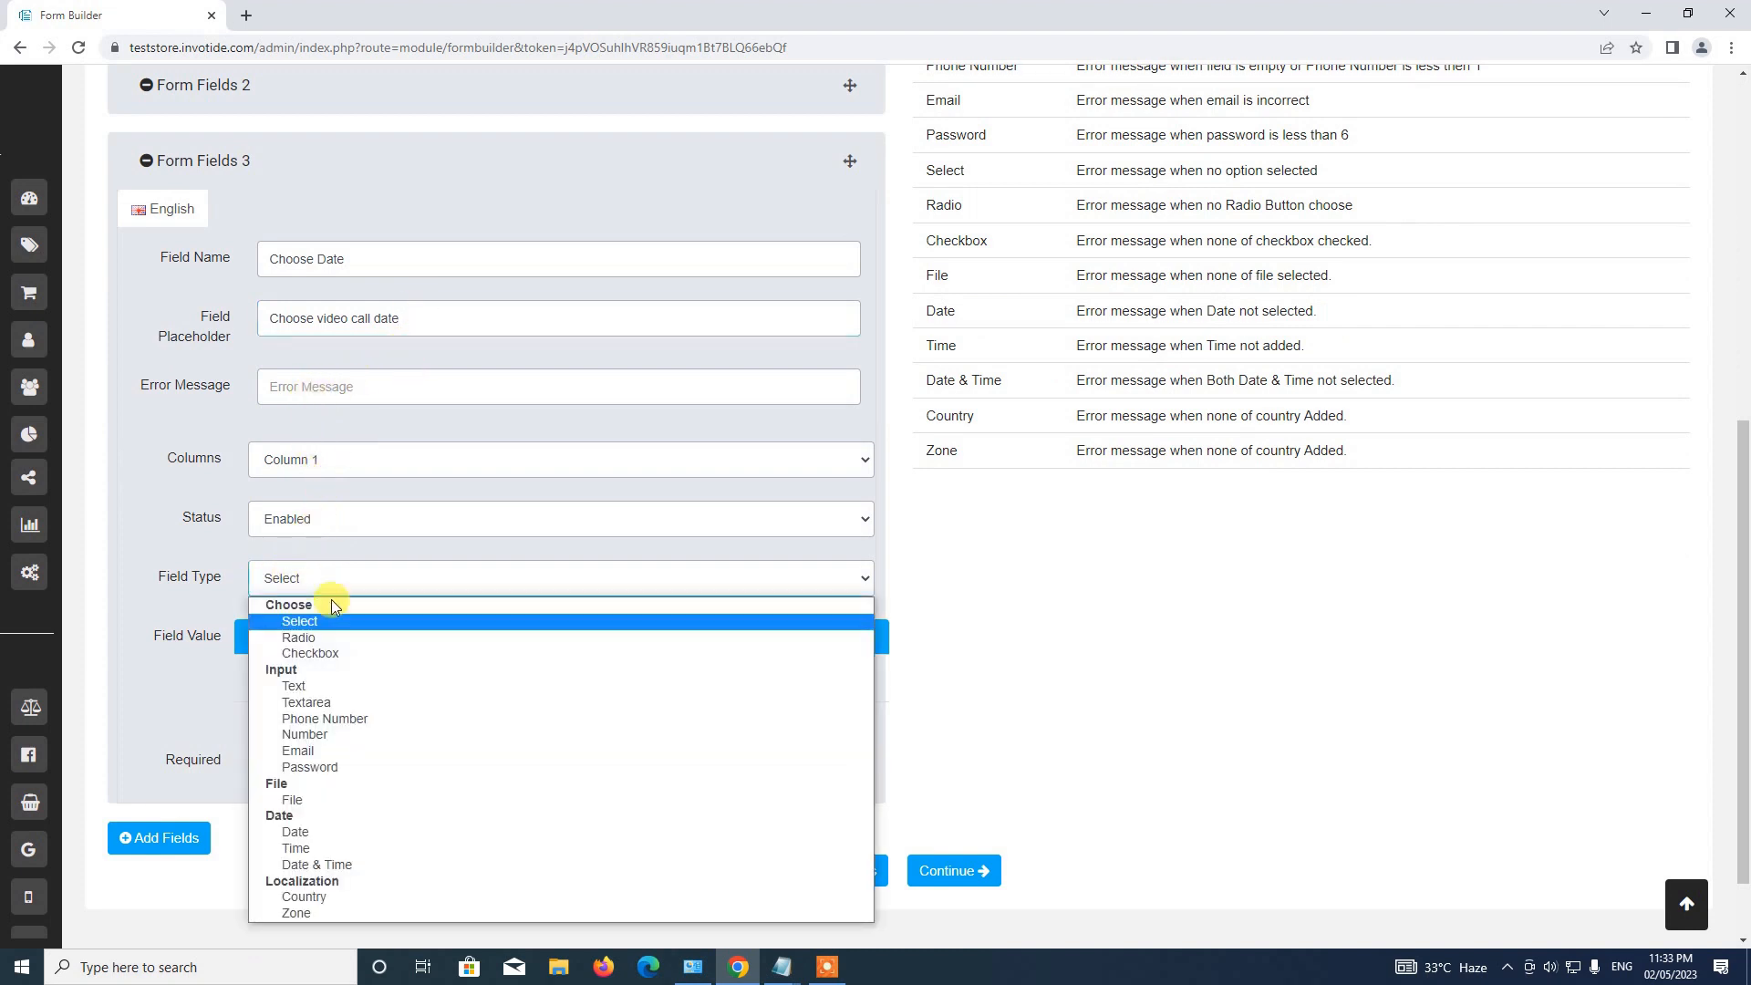
click(370, 858)
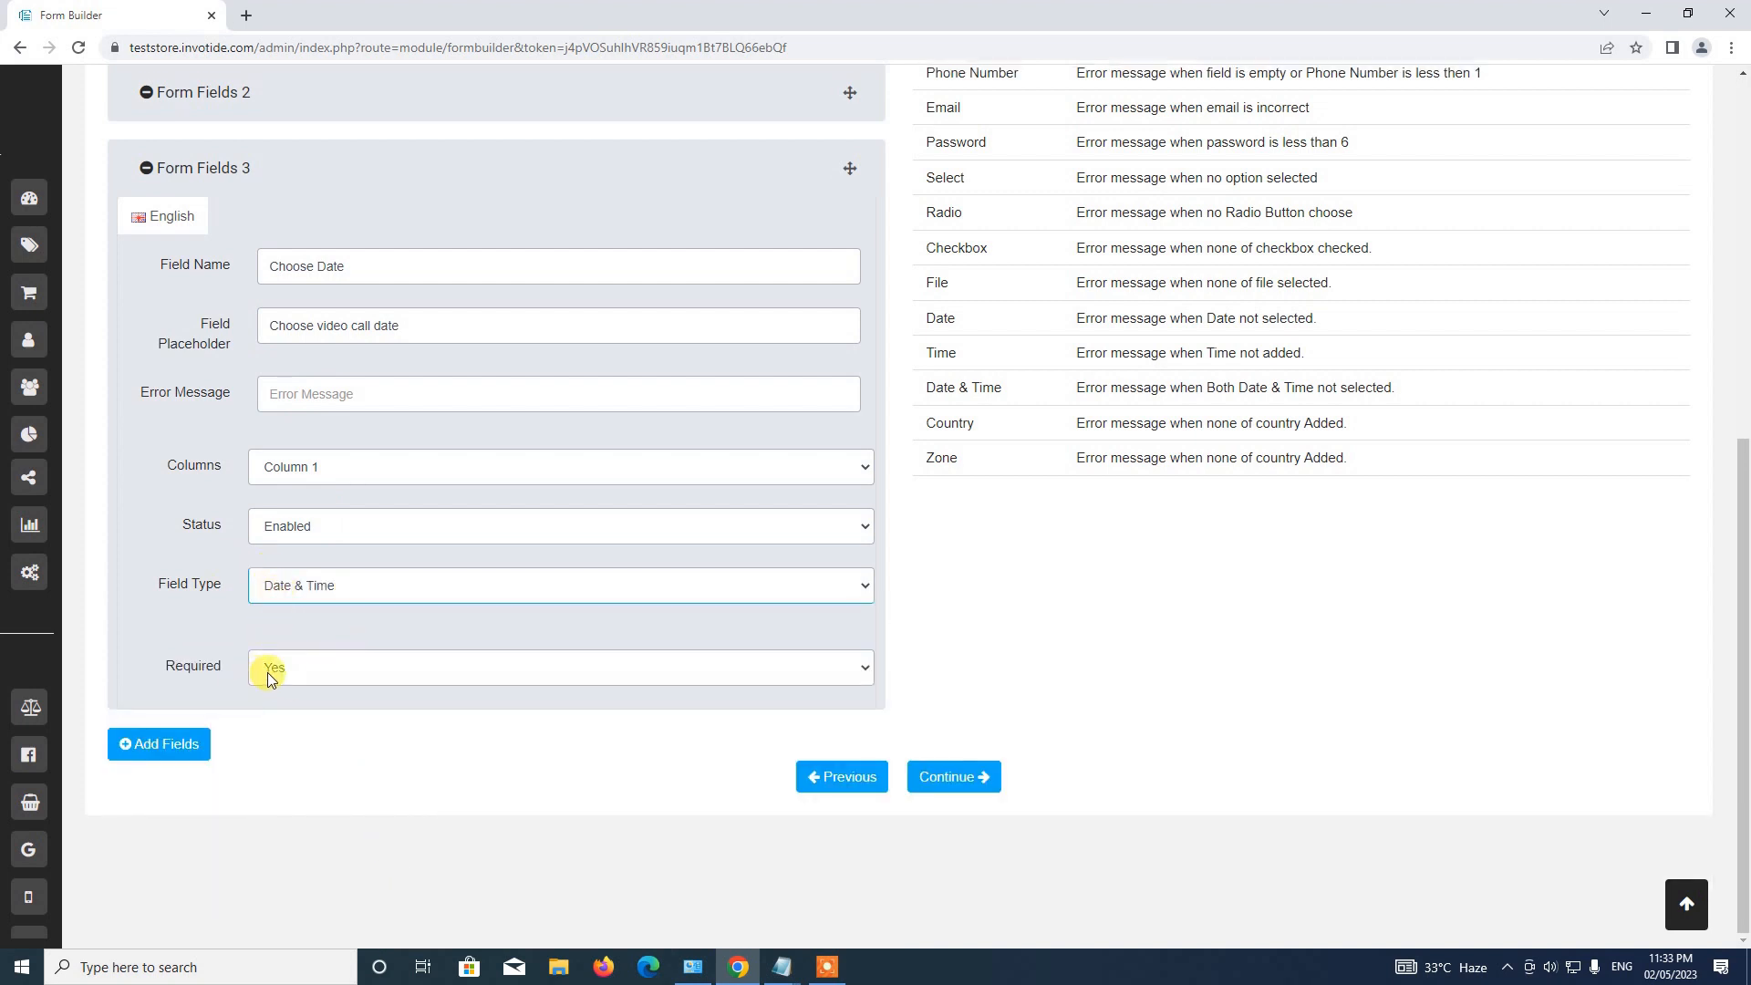
click(279, 168)
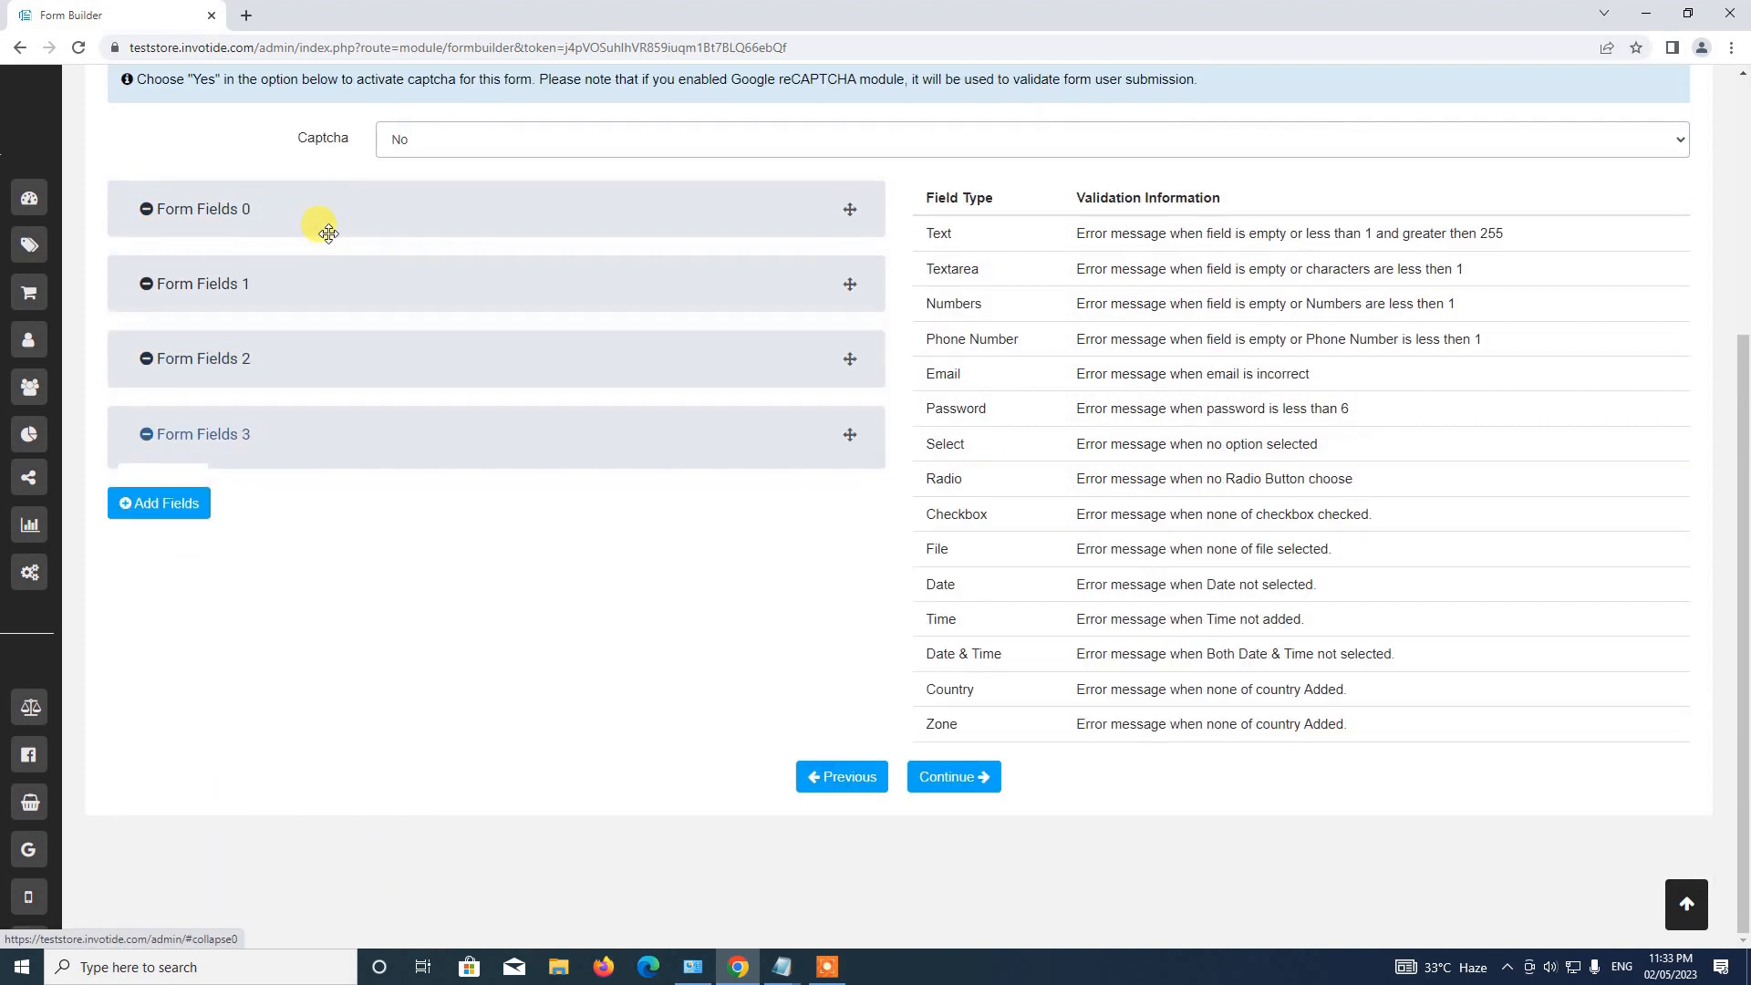
Add Form Fields 4 named 'Comment' with 'Enter message' as placeholder and error message.
click(150, 502)
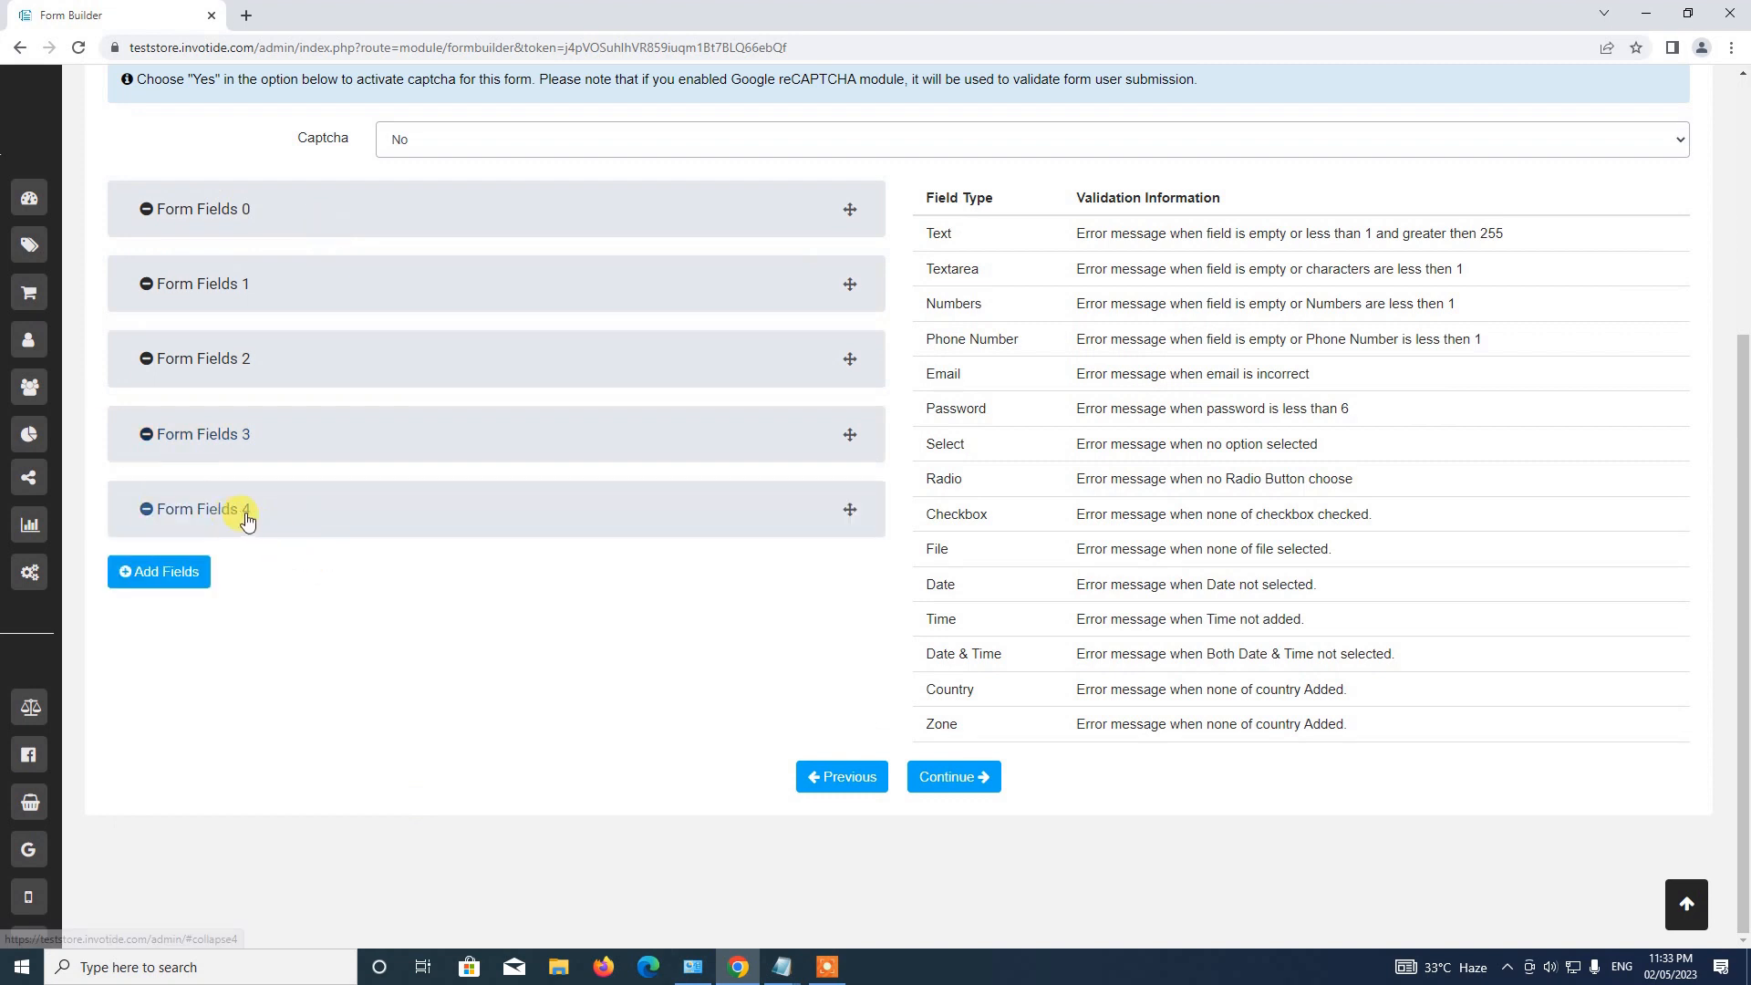
click(258, 522)
scroll(288, 584, down, 2)
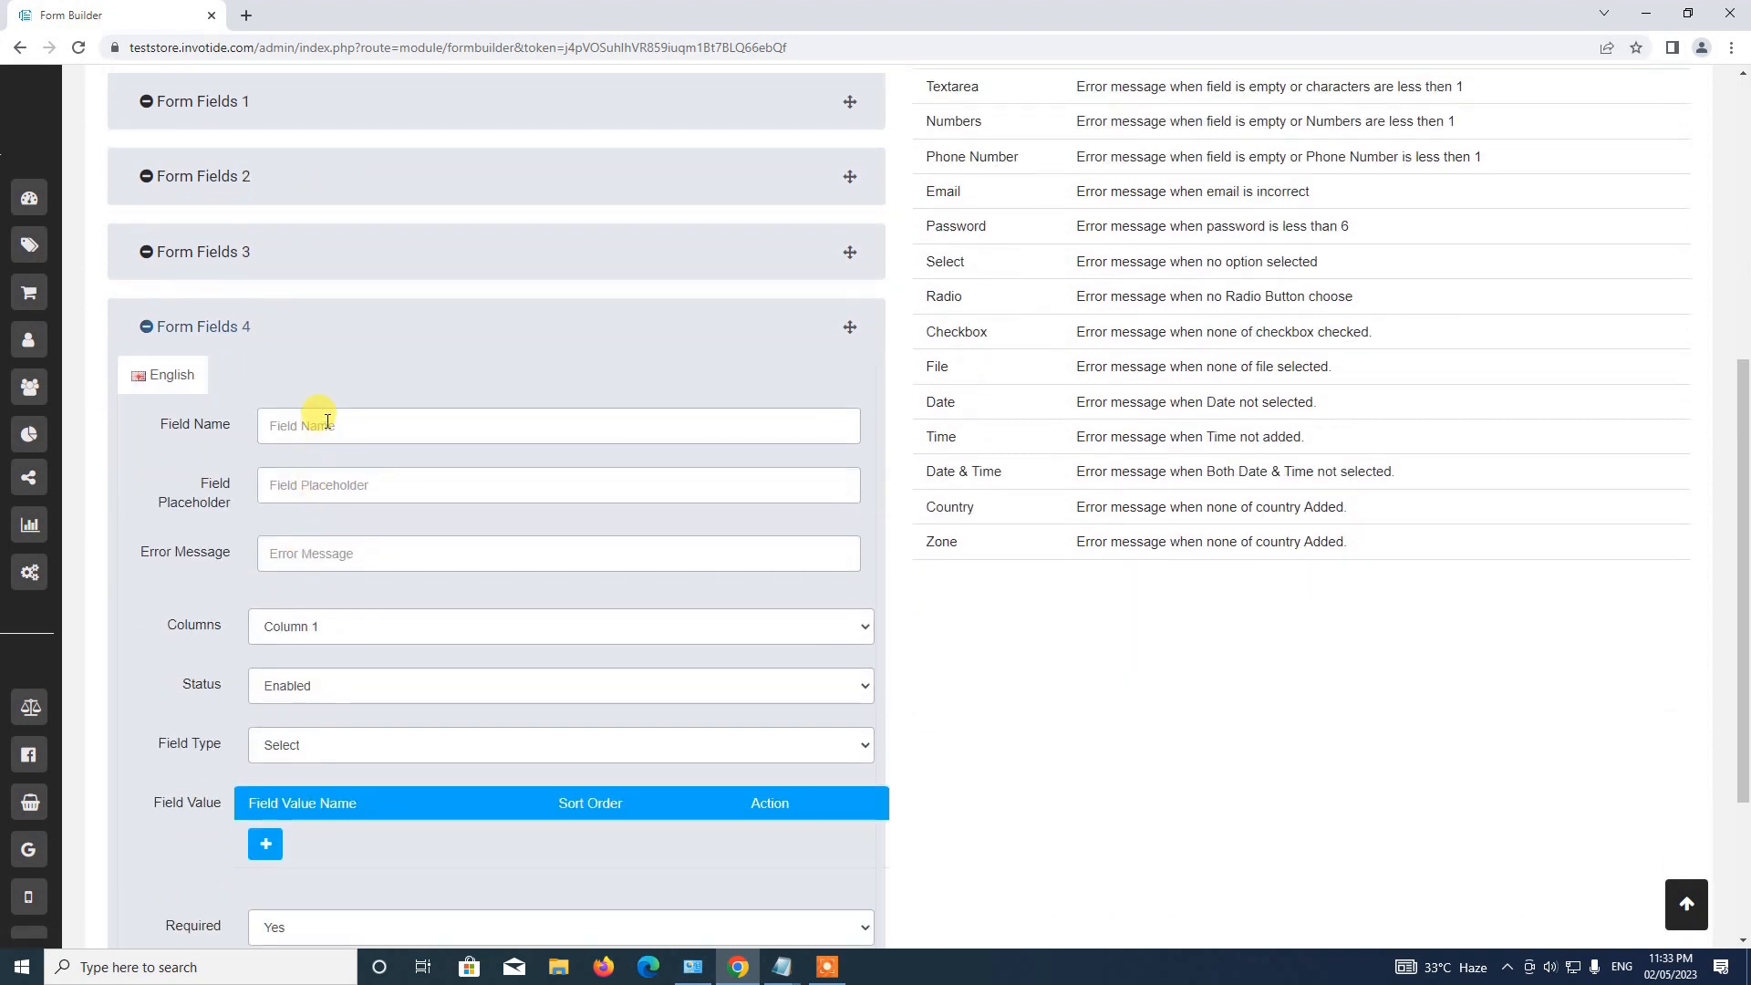
click(336, 420)
text(Comment)
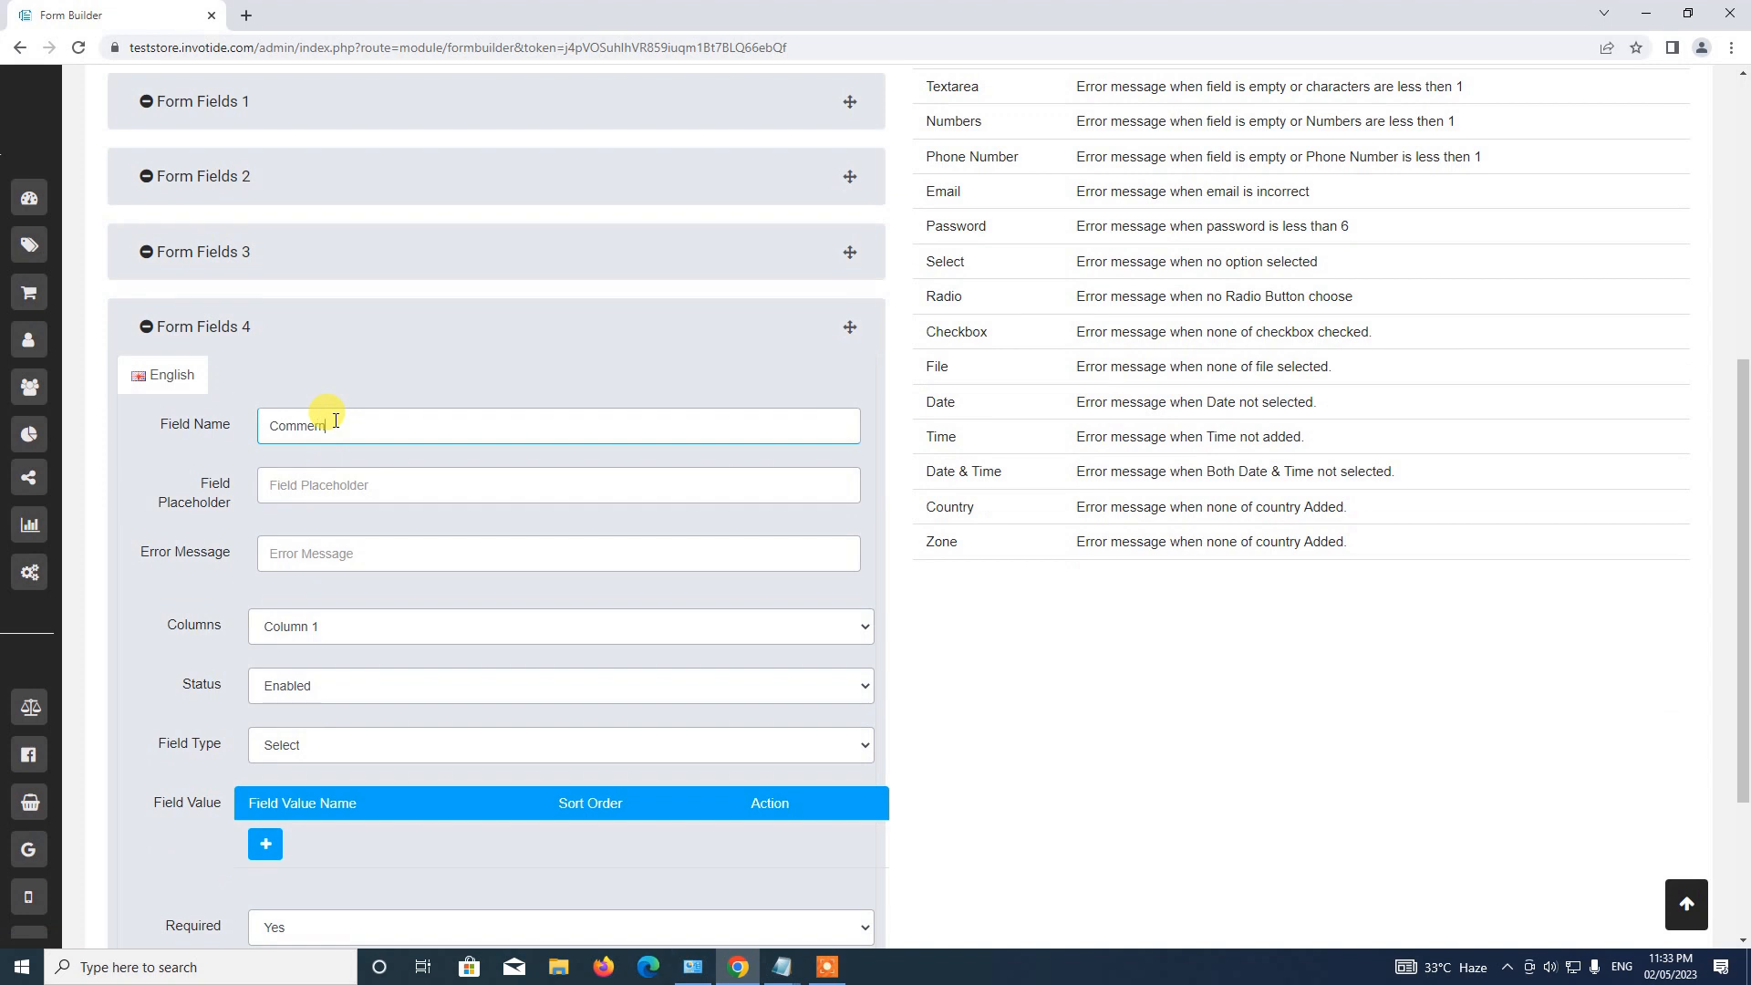
click(325, 486)
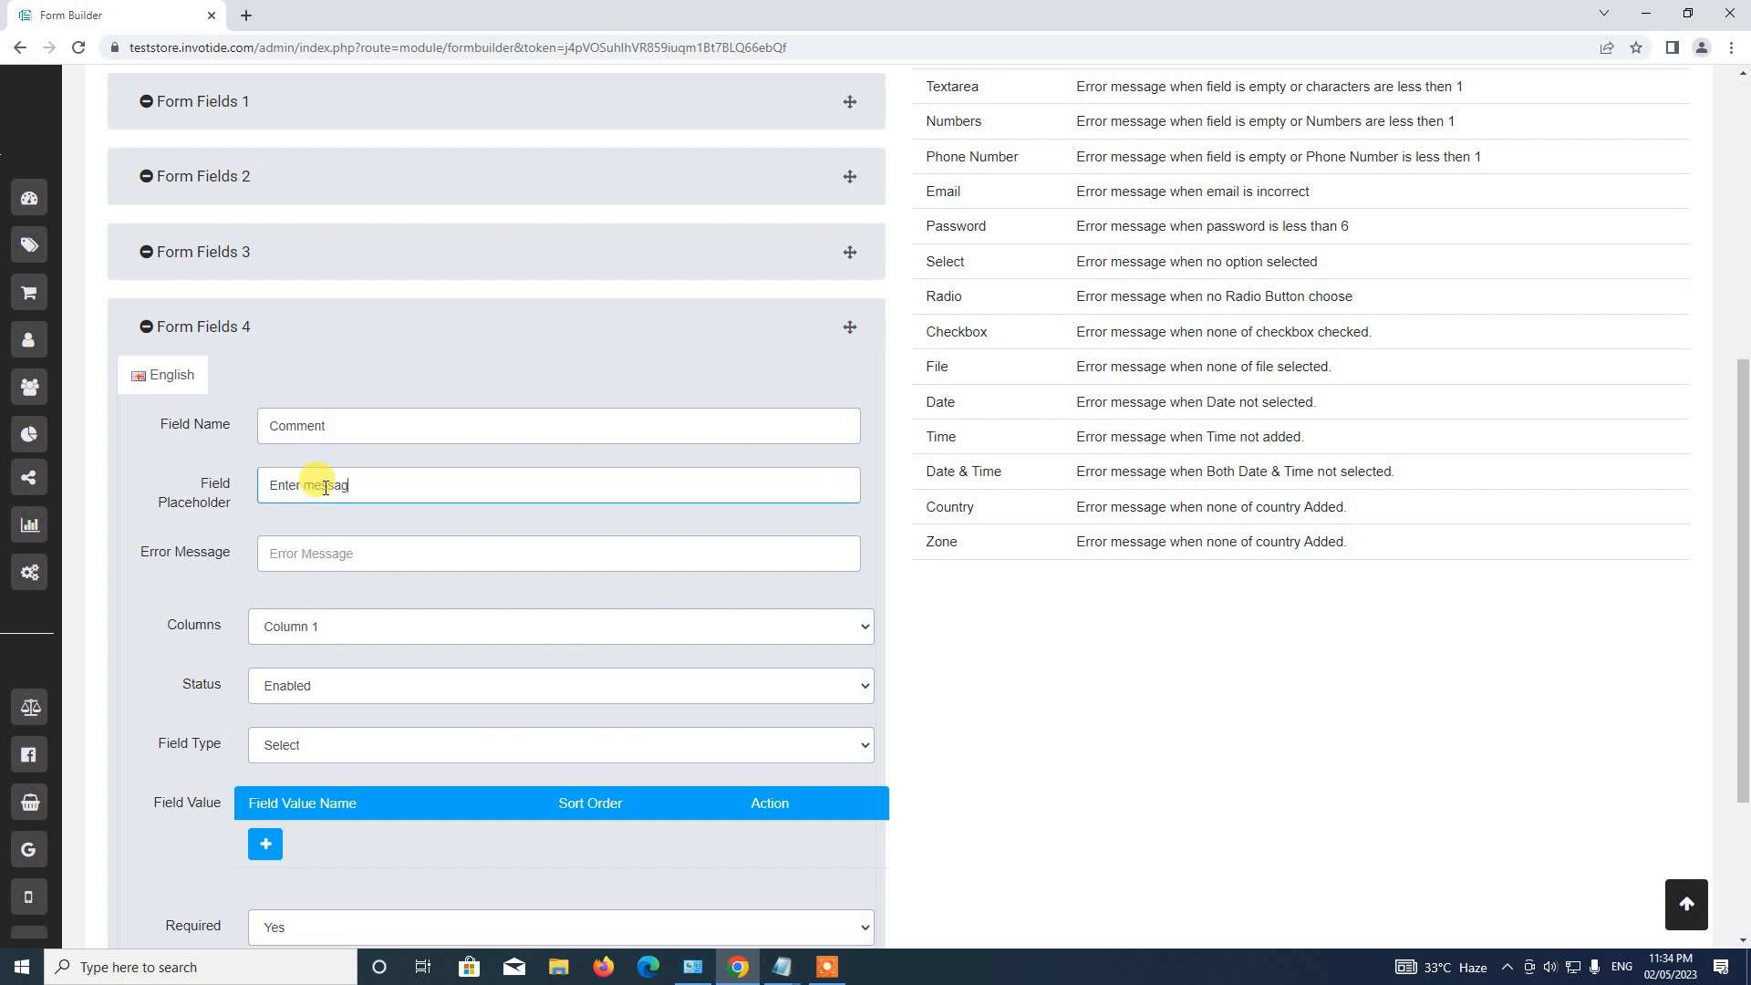
text(Enter message)
click(329, 550)
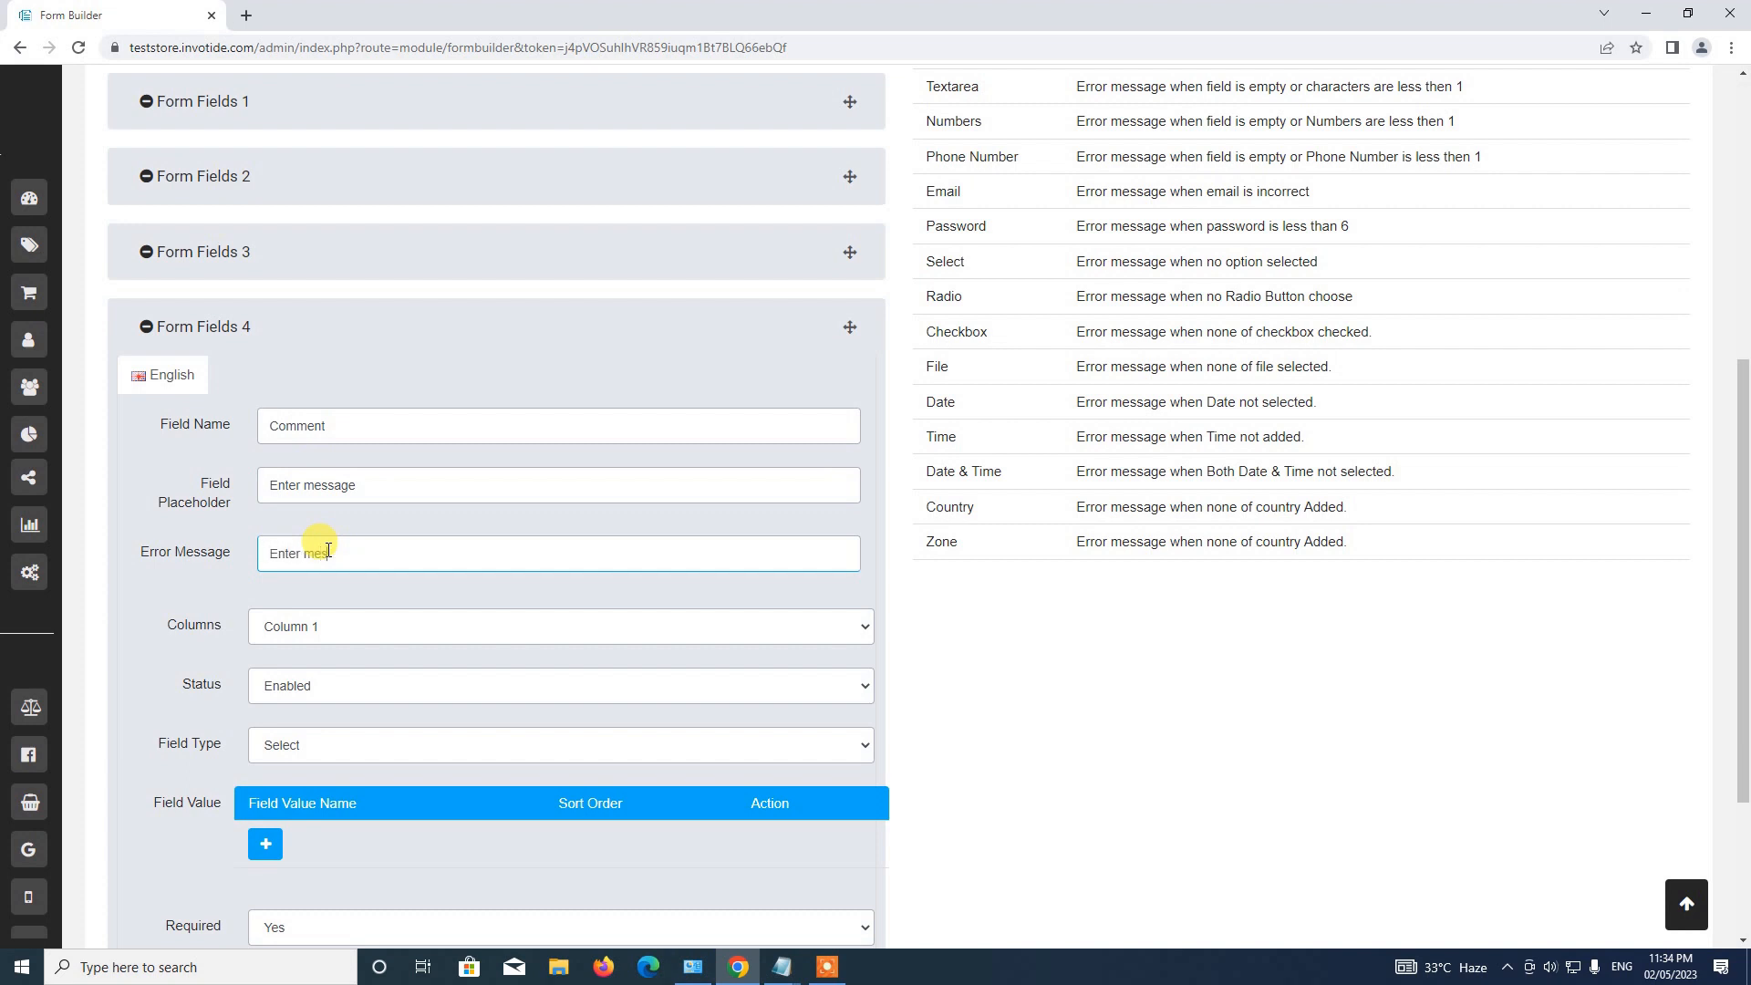
Make the Comment field an optional Textarea, collapse it, and continue.
scroll(323, 545, down, 2)
click(290, 563)
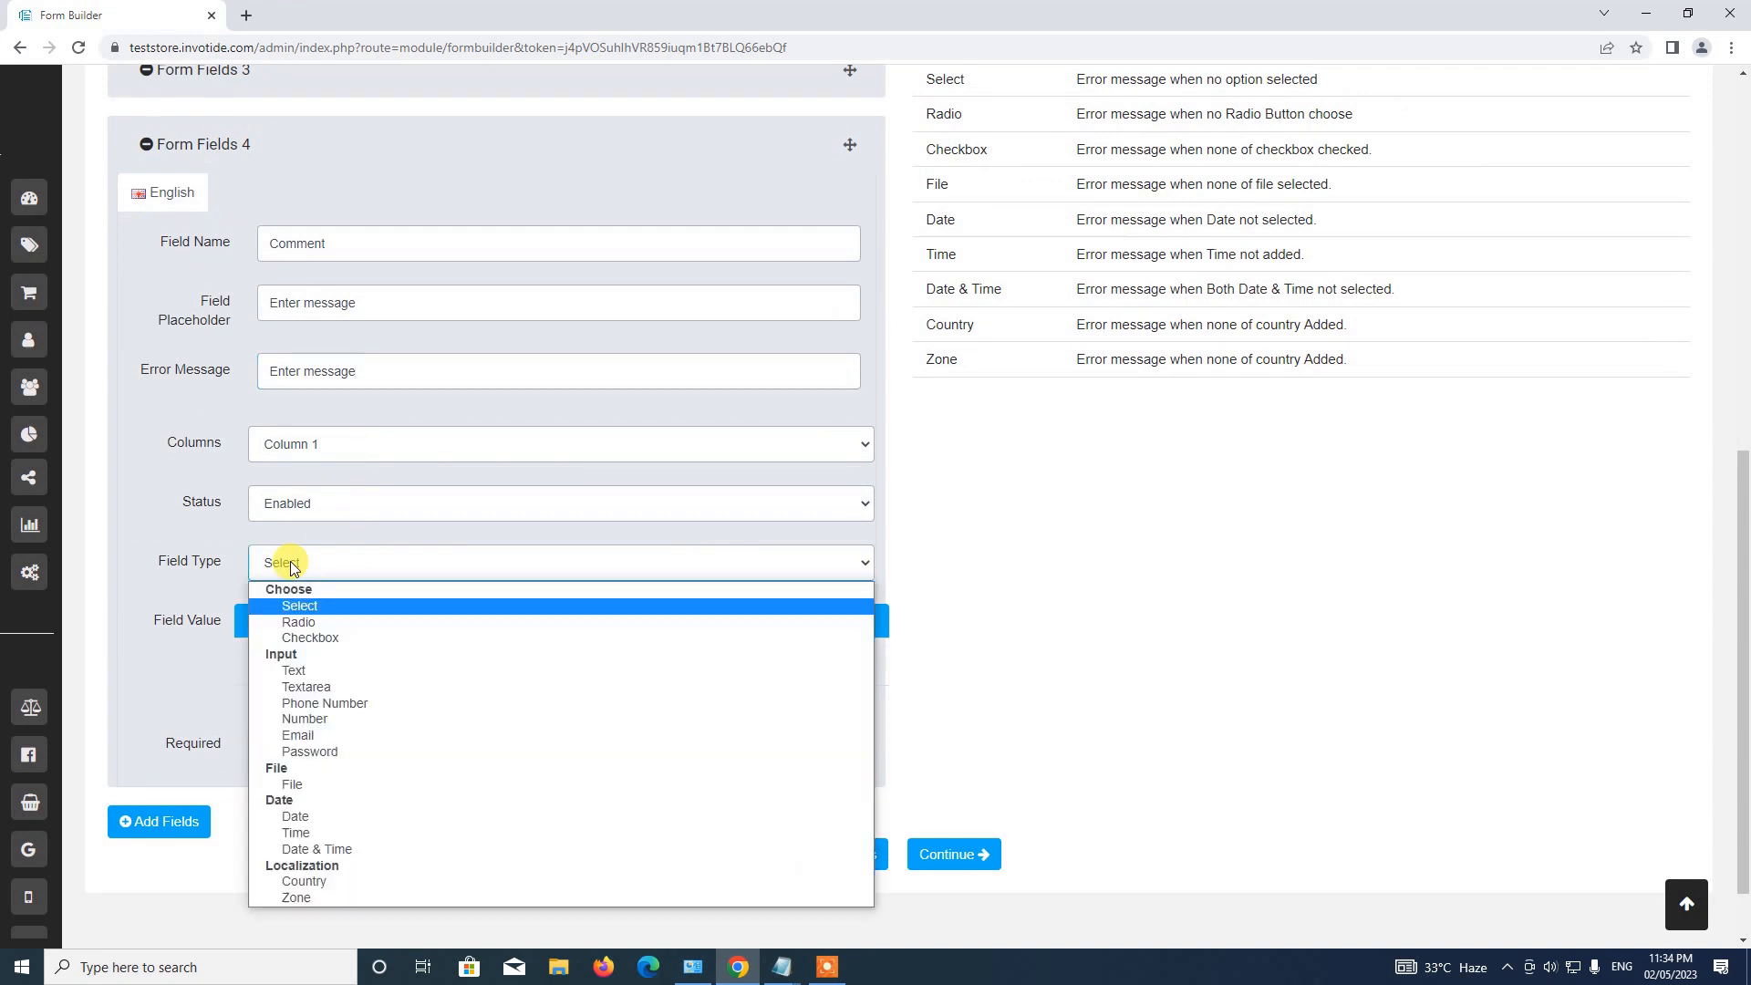
click(349, 686)
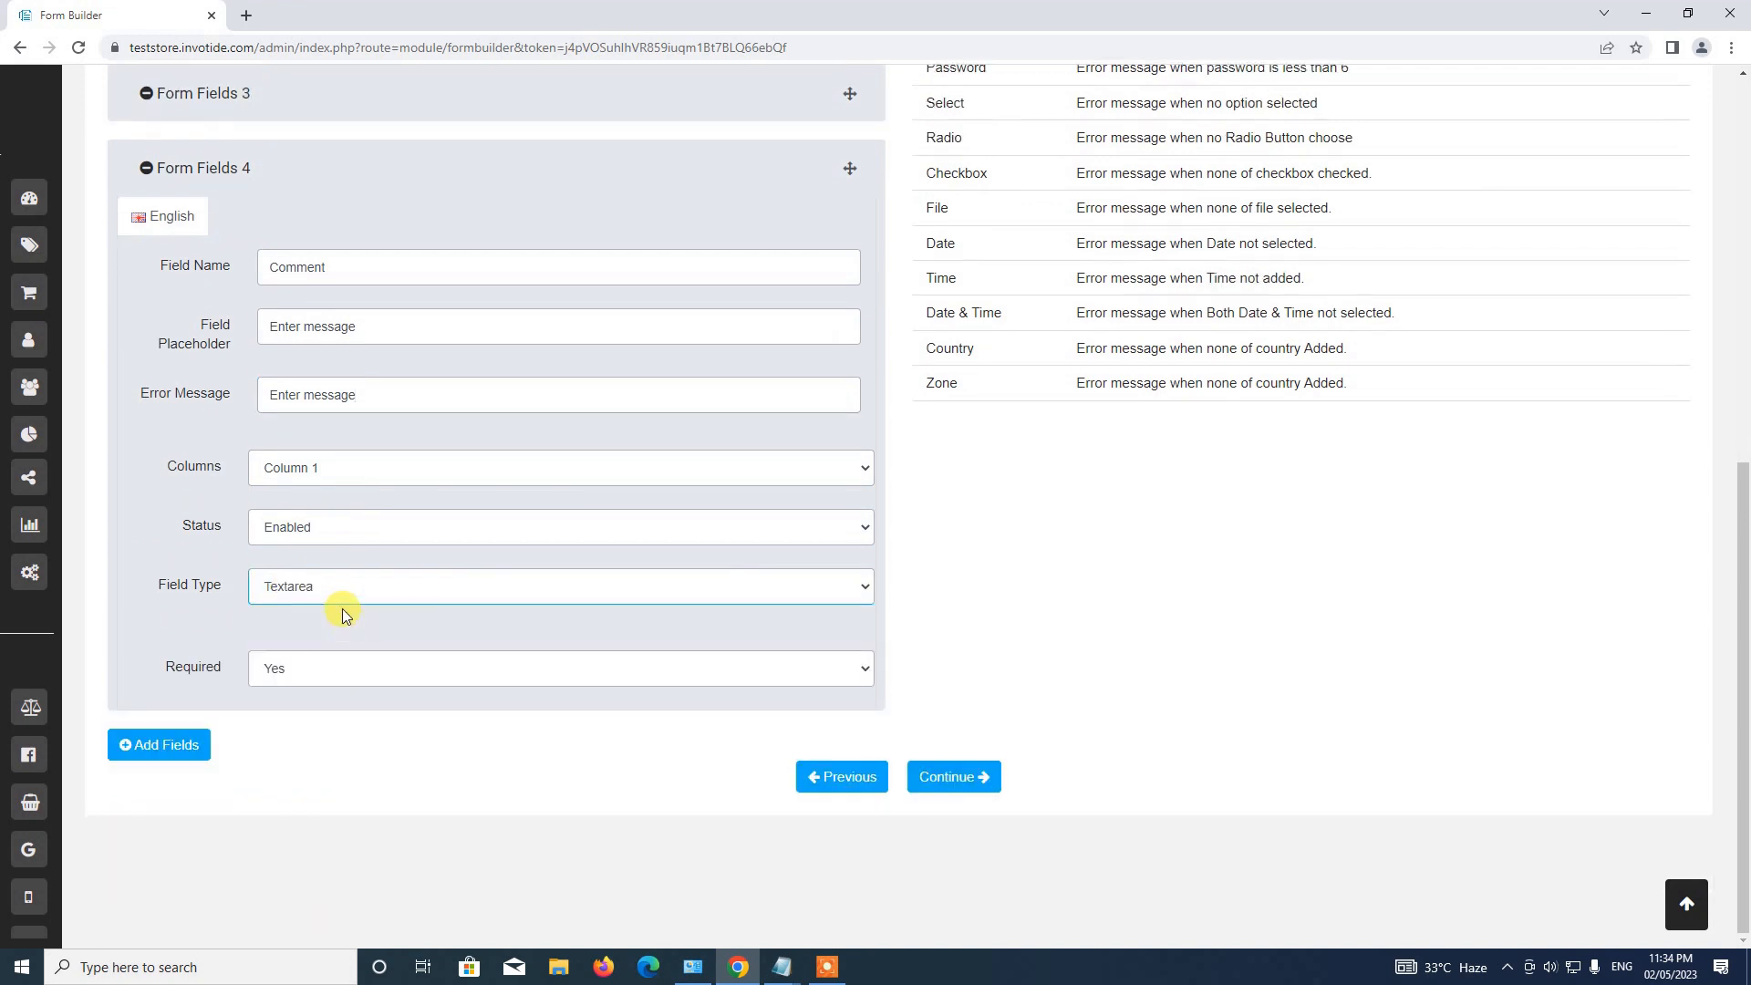
click(283, 666)
click(281, 709)
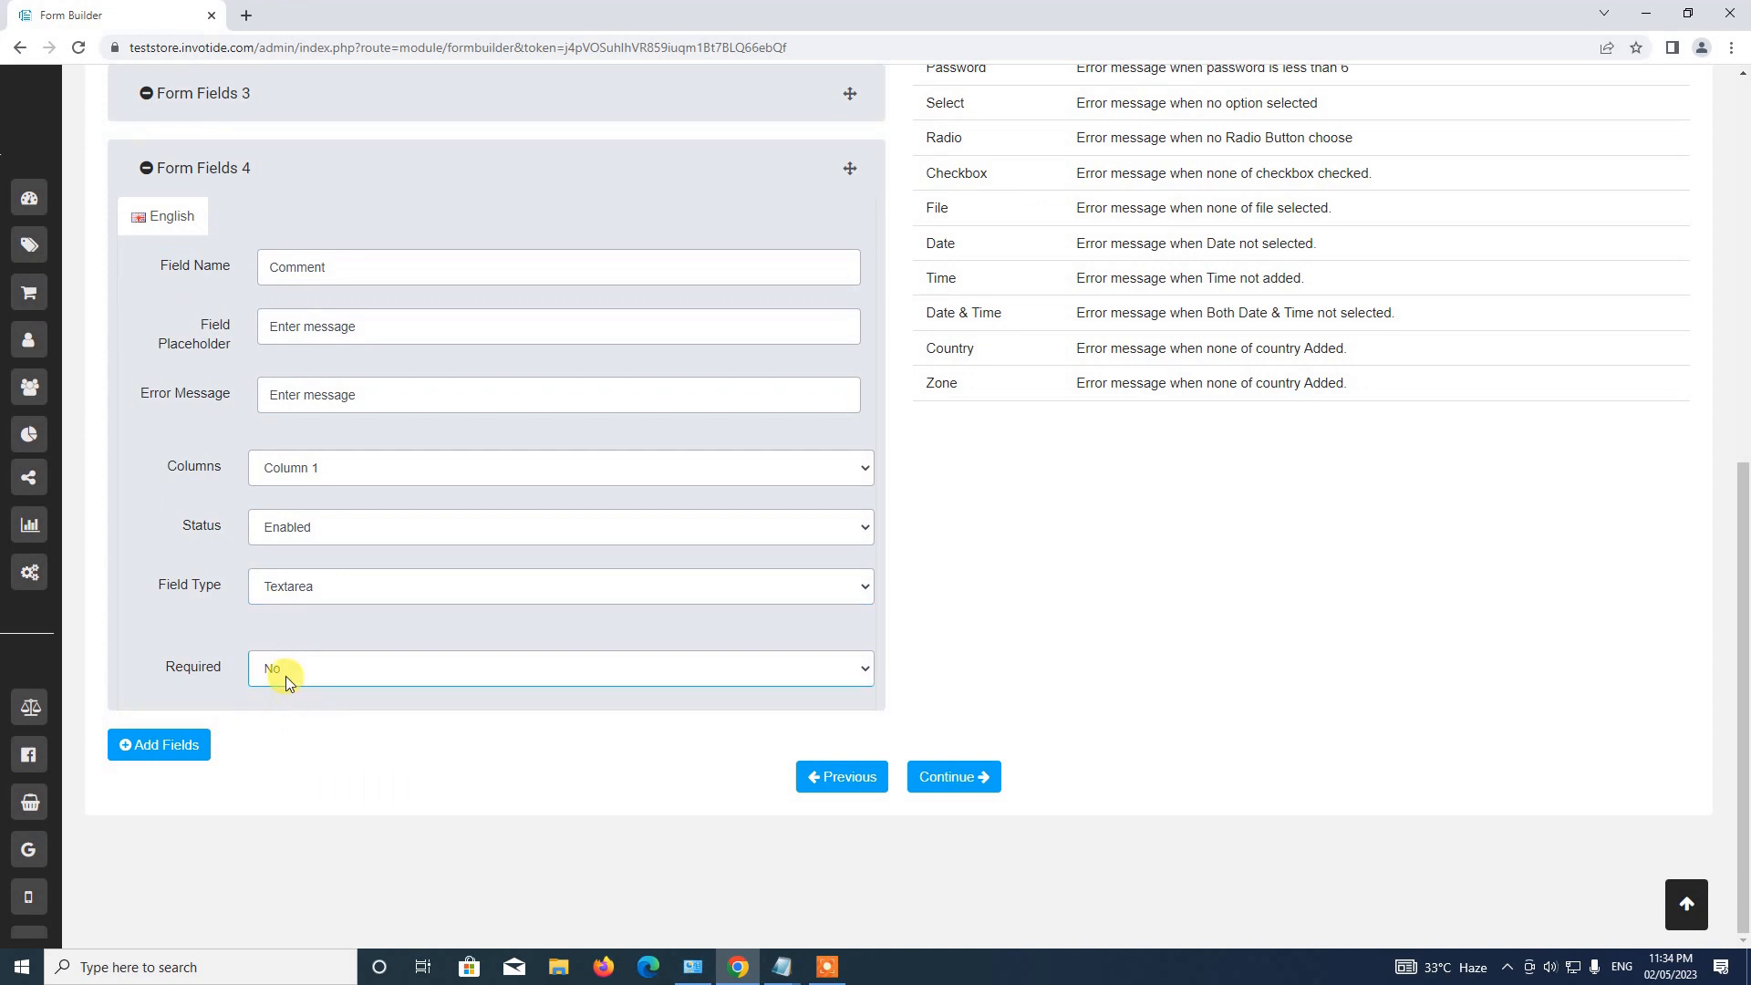
click(260, 185)
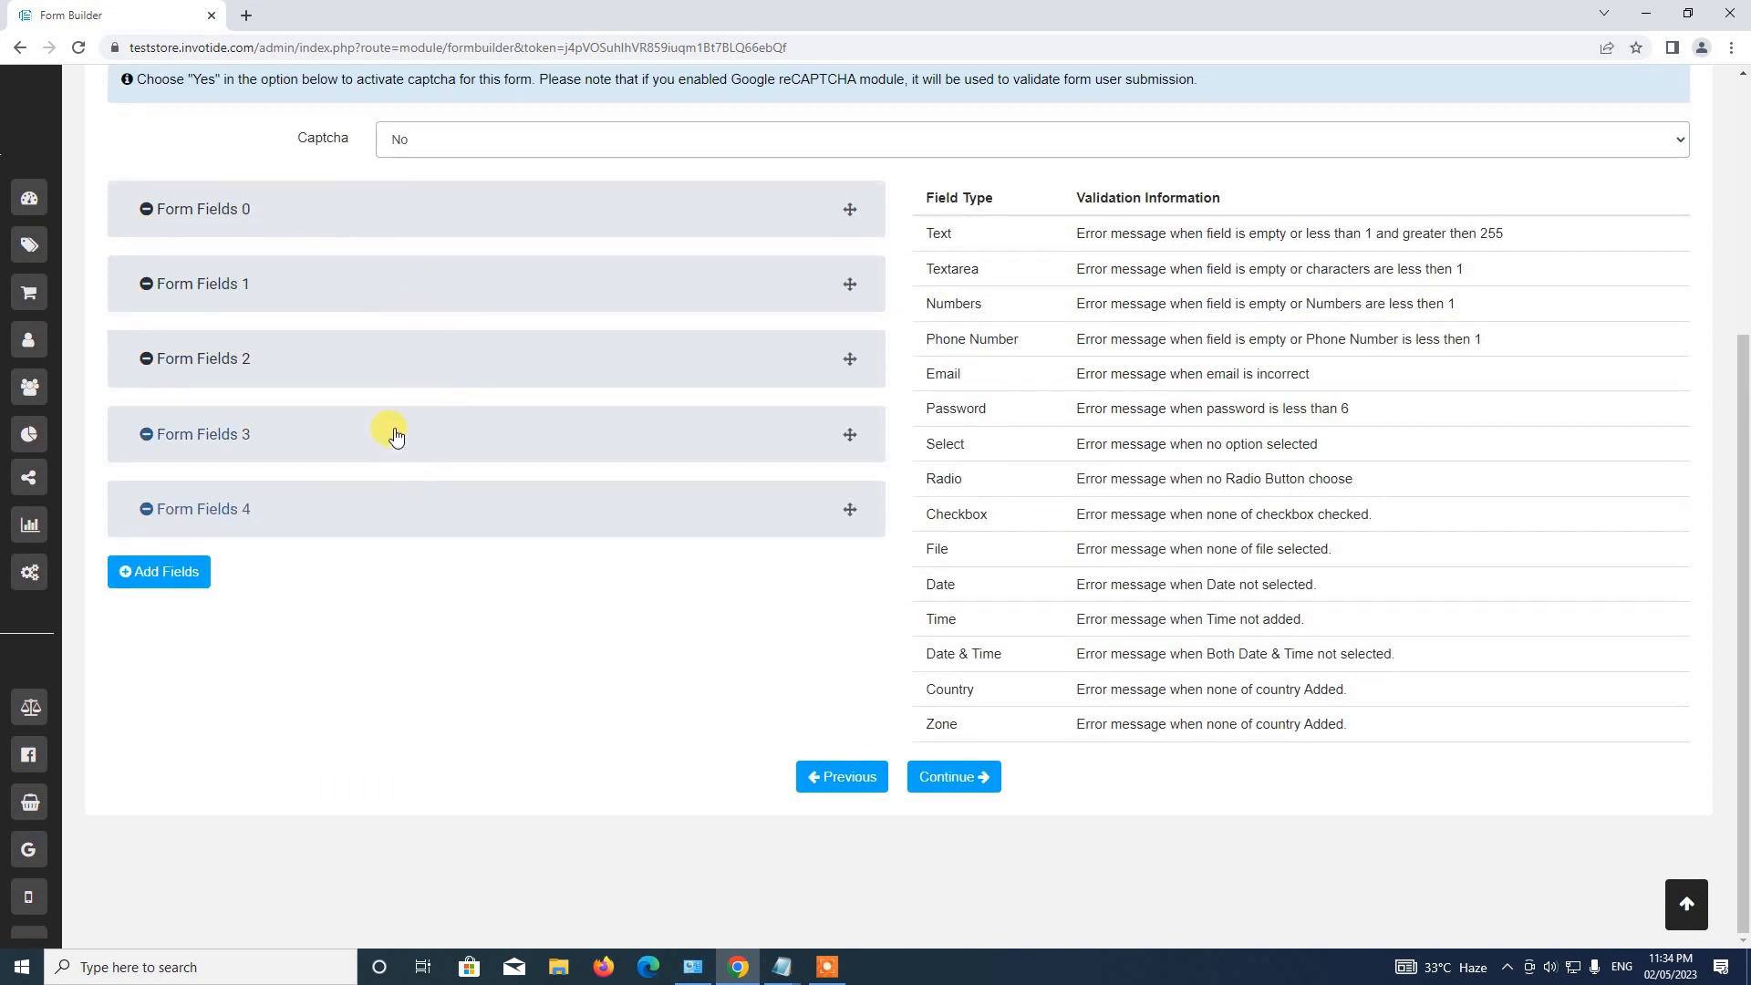
click(958, 780)
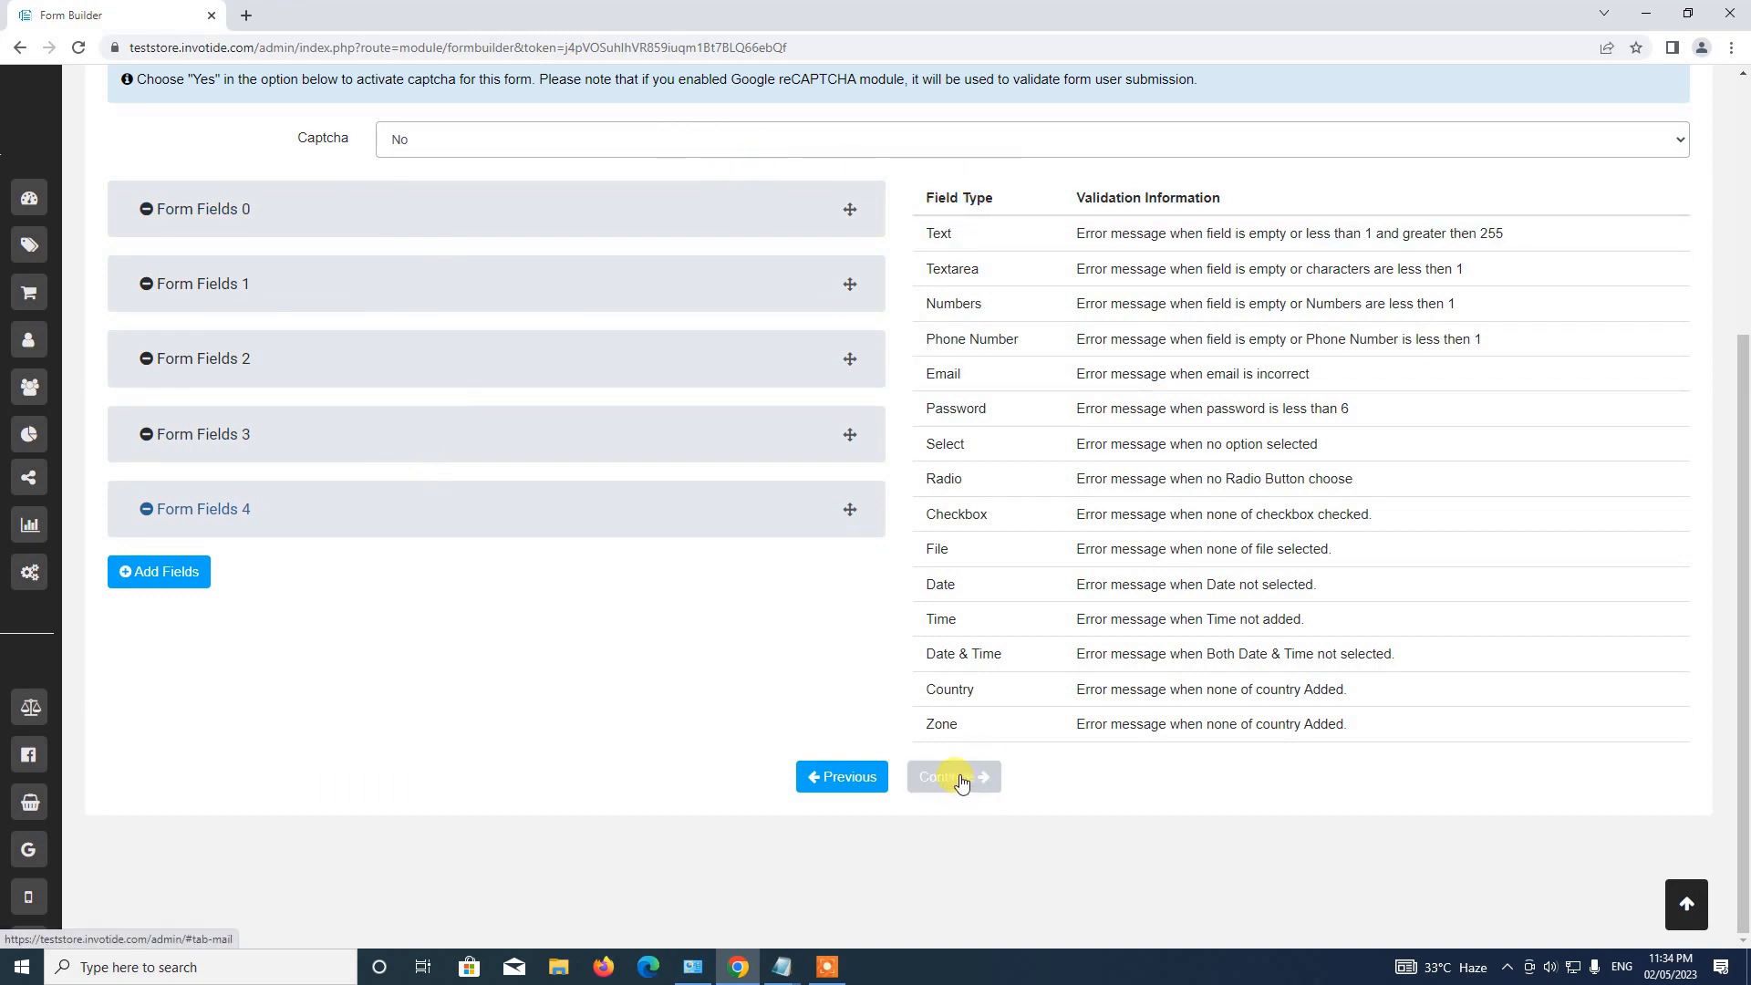
Set the form's Captcha to Yes, then continue to the Notification tab.
click(959, 777)
scroll(963, 745, down, 8)
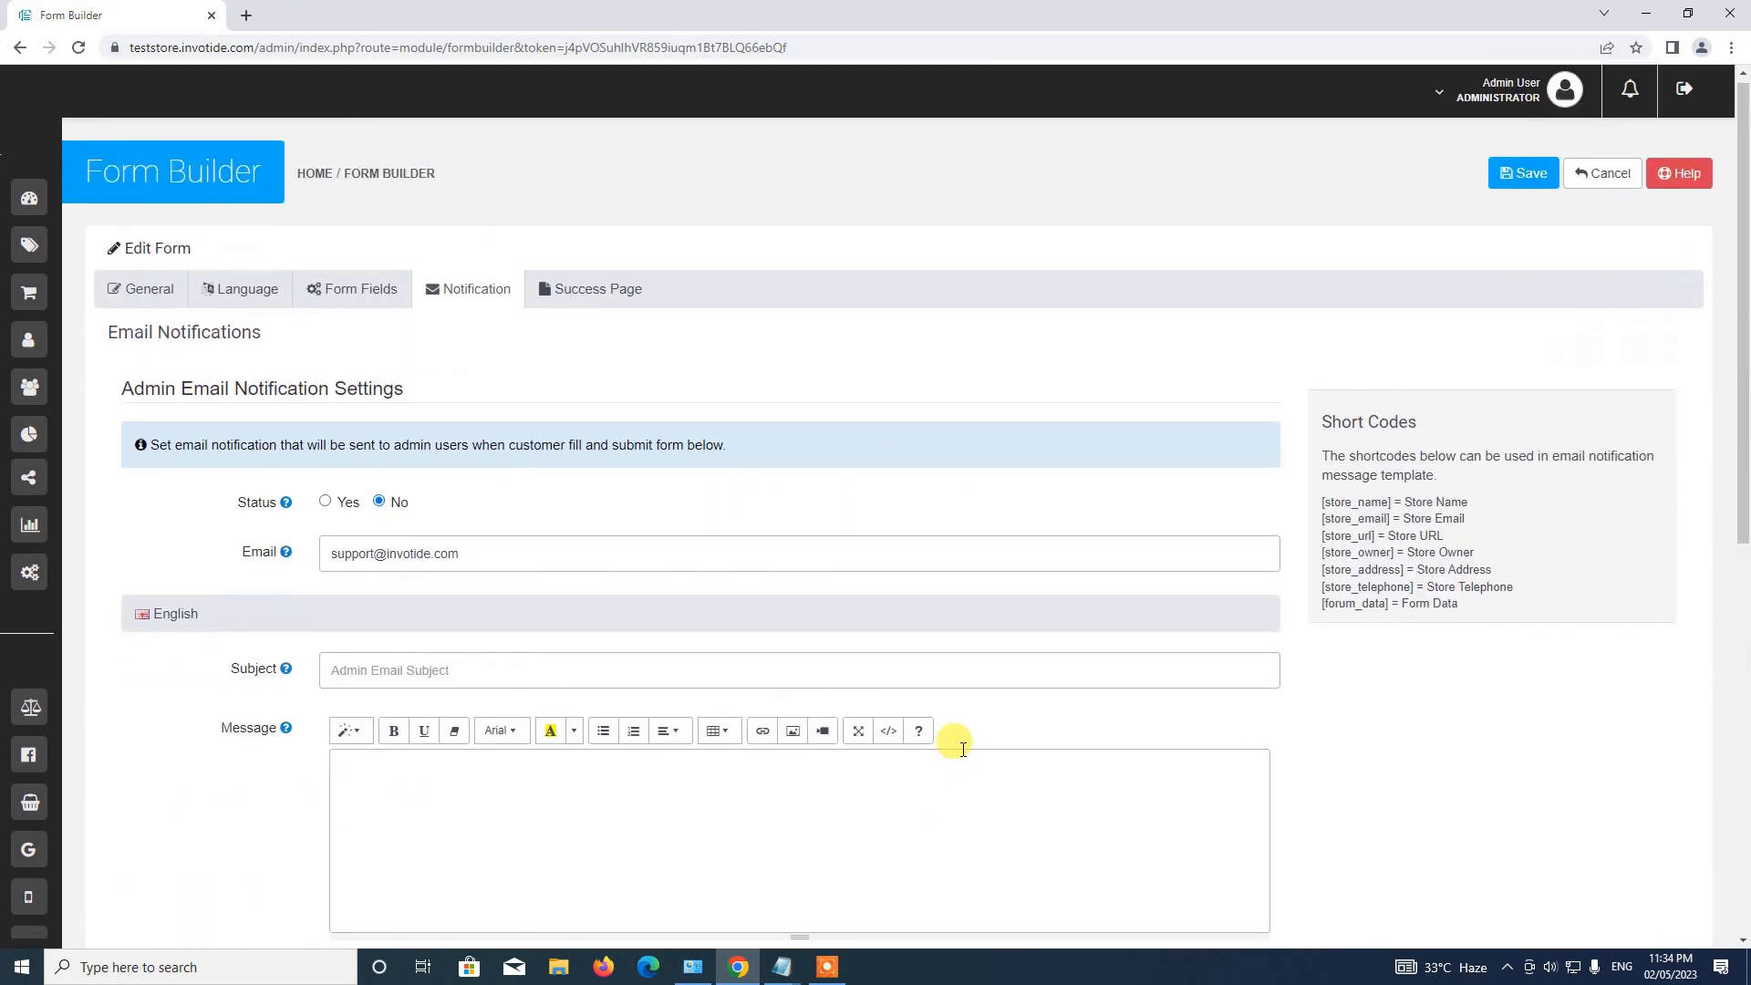
click(847, 781)
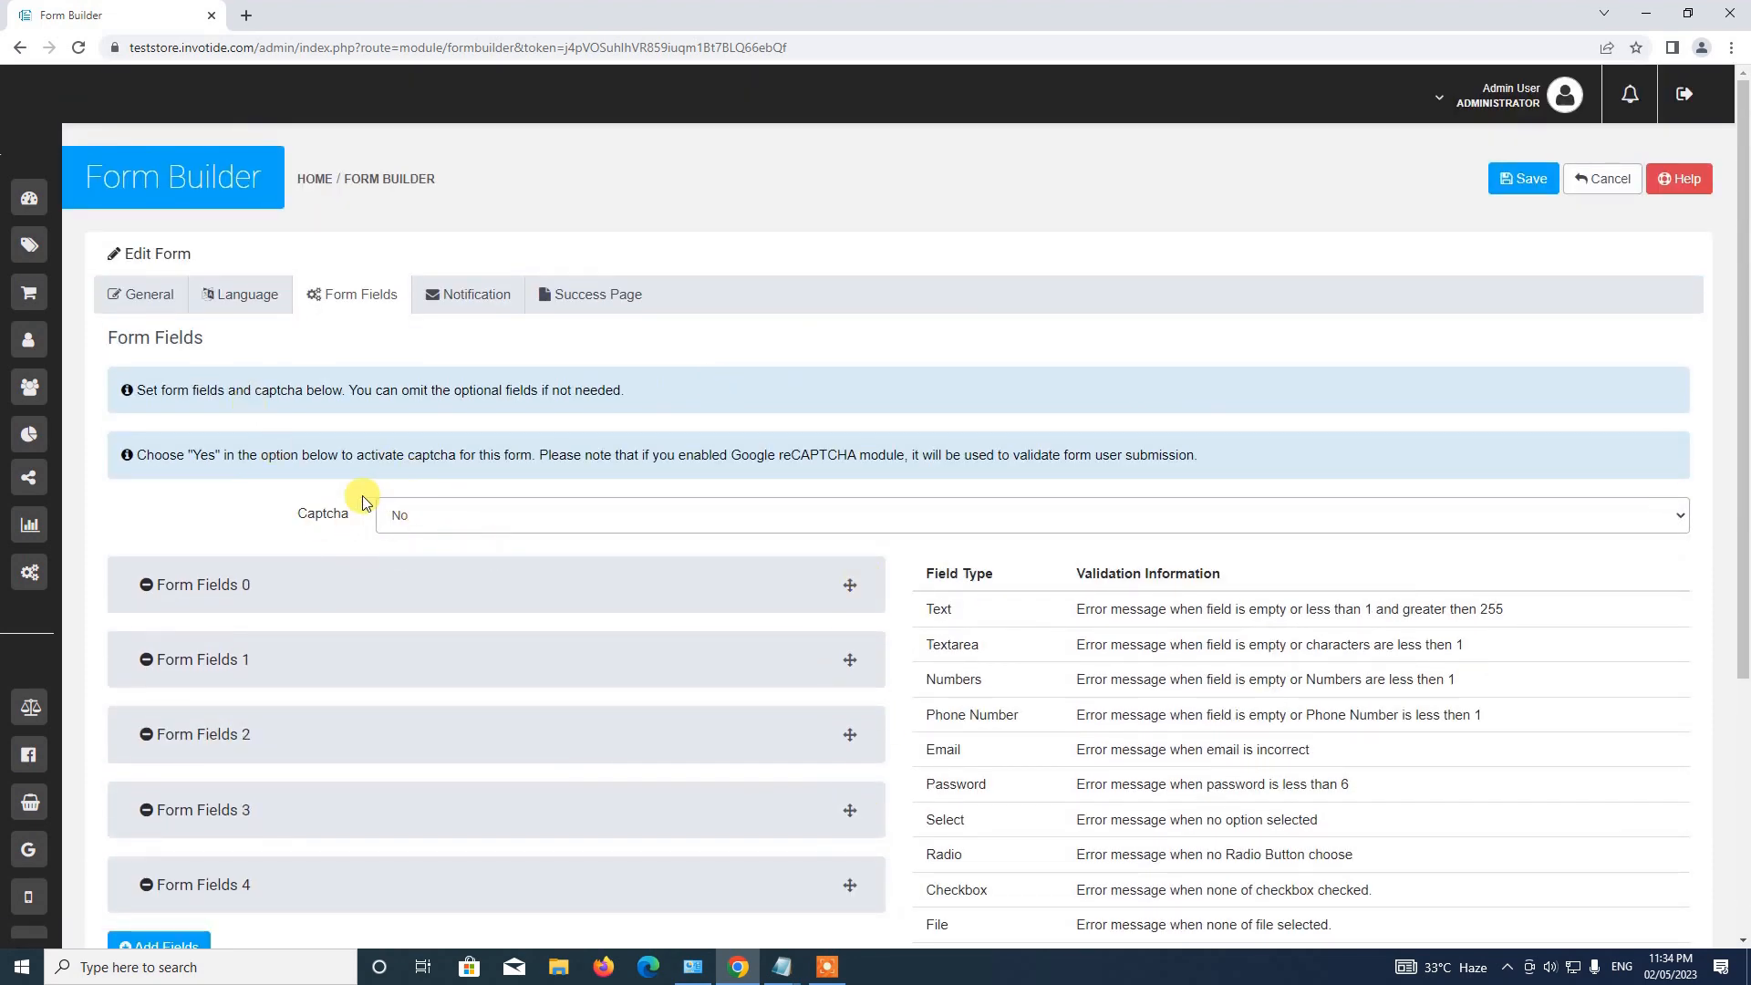
click(414, 517)
click(413, 554)
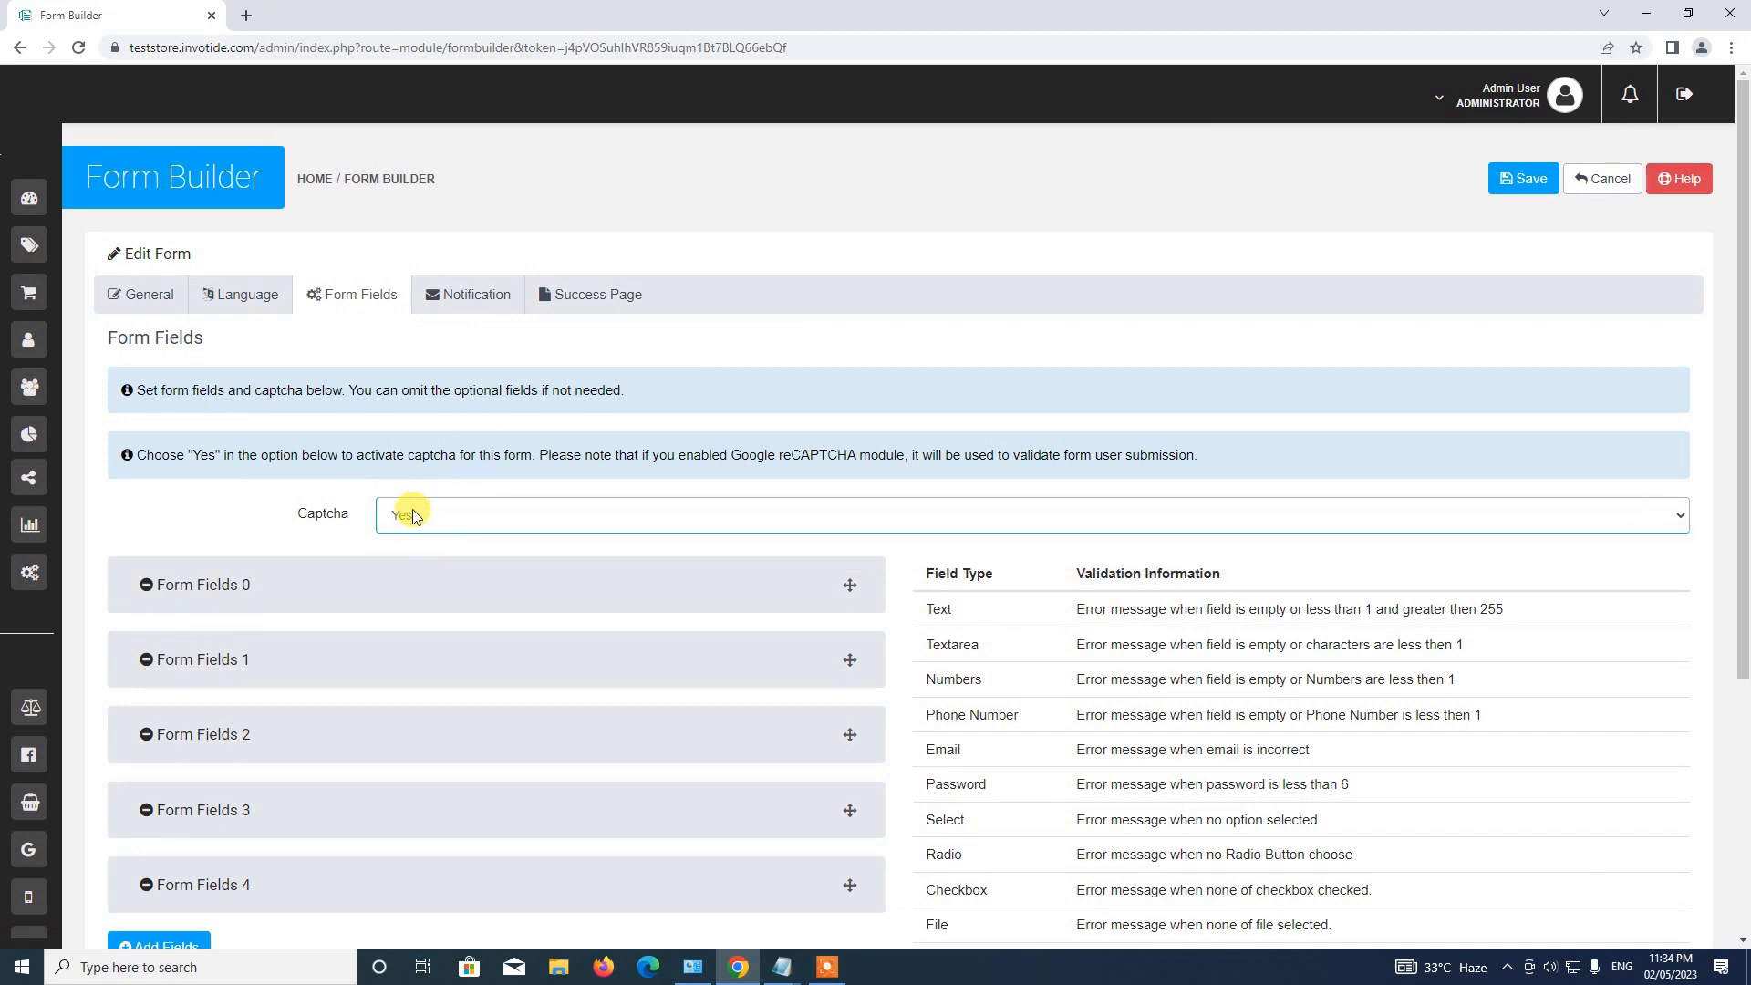
scroll(636, 499, down, 5)
click(949, 775)
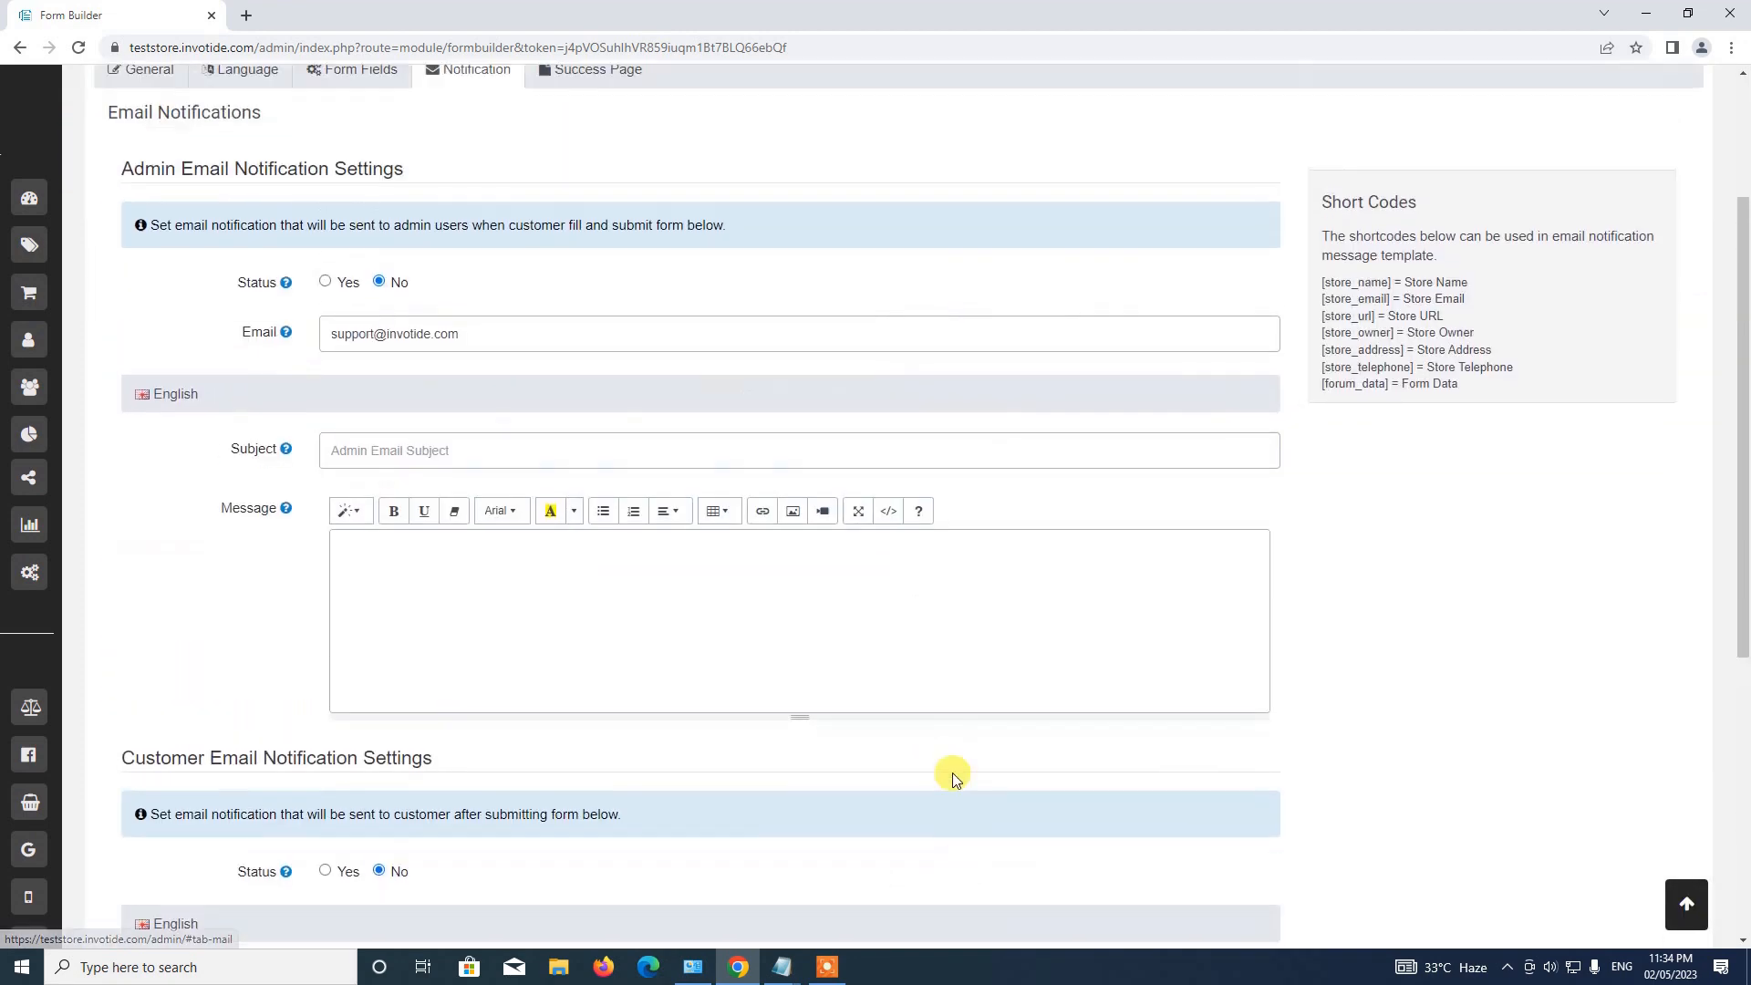
scroll(940, 763, down, 1)
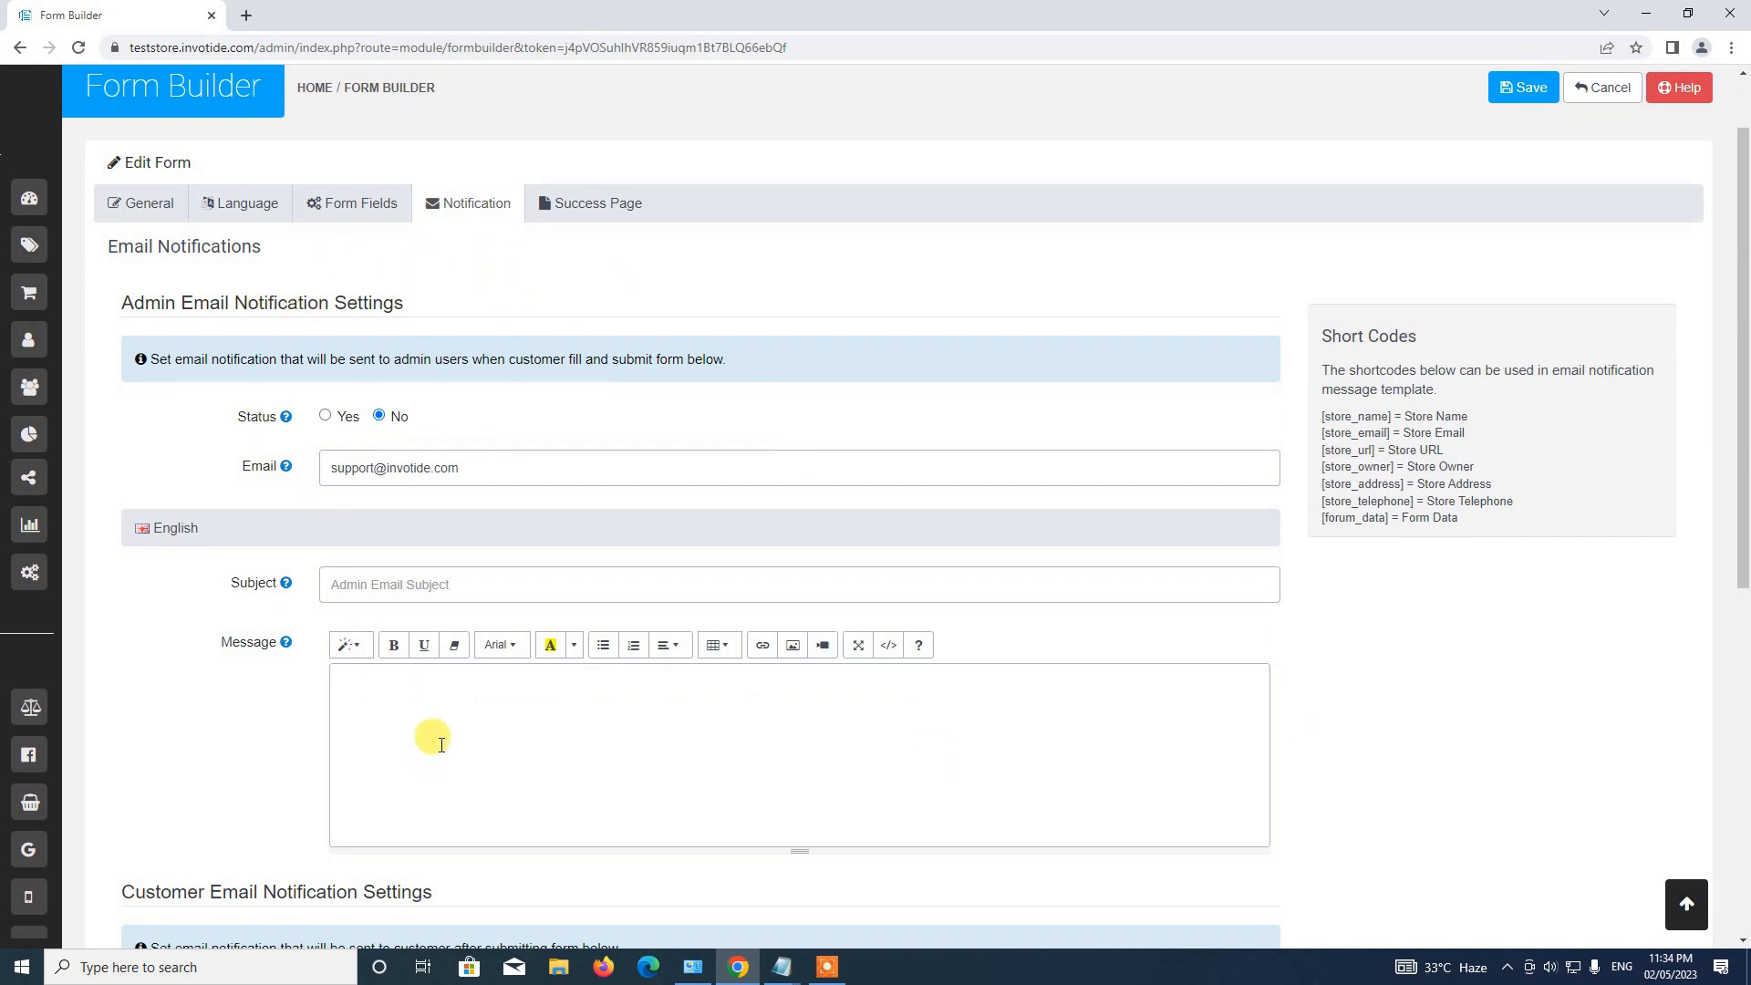
scroll(433, 738, down, 2)
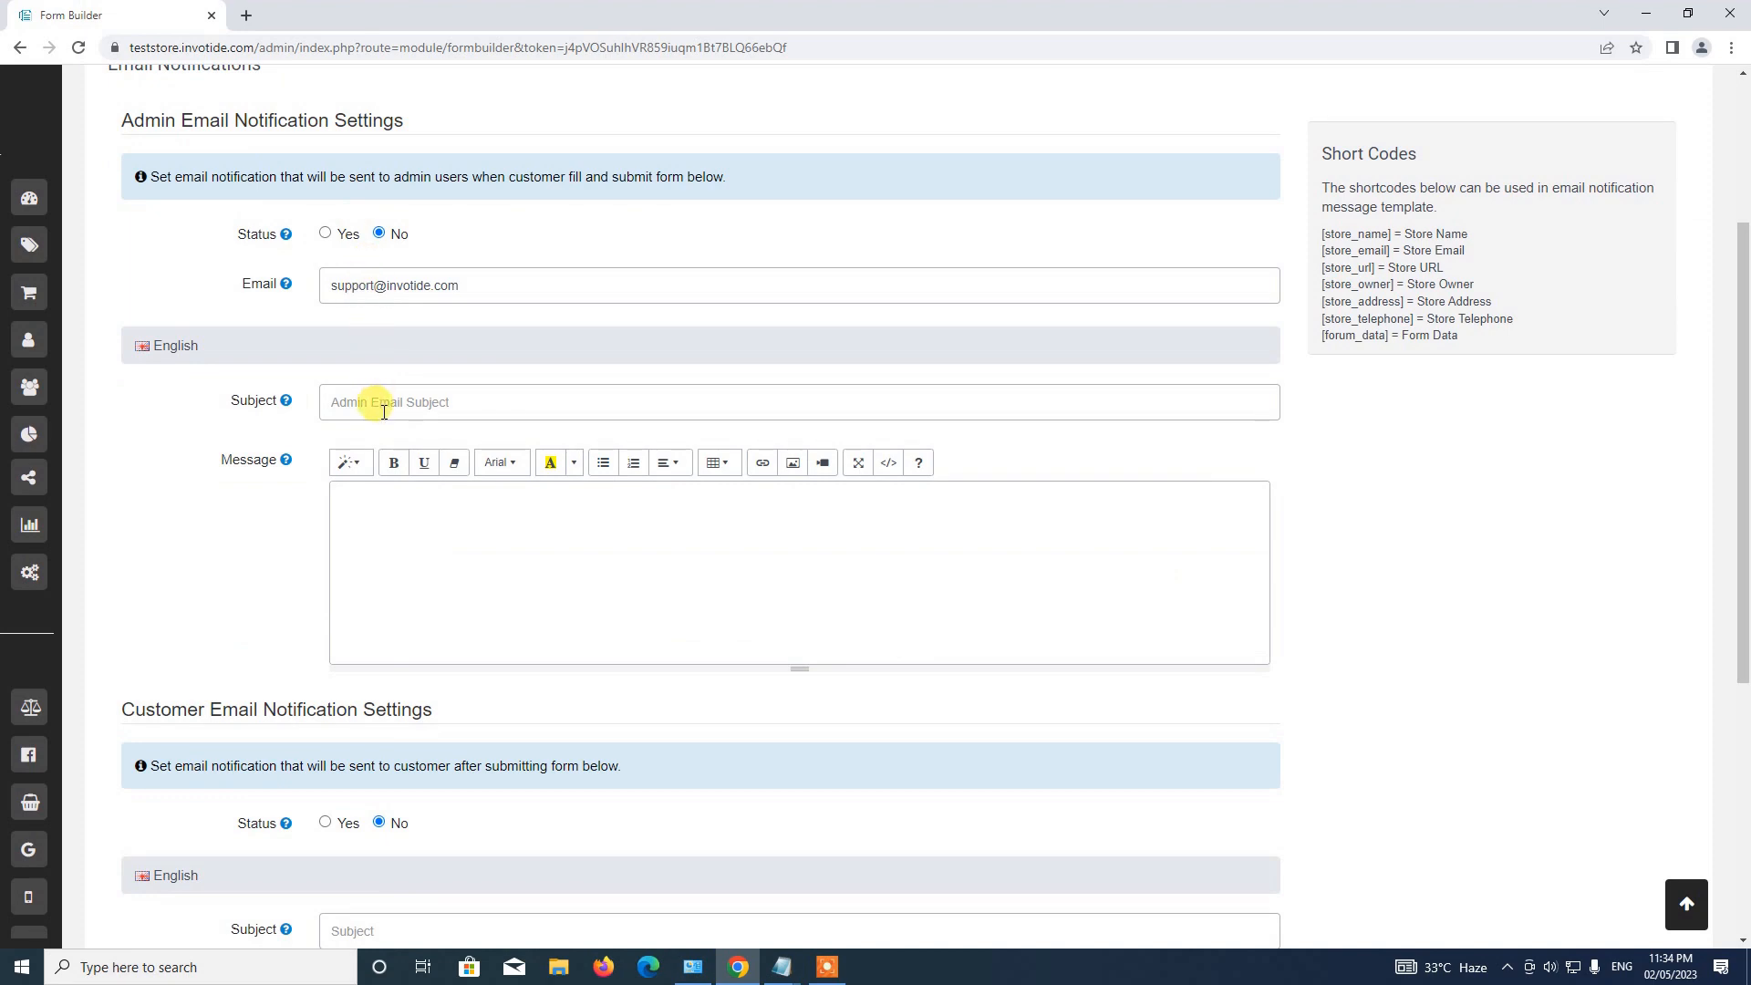
Set Admin Email Notification Status to Yes and leave the support address as recipient.
scroll(383, 411, down, 5)
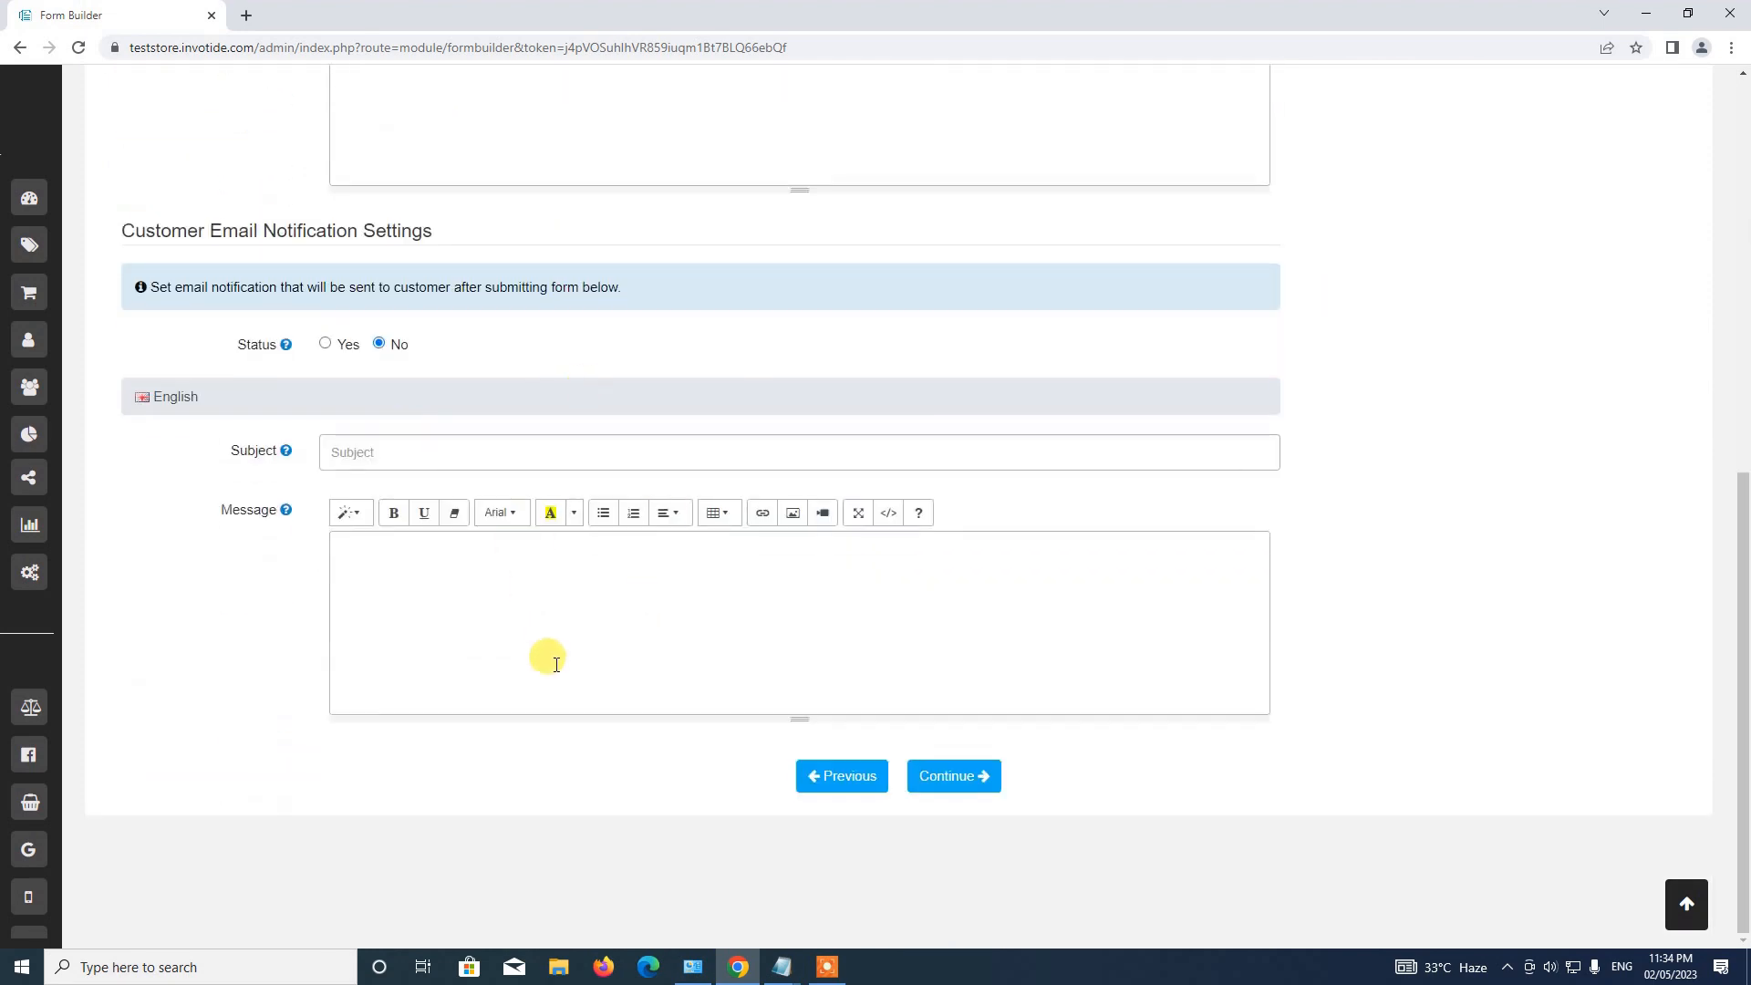
scroll(555, 663, up, 8)
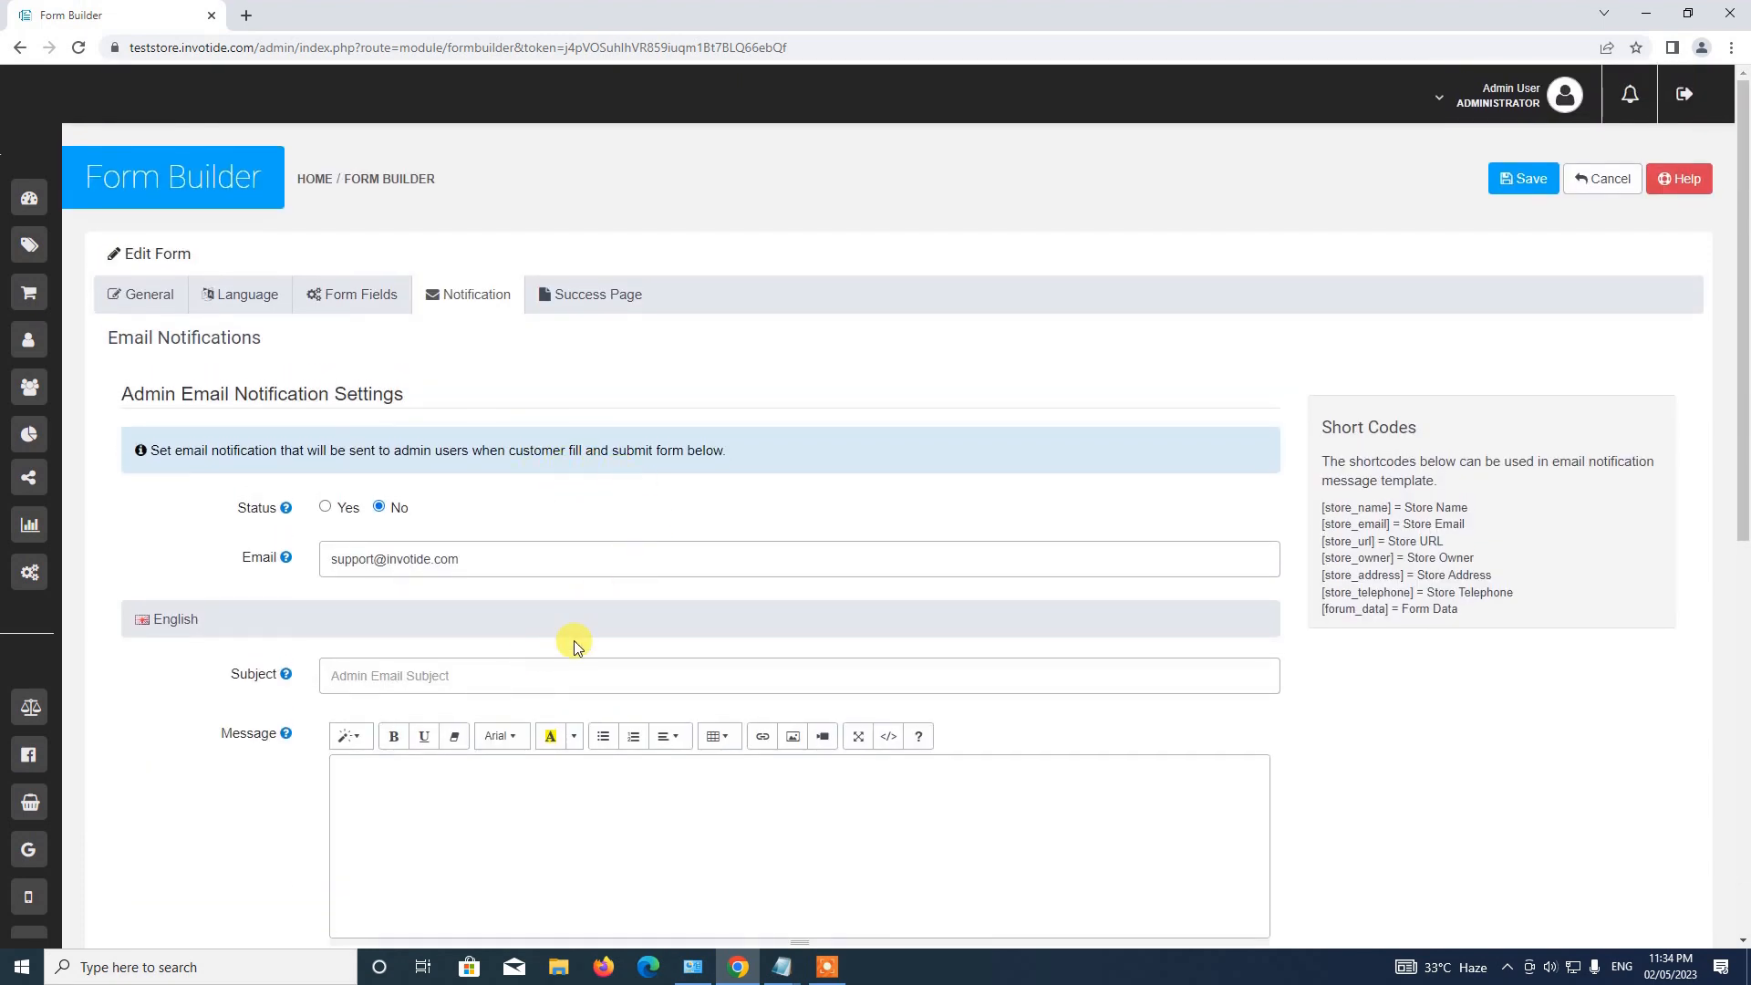
scroll(573, 640, down, 2)
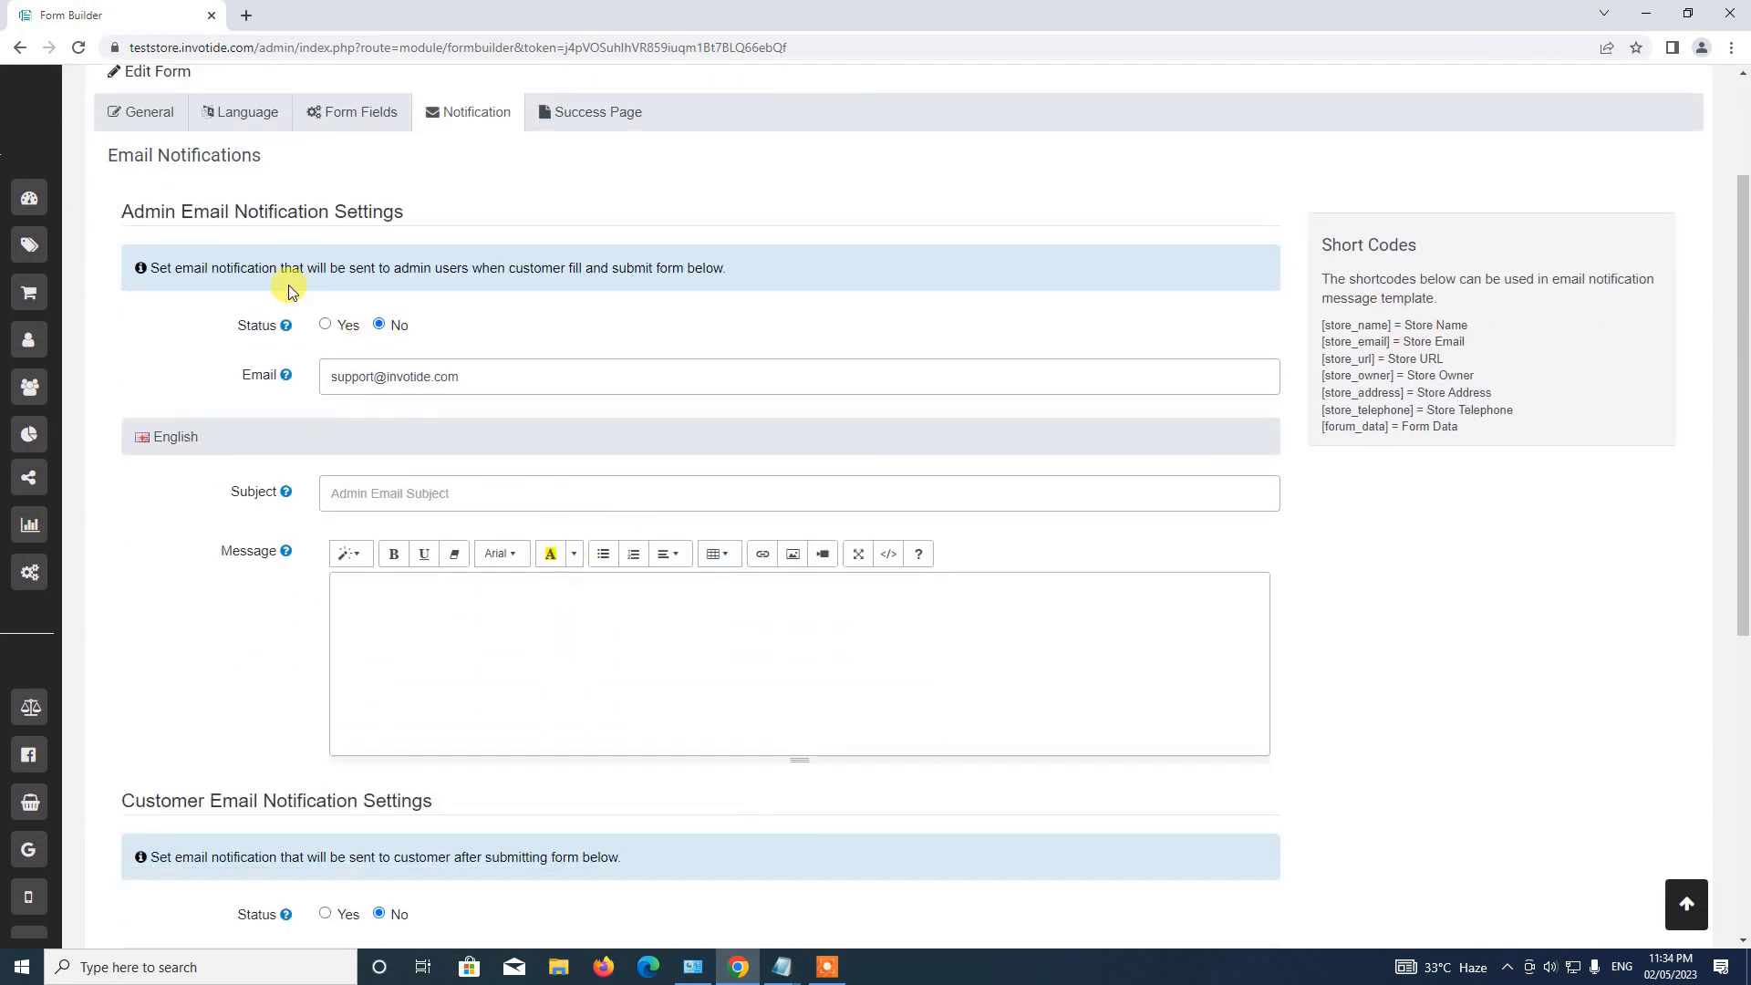
click(326, 326)
drag(340, 375, 480, 365)
click(509, 385)
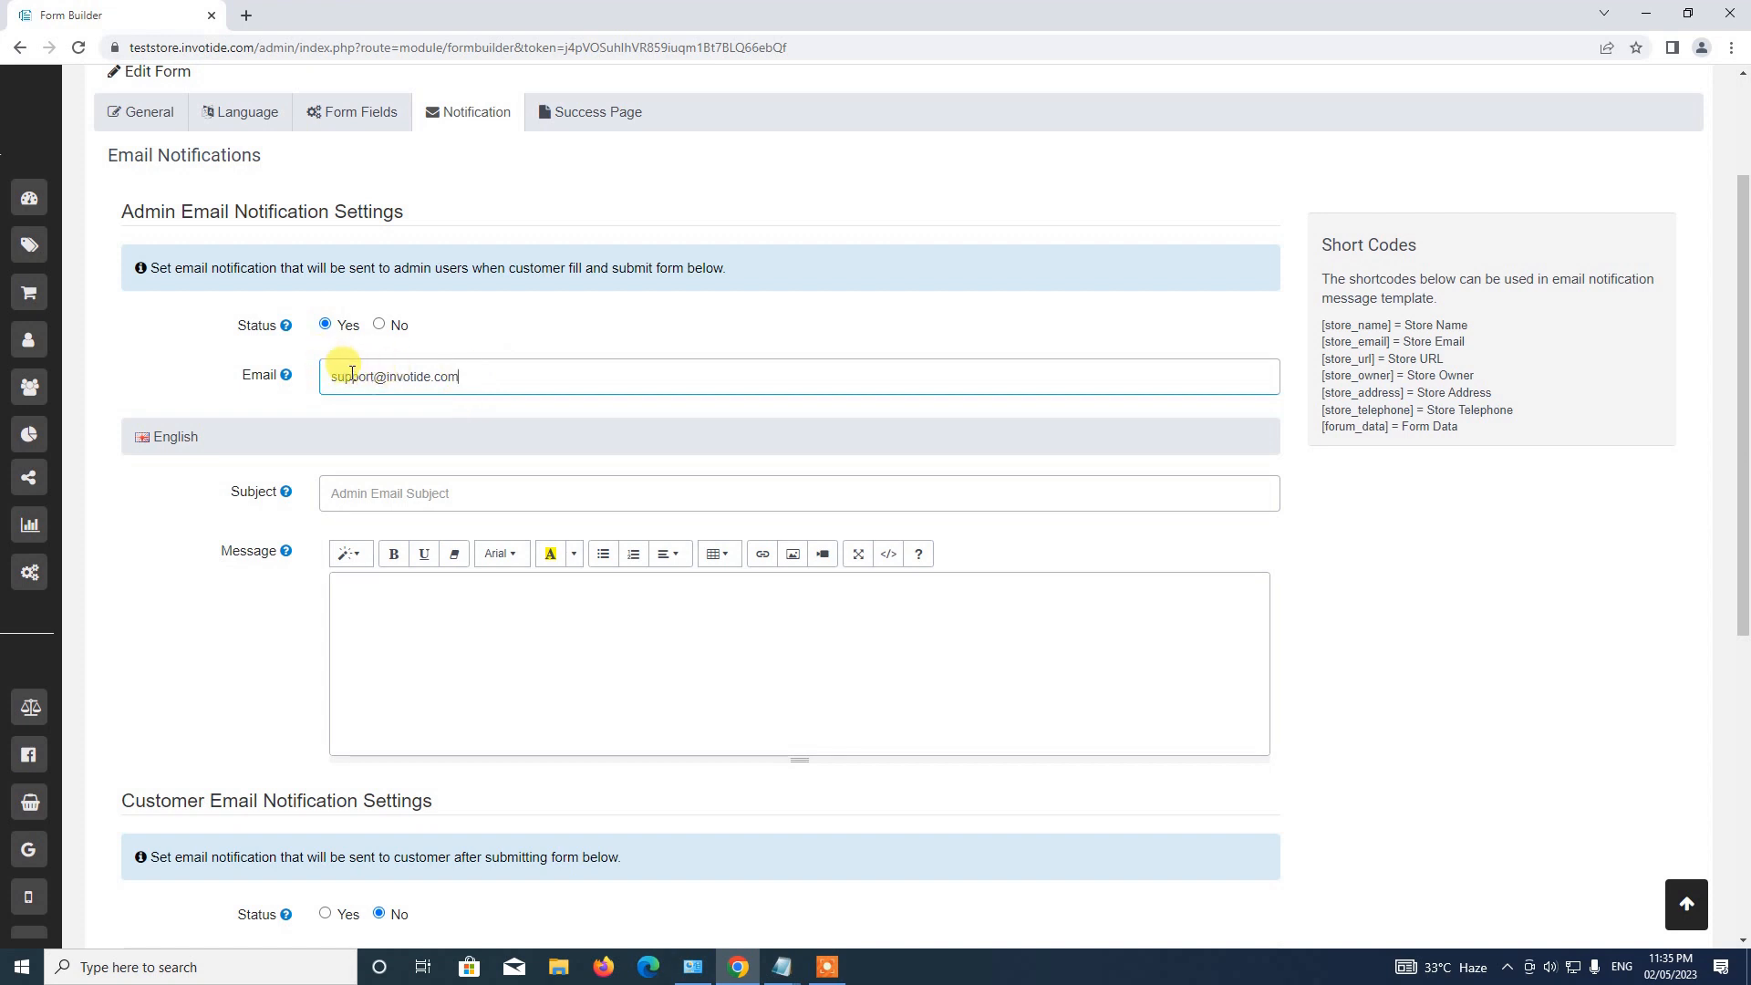
scroll(379, 411, down, 2)
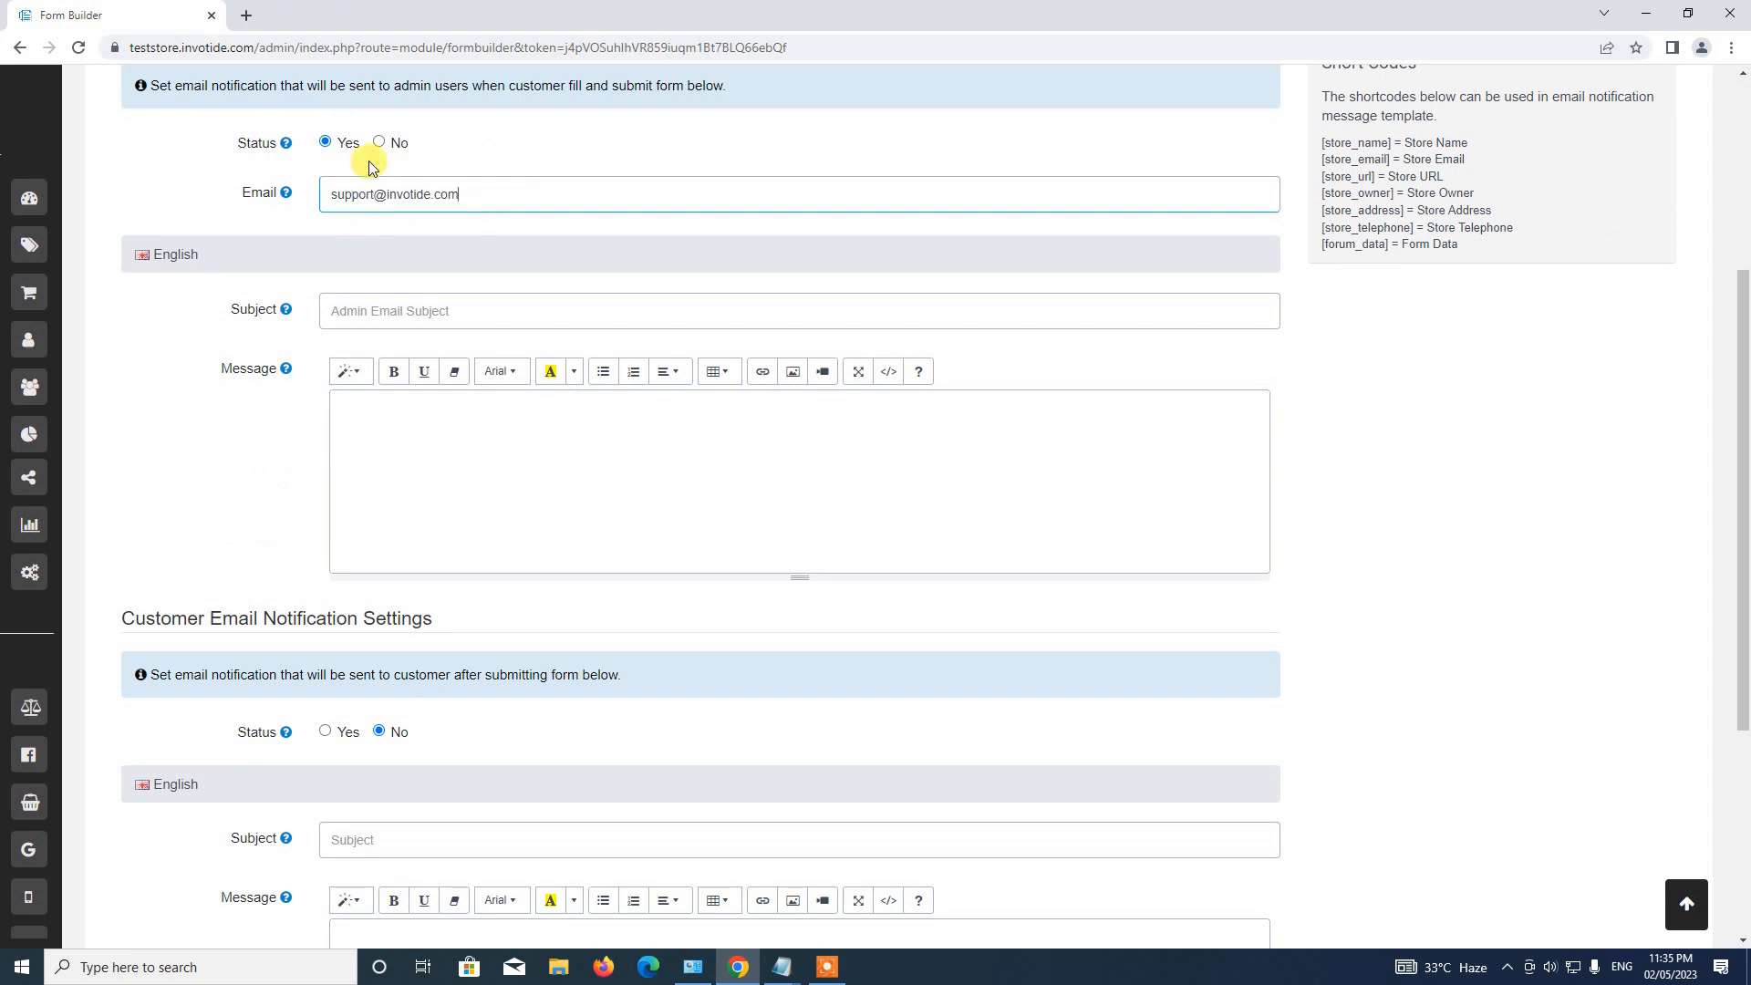
scroll(403, 265, down, 1)
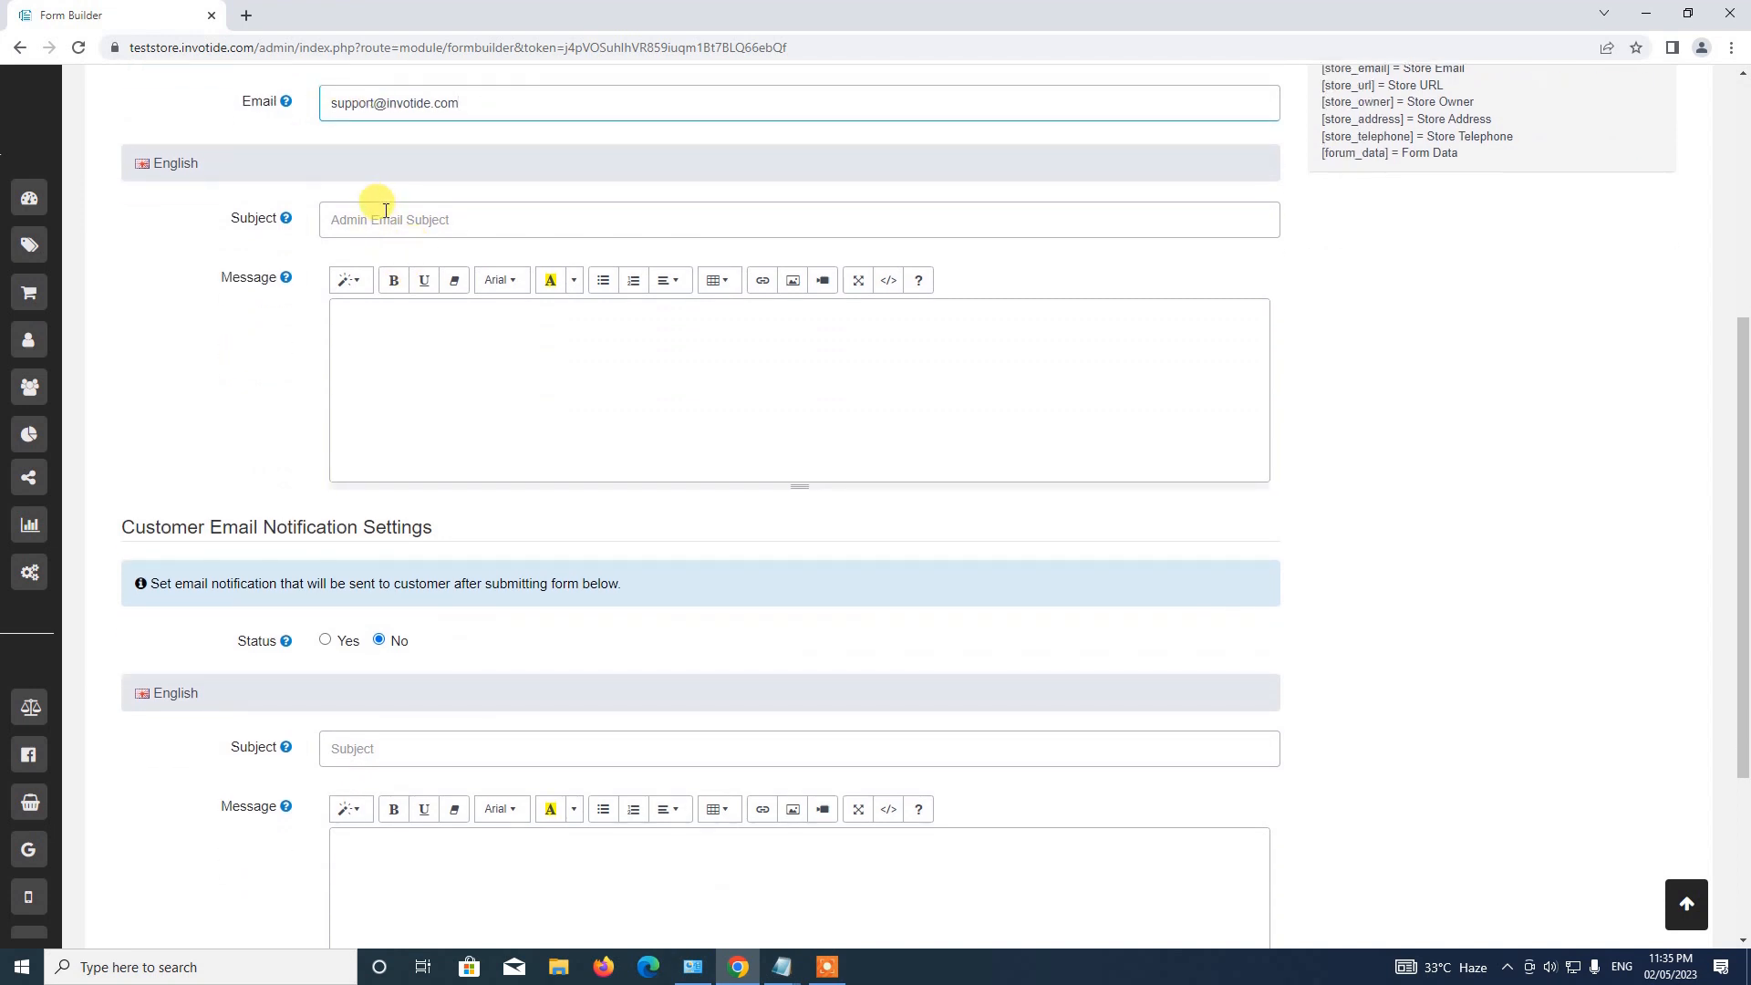
Paste 'New Form Submission' from the notes as the admin email subject.
click(782, 967)
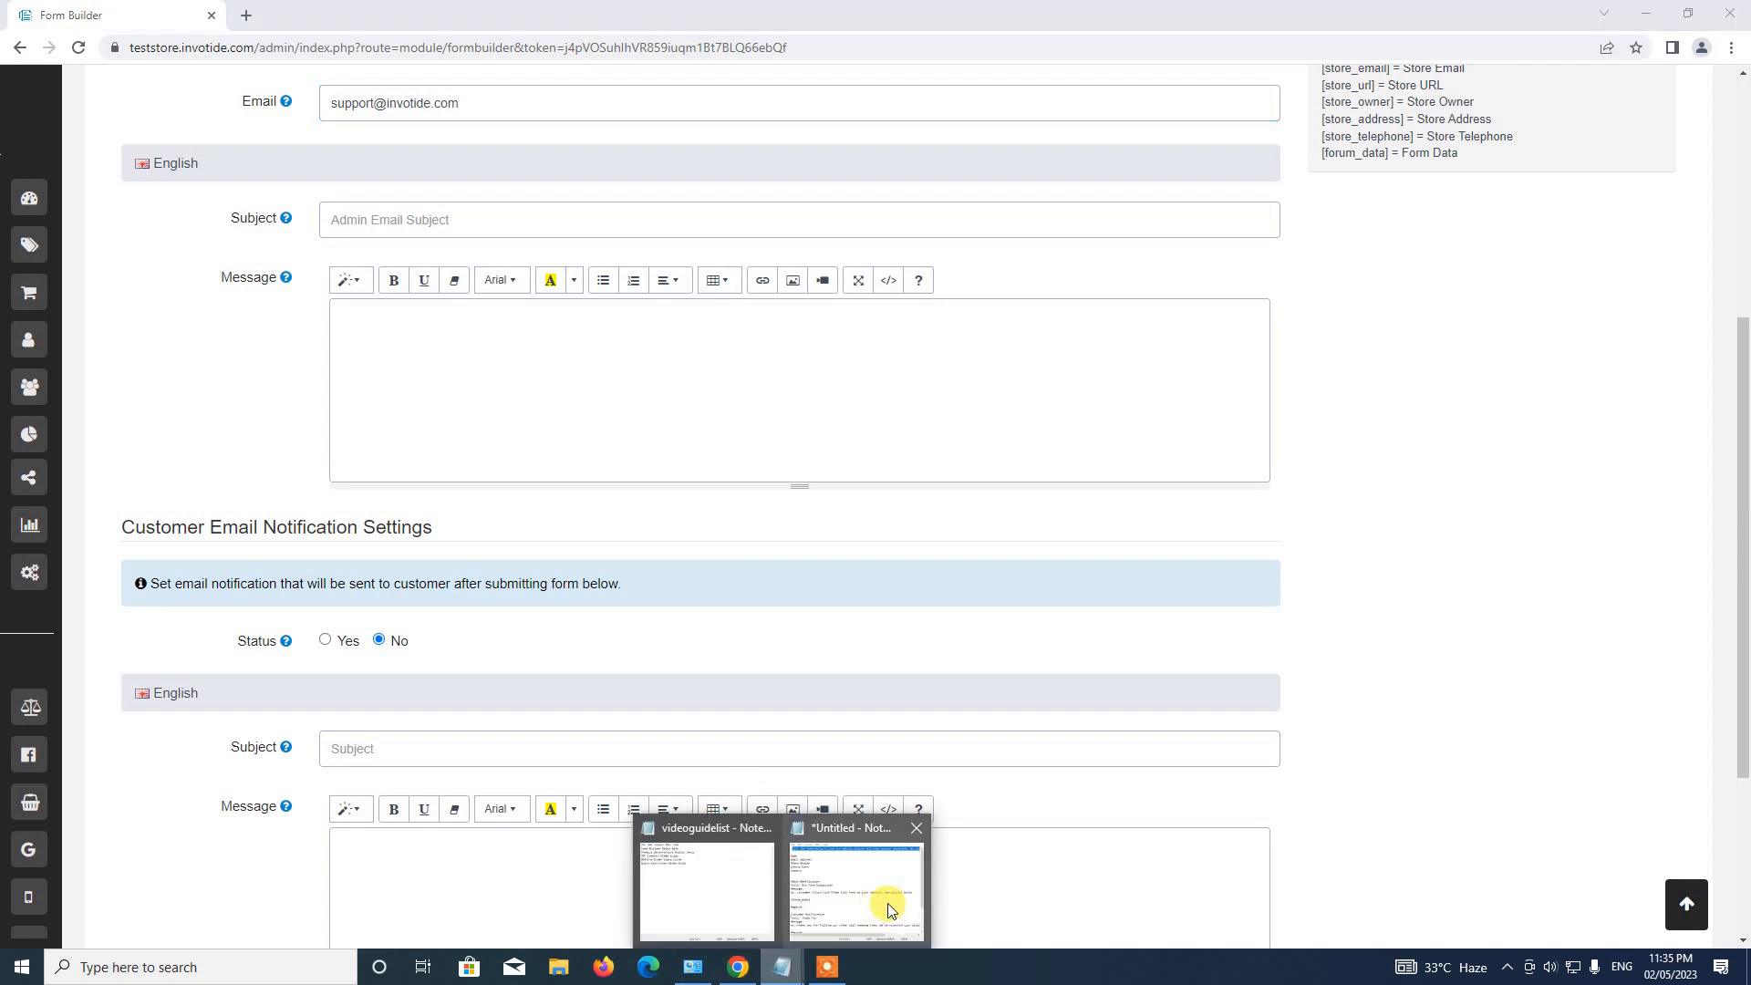
click(889, 910)
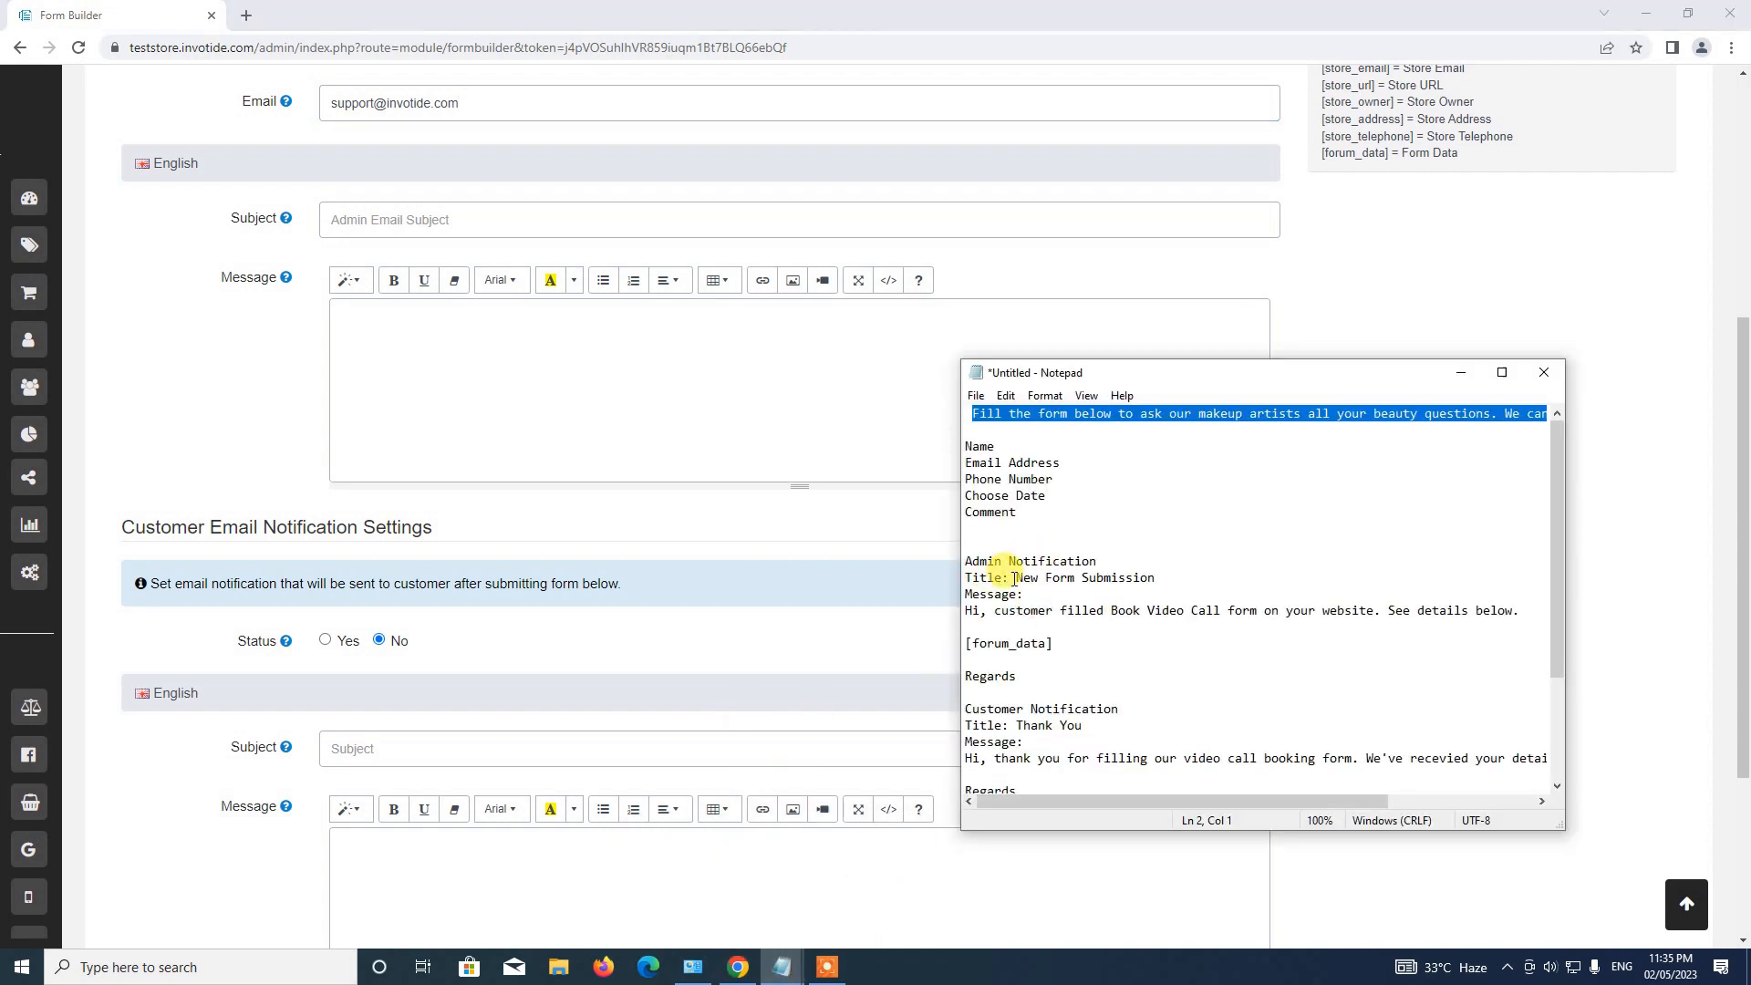
drag(1014, 579, 1168, 580)
key(ctrl+c)
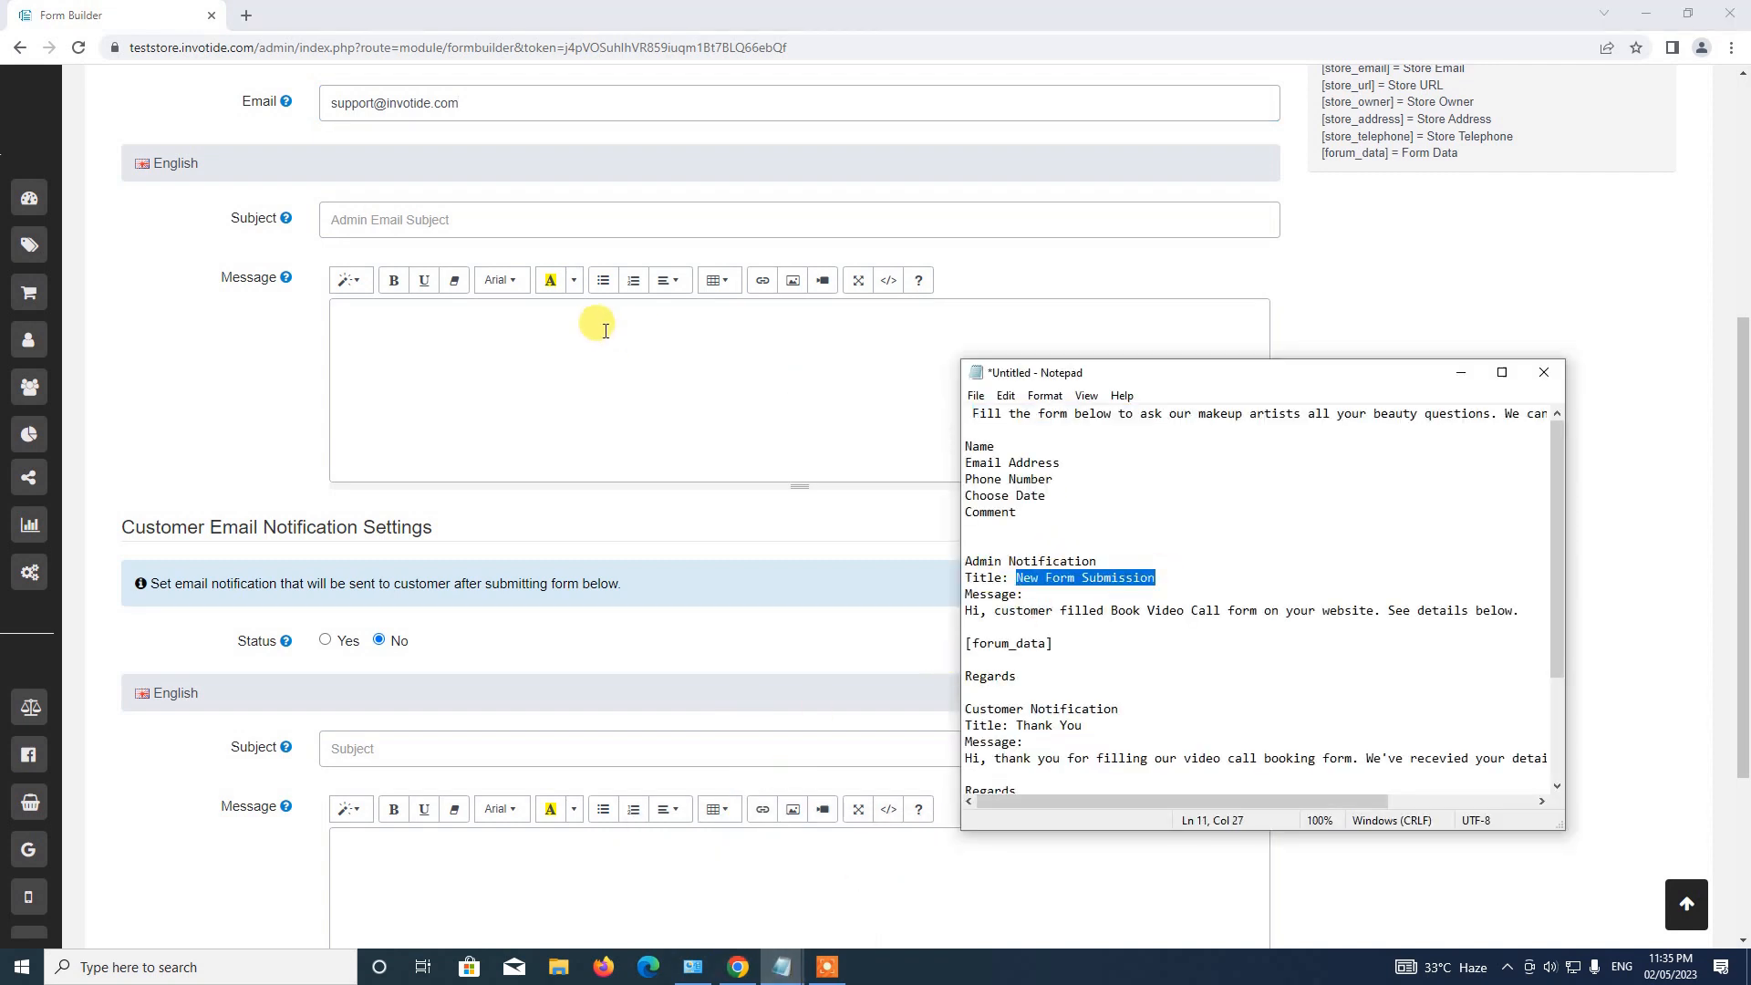
click(353, 218)
key(ctrl+v)
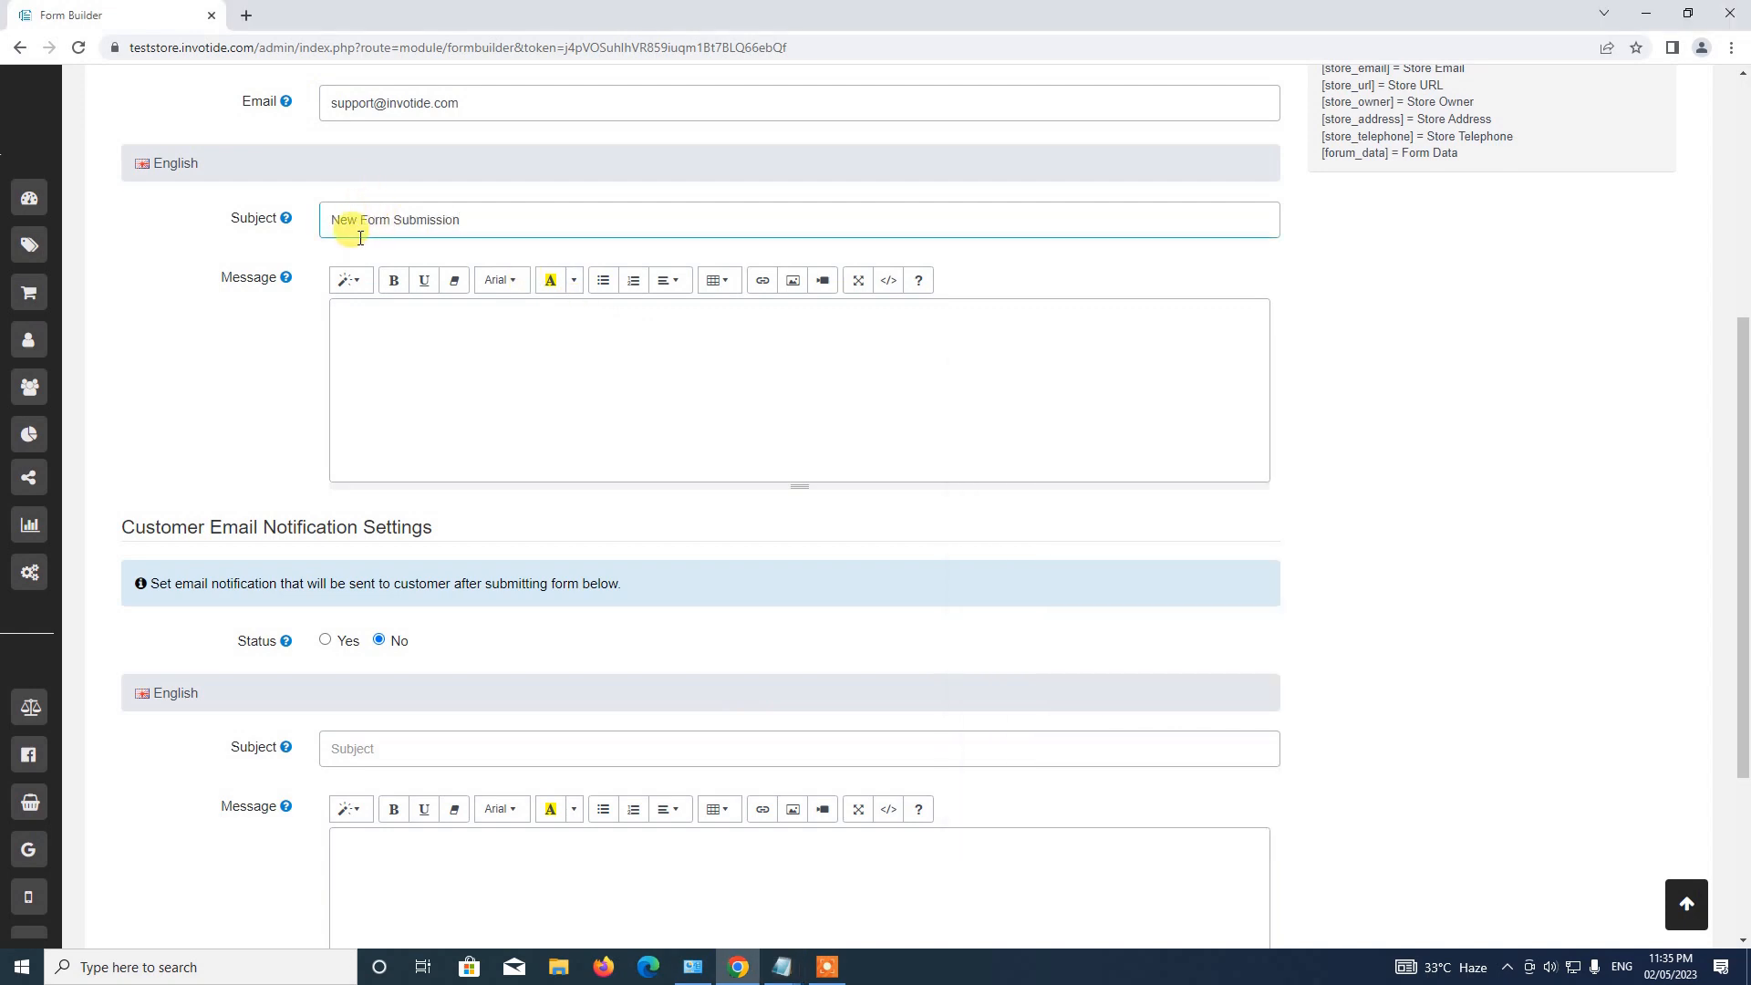
Paste the prepared admin message with [forum_data] and remove the extra blank line.
click(782, 967)
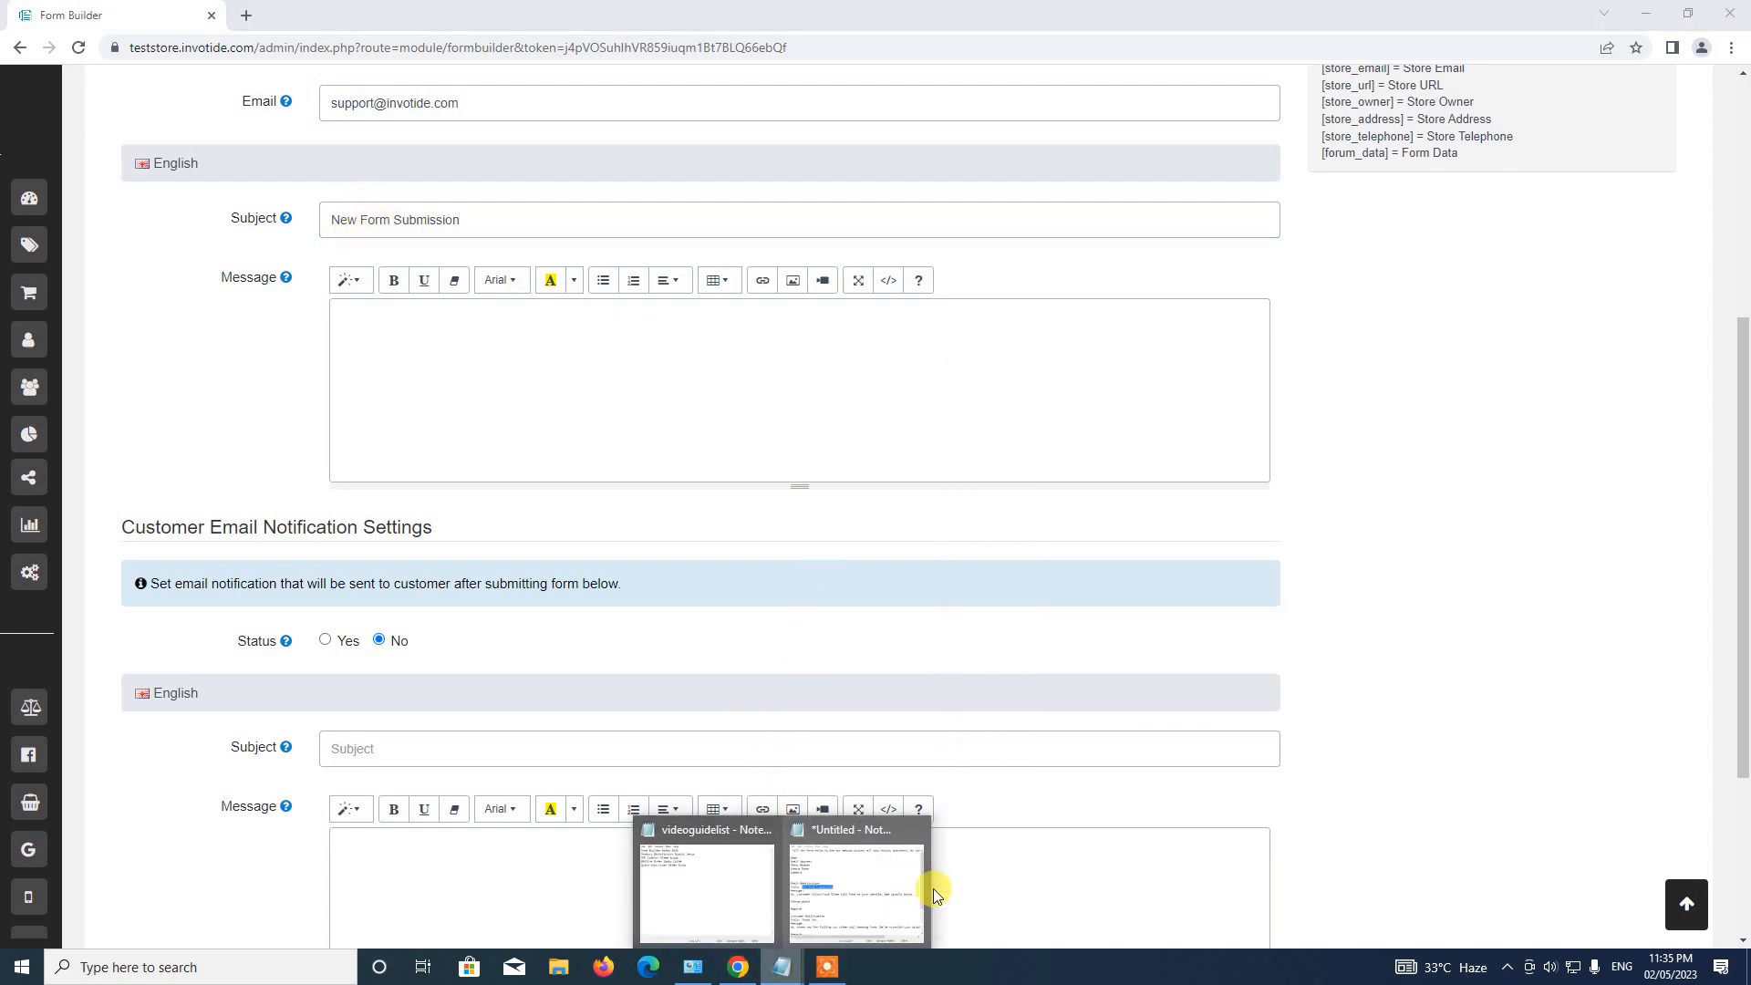
click(917, 889)
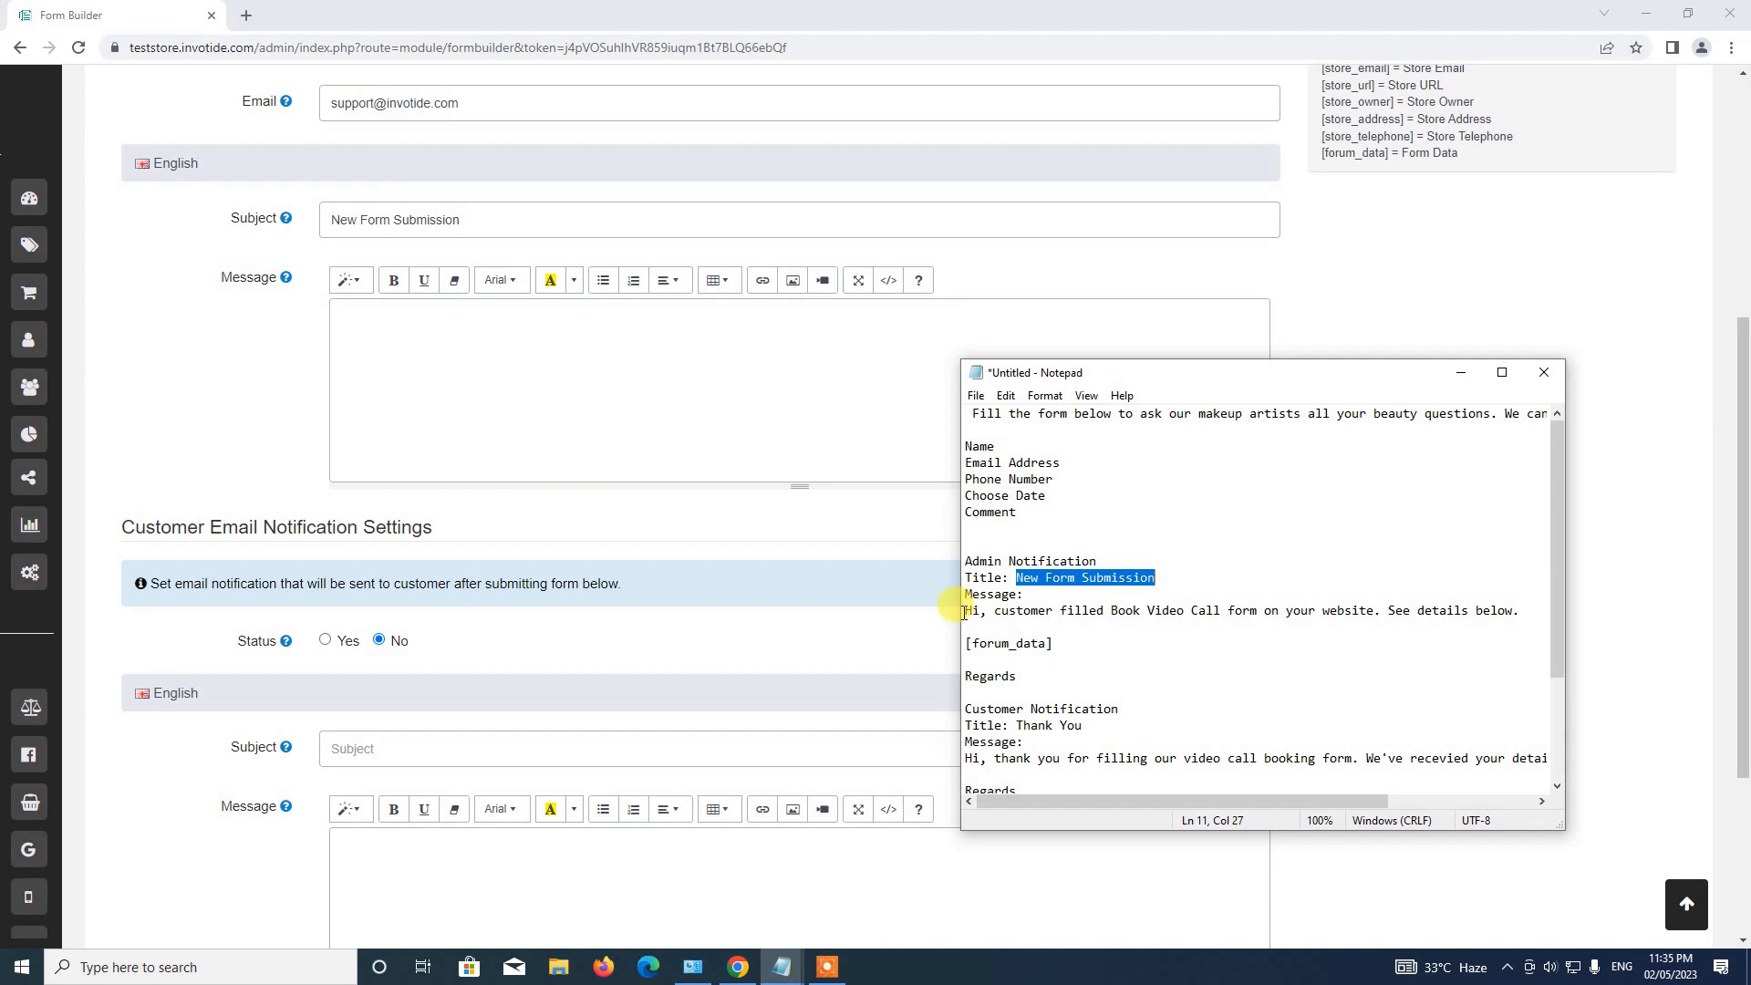
drag(965, 613, 1017, 676)
key(ctrl+c)
click(493, 398)
key(ctrl+v)
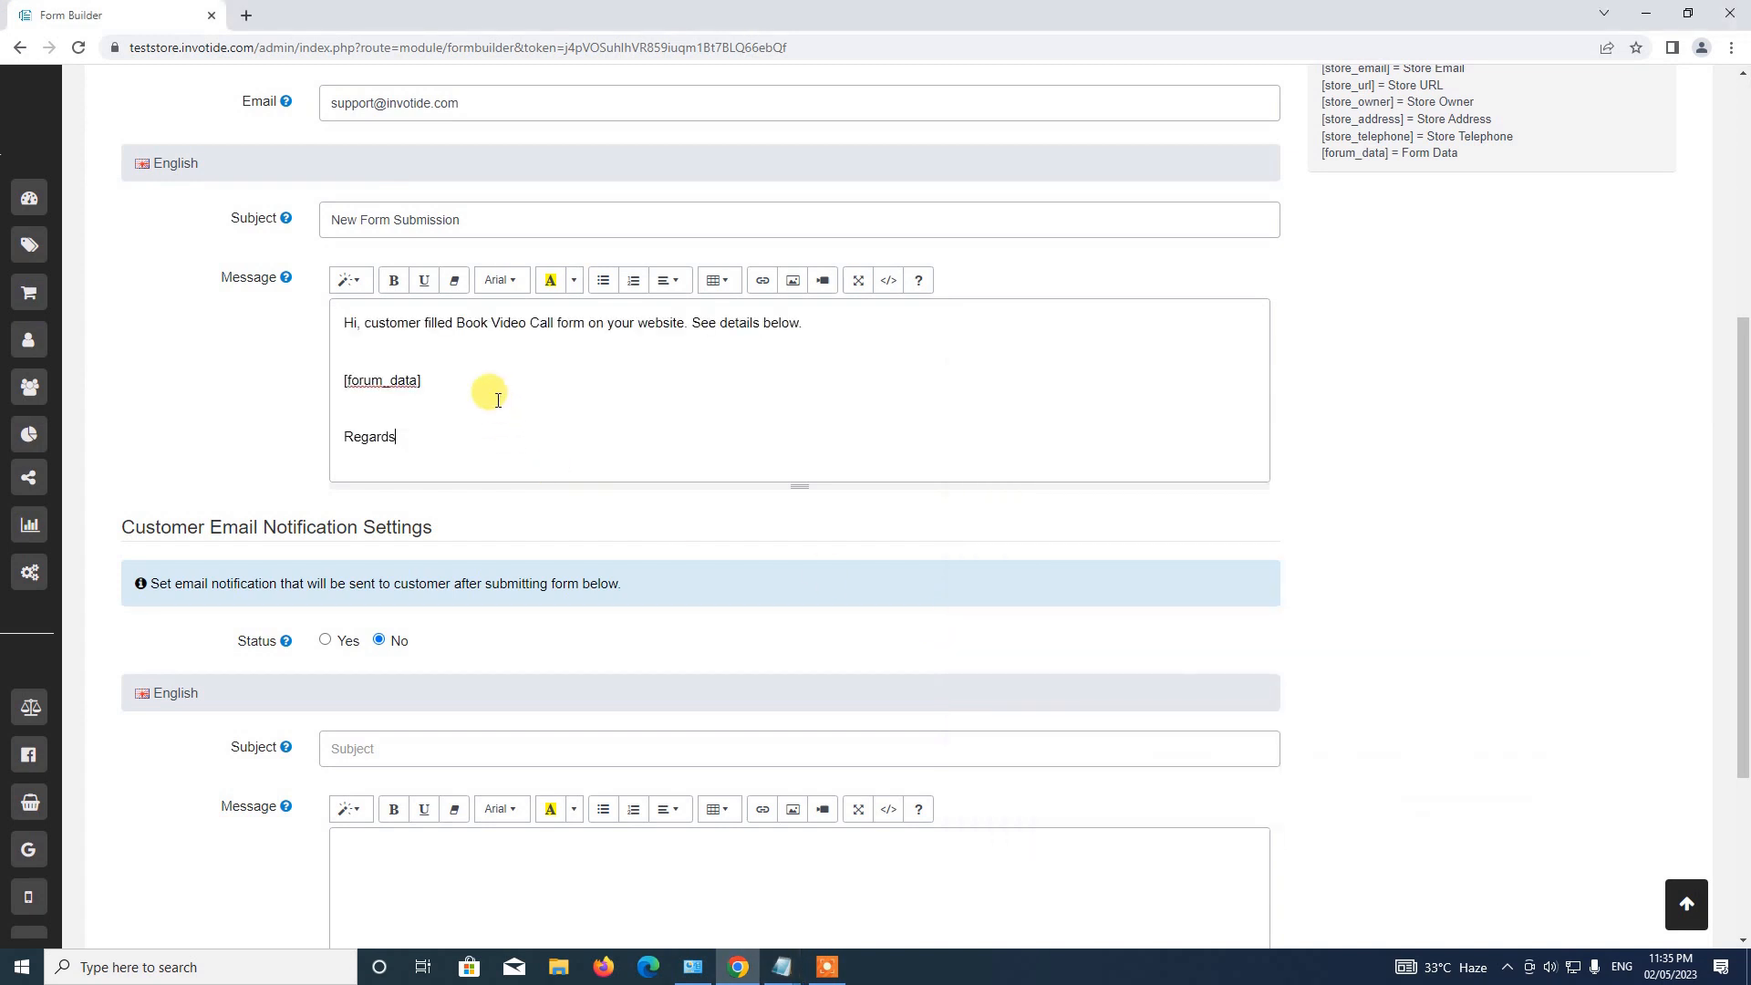
click(385, 352)
key(Delete)
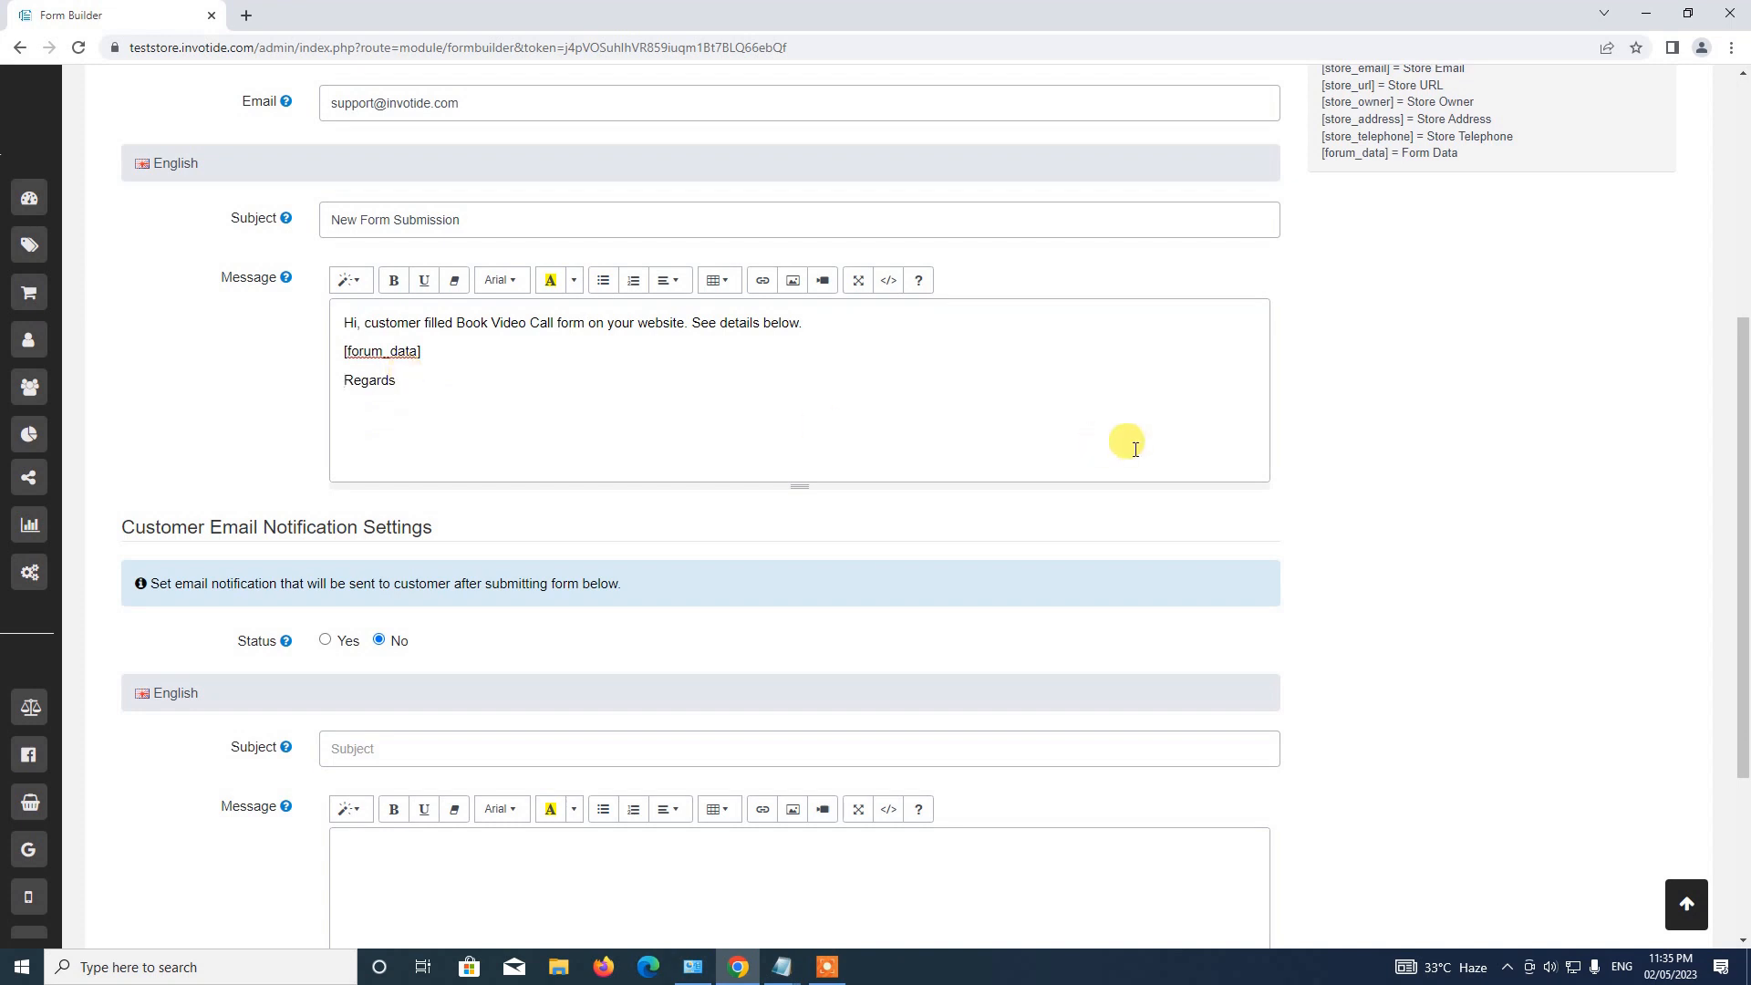
Check the [forum_data] shortcode in the message against the reference.
scroll(1126, 442, up, 2)
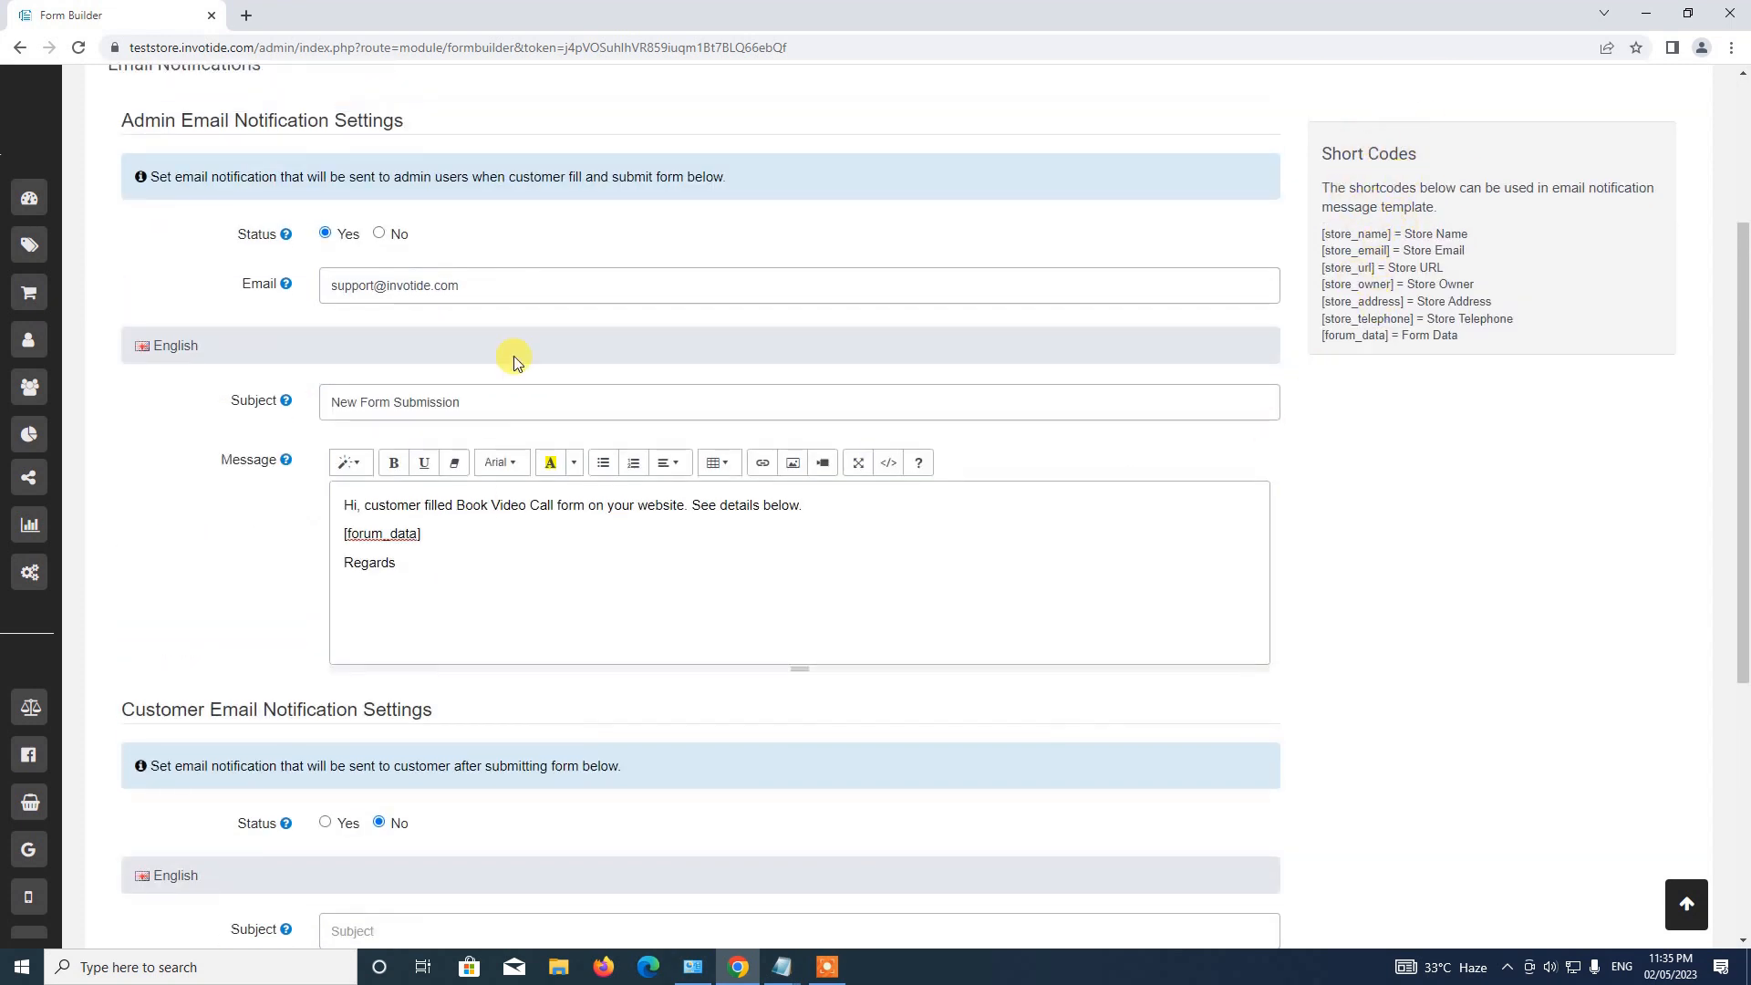
click(347, 541)
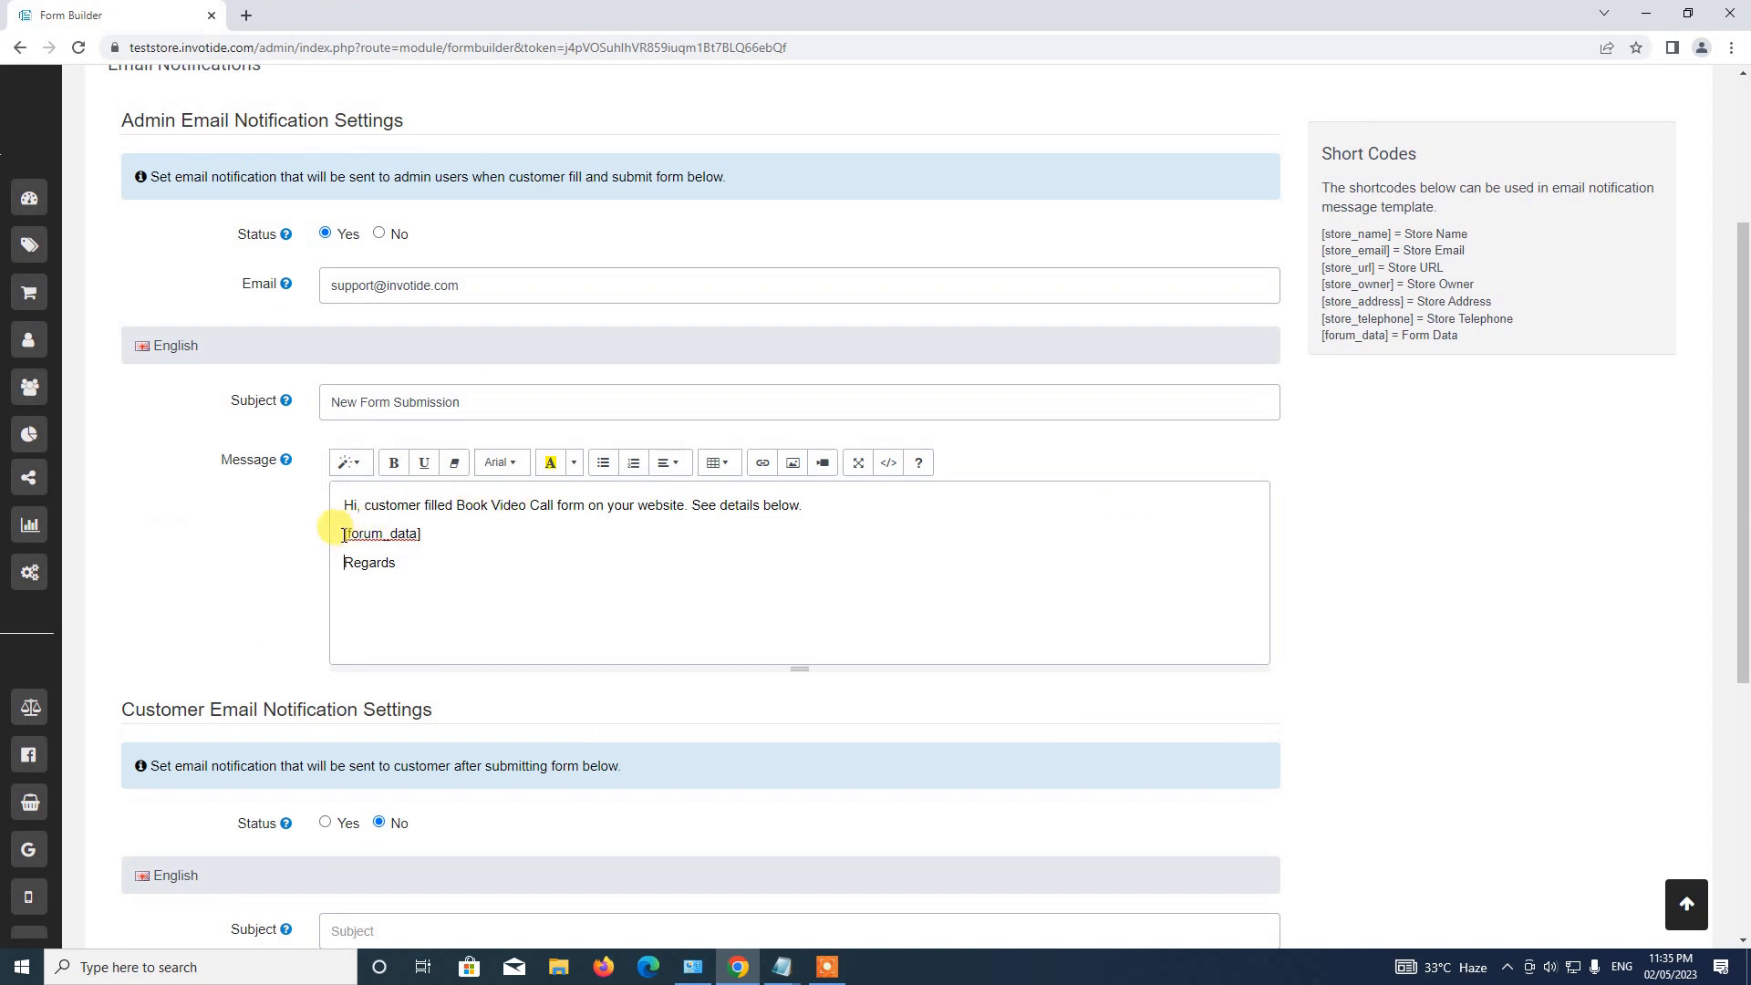
drag(344, 534, 421, 535)
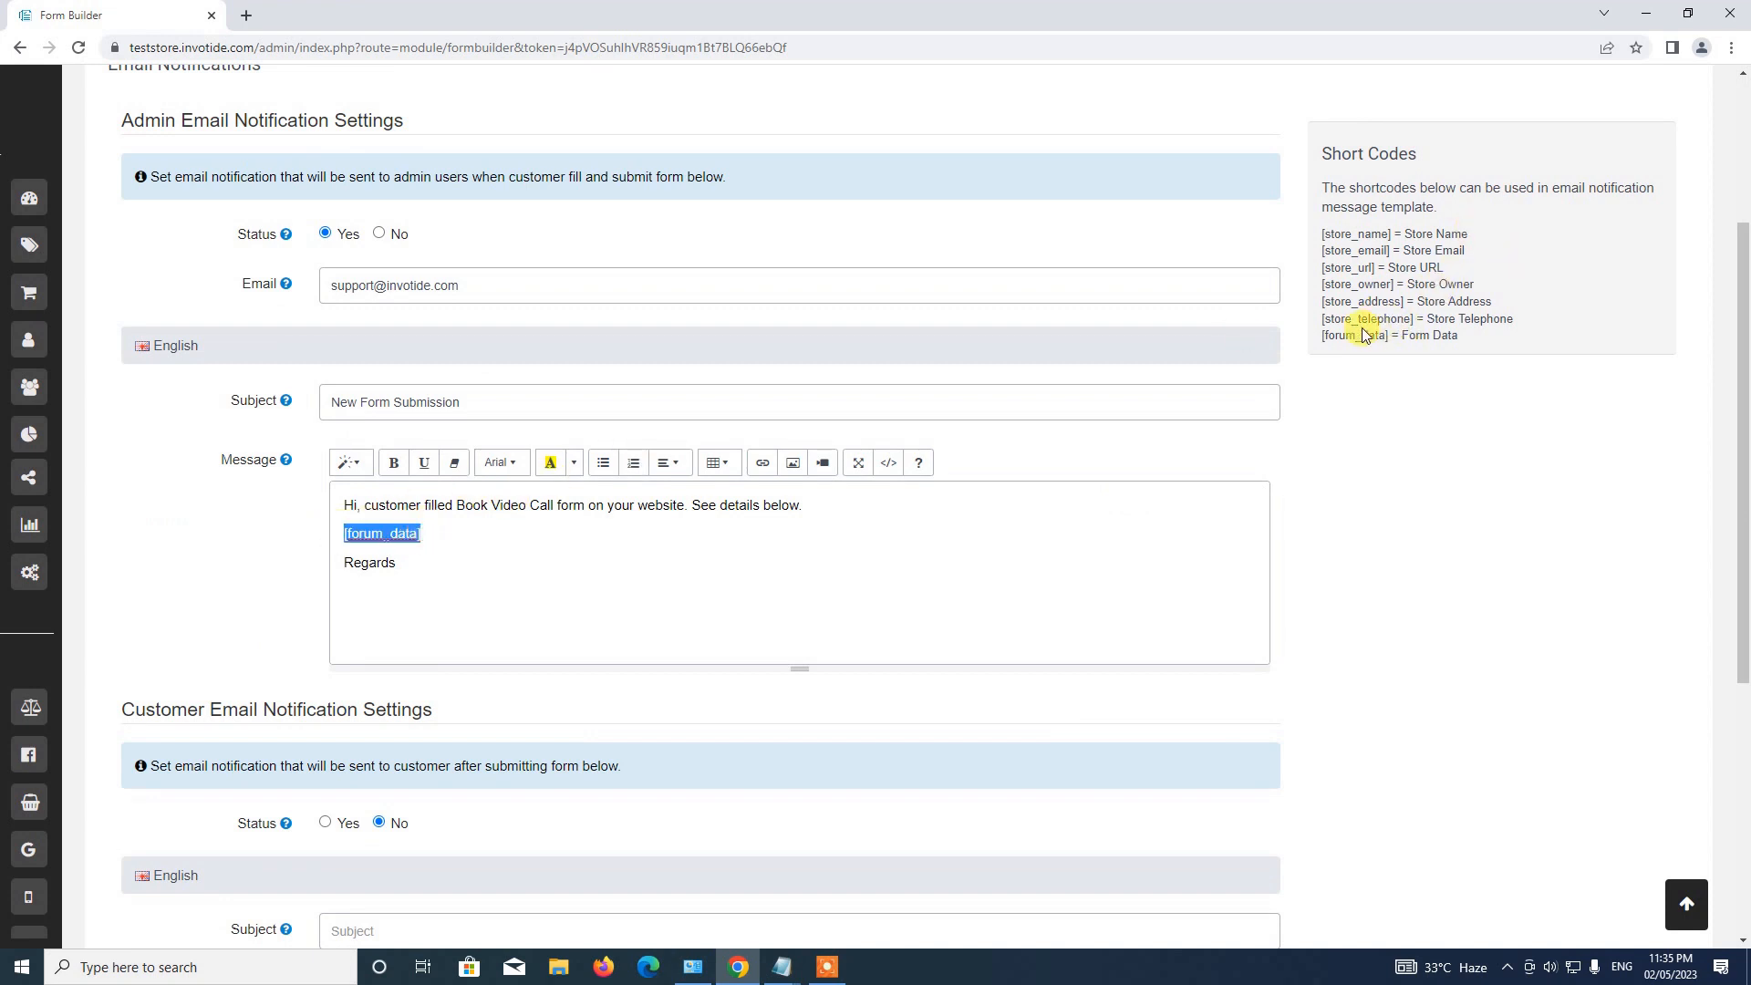
drag(1321, 336, 1382, 335)
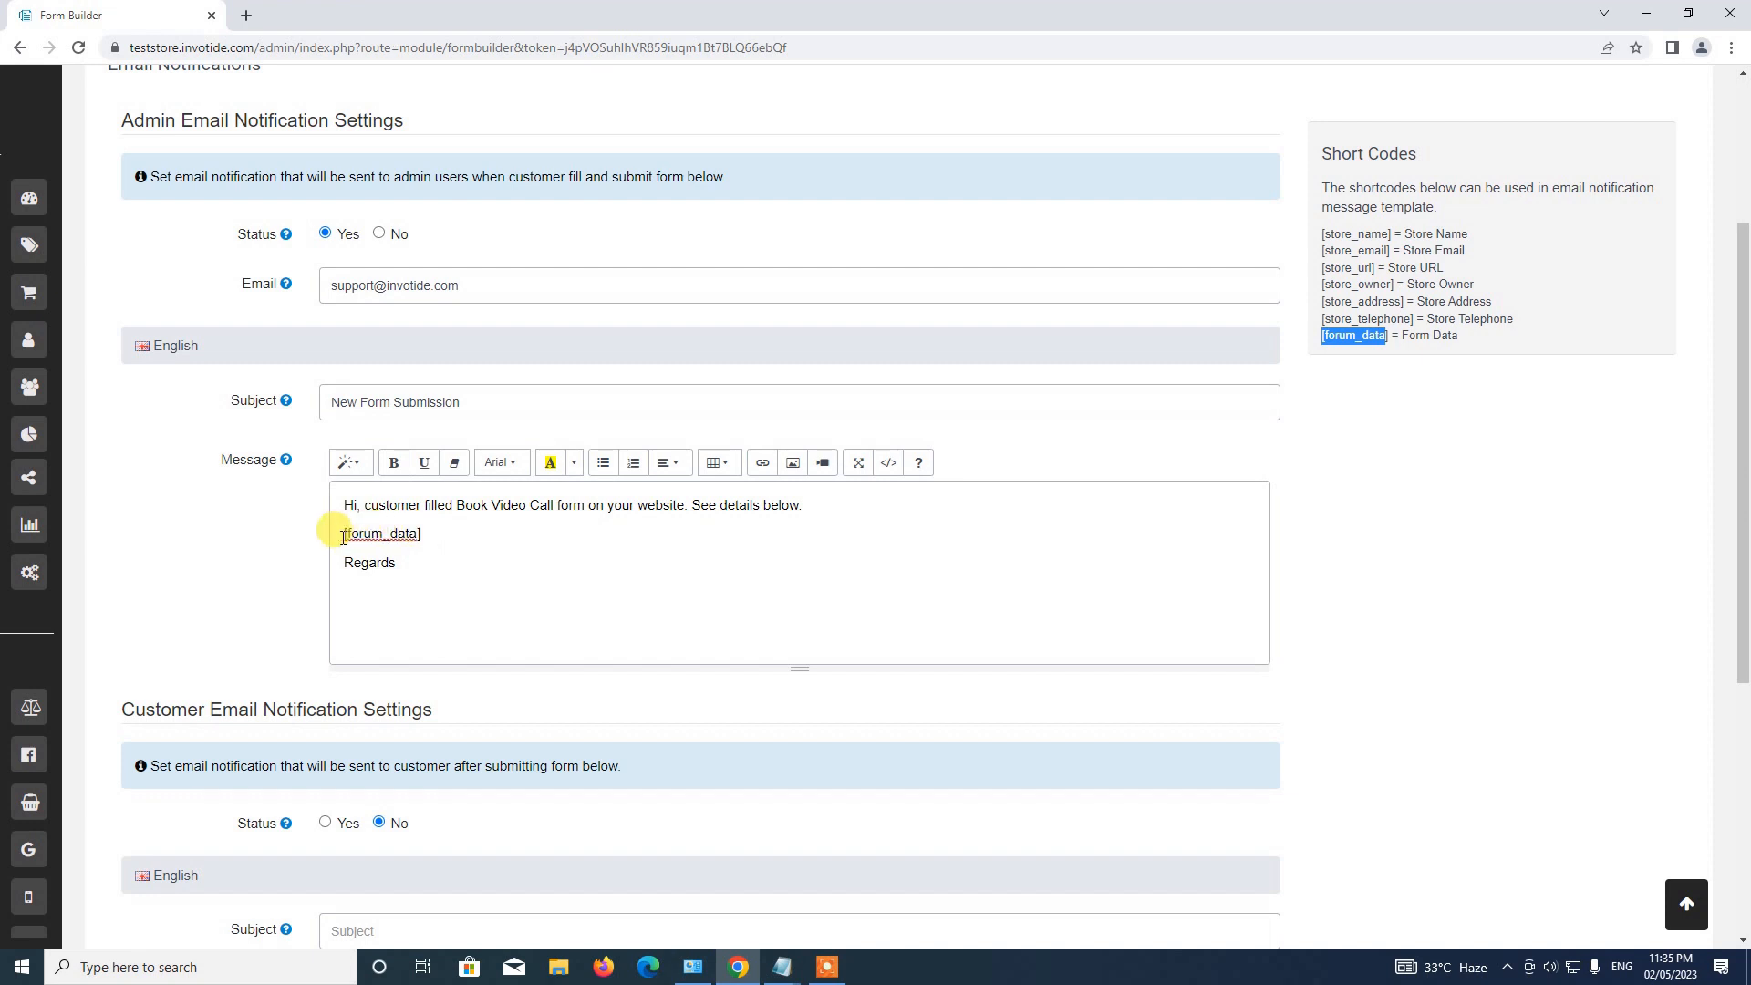
drag(343, 538, 420, 534)
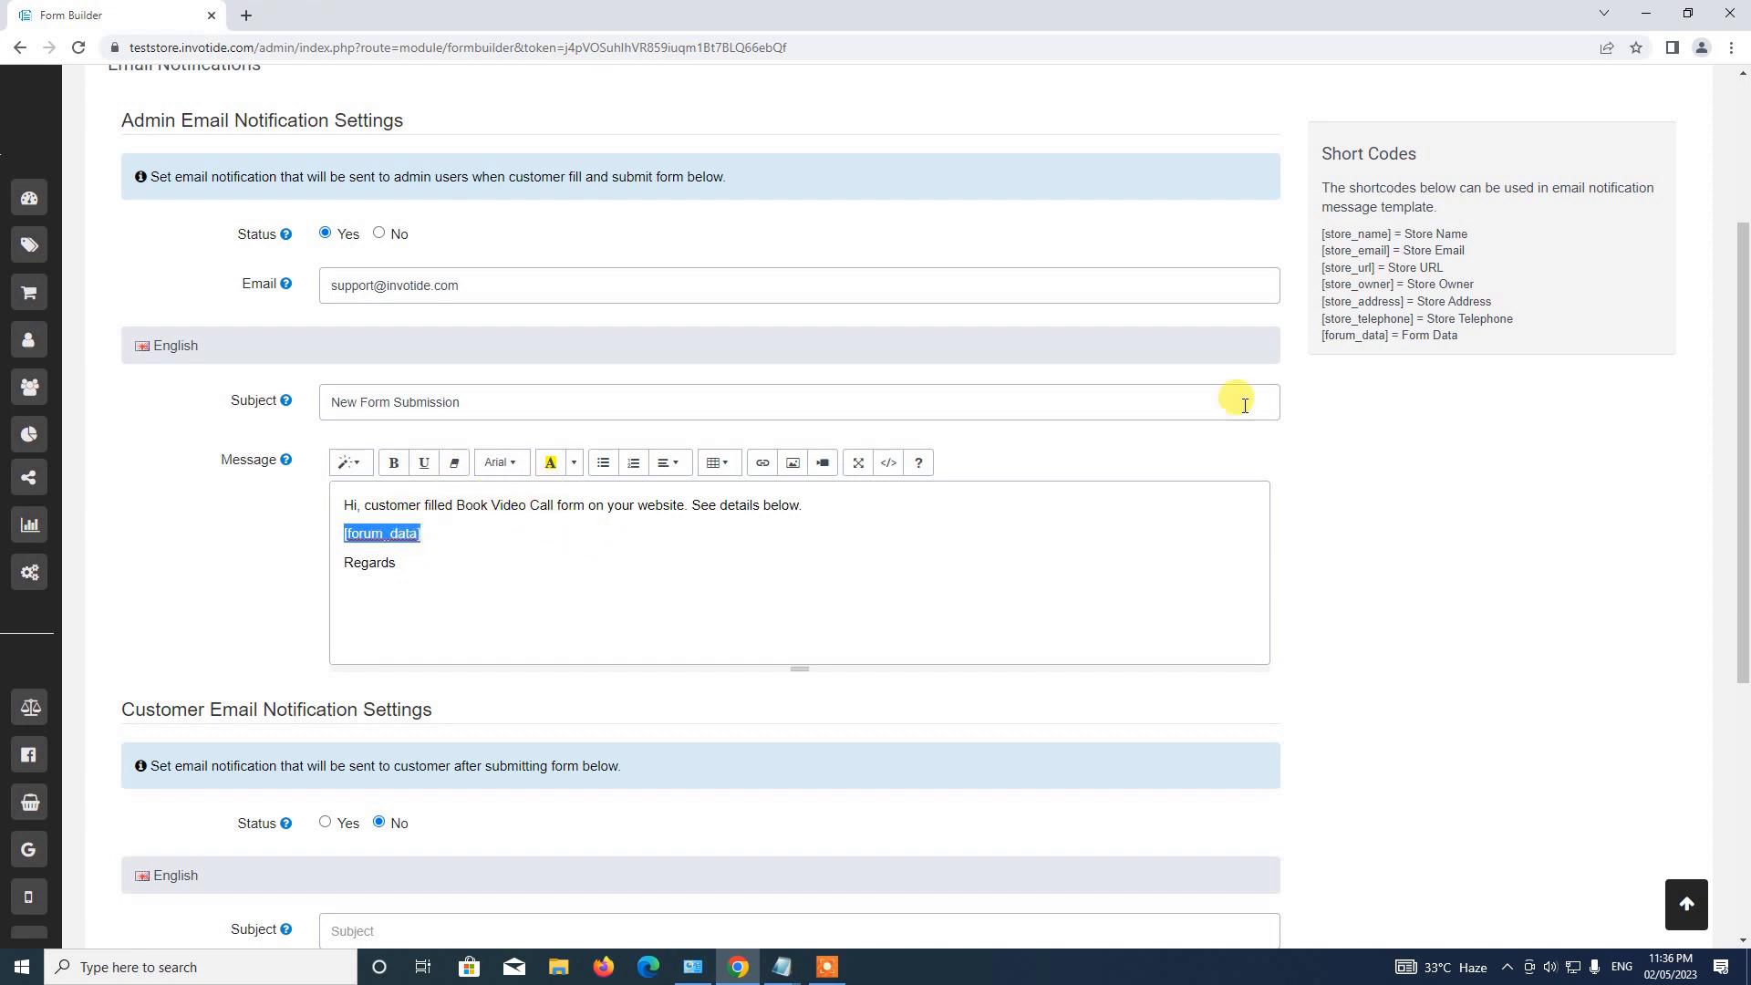
Enable customer email notifications with the subject 'Thank You'.
scroll(429, 556, down, 3)
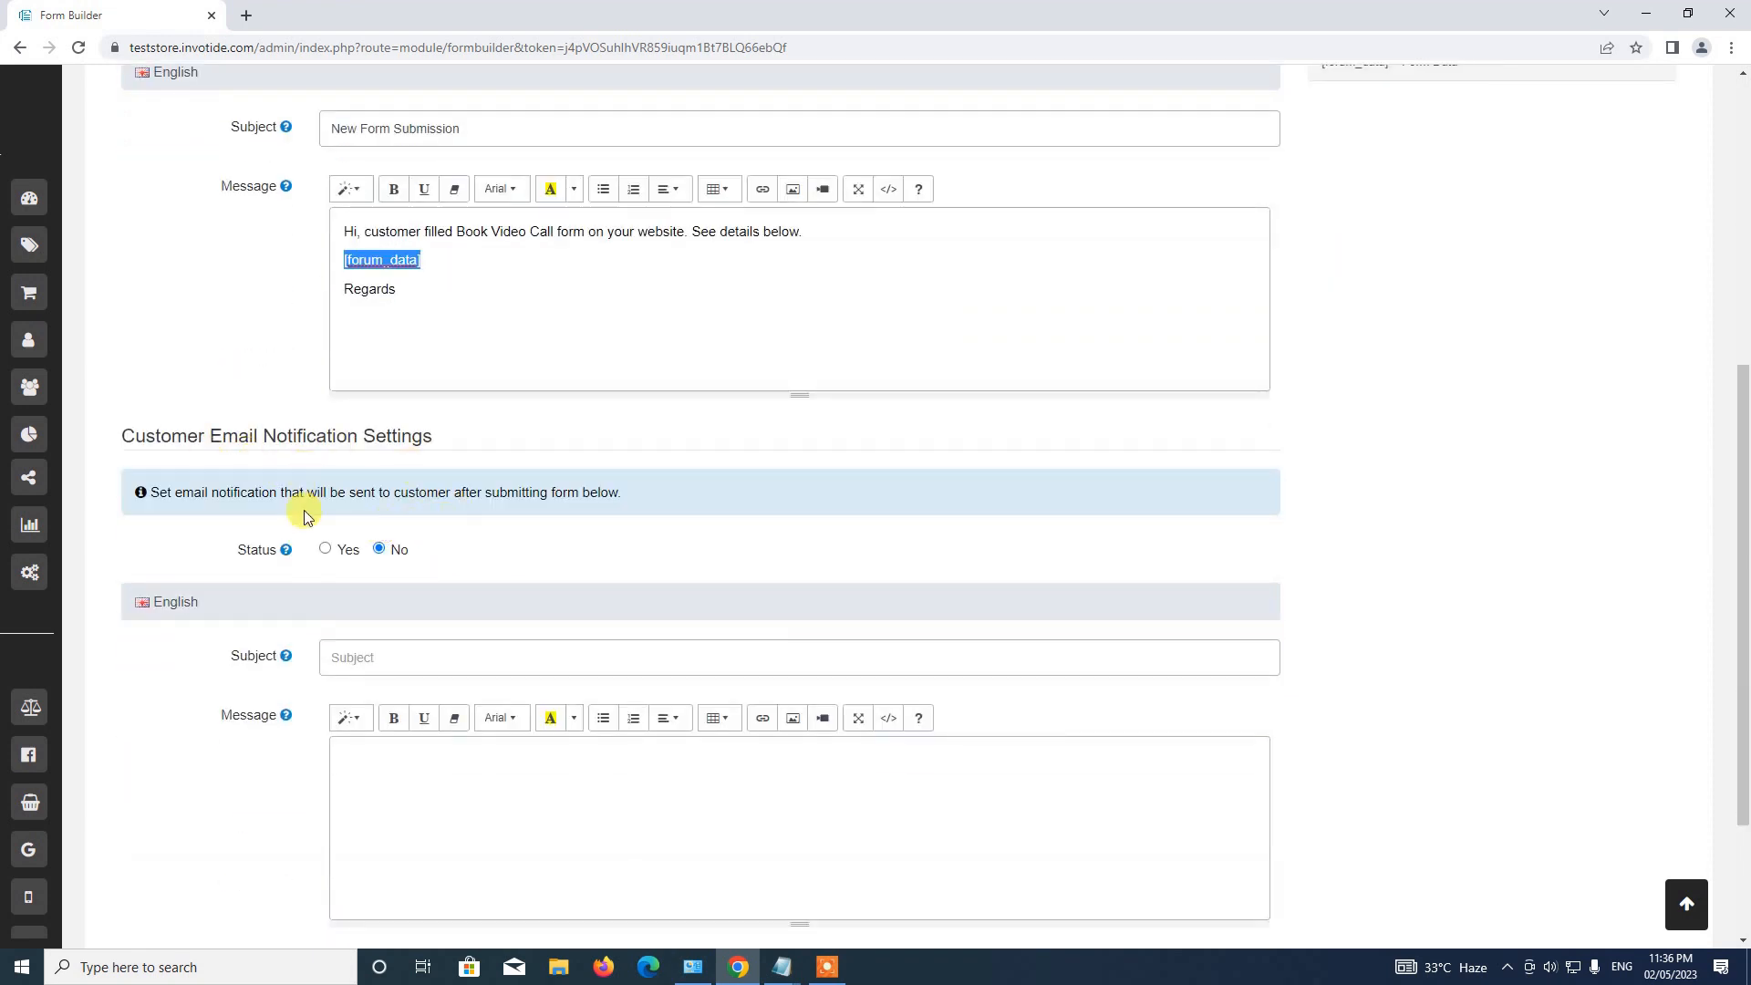
click(328, 551)
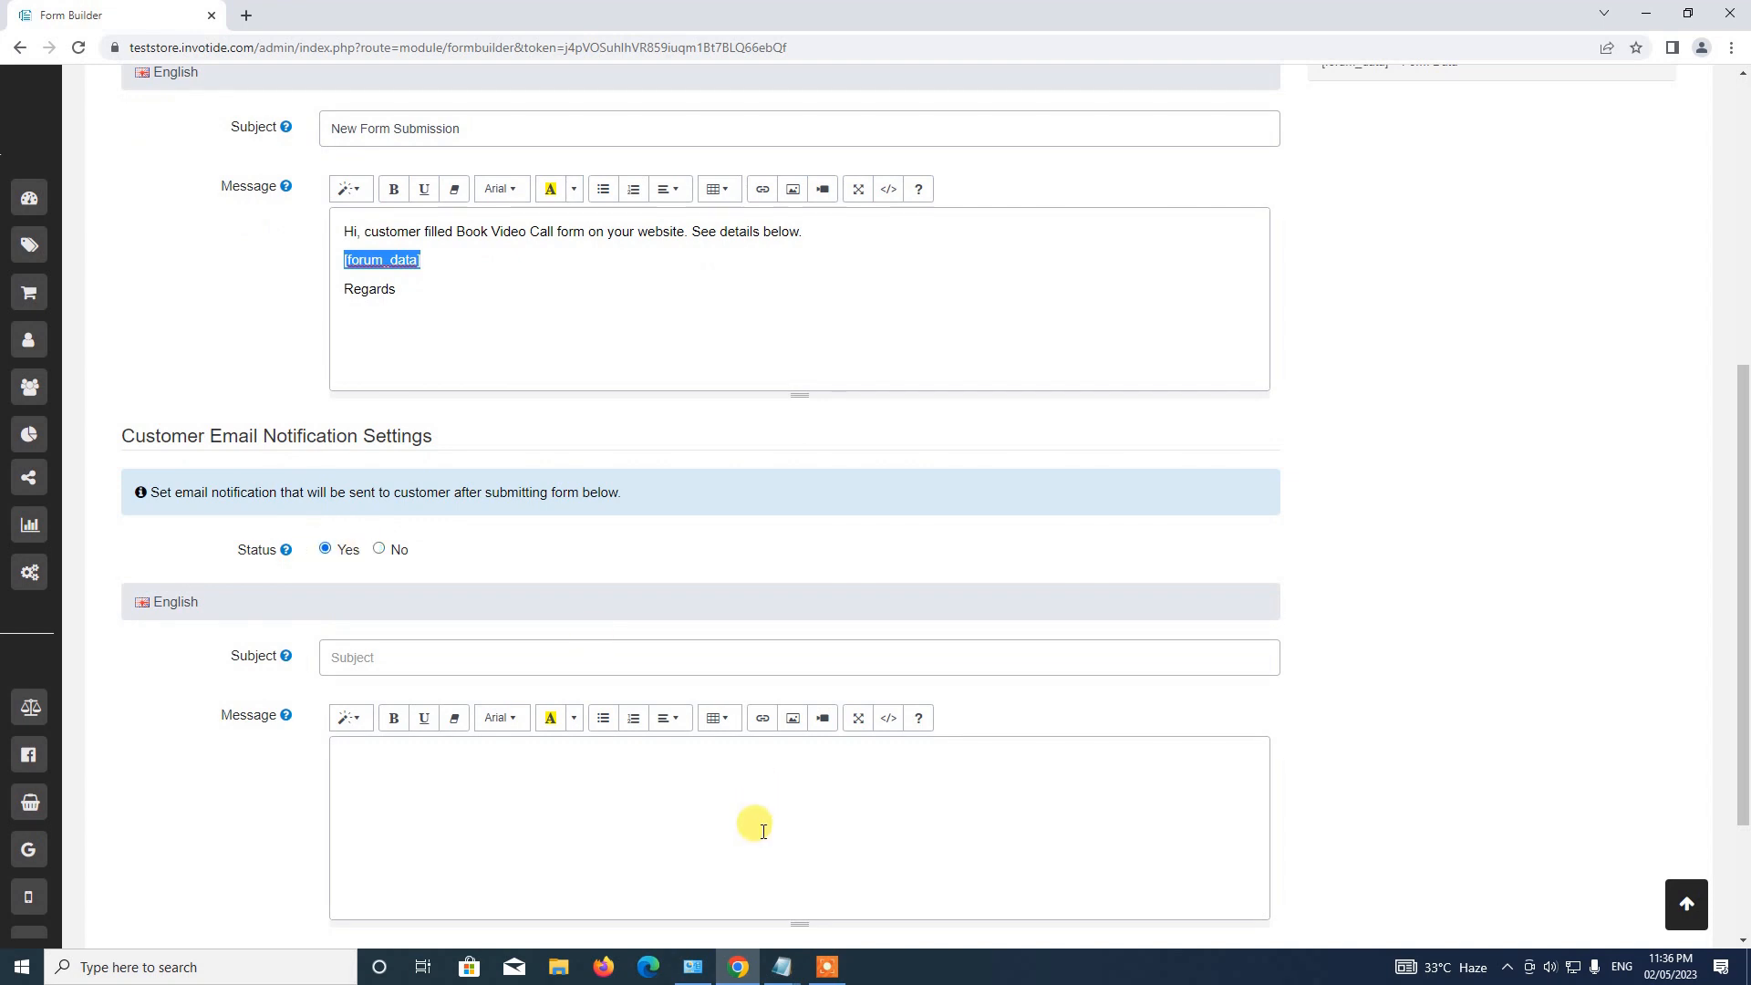
click(781, 967)
click(889, 916)
scroll(1022, 612, down, 2)
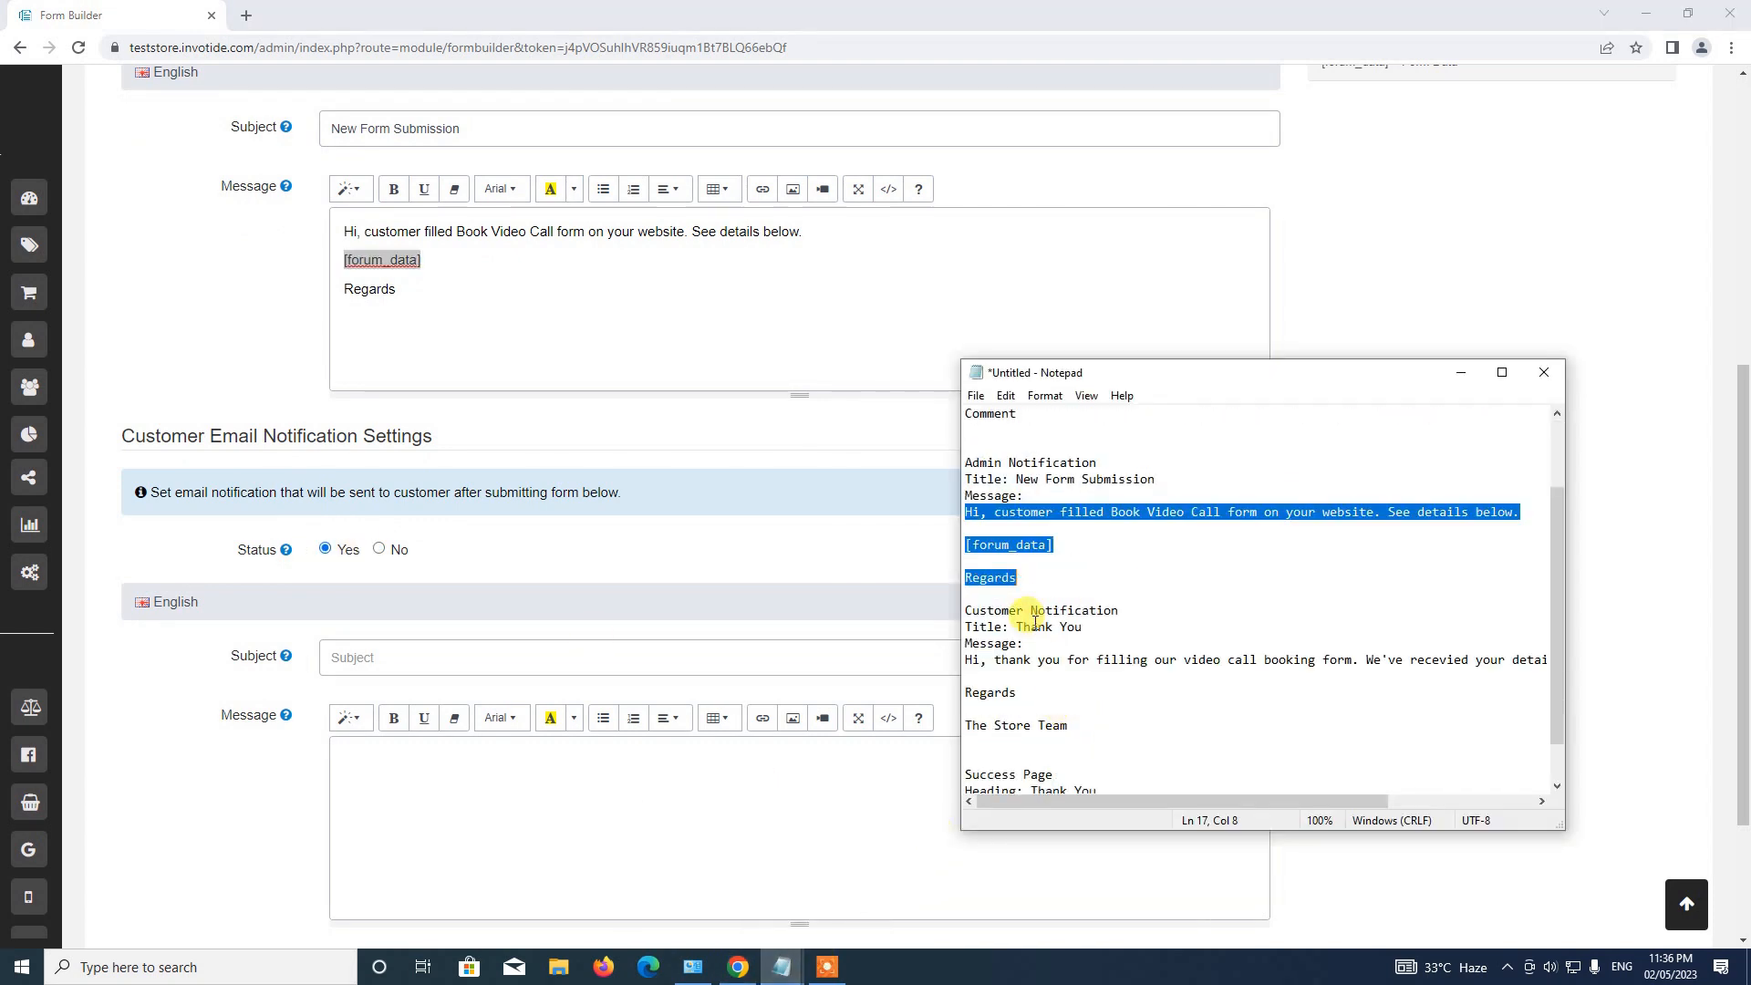
drag(1019, 626, 1086, 628)
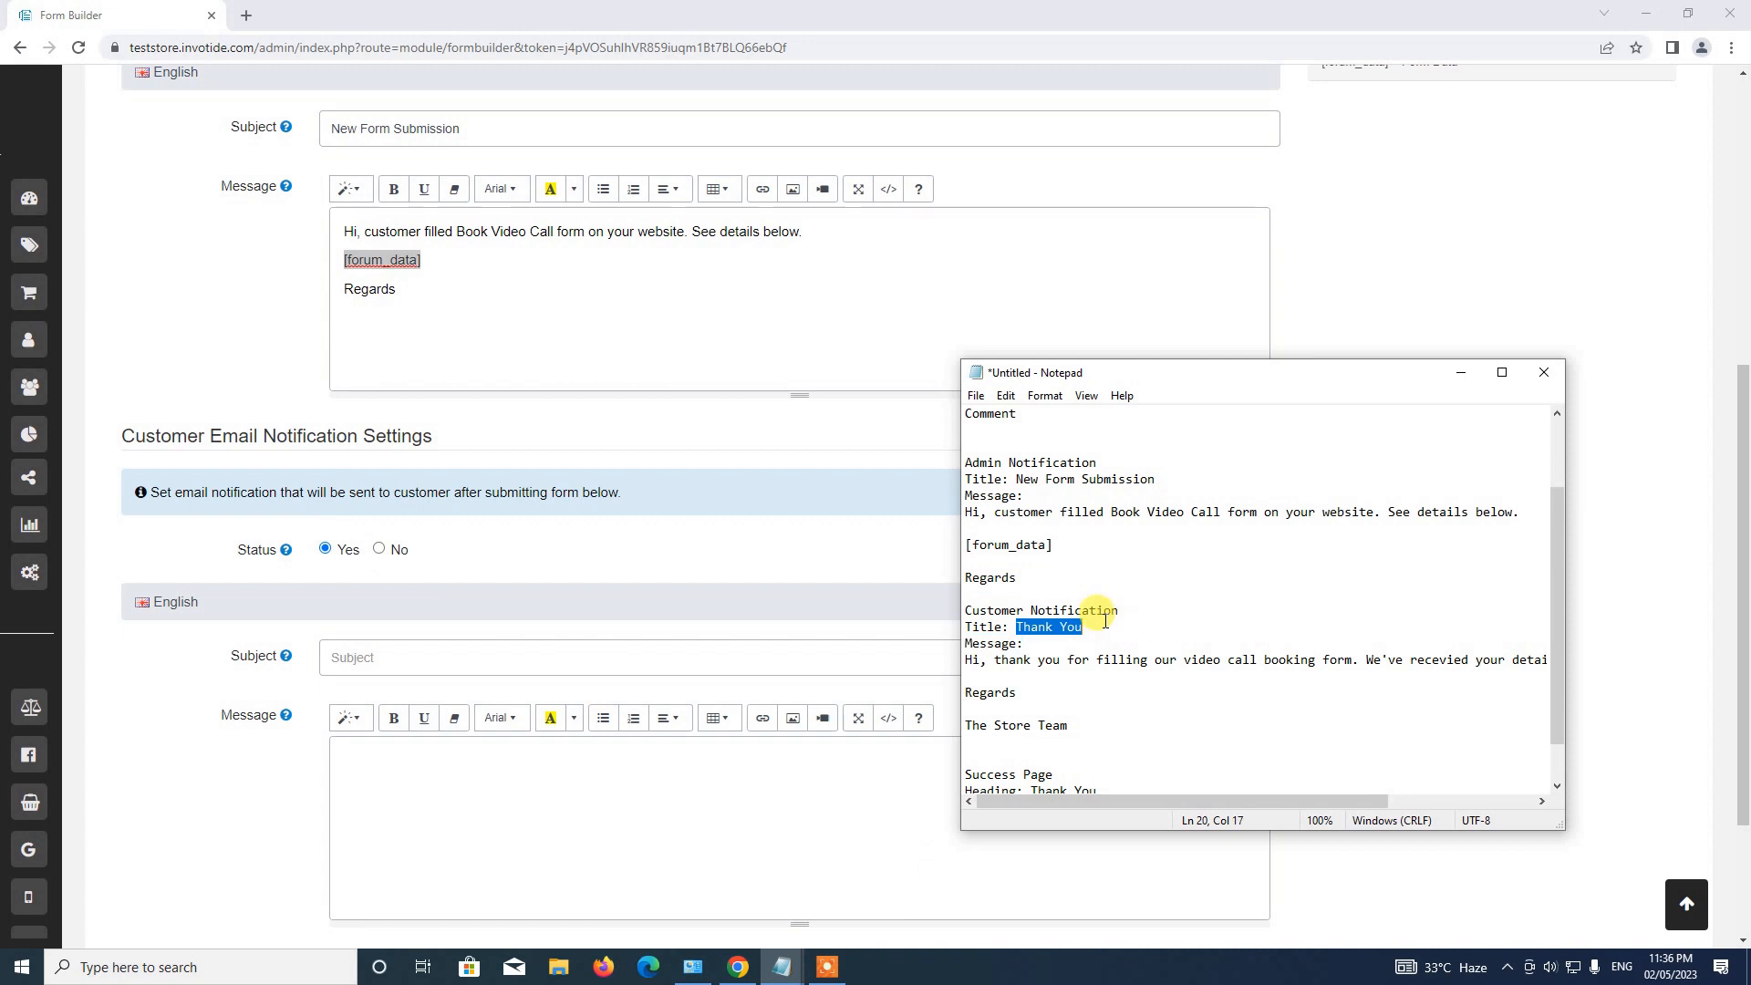
click(535, 655)
key(ctrl+v)
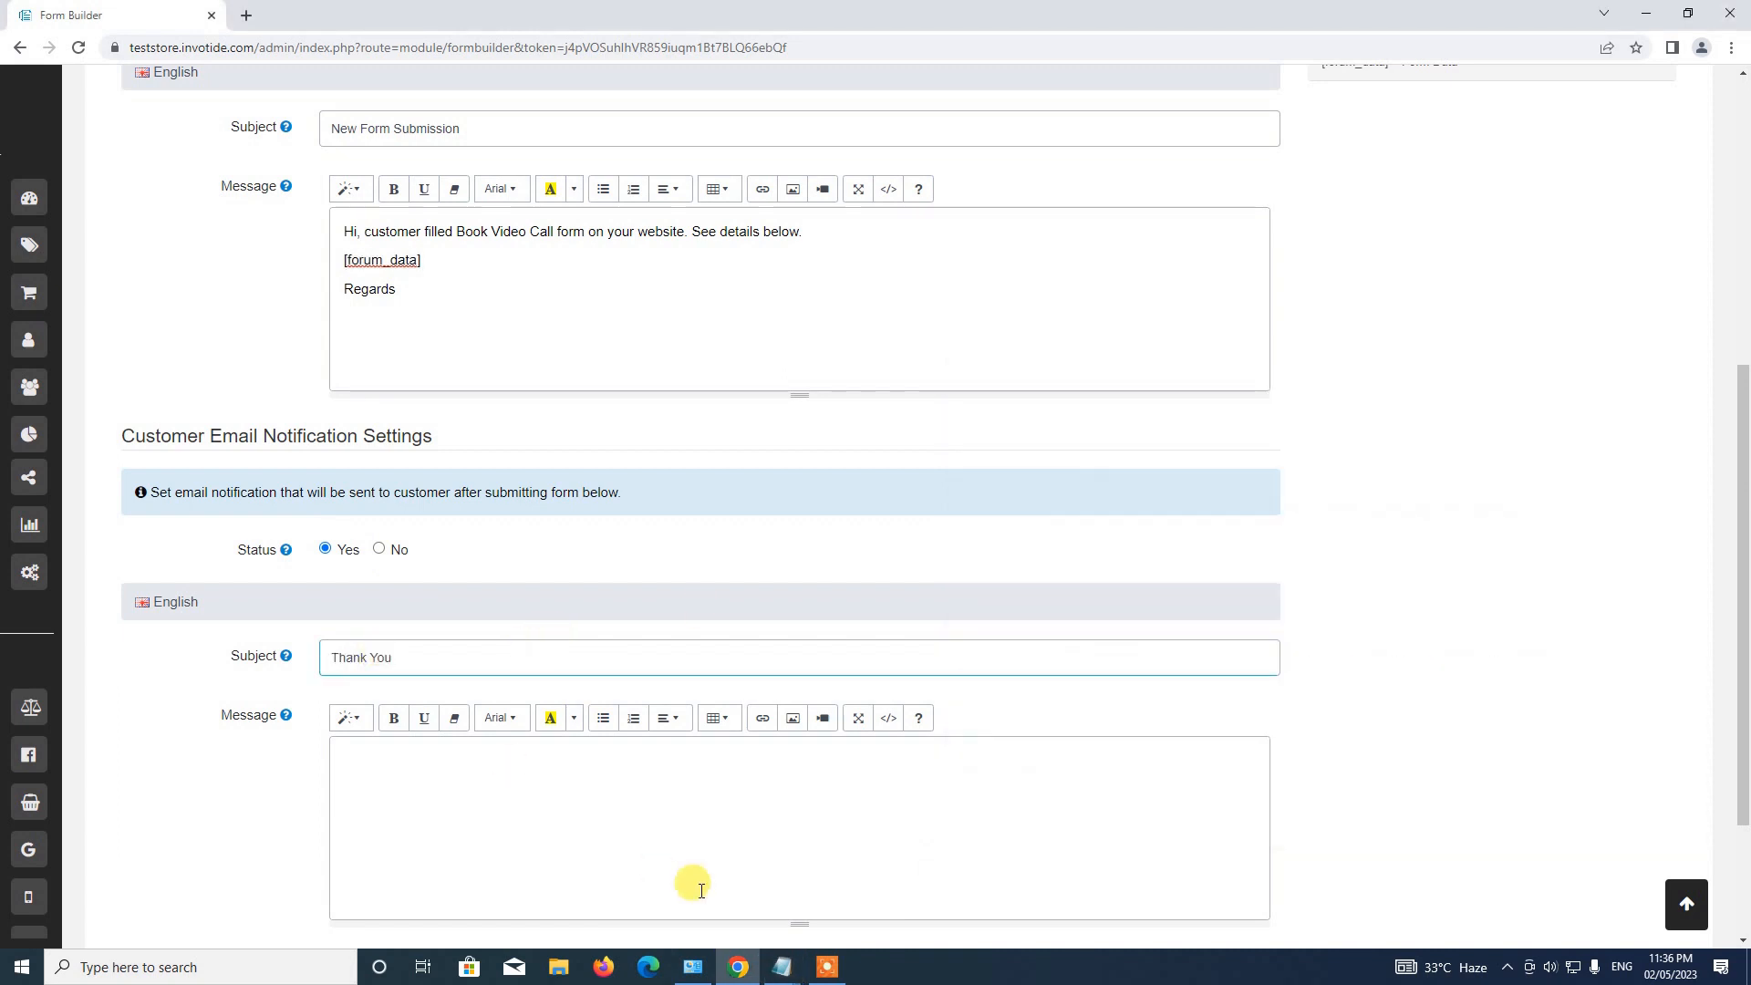
Paste the thank-you message signed 'Regards, The Store Team', removing blank lines and fixing 'recevied'.
click(781, 967)
click(917, 902)
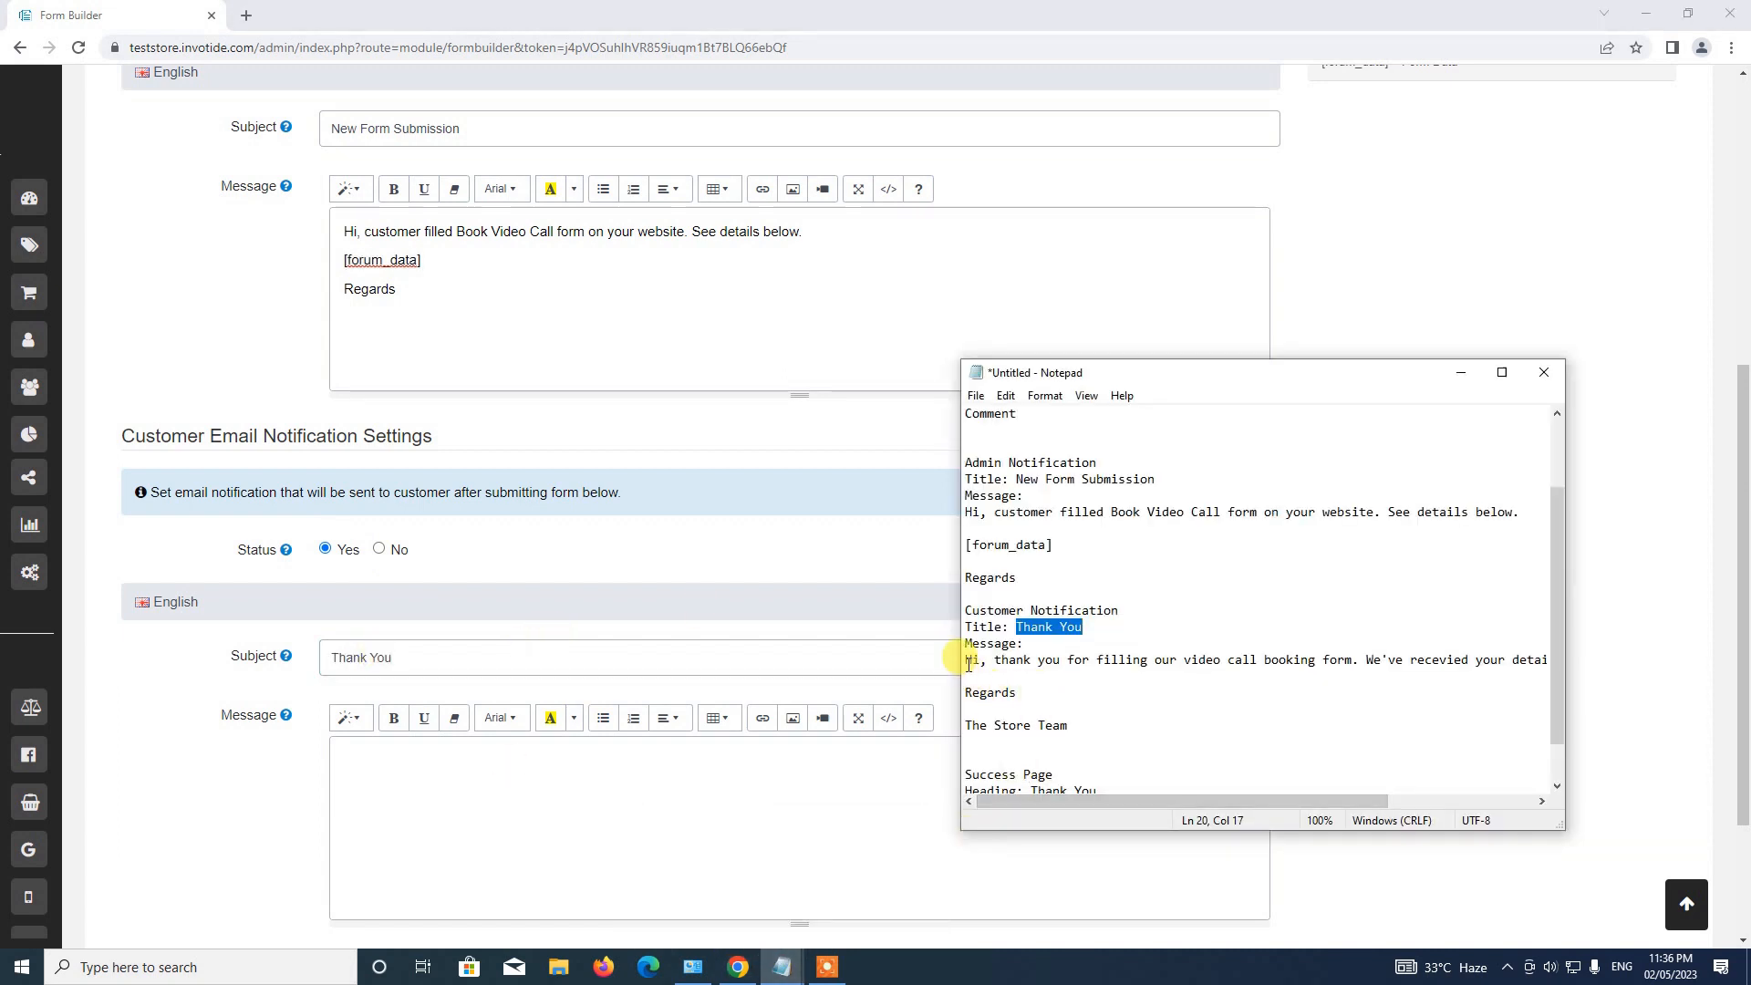
drag(965, 659, 1069, 725)
key(ctrl+c)
click(561, 806)
key(ctrl+v)
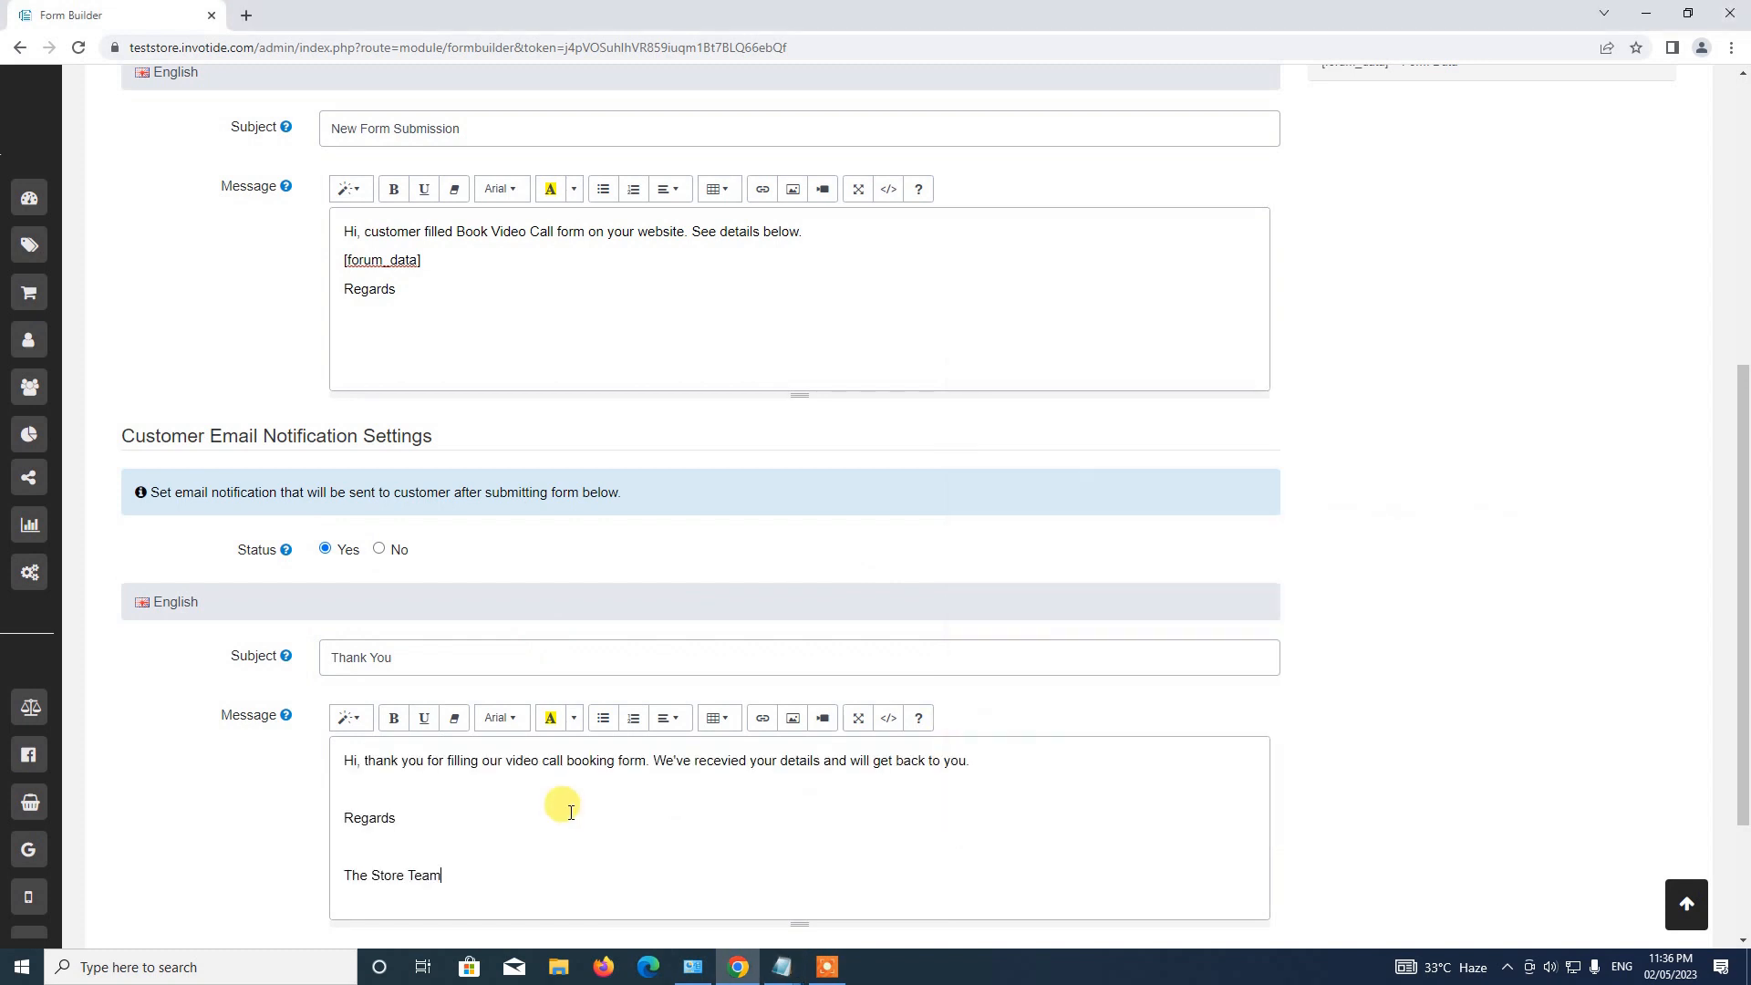
key(BackSpace)
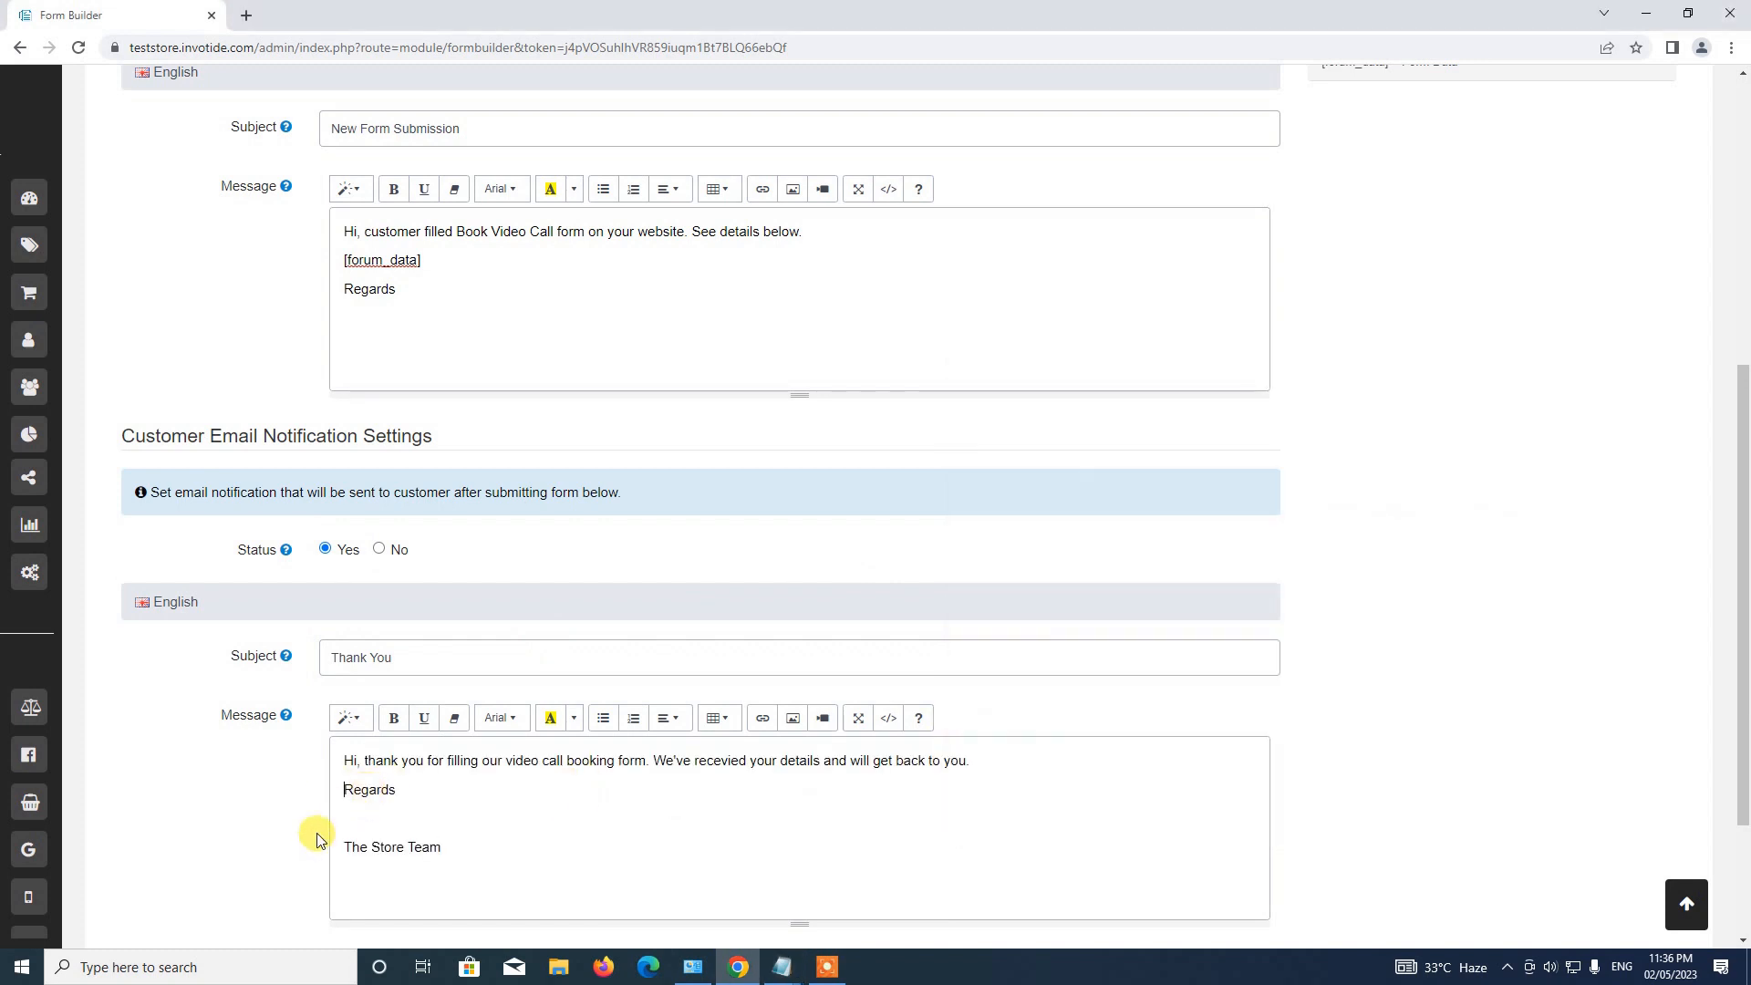
key(BackSpace)
scroll(411, 793, down, 3)
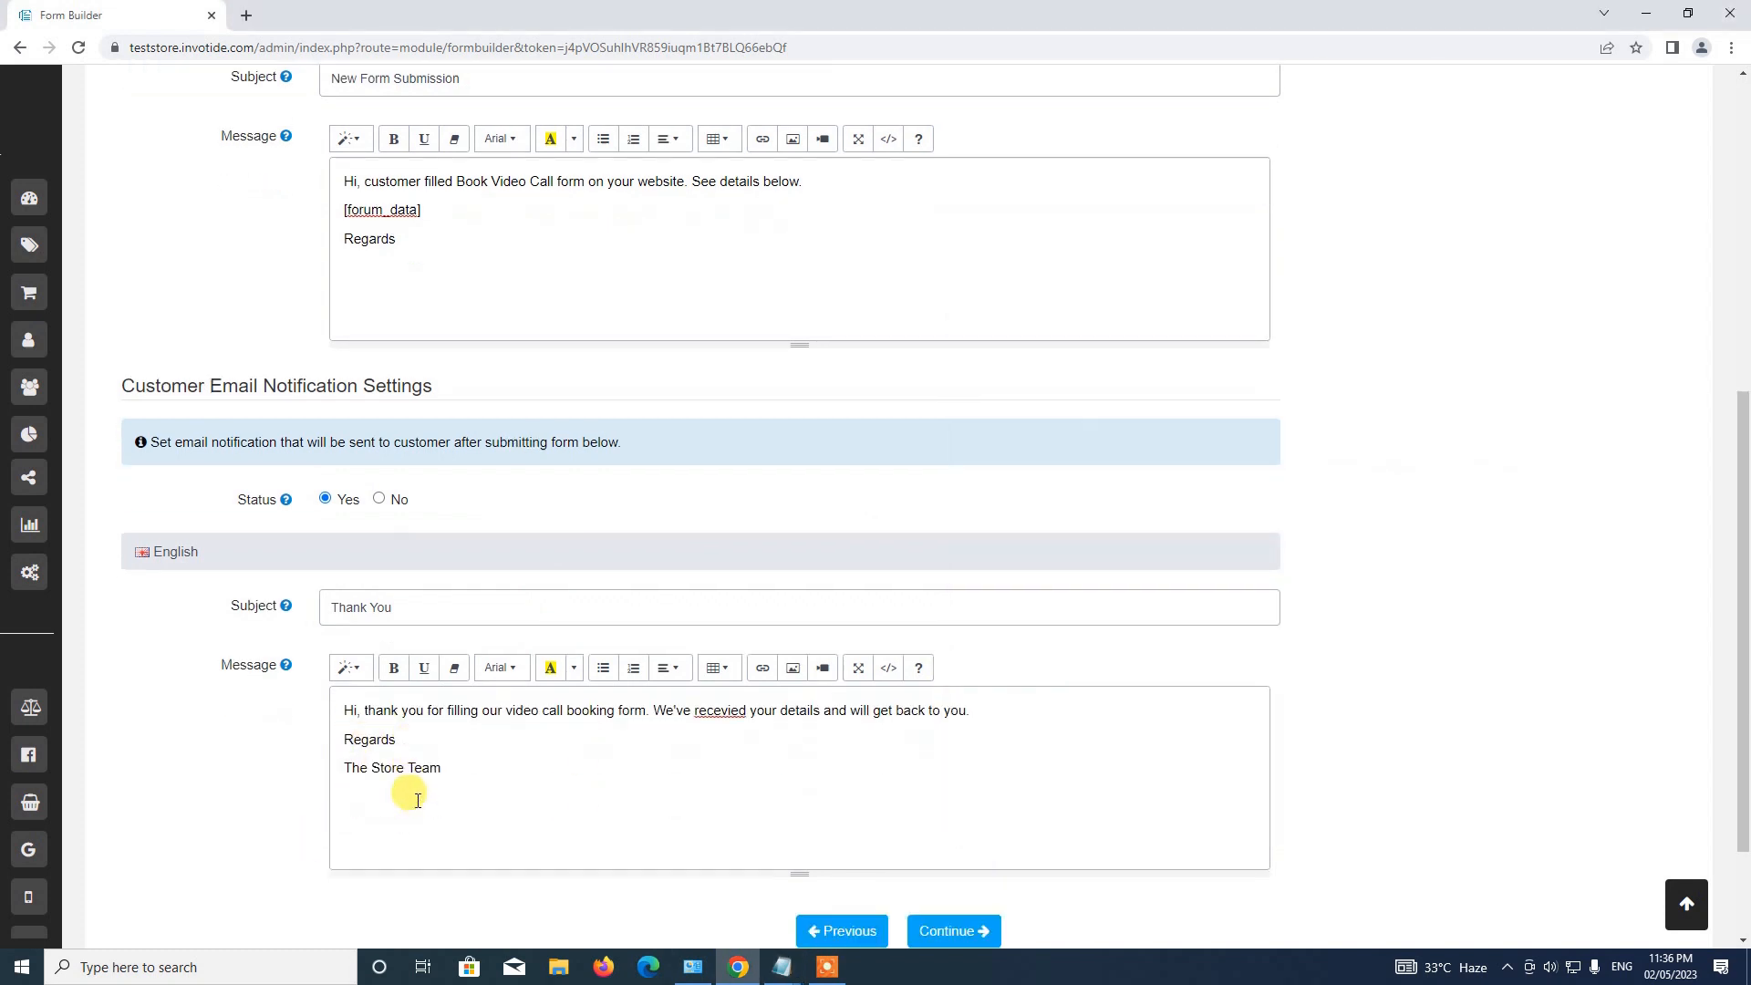
right_click(713, 559)
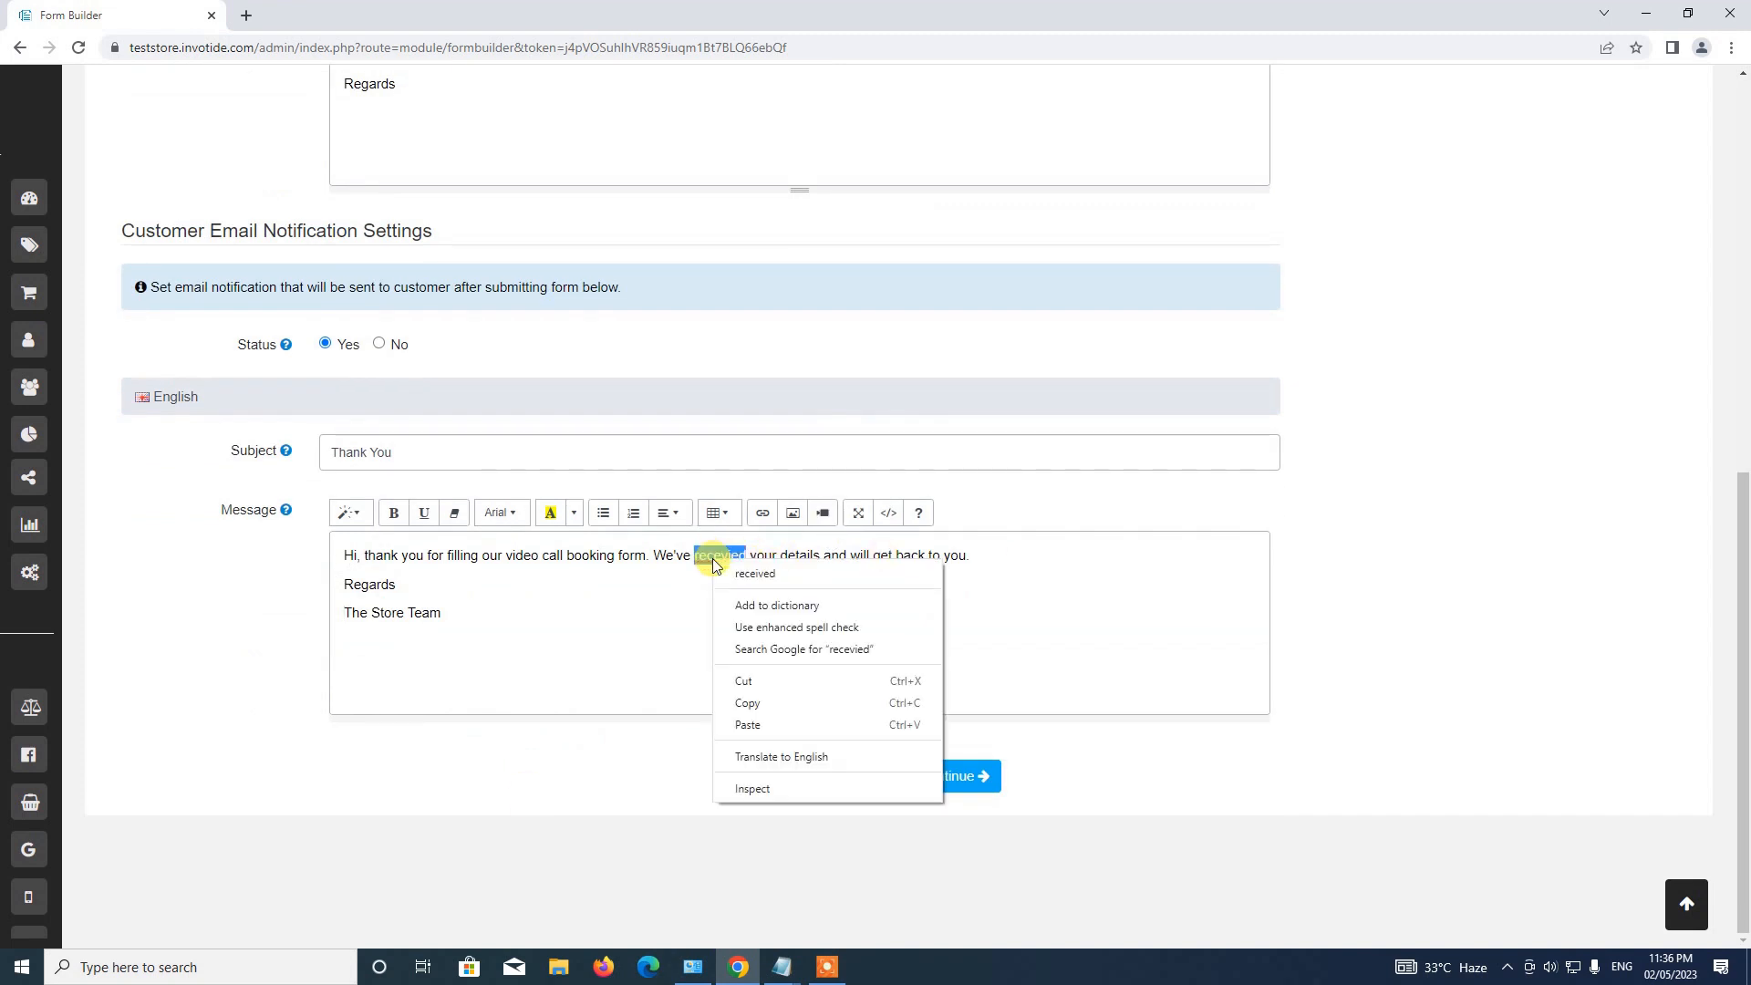
click(739, 573)
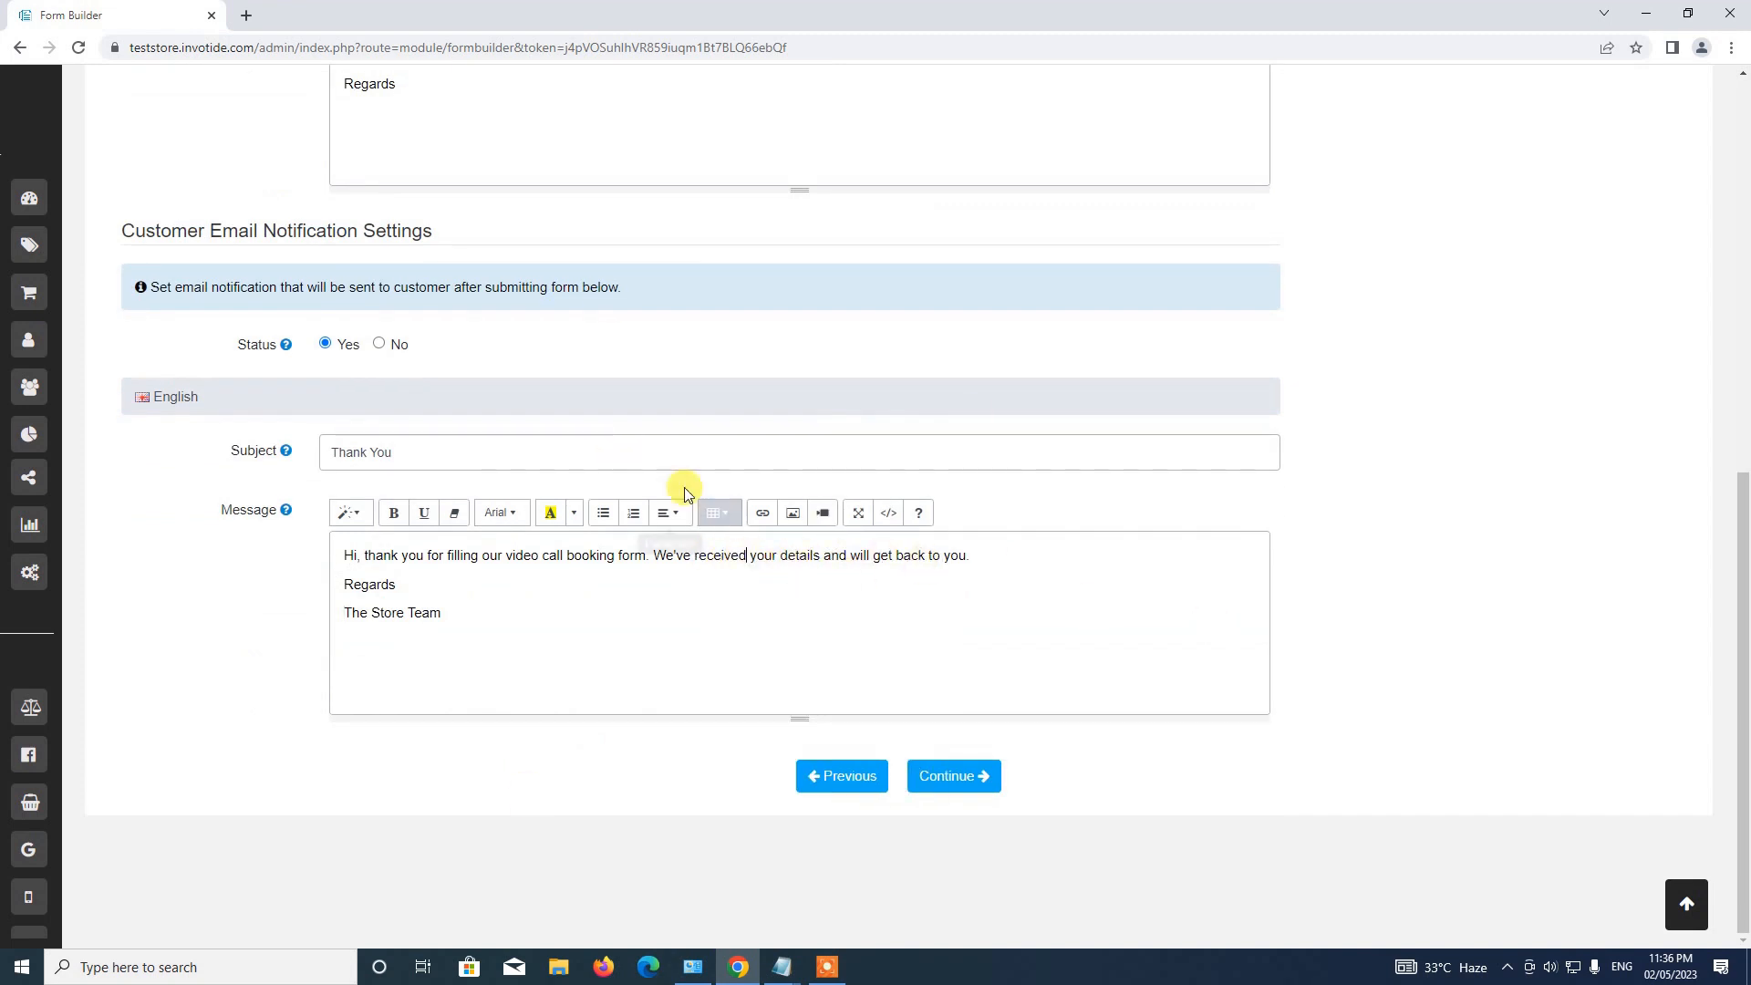
Scroll through the notification settings and continue to the Success Page tab.
scroll(653, 563, up, 3)
scroll(586, 305, down, 3)
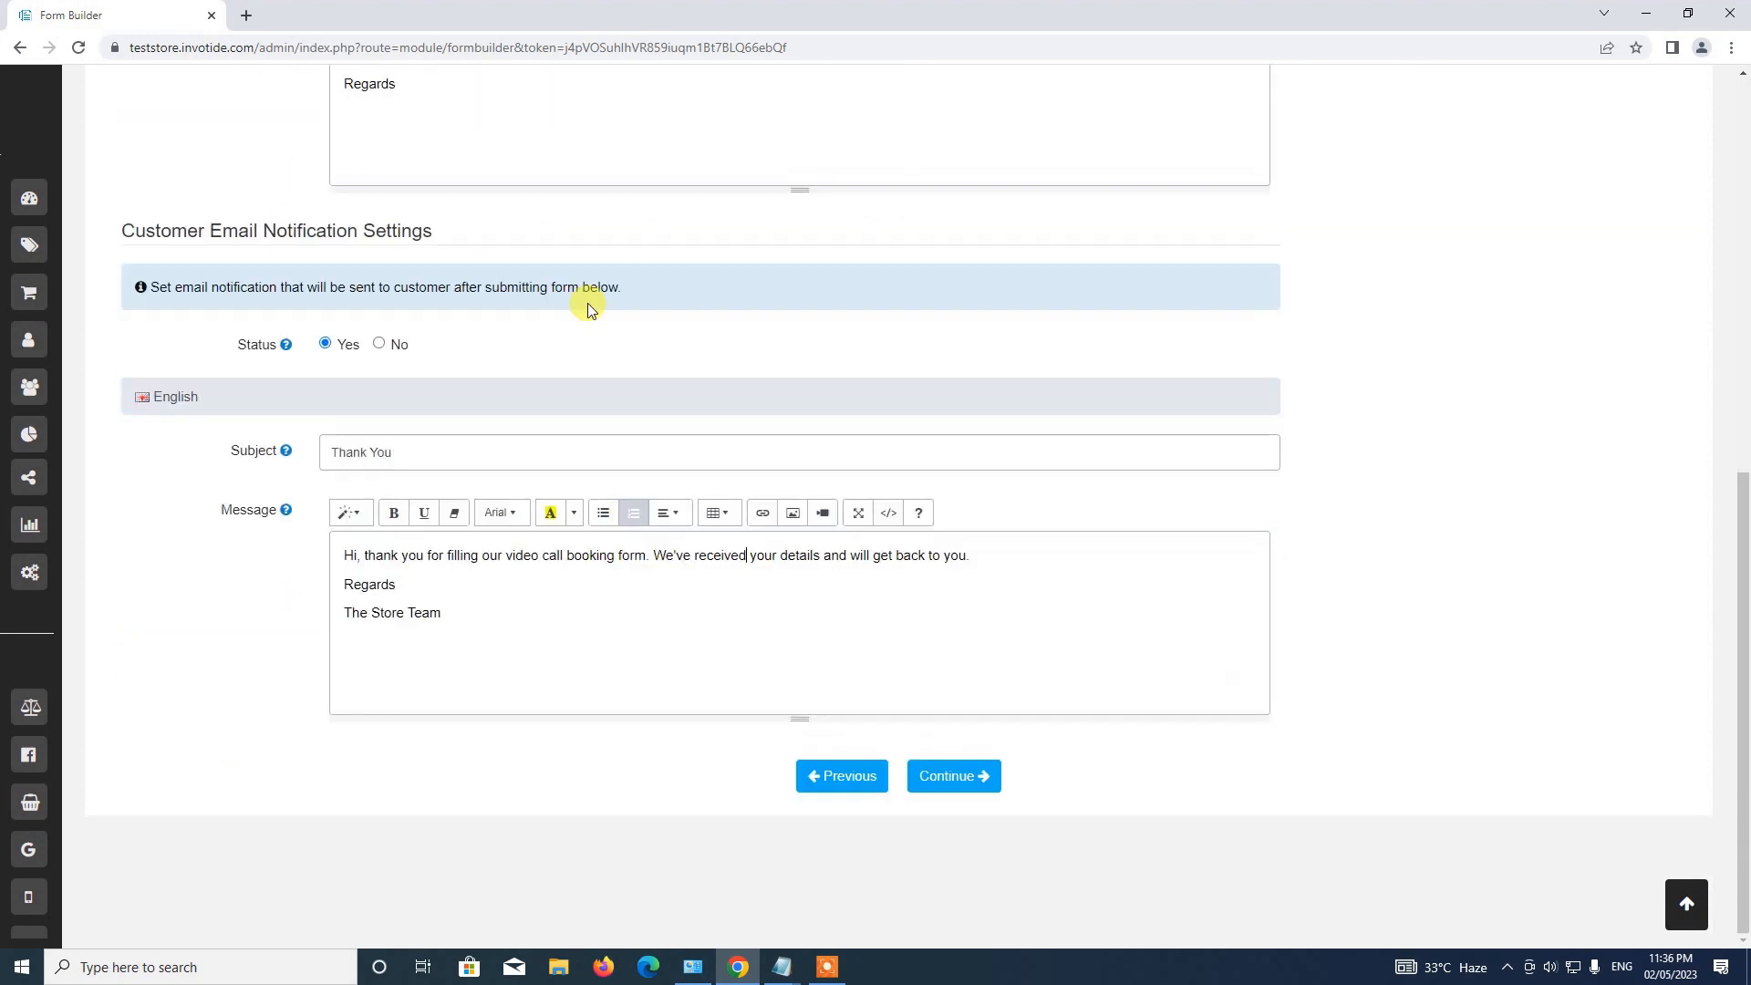
scroll(407, 352, up, 3)
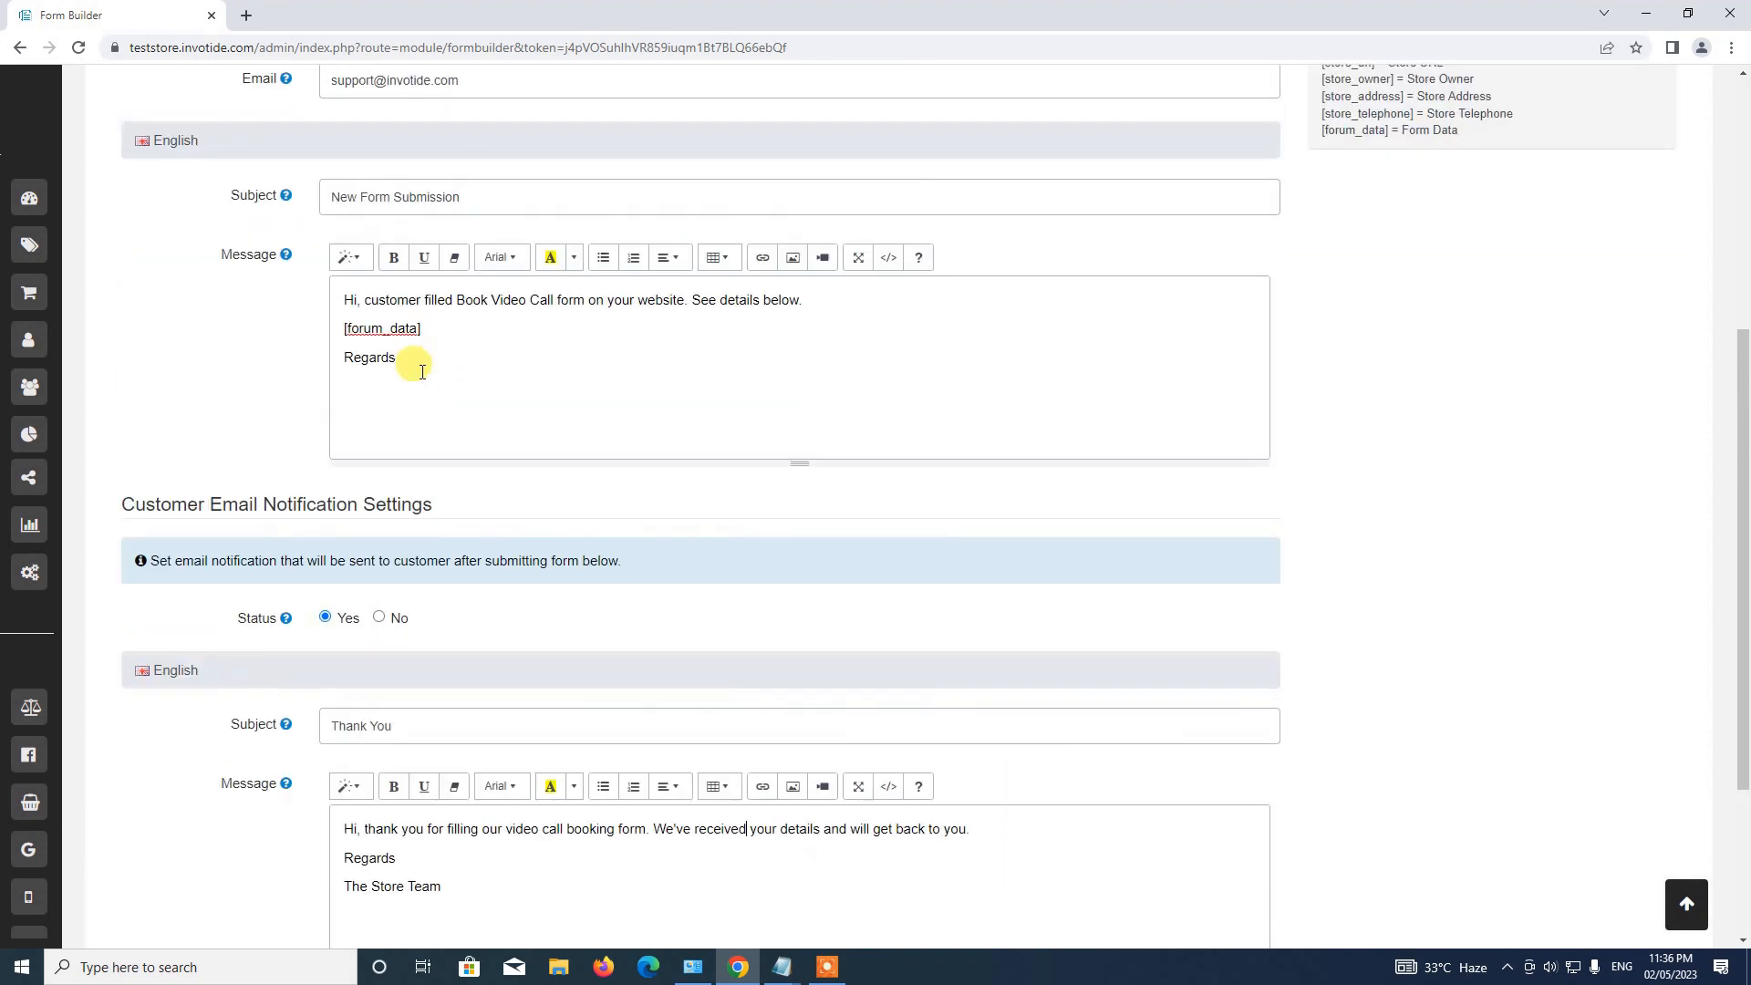
scroll(450, 512, down, 3)
scroll(456, 620, up, 3)
scroll(422, 708, down, 3)
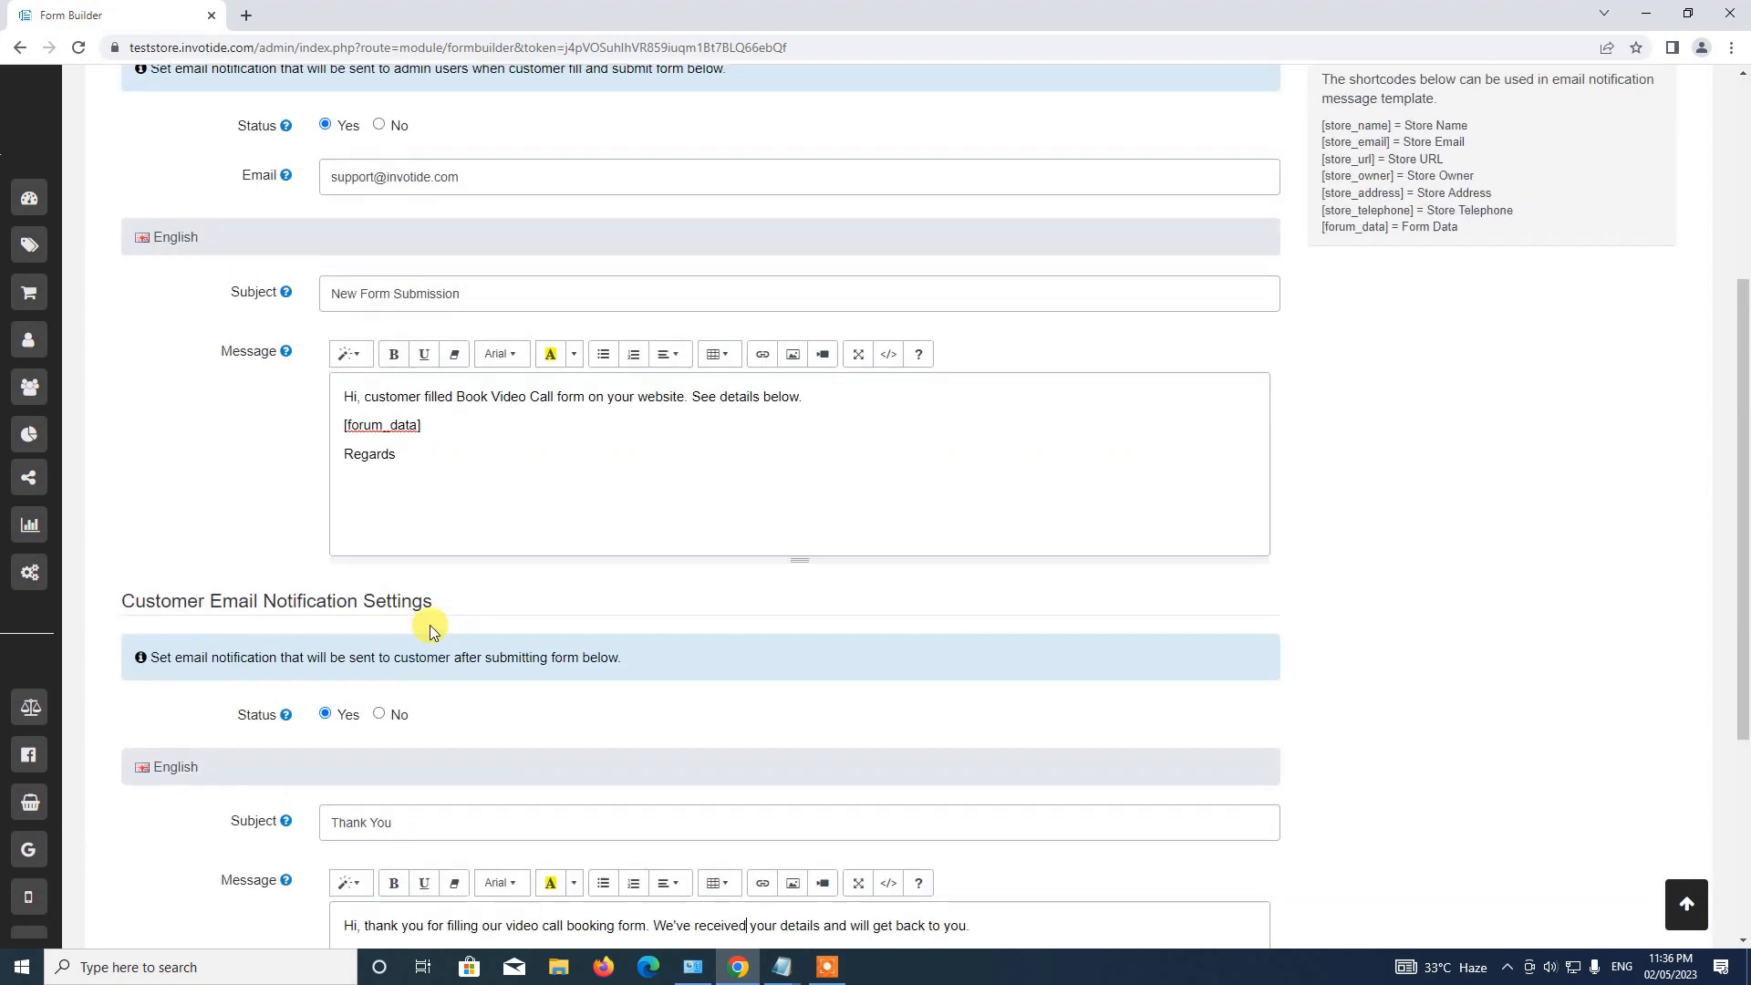
scroll(431, 625, up, 5)
scroll(508, 696, down, 3)
scroll(508, 696, up, 1)
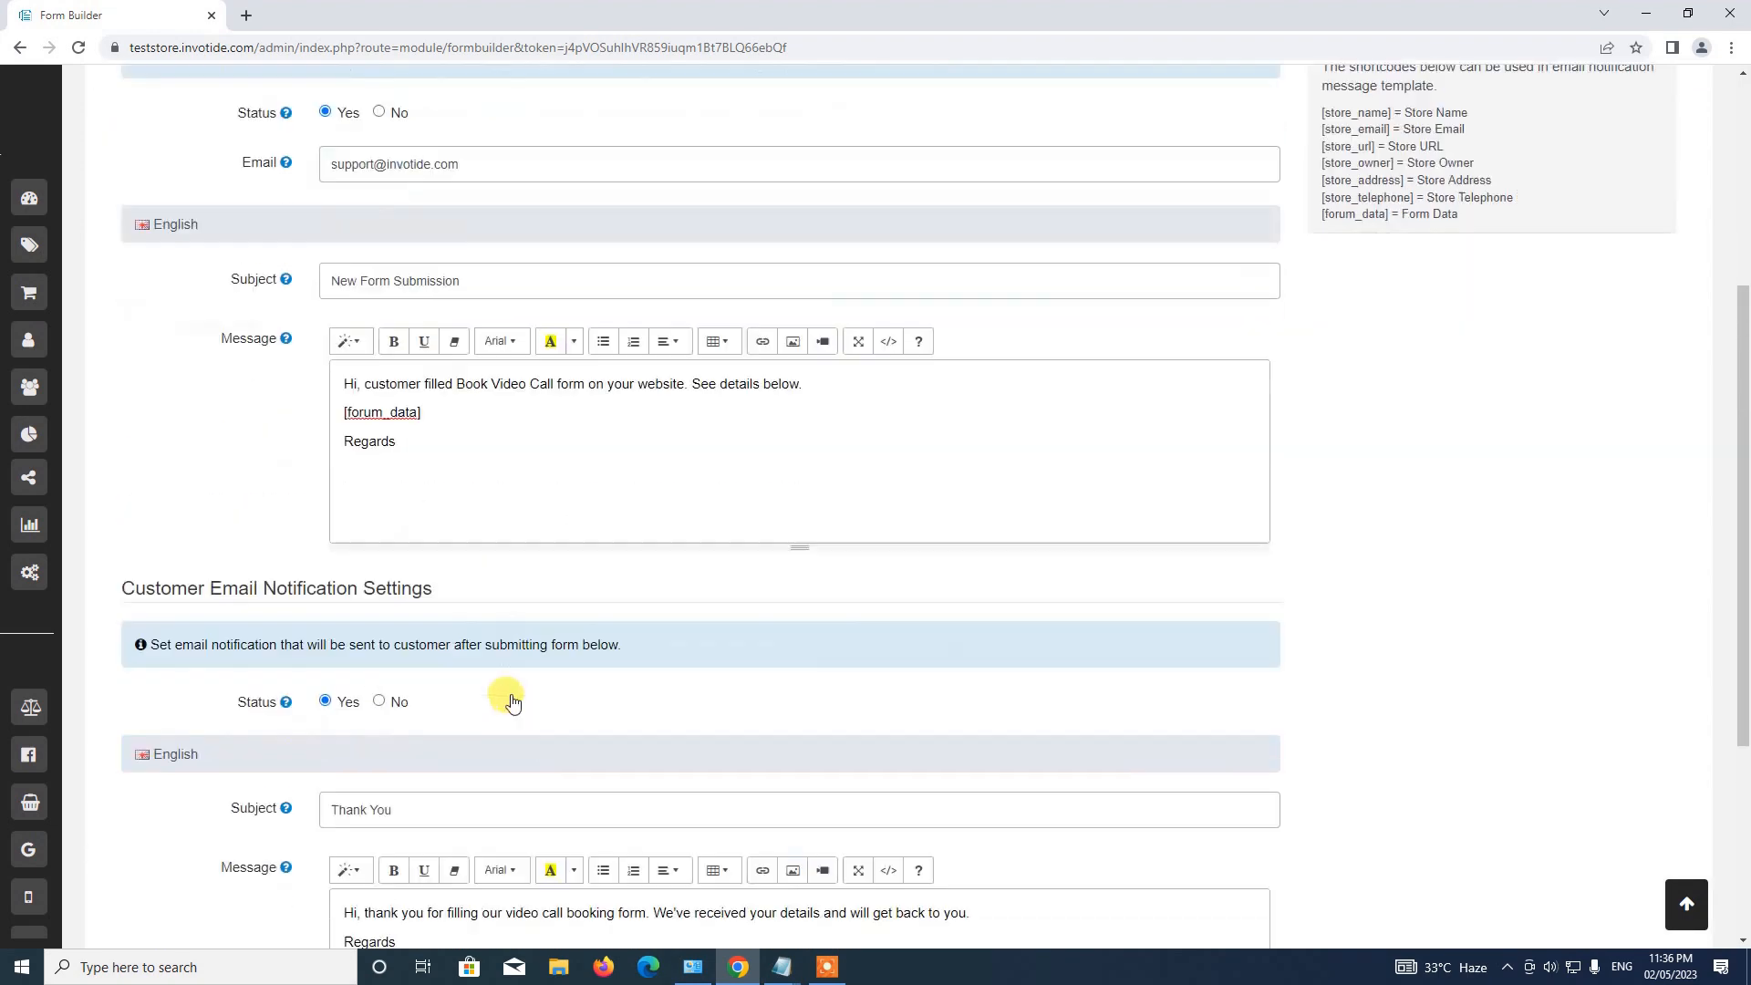
scroll(353, 609, down, 3)
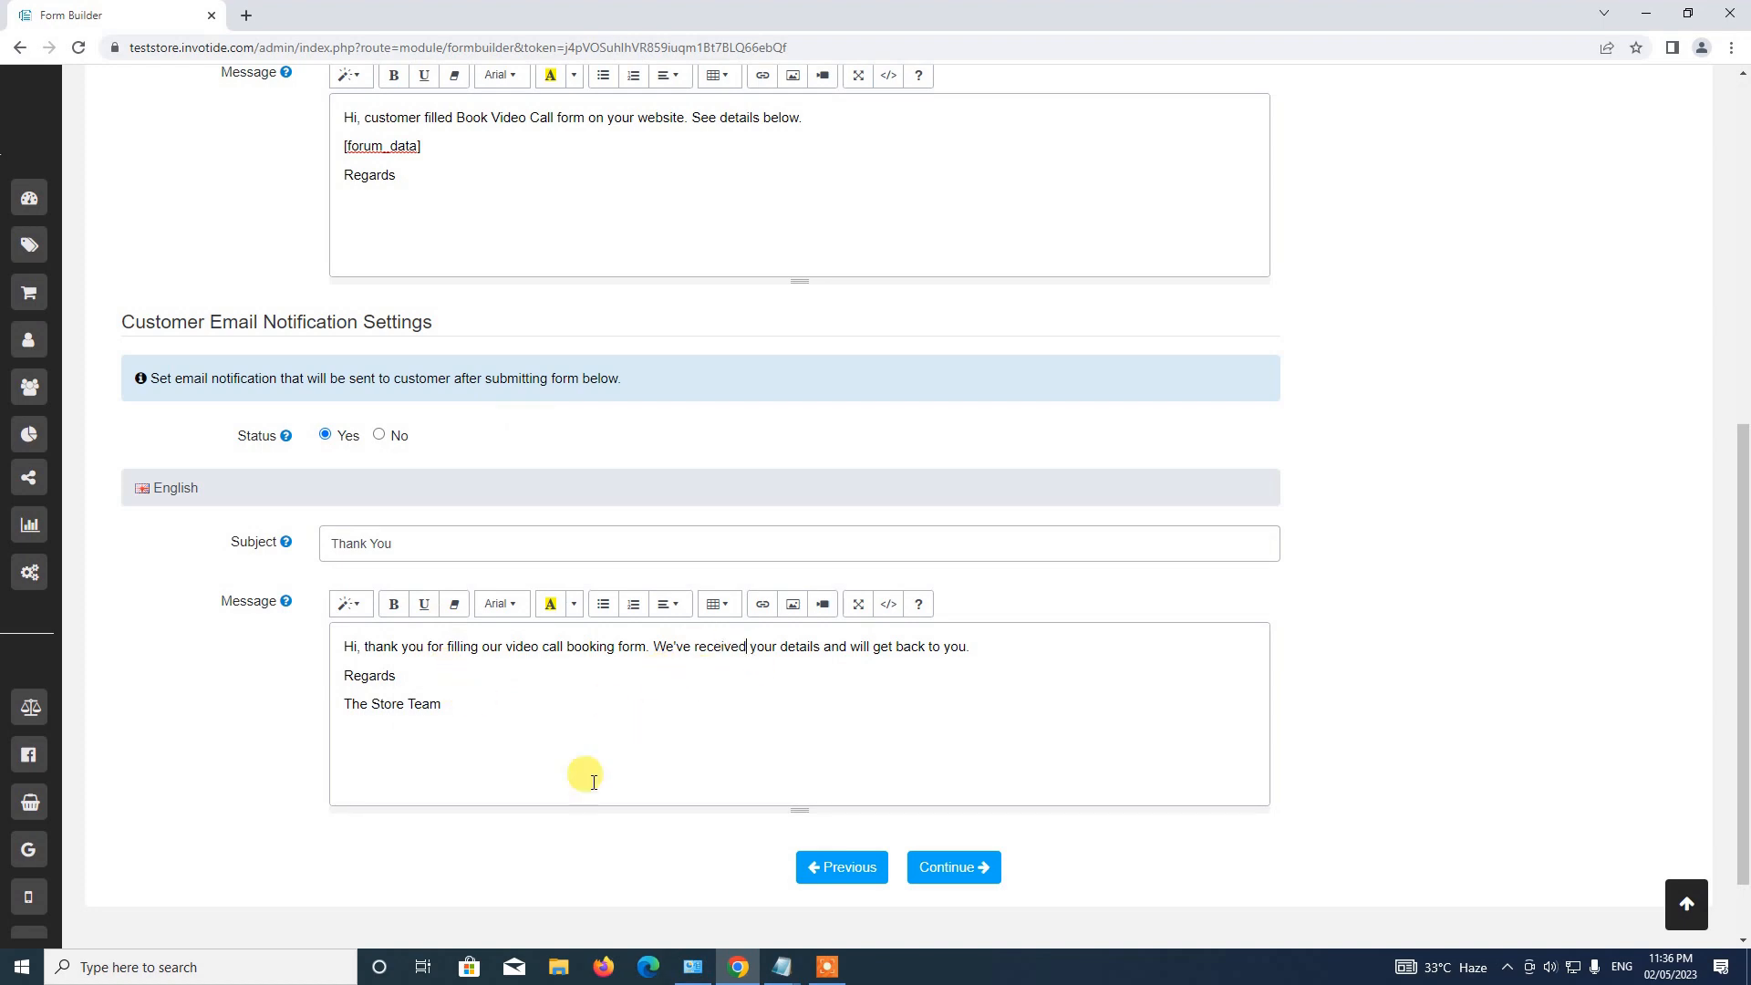
scroll(602, 776, up, 4)
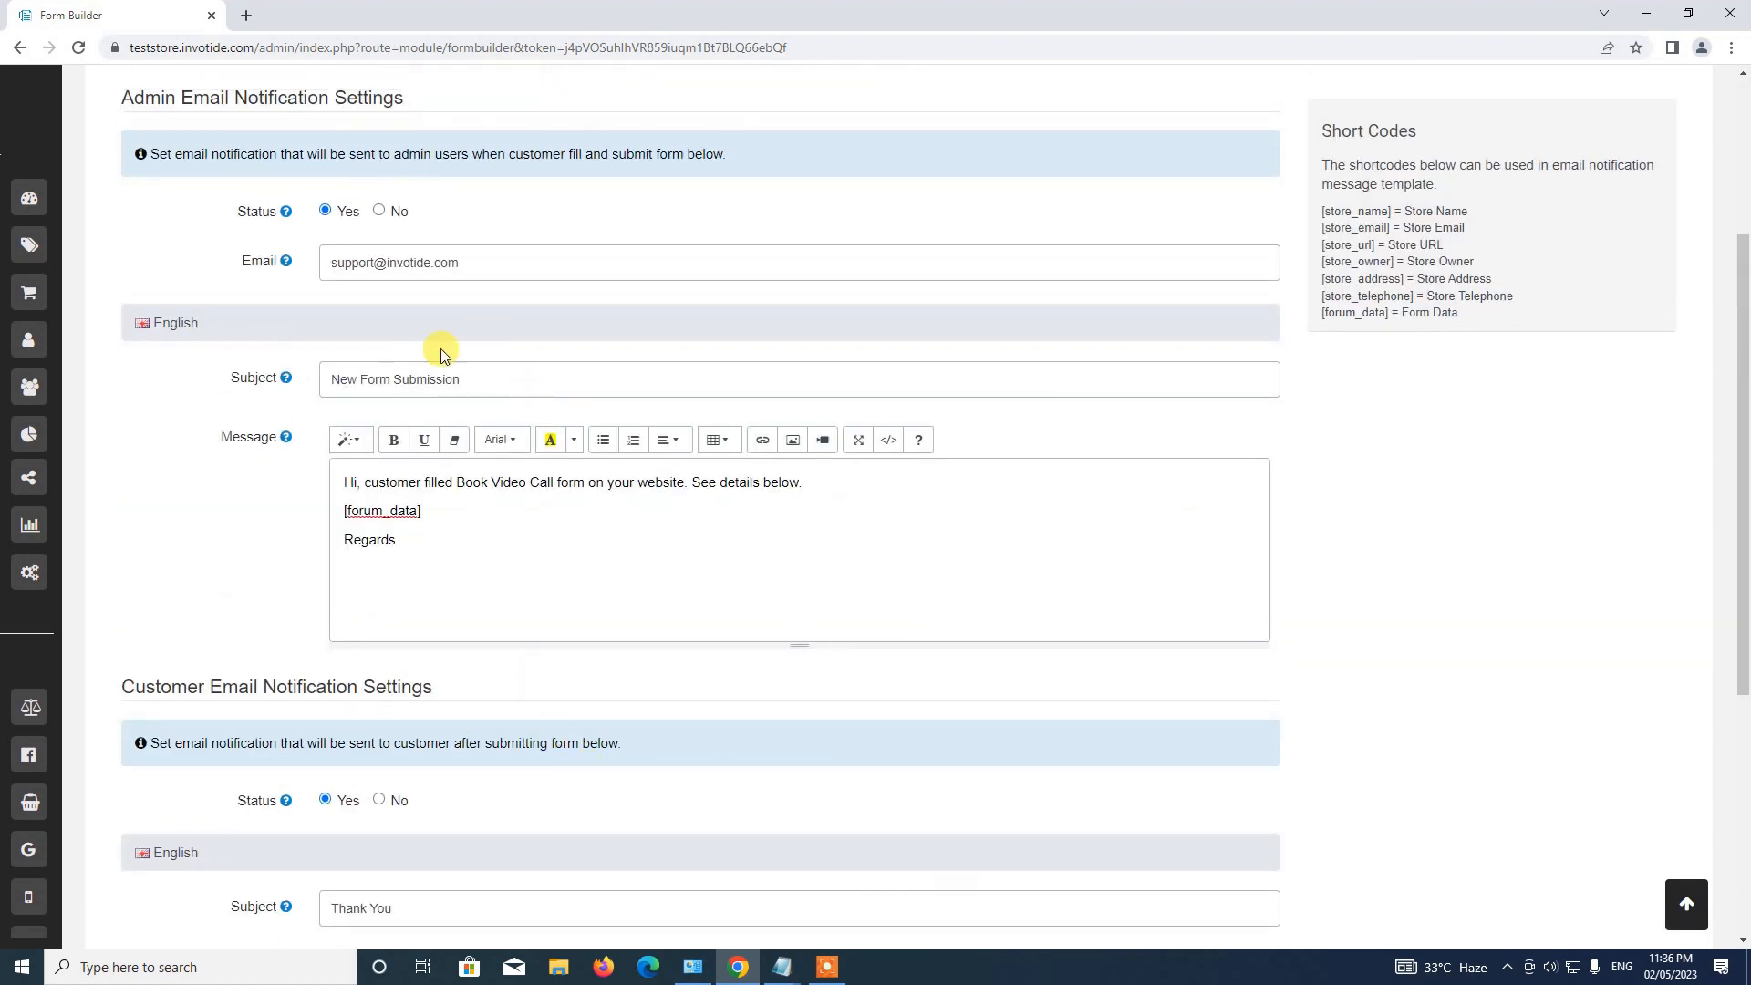
scroll(441, 348, up, 2)
scroll(392, 462, down, 7)
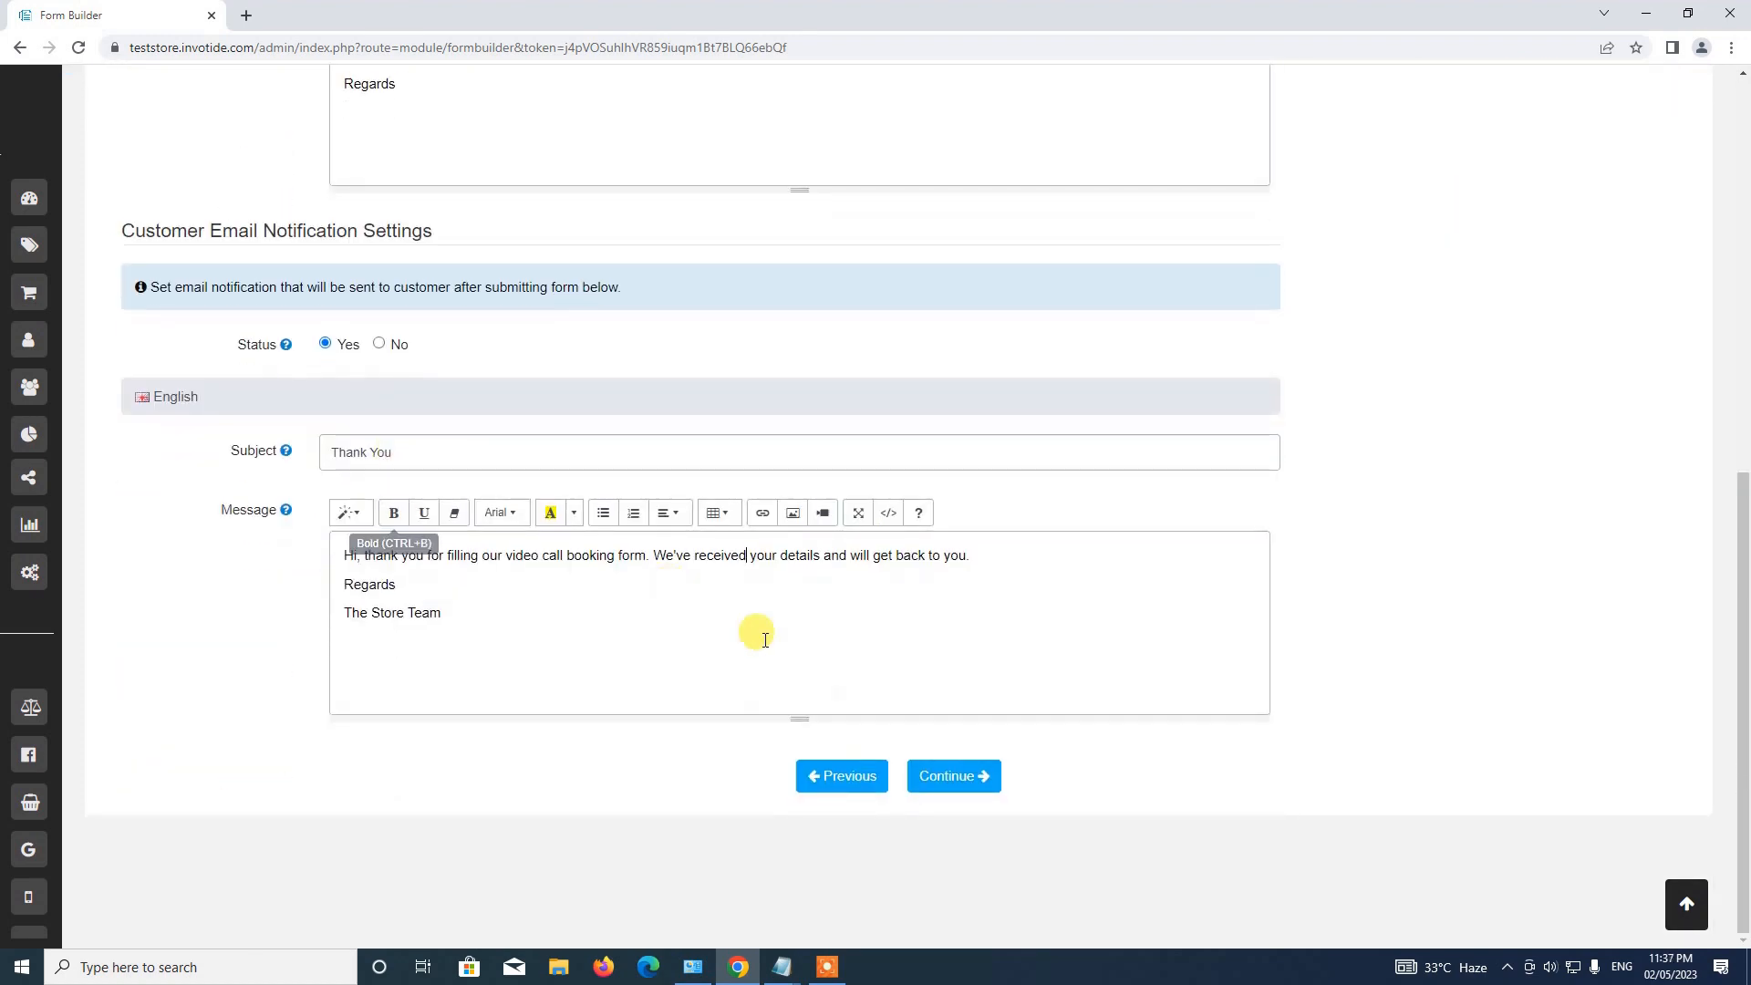
click(977, 785)
scroll(981, 786, up, 2)
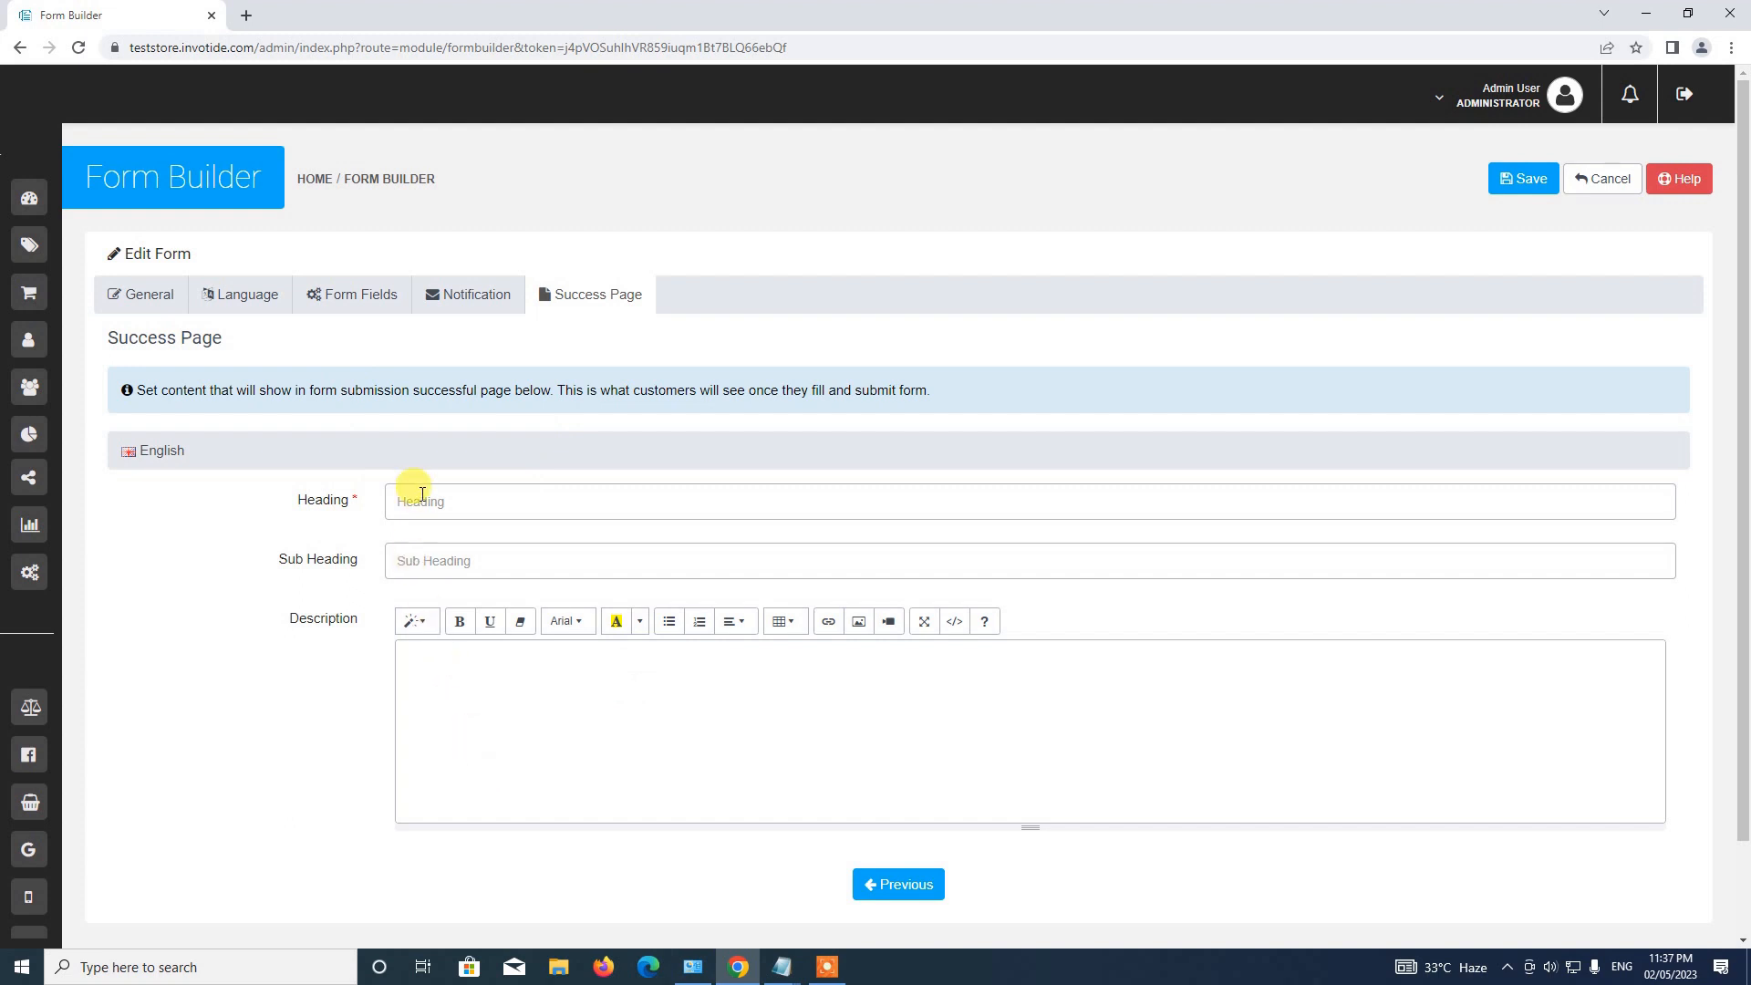
Set the success page Heading to 'Thank You!' using the text from the notes.
scroll(320, 591, down, 2)
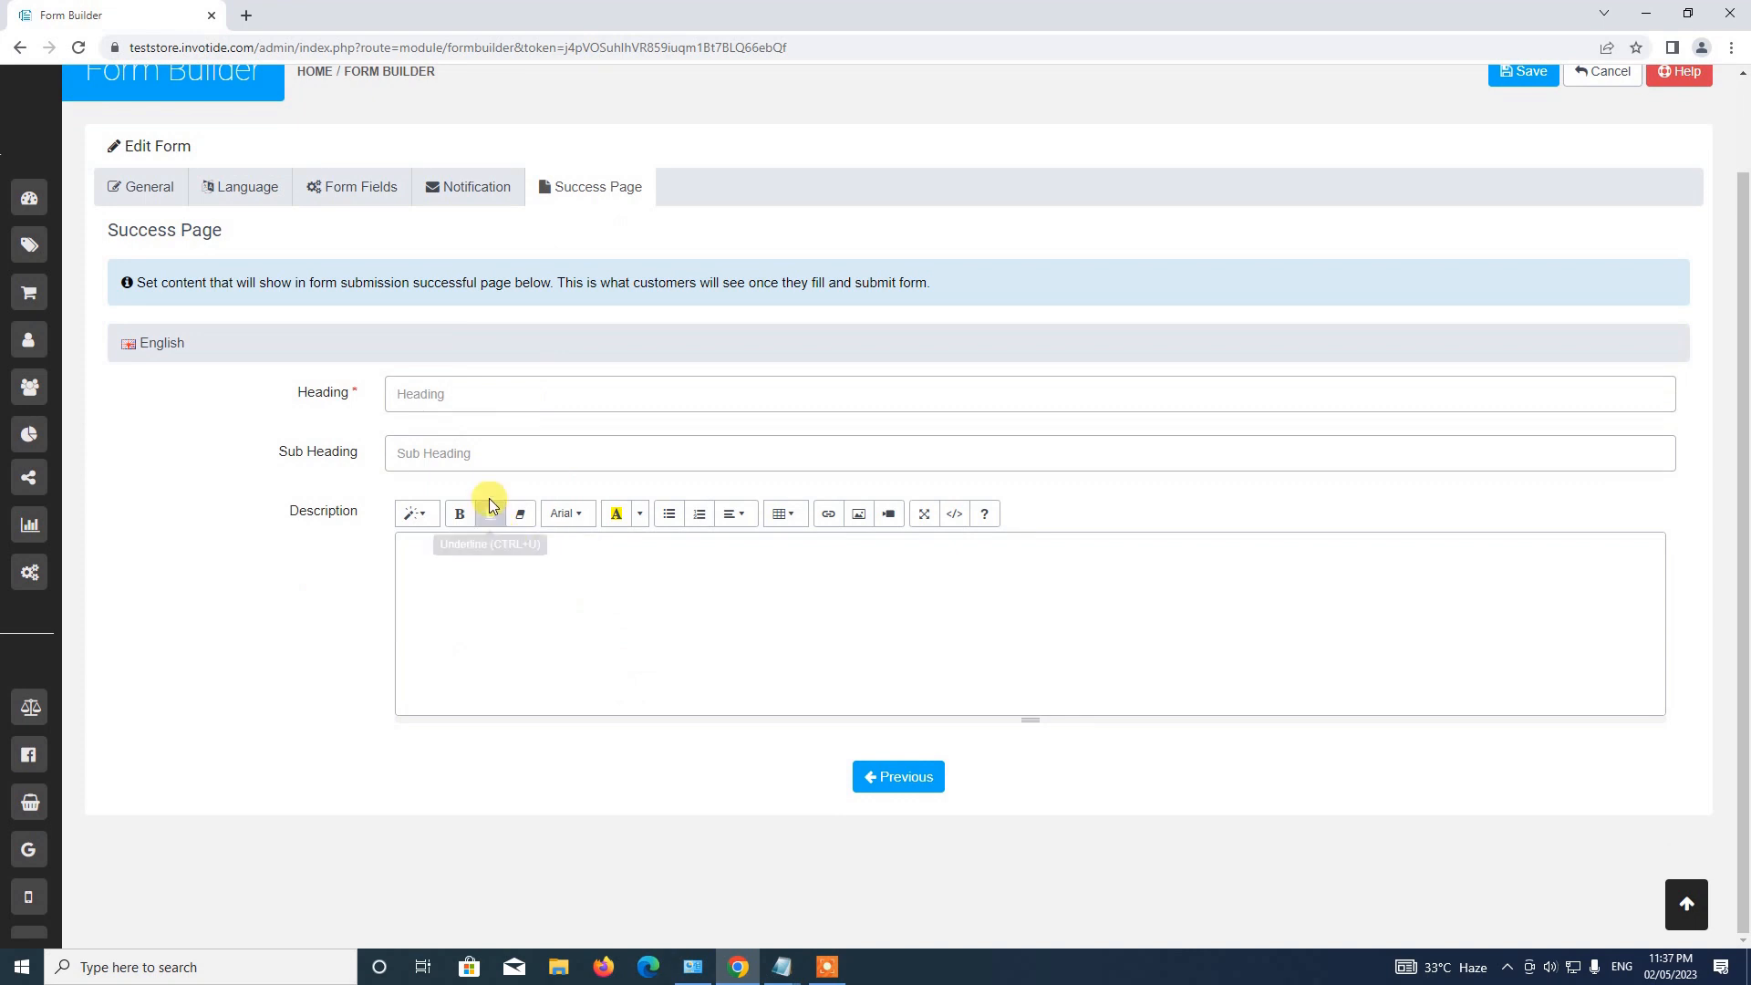
click(835, 912)
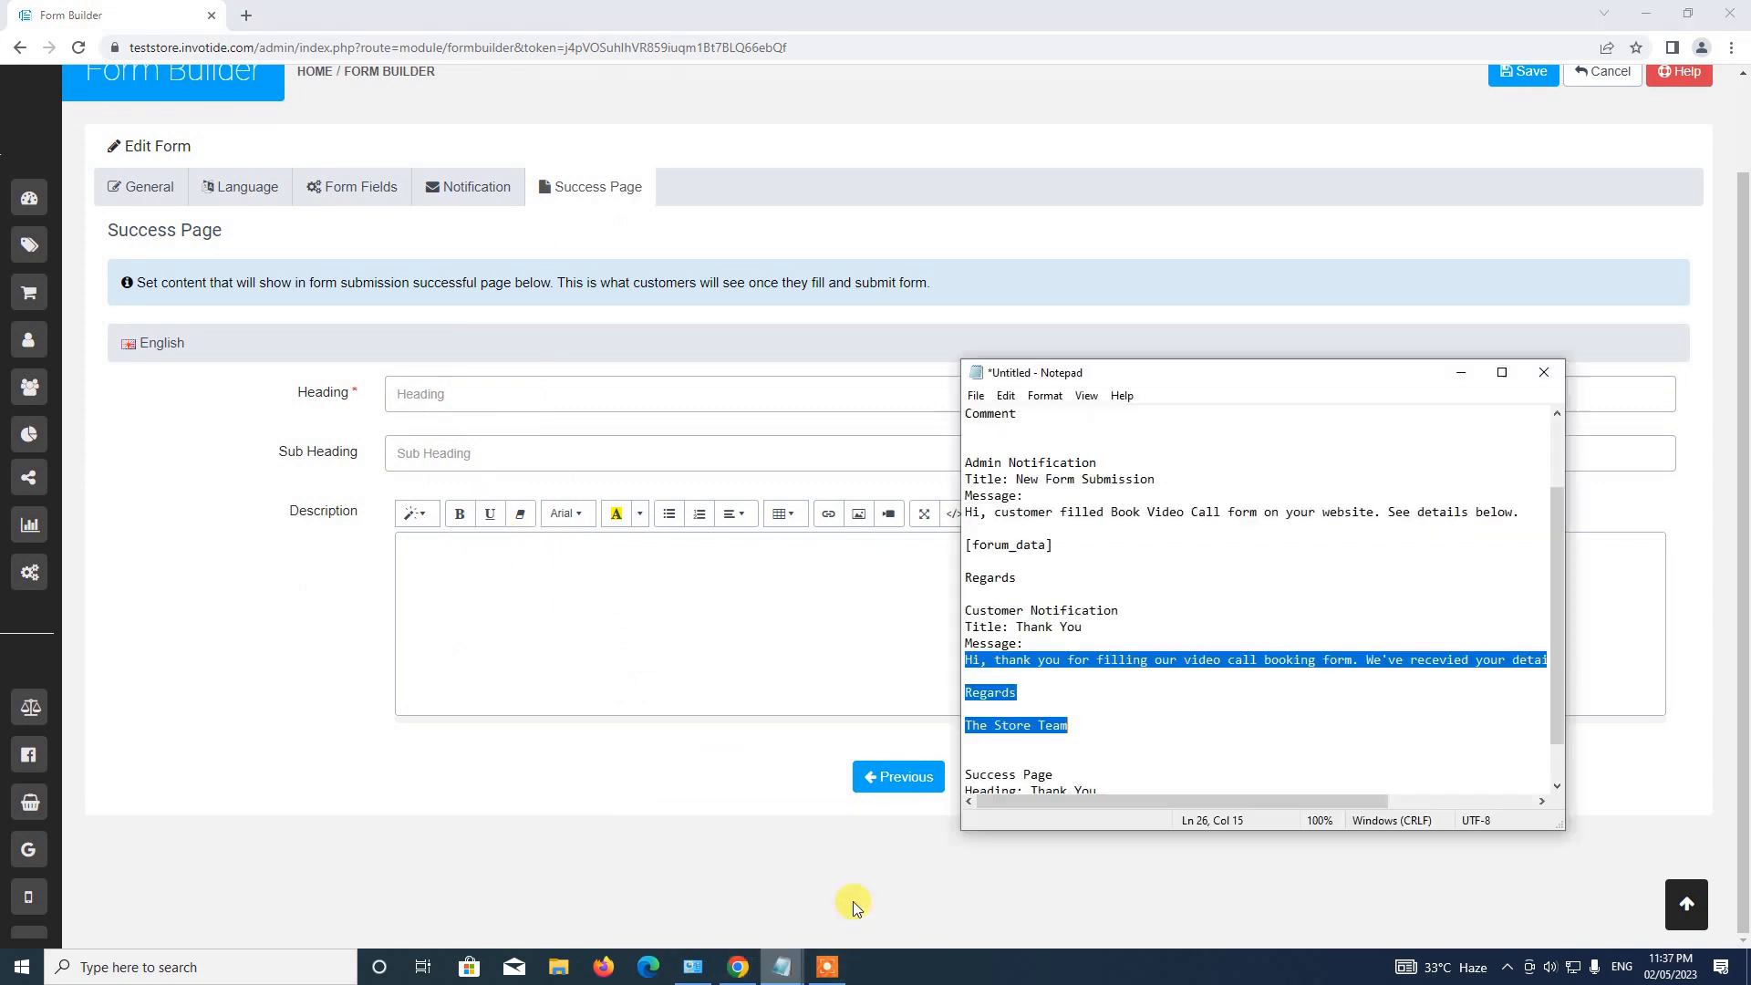
scroll(1071, 711, down, 1)
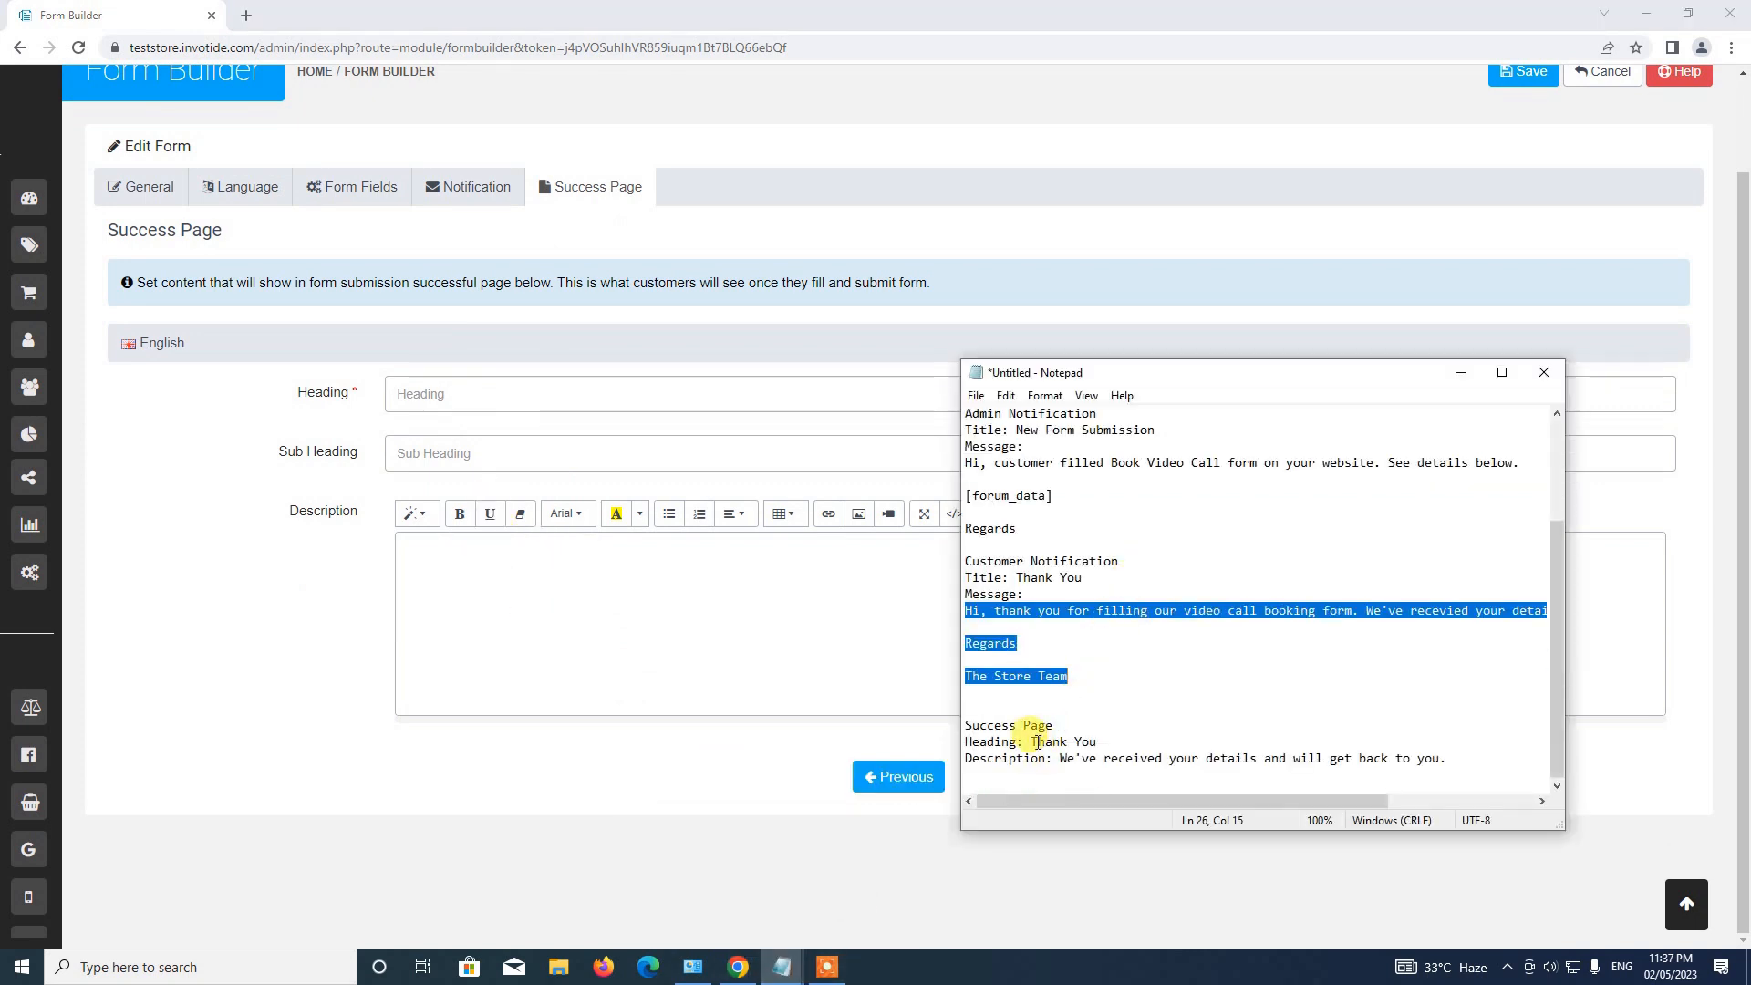
drag(1034, 743, 1098, 744)
key(ctrl+c)
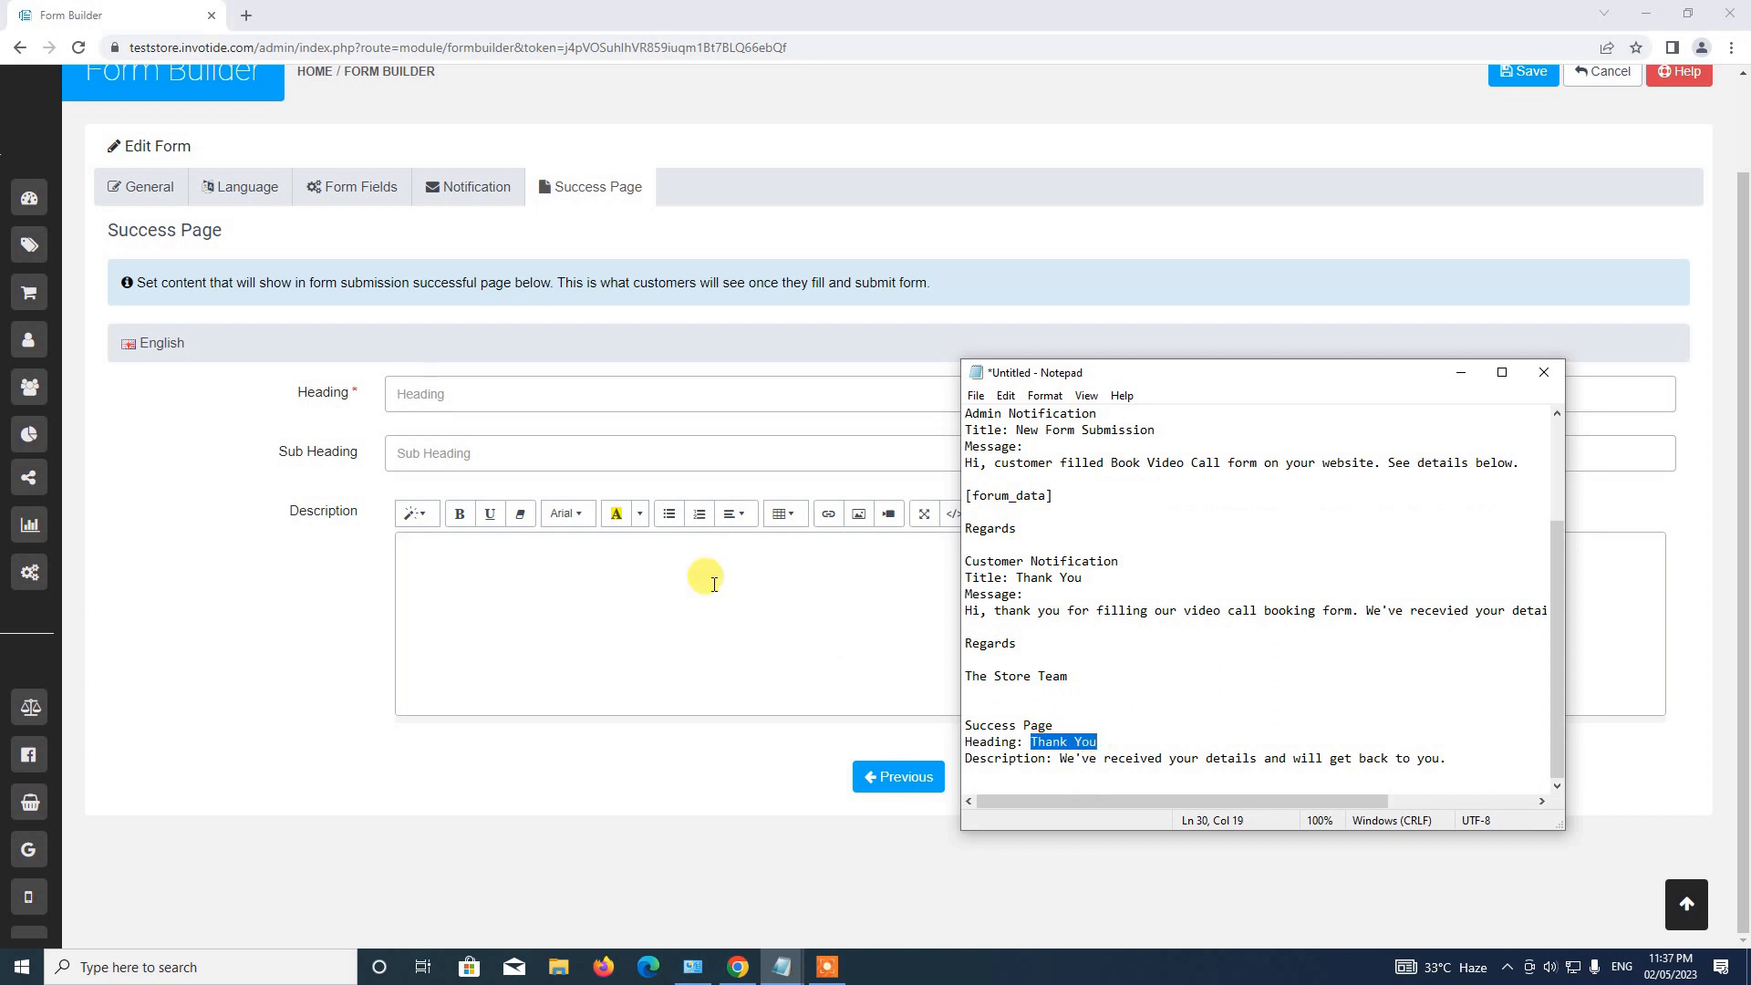
click(467, 390)
key(ctrl+v)
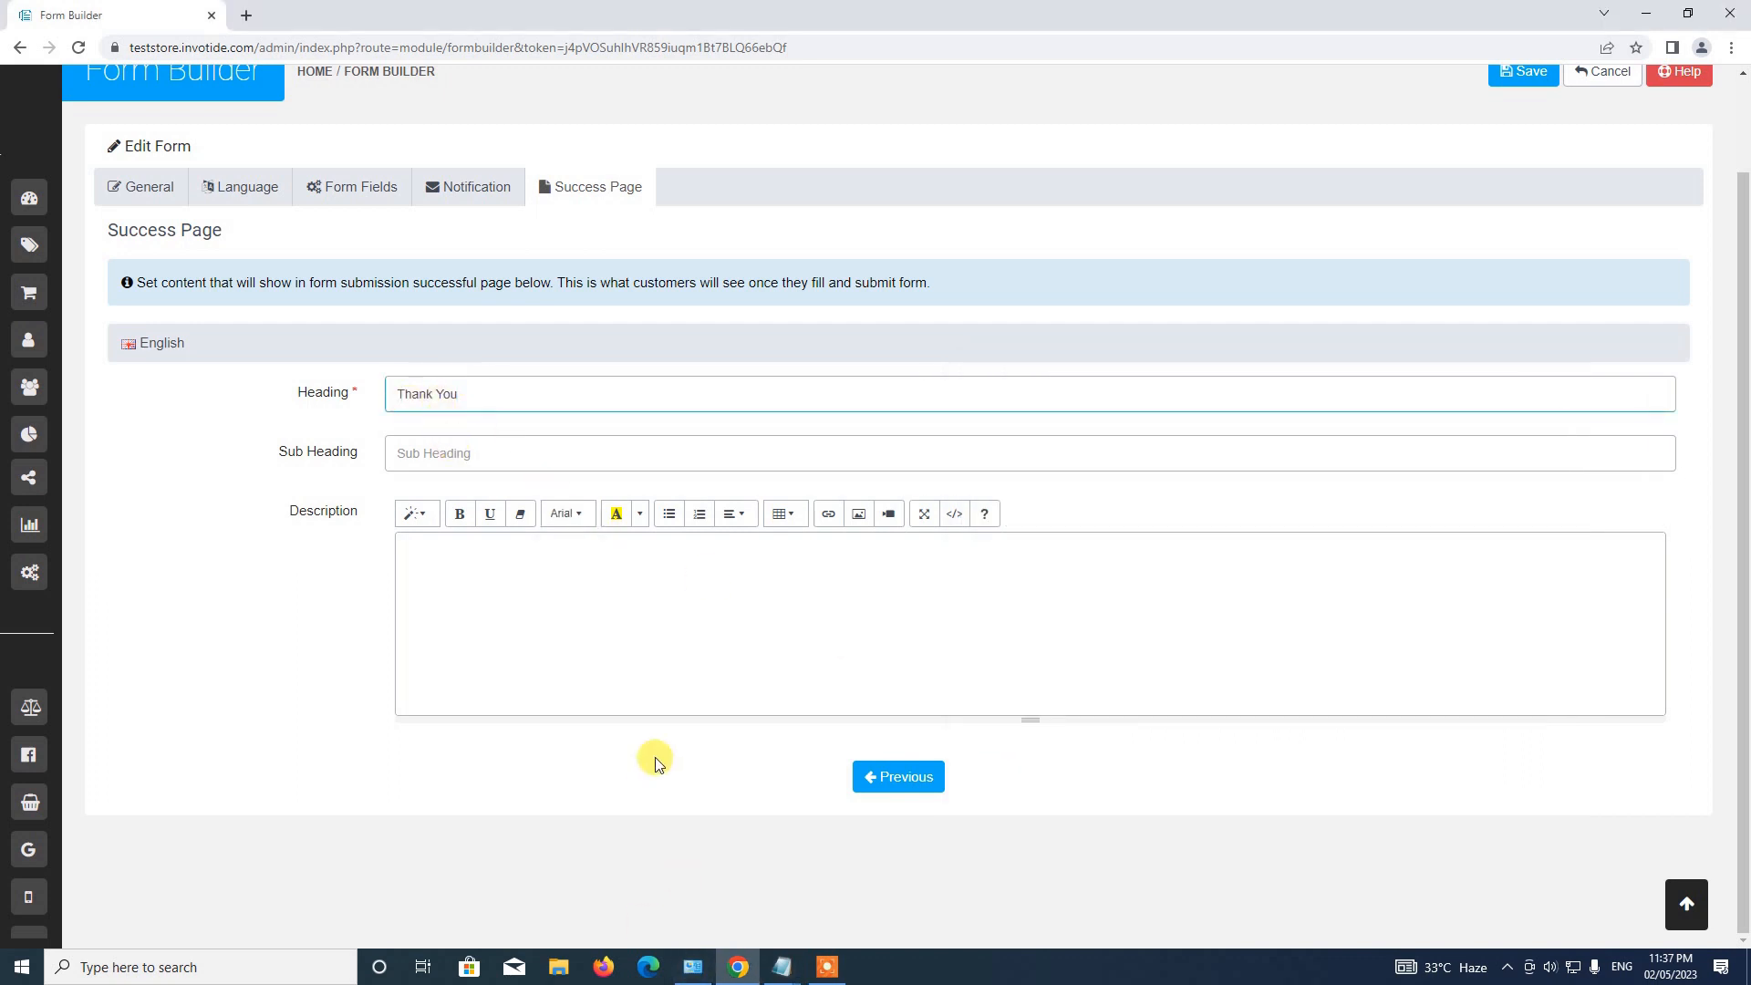
text(!)
Paste 'We've received your details and will get back to you.' into the Description.
click(782, 967)
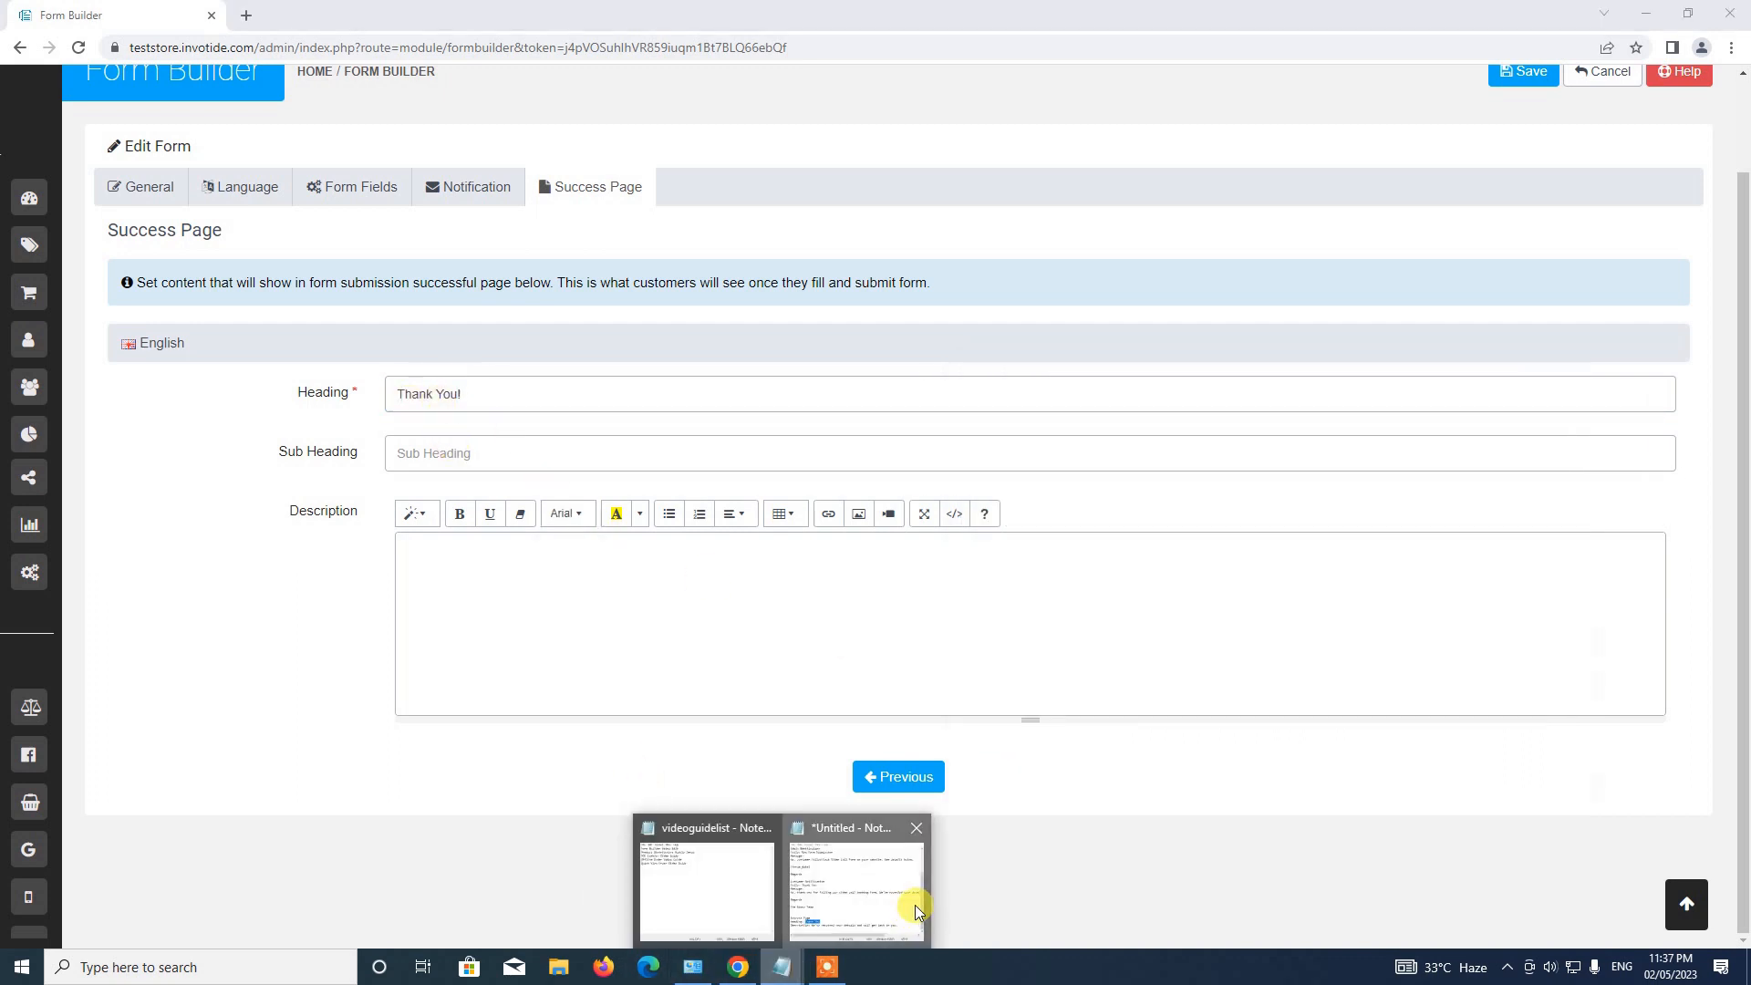
click(915, 905)
drag(1061, 758, 1450, 760)
key(ctrl+c)
click(465, 601)
key(ctrl+v)
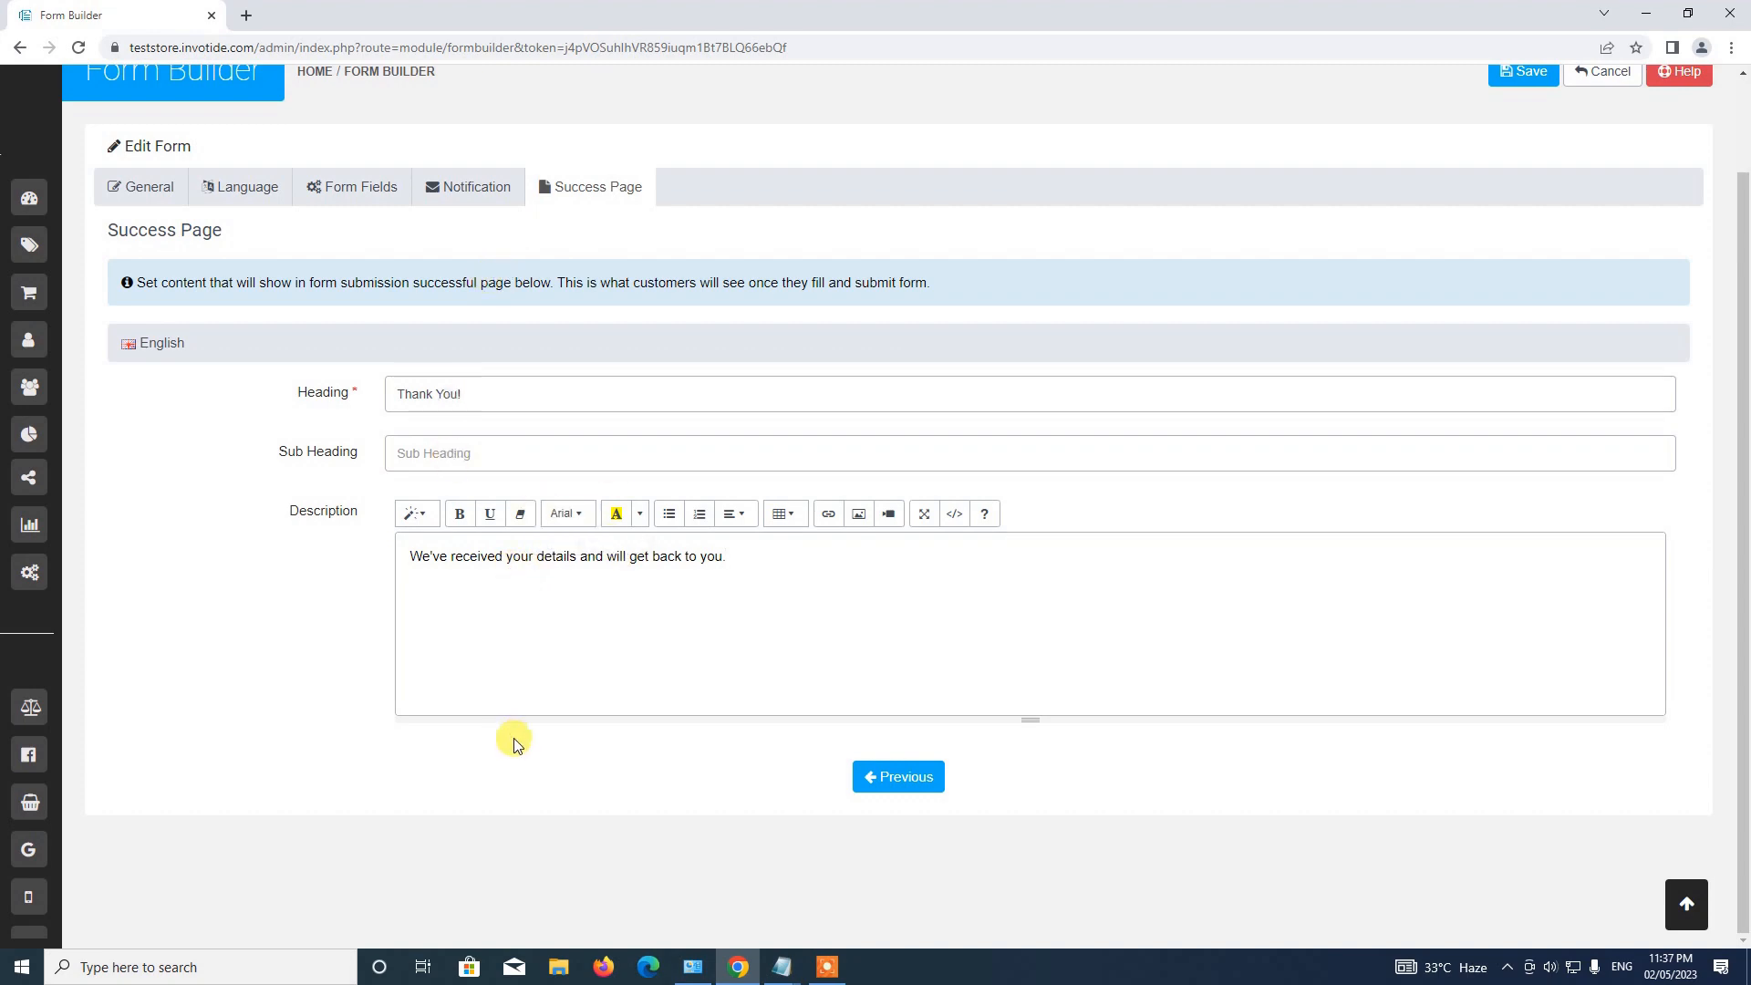
Step back through Notification and Form Fields, then click through every settings tab.
scroll(521, 722, up, 2)
scroll(521, 721, down, 2)
click(883, 784)
scroll(832, 830, down, 7)
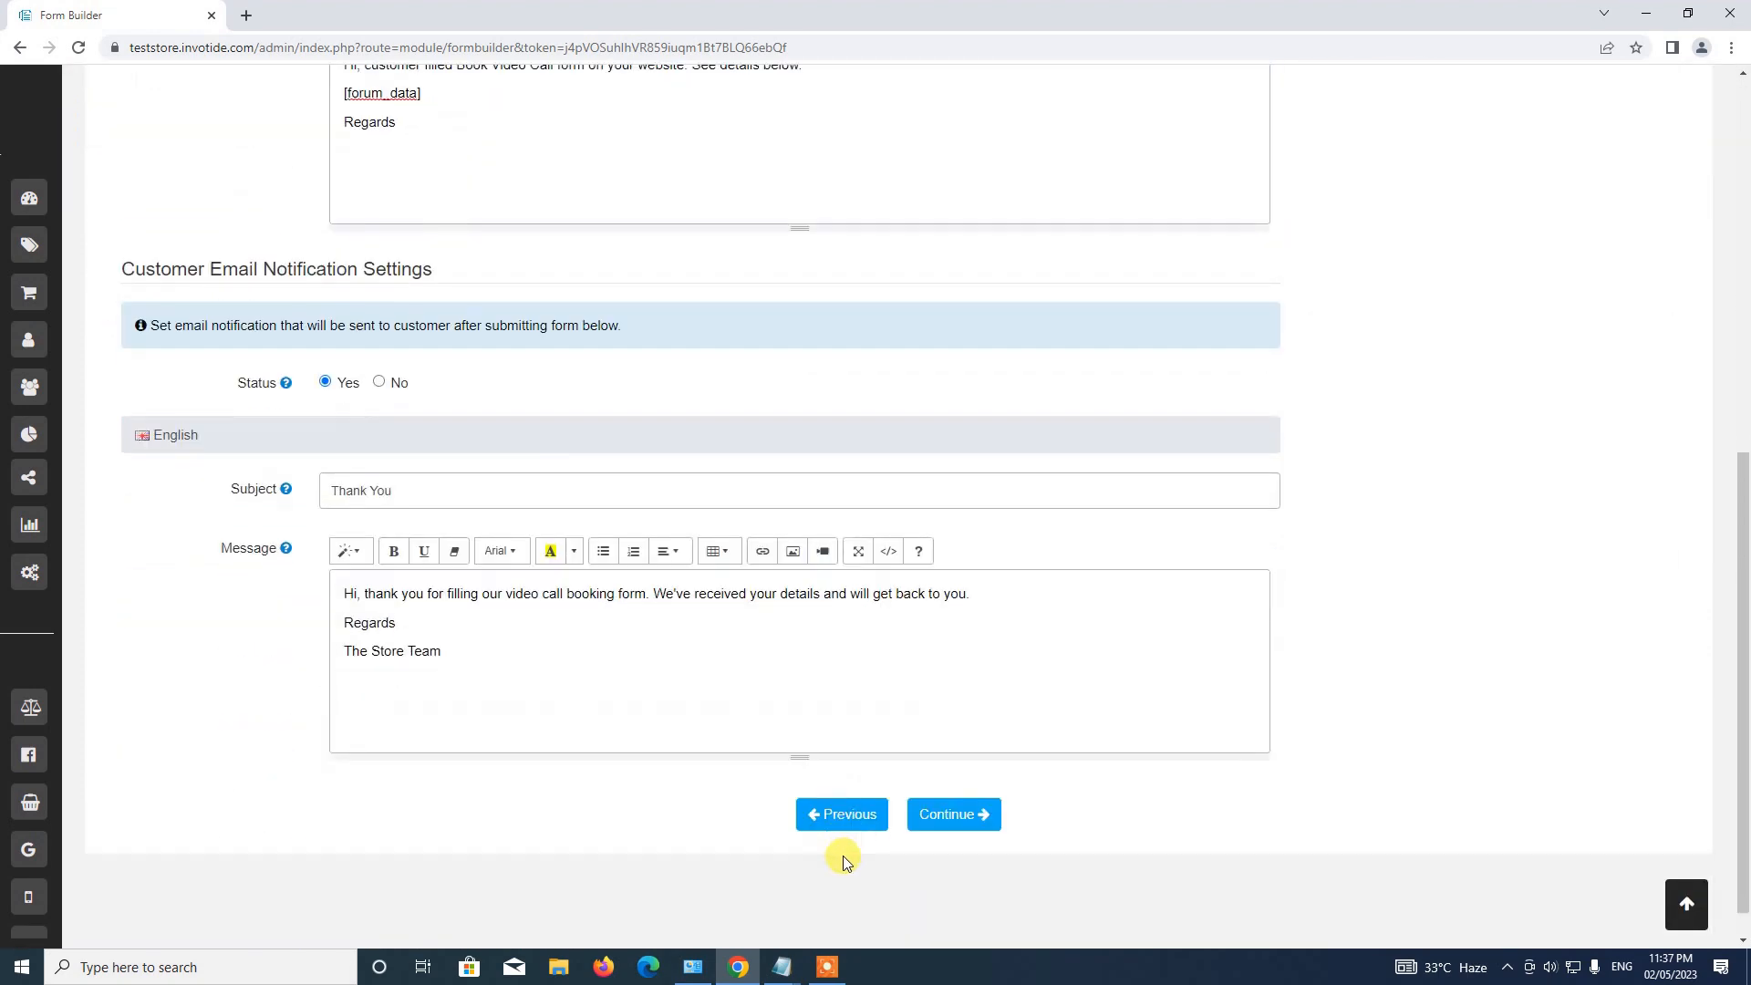
click(808, 783)
scroll(364, 665, up, 3)
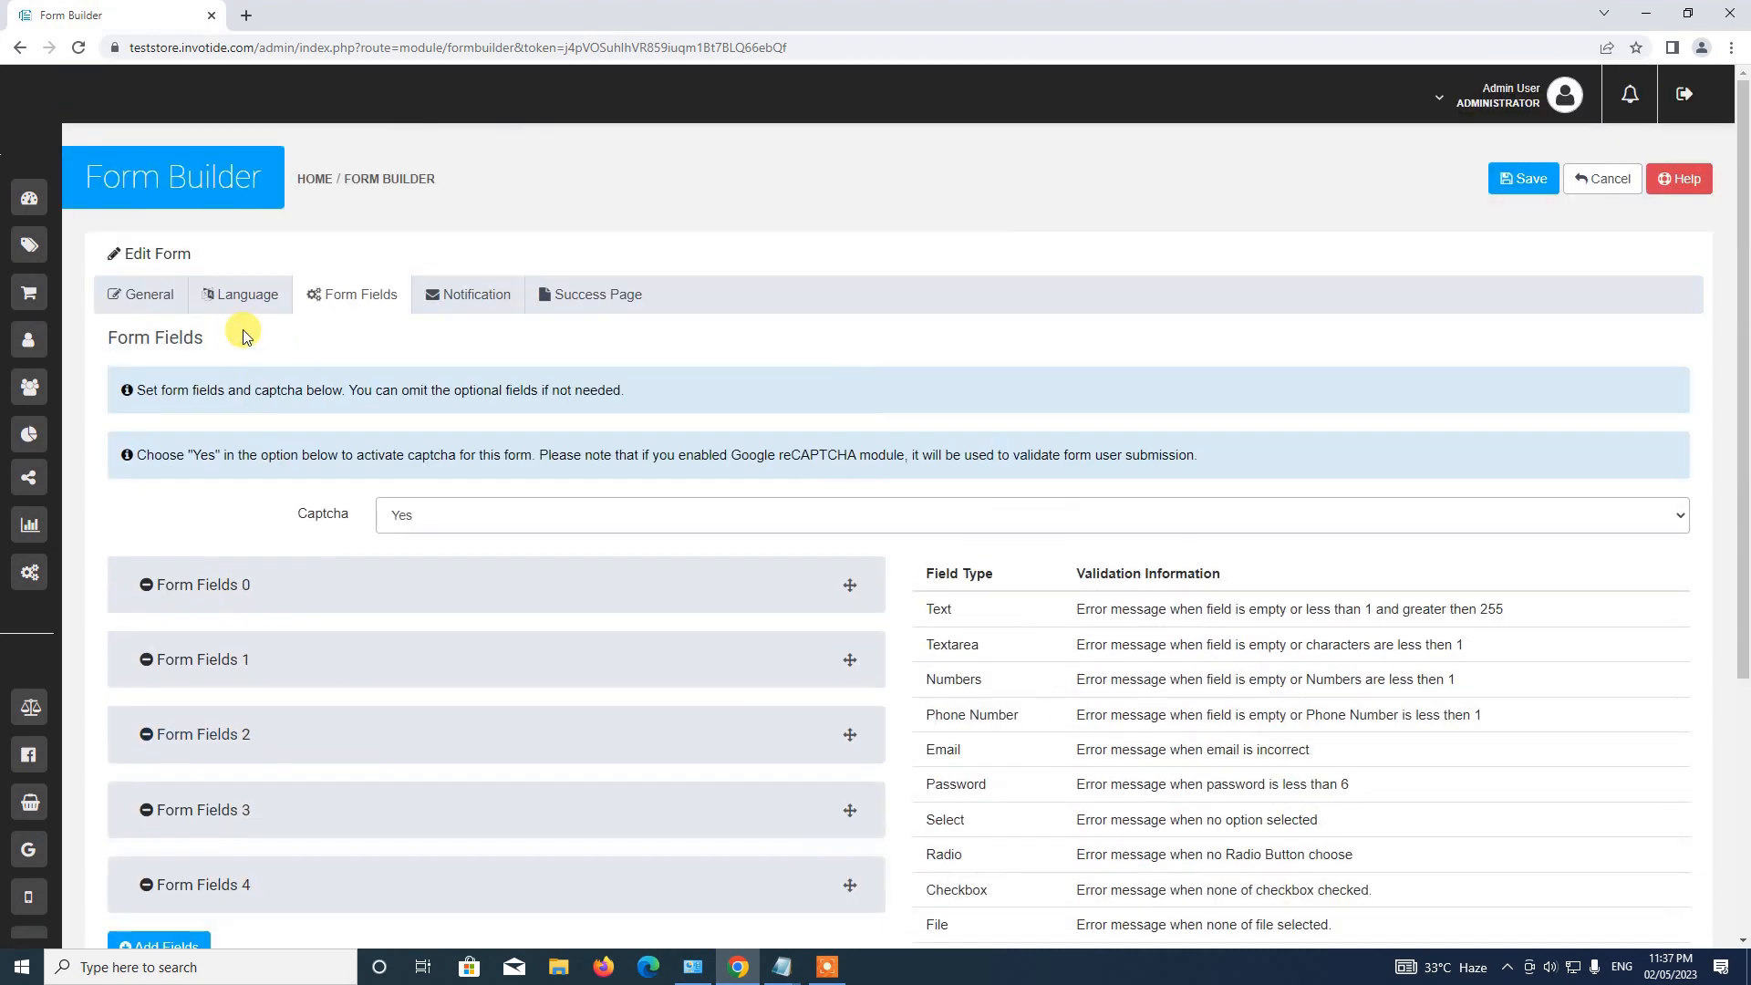
click(120, 294)
click(204, 304)
click(352, 294)
click(477, 294)
click(598, 294)
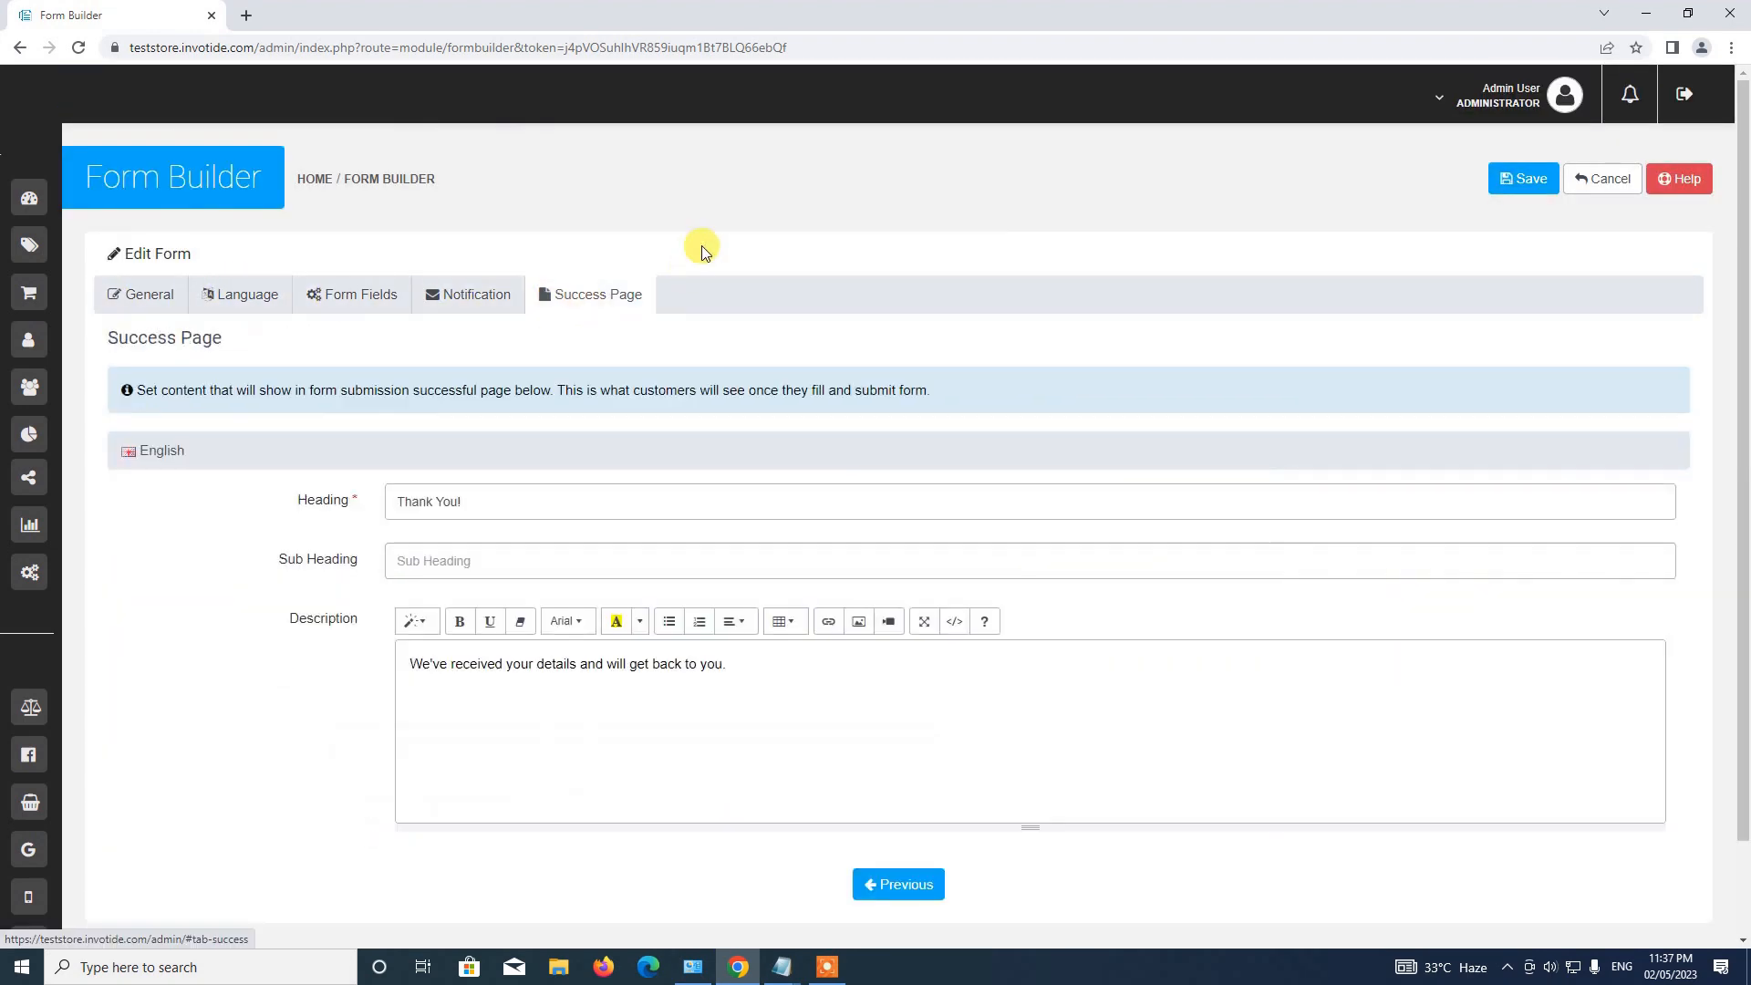
Recheck the General, Notification and Success Page tabs, then save the Video Call Booking form.
scroll(476, 503, down, 1)
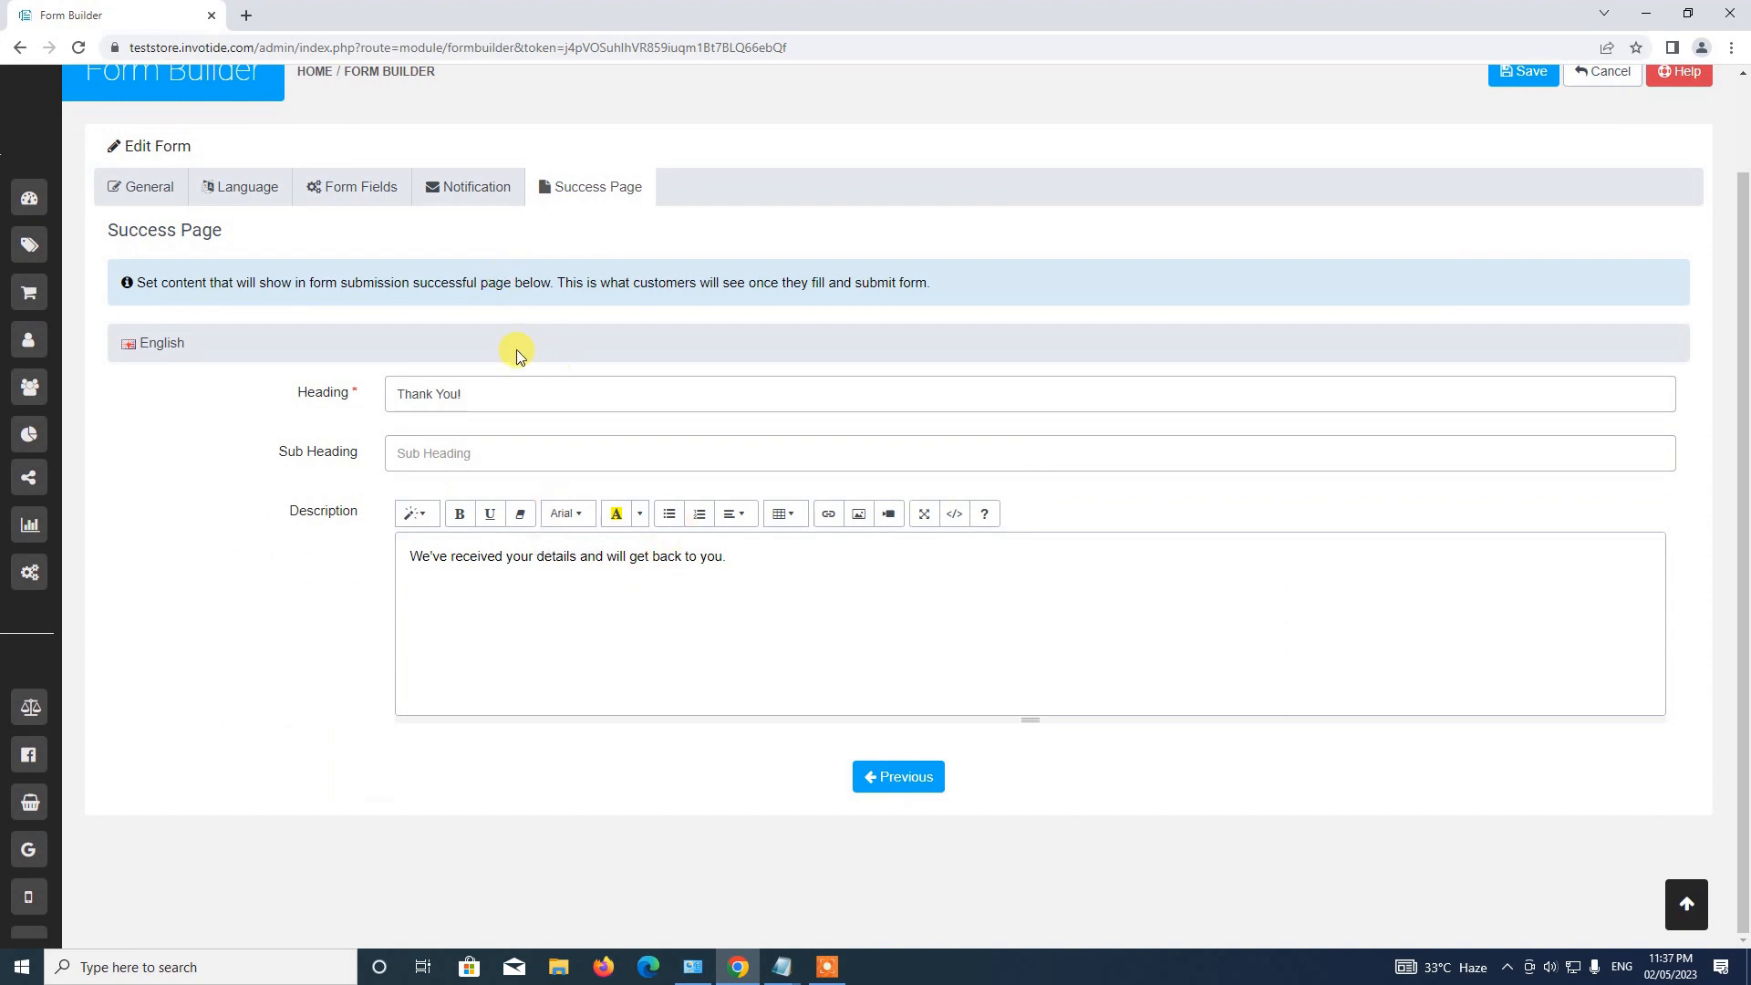
click(179, 190)
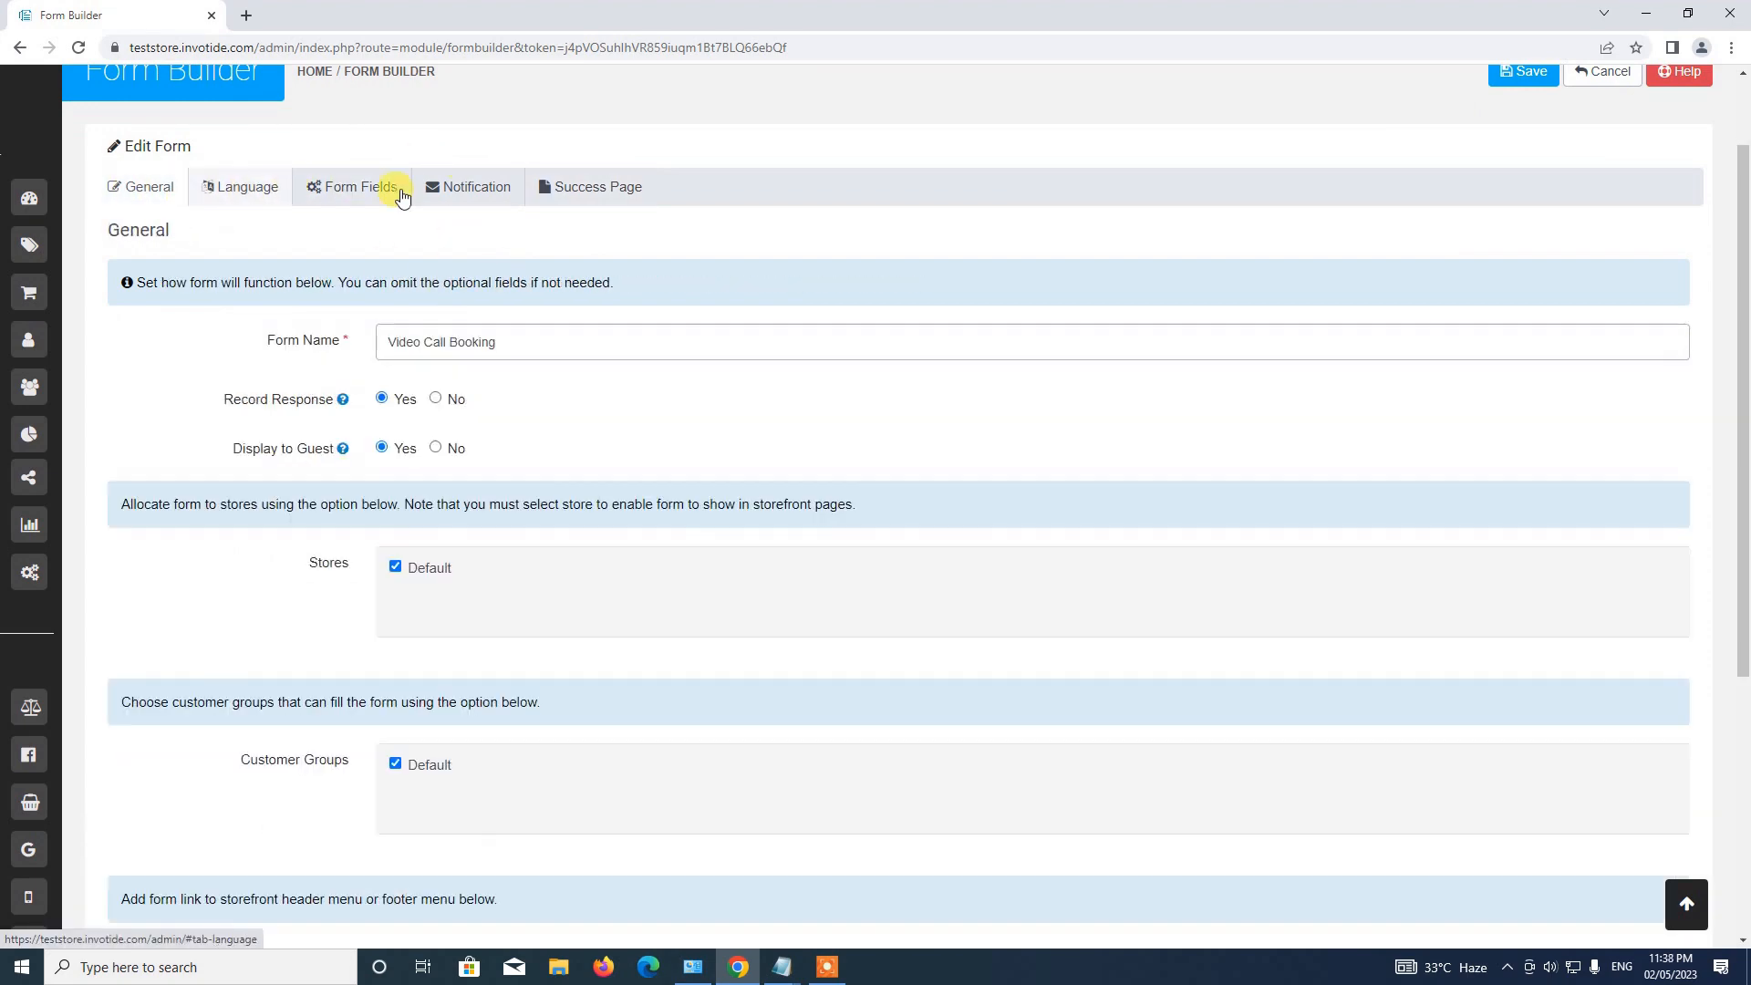
click(468, 187)
click(603, 190)
scroll(771, 536, up, 2)
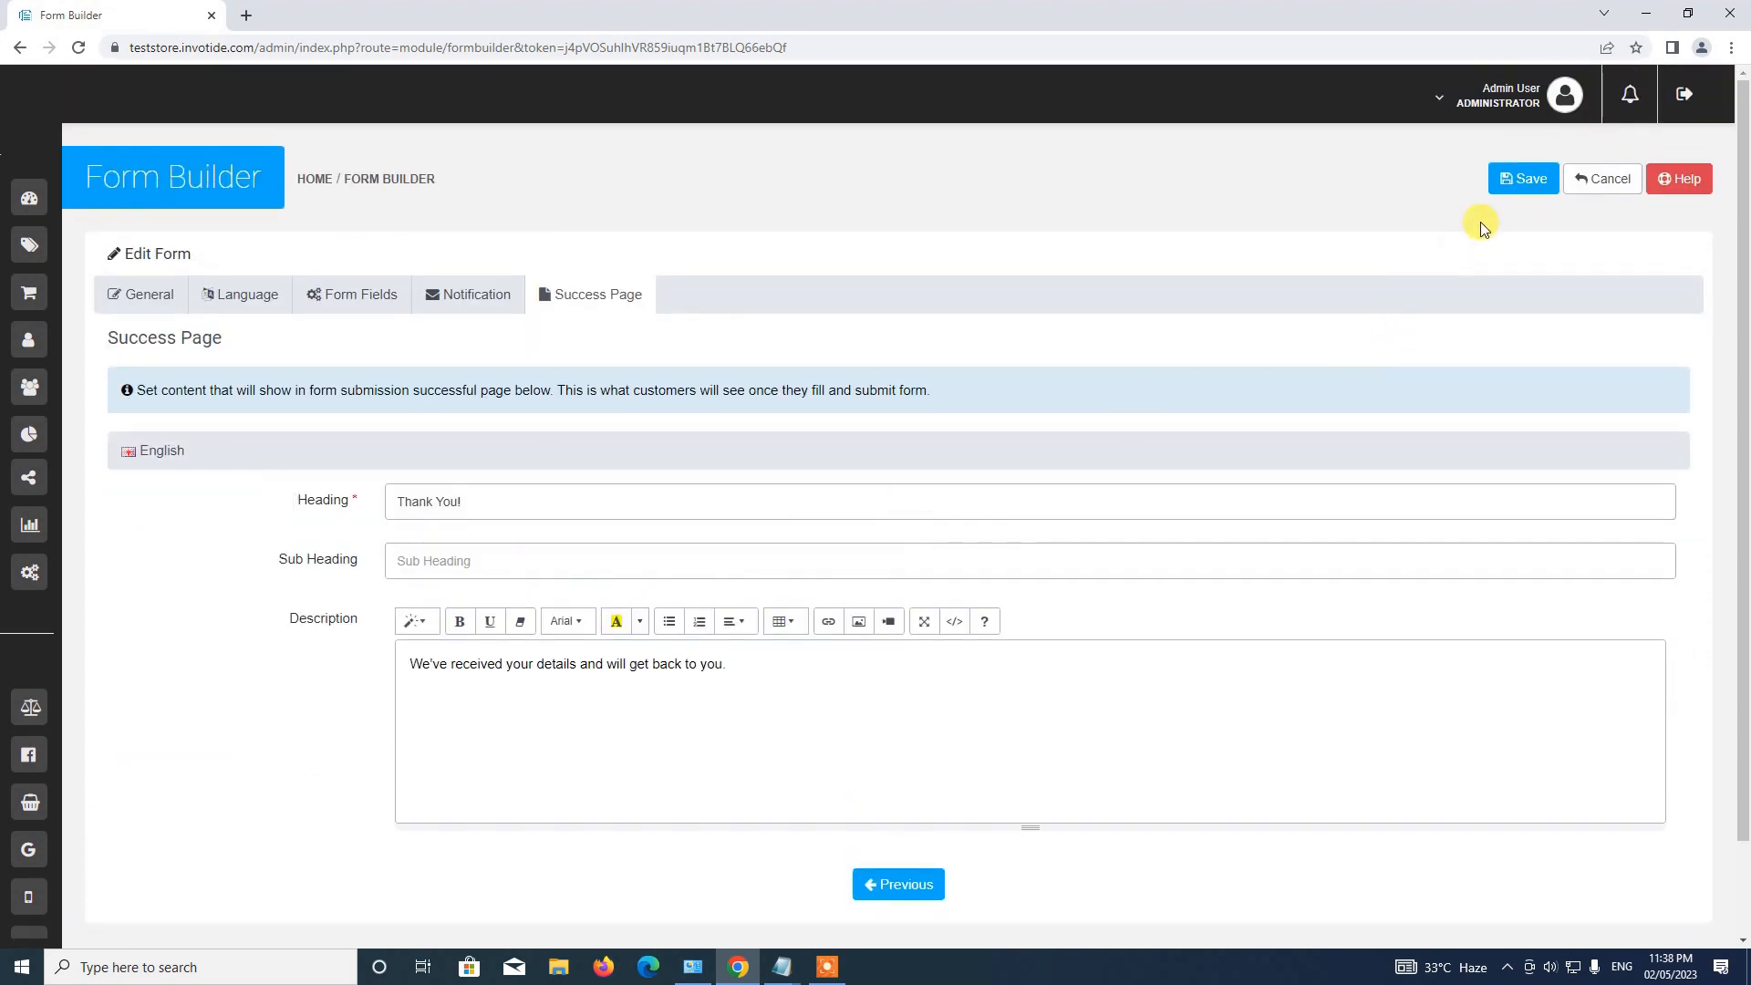
click(1510, 182)
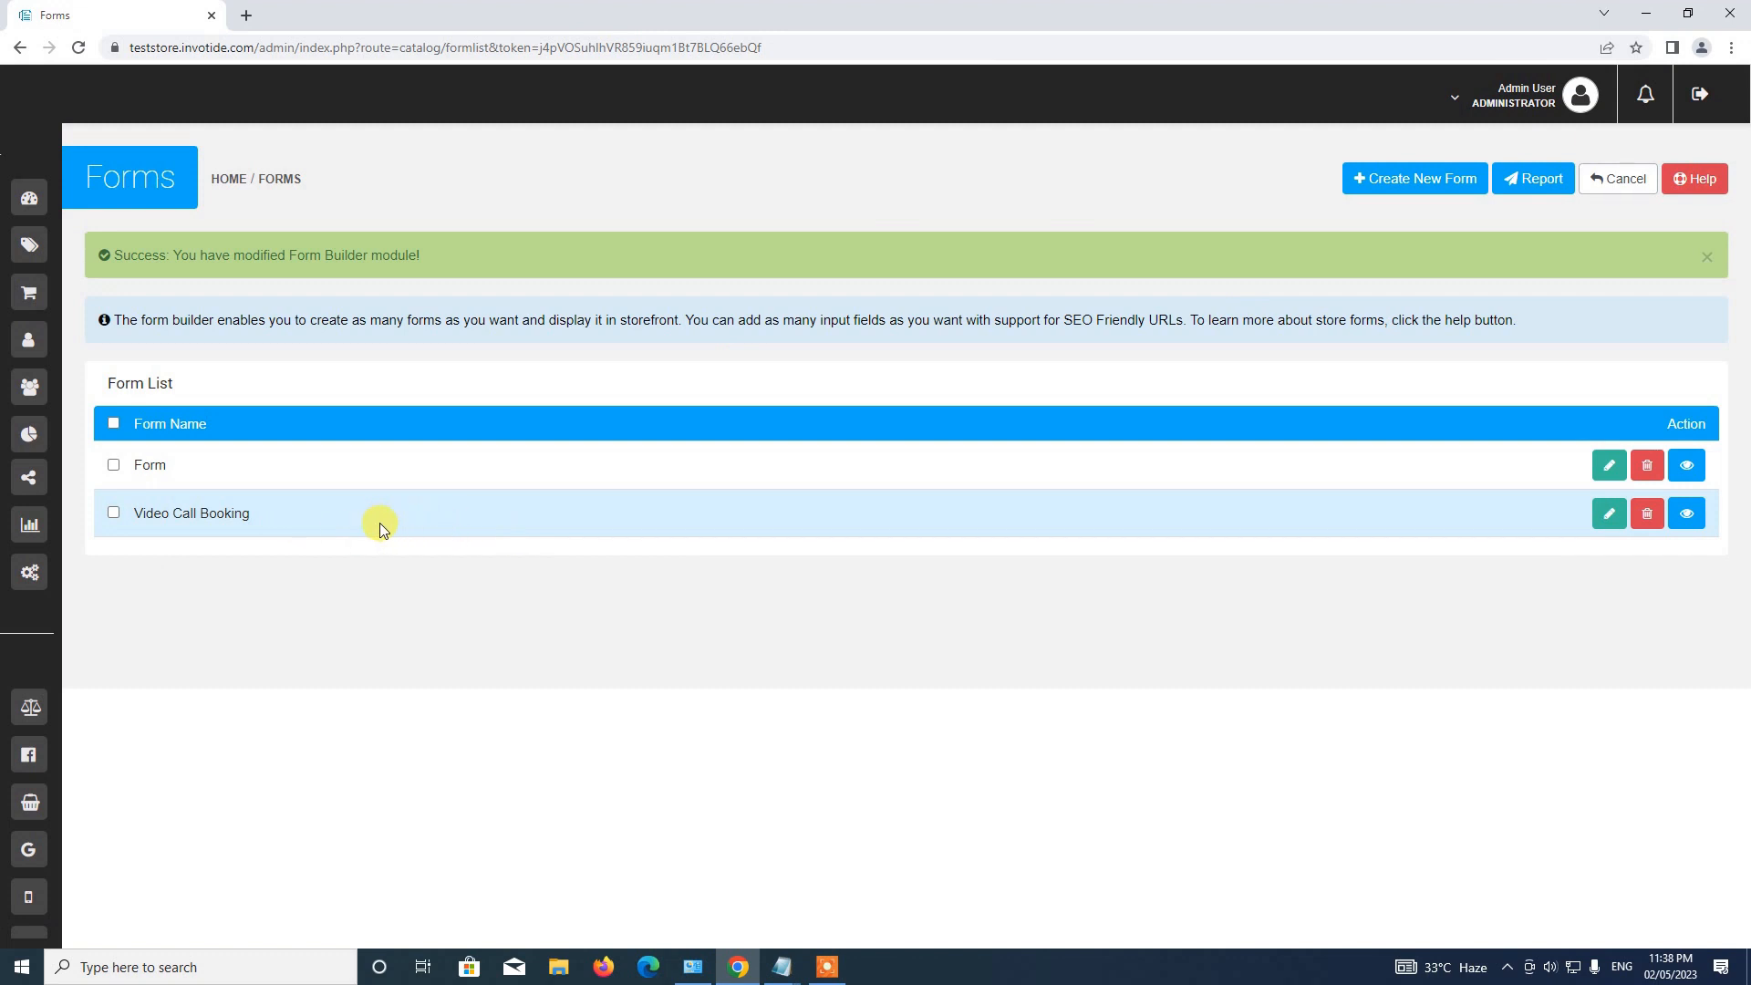
click(1688, 519)
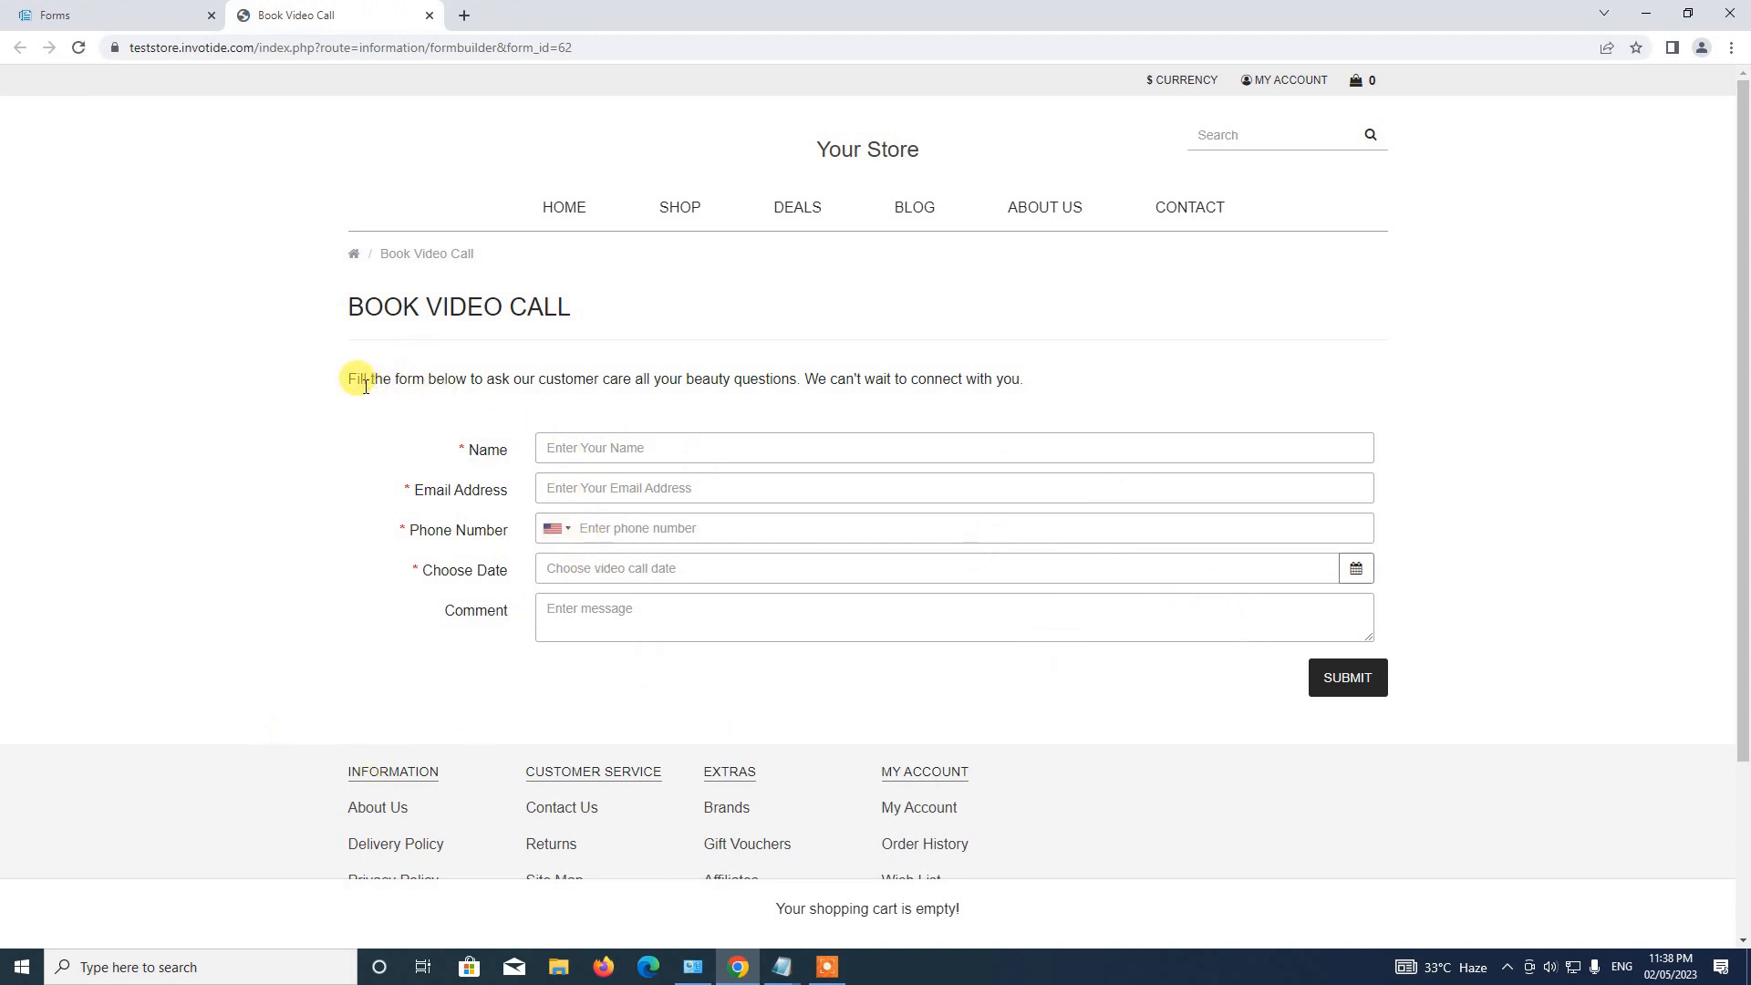
drag(356, 394, 1223, 418)
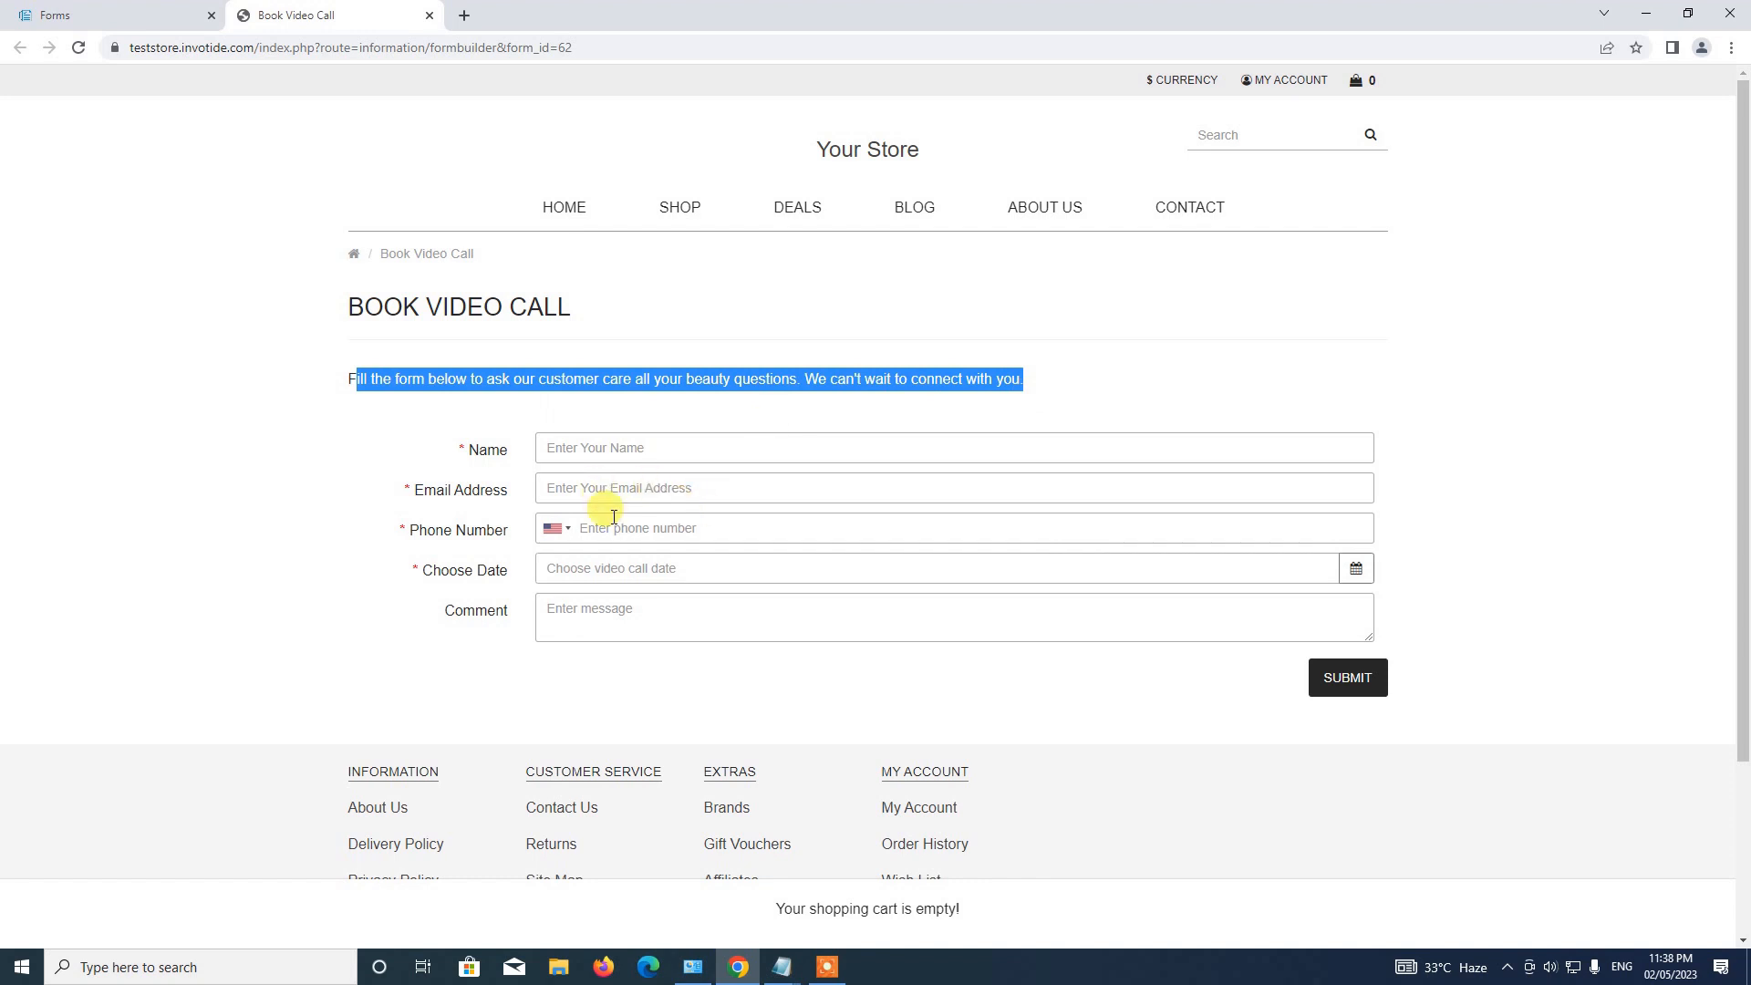
click(567, 462)
click(578, 486)
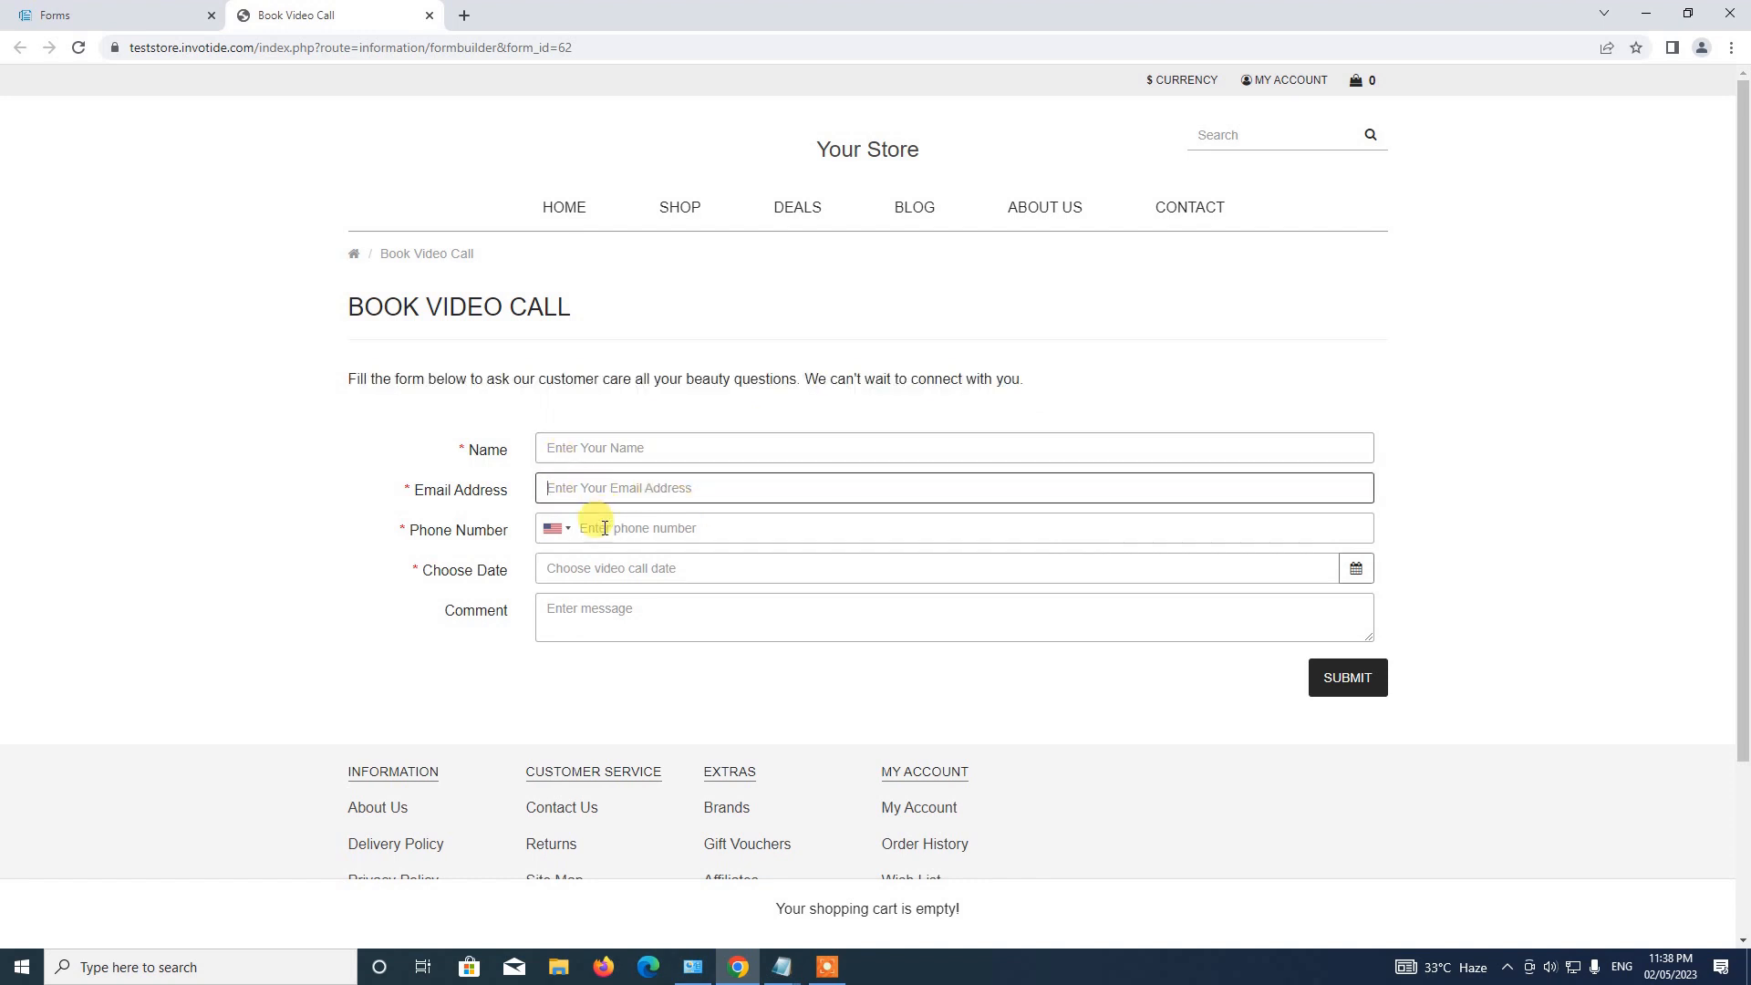
click(604, 527)
drag(560, 537, 603, 612)
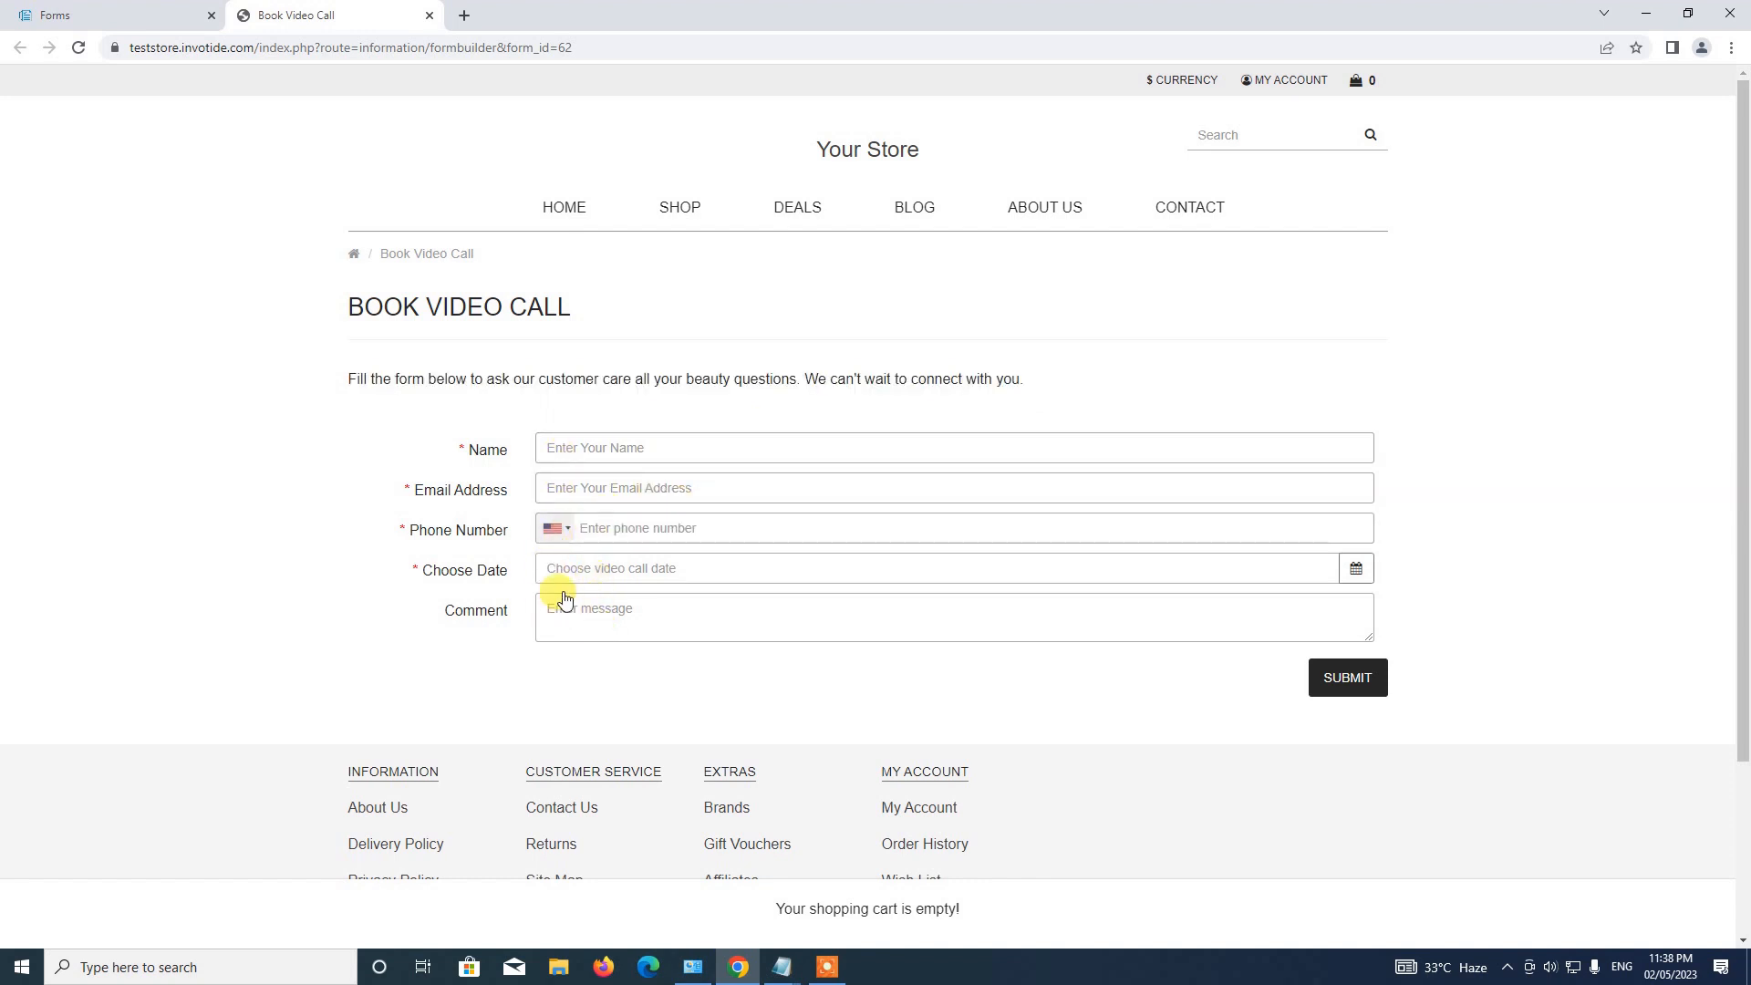
click(560, 591)
click(556, 539)
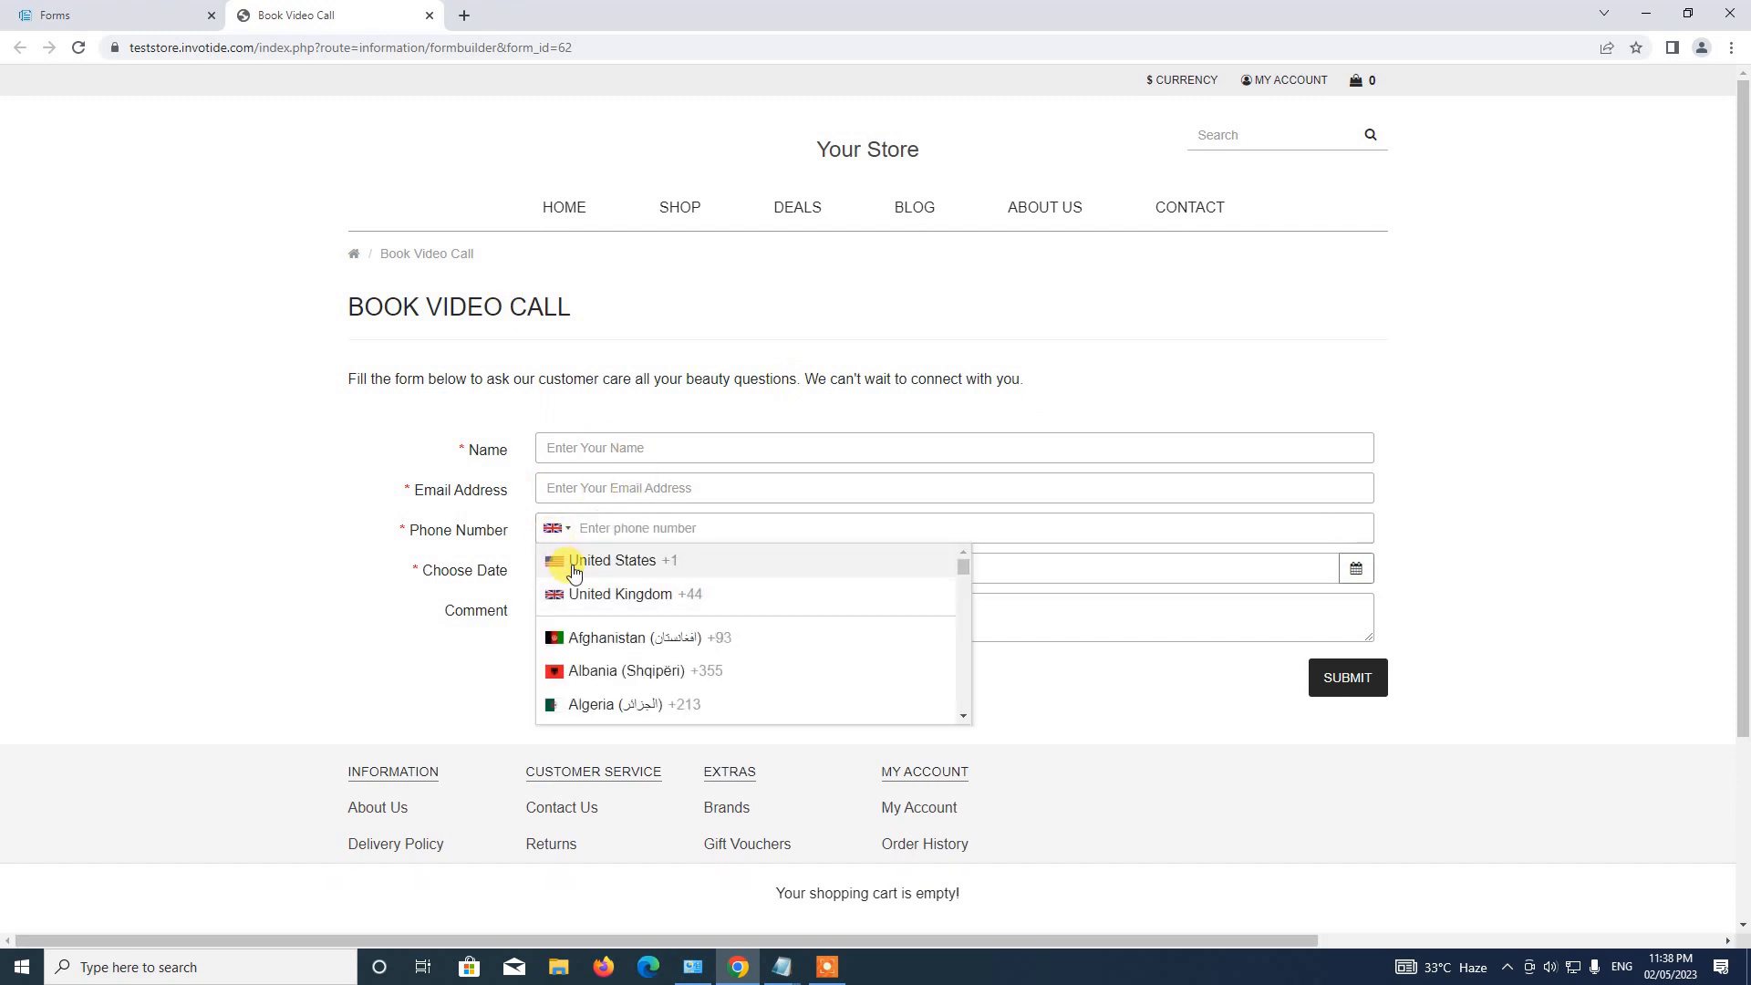
click(613, 562)
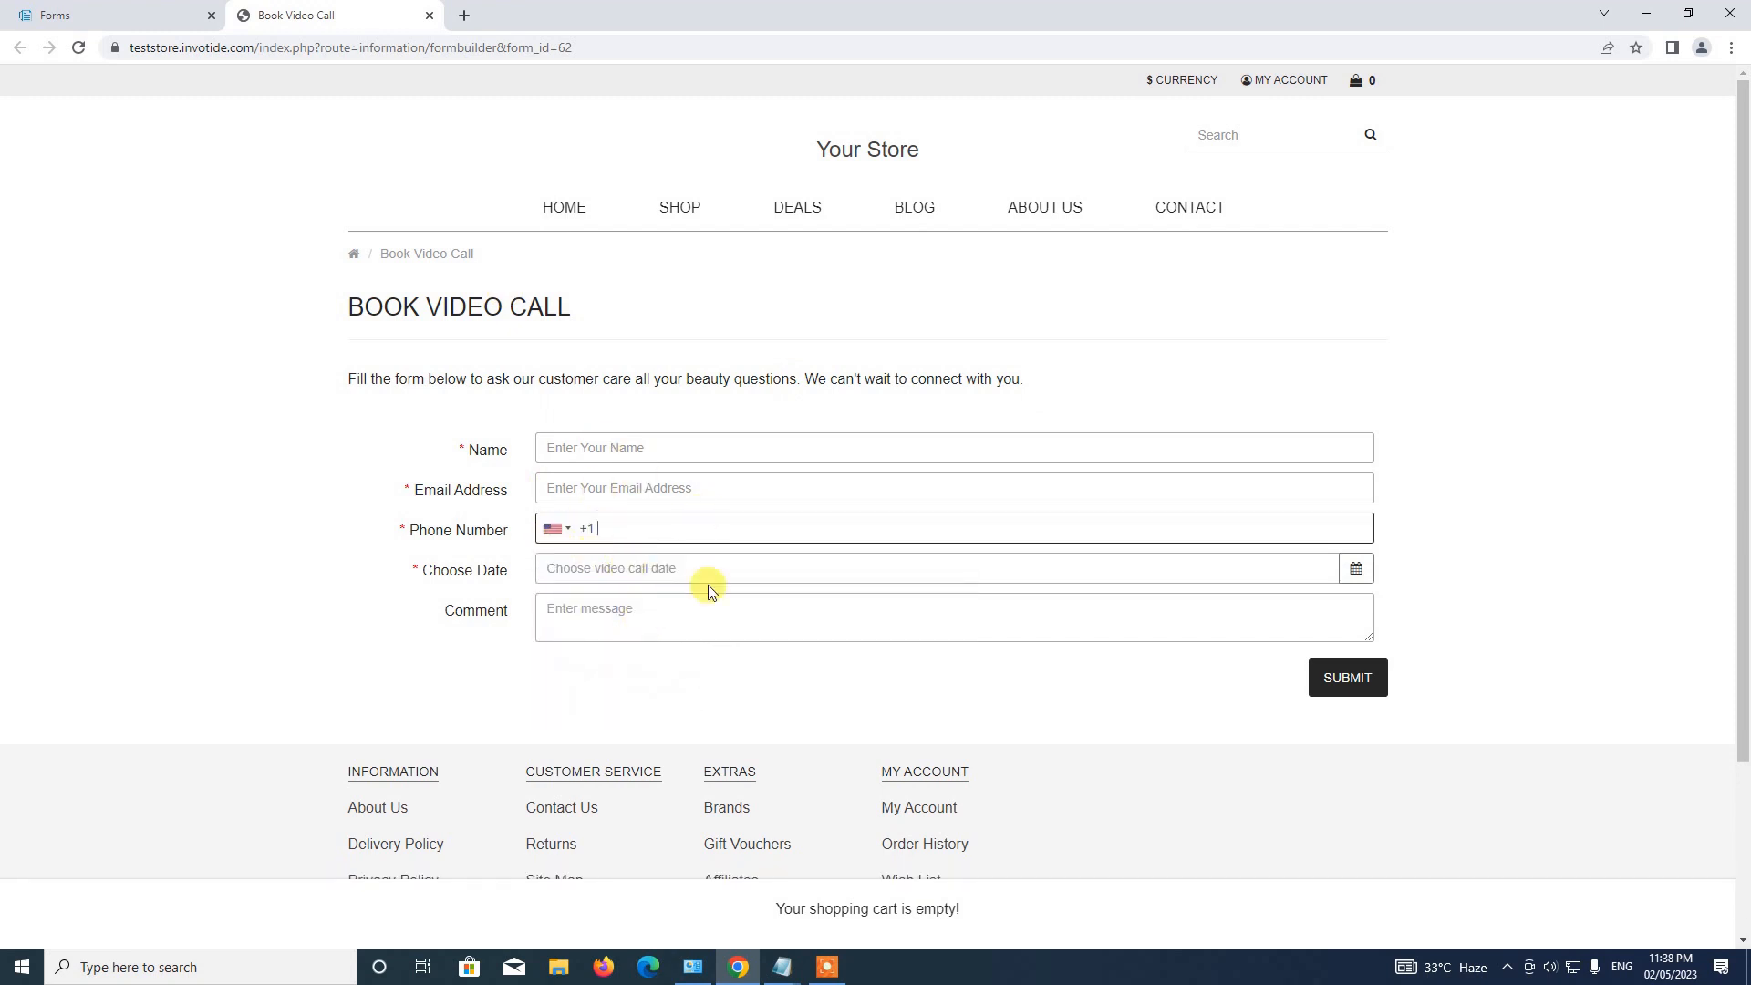
click(1360, 568)
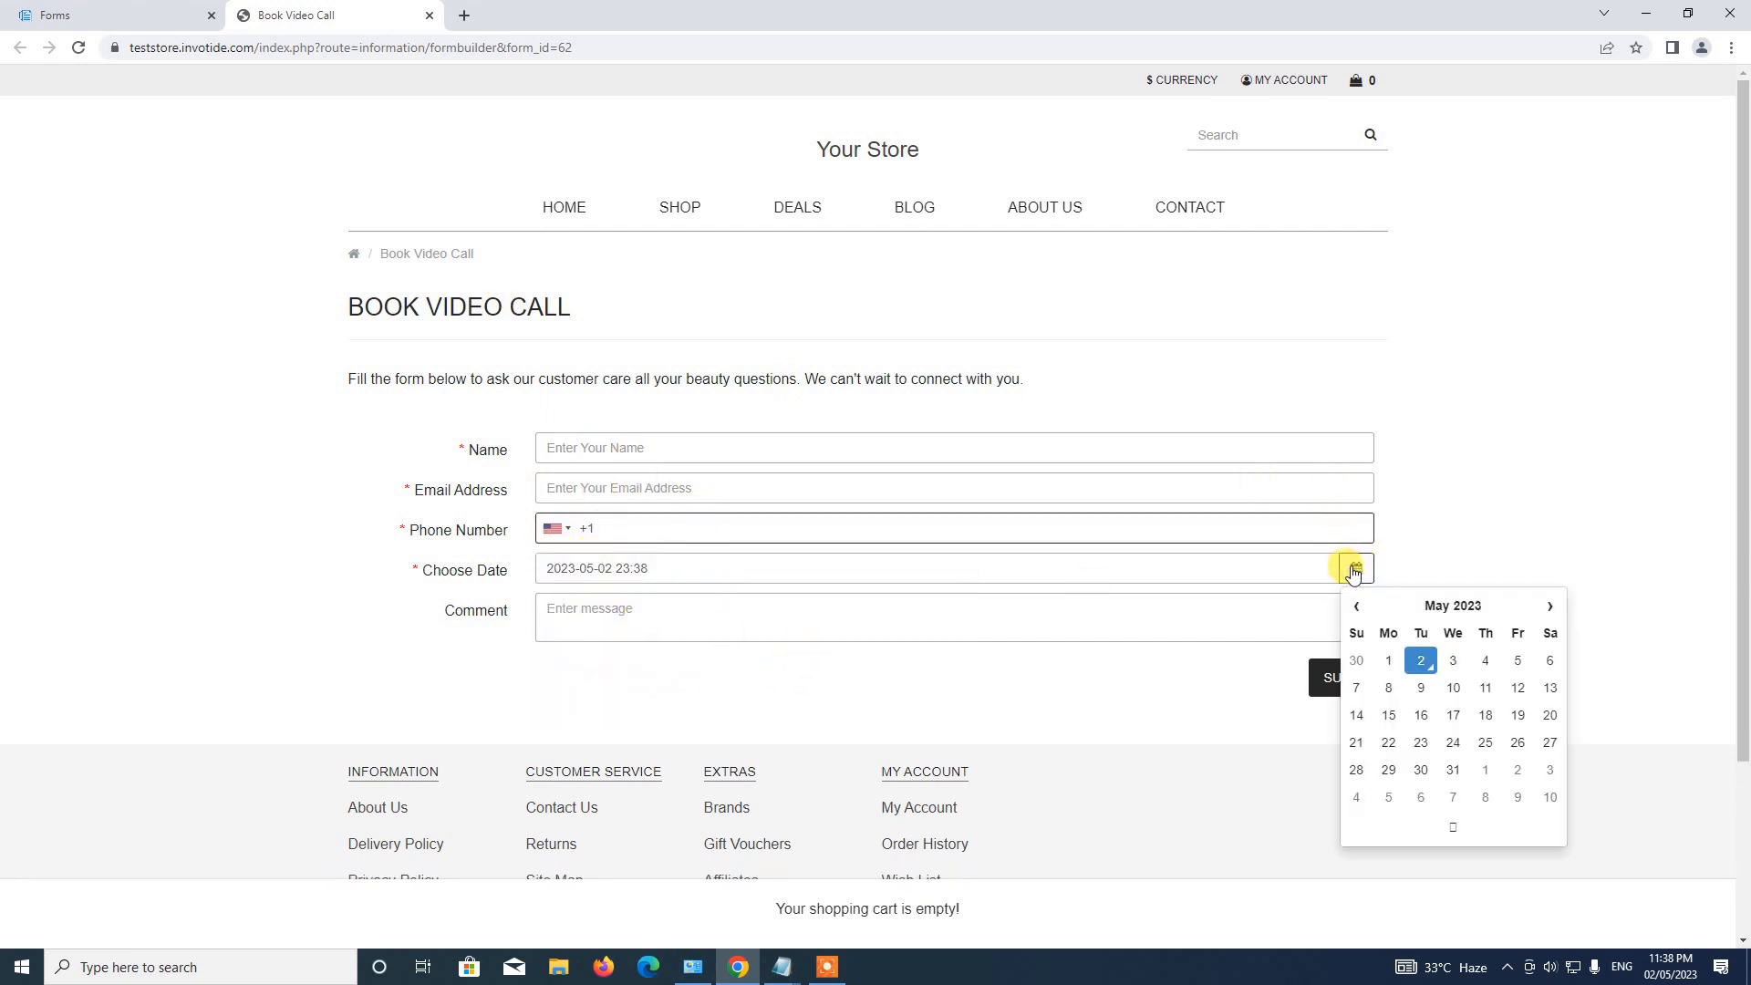
click(1358, 570)
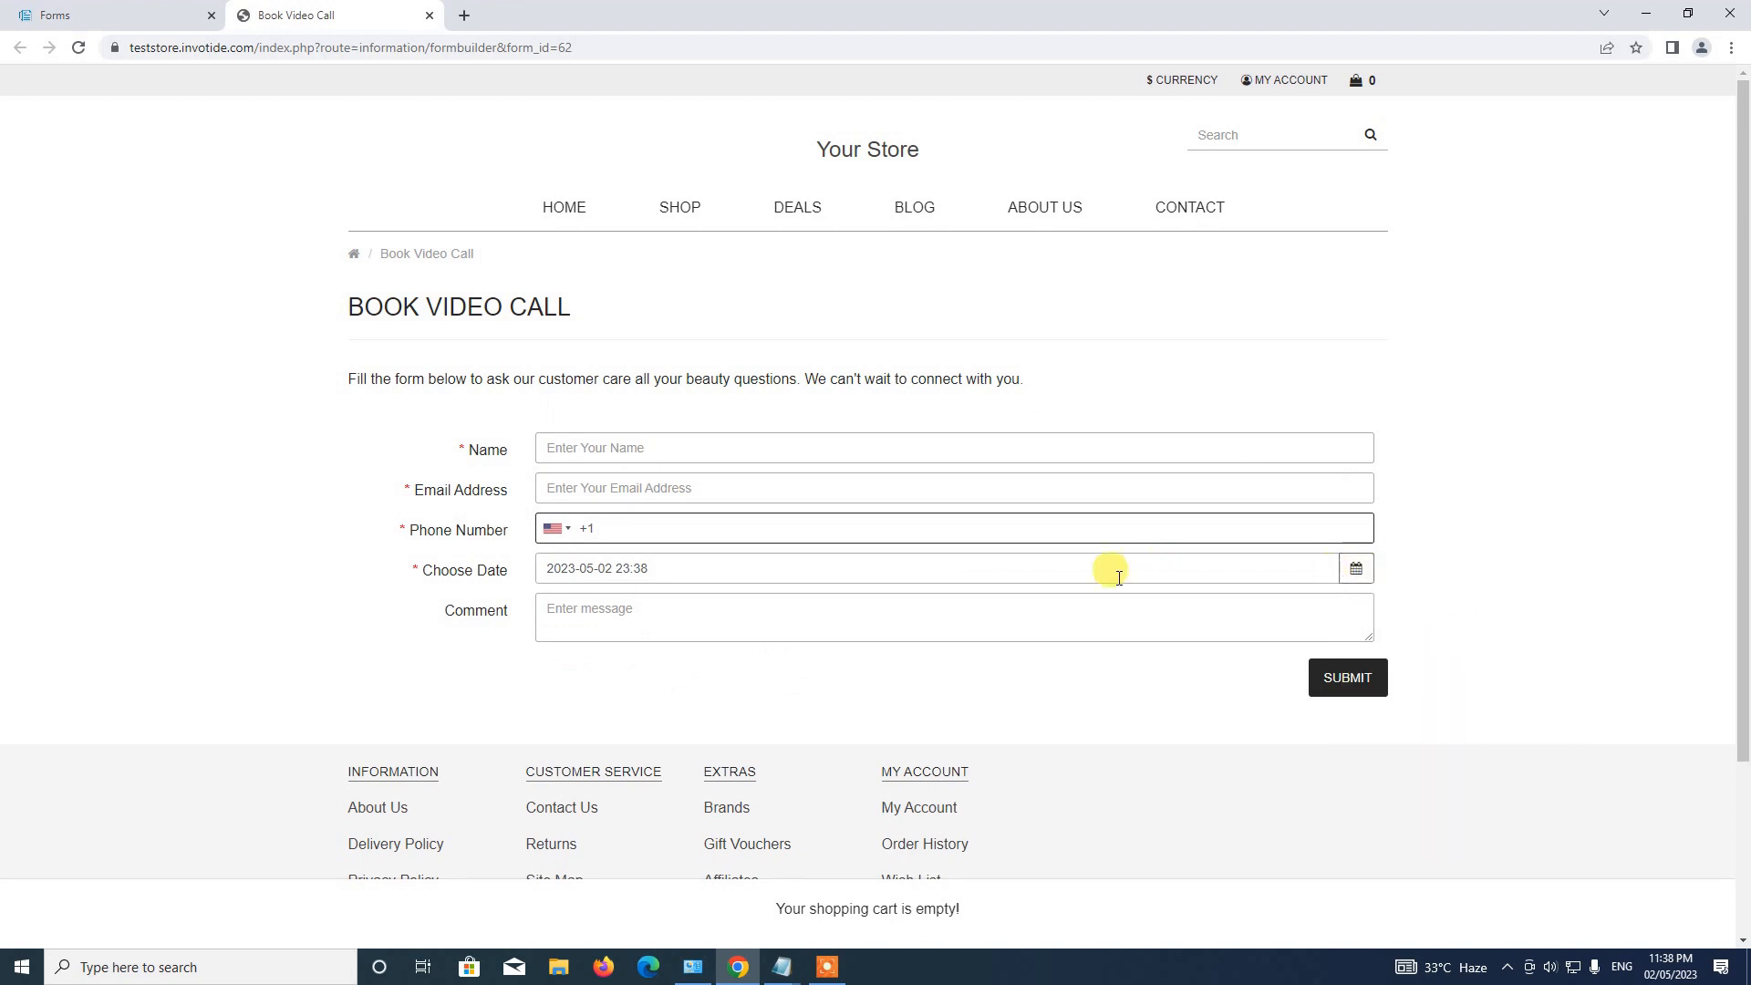
click(1484, 534)
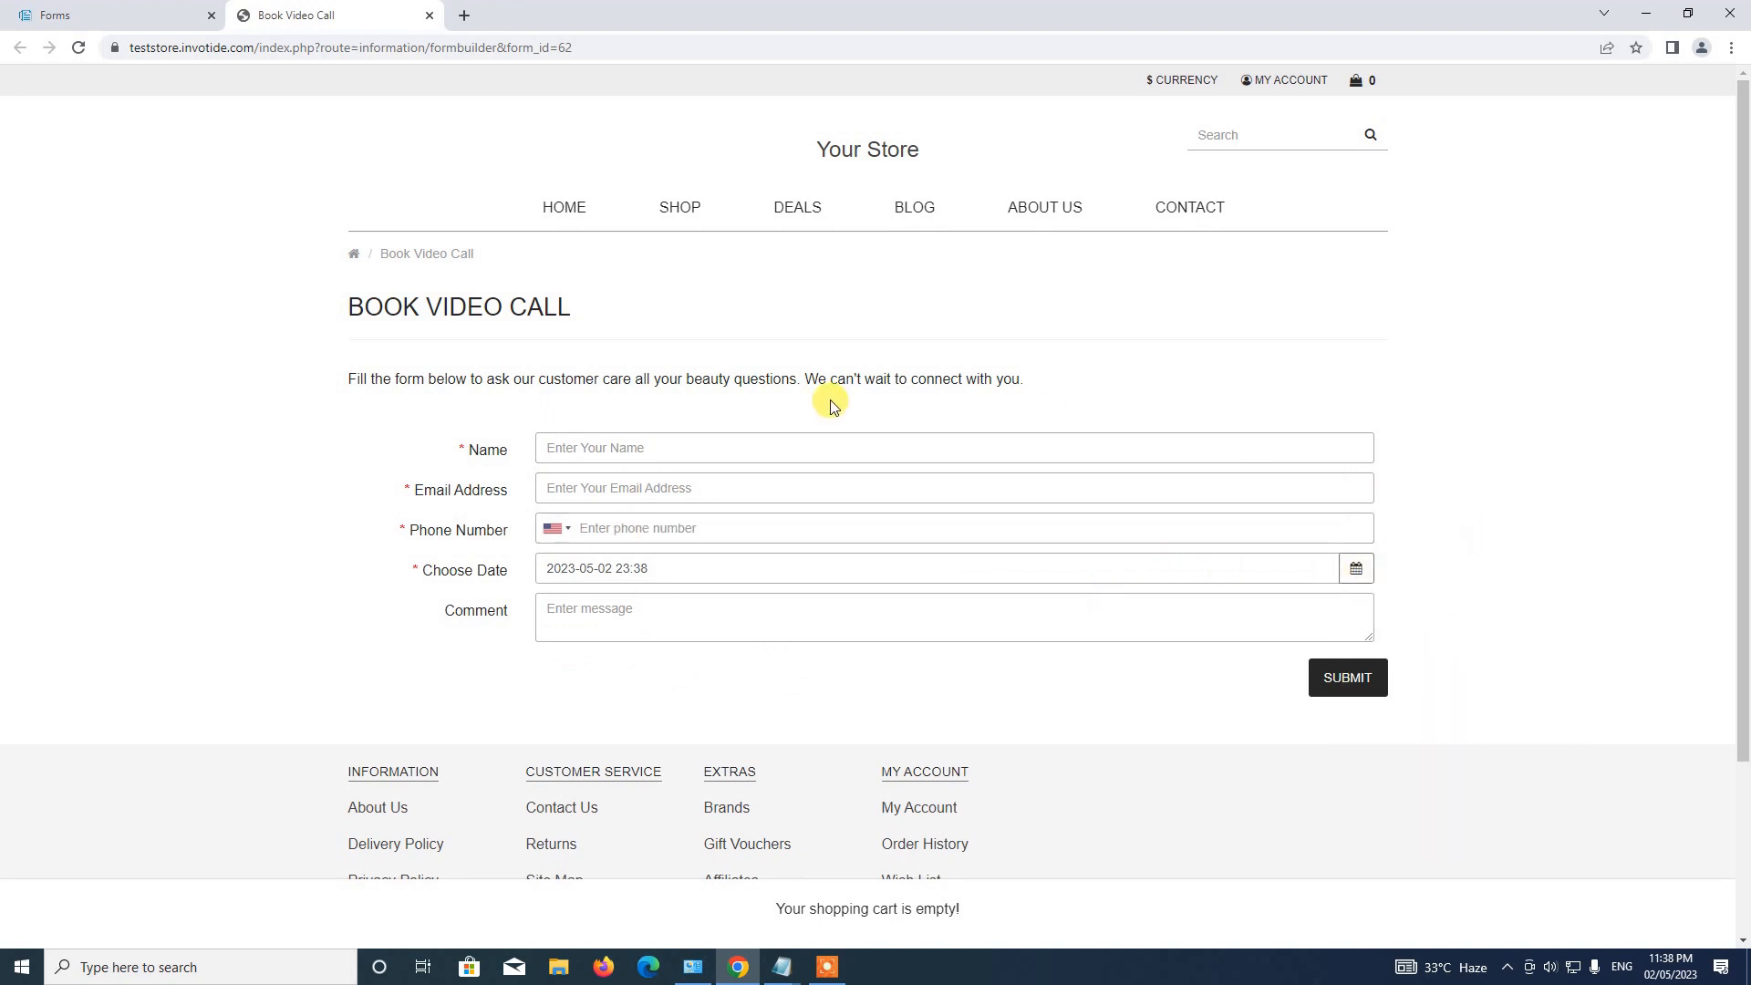
click(617, 454)
Enter the test name, email address and a United Kingdom phone number.
text(Test Customer)
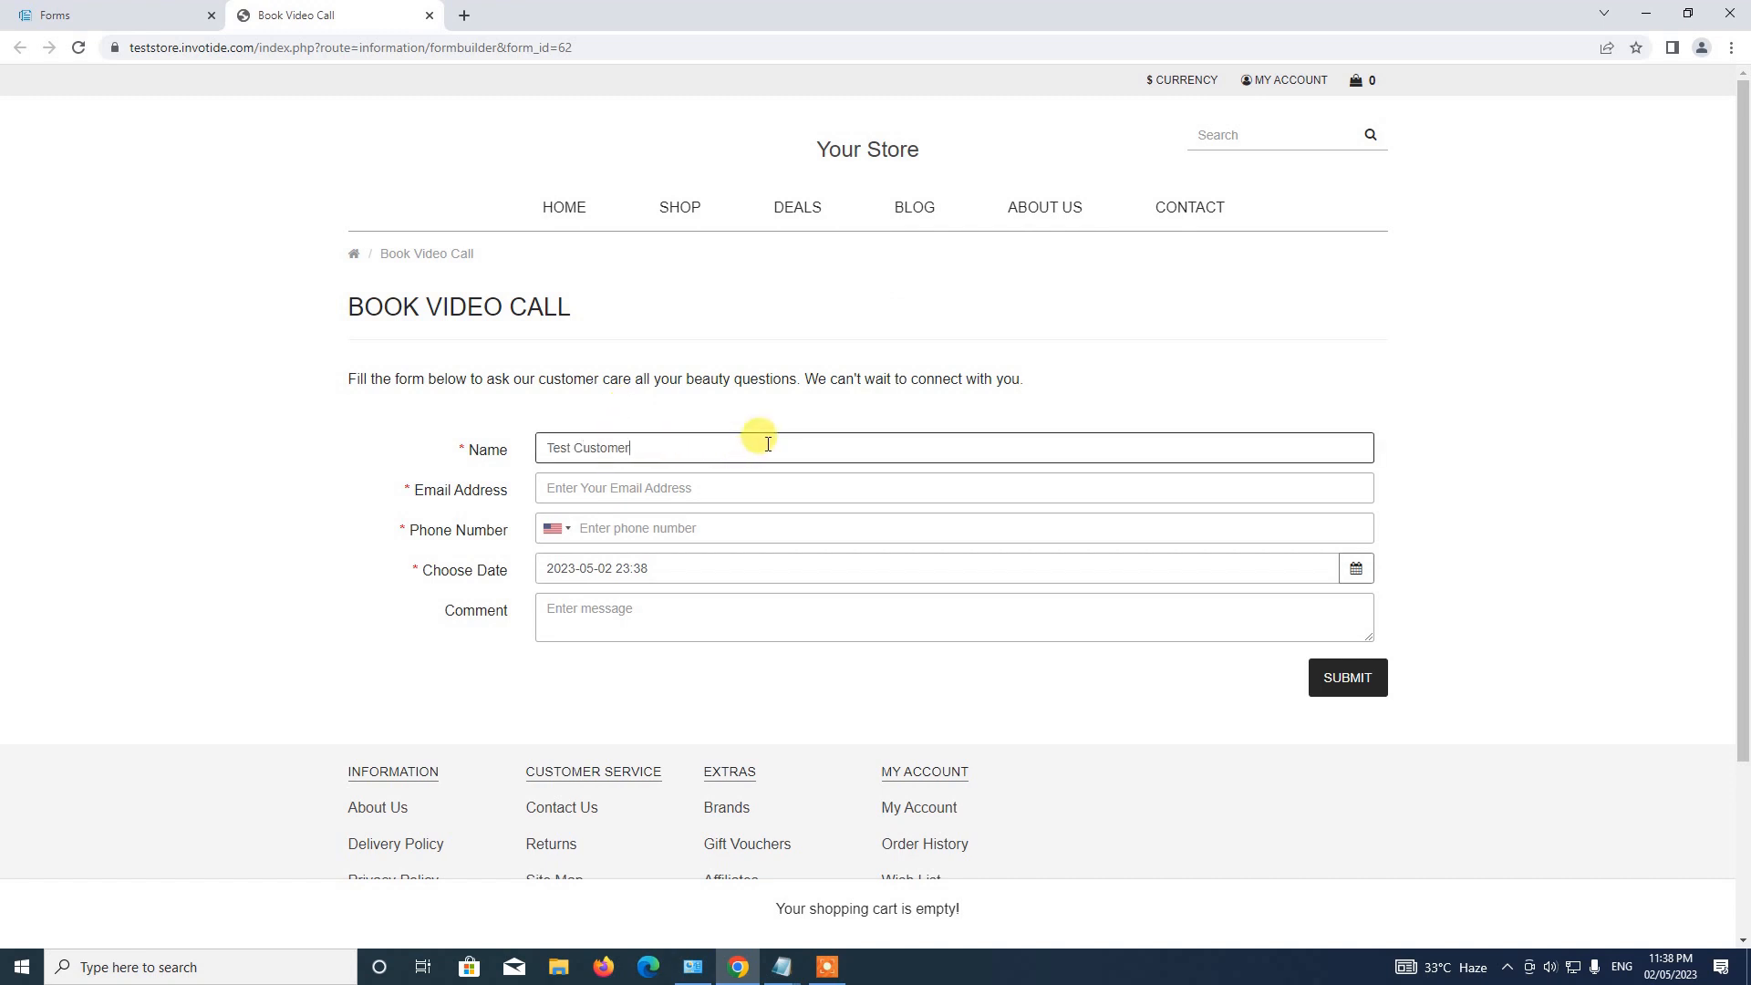
key(Tab)
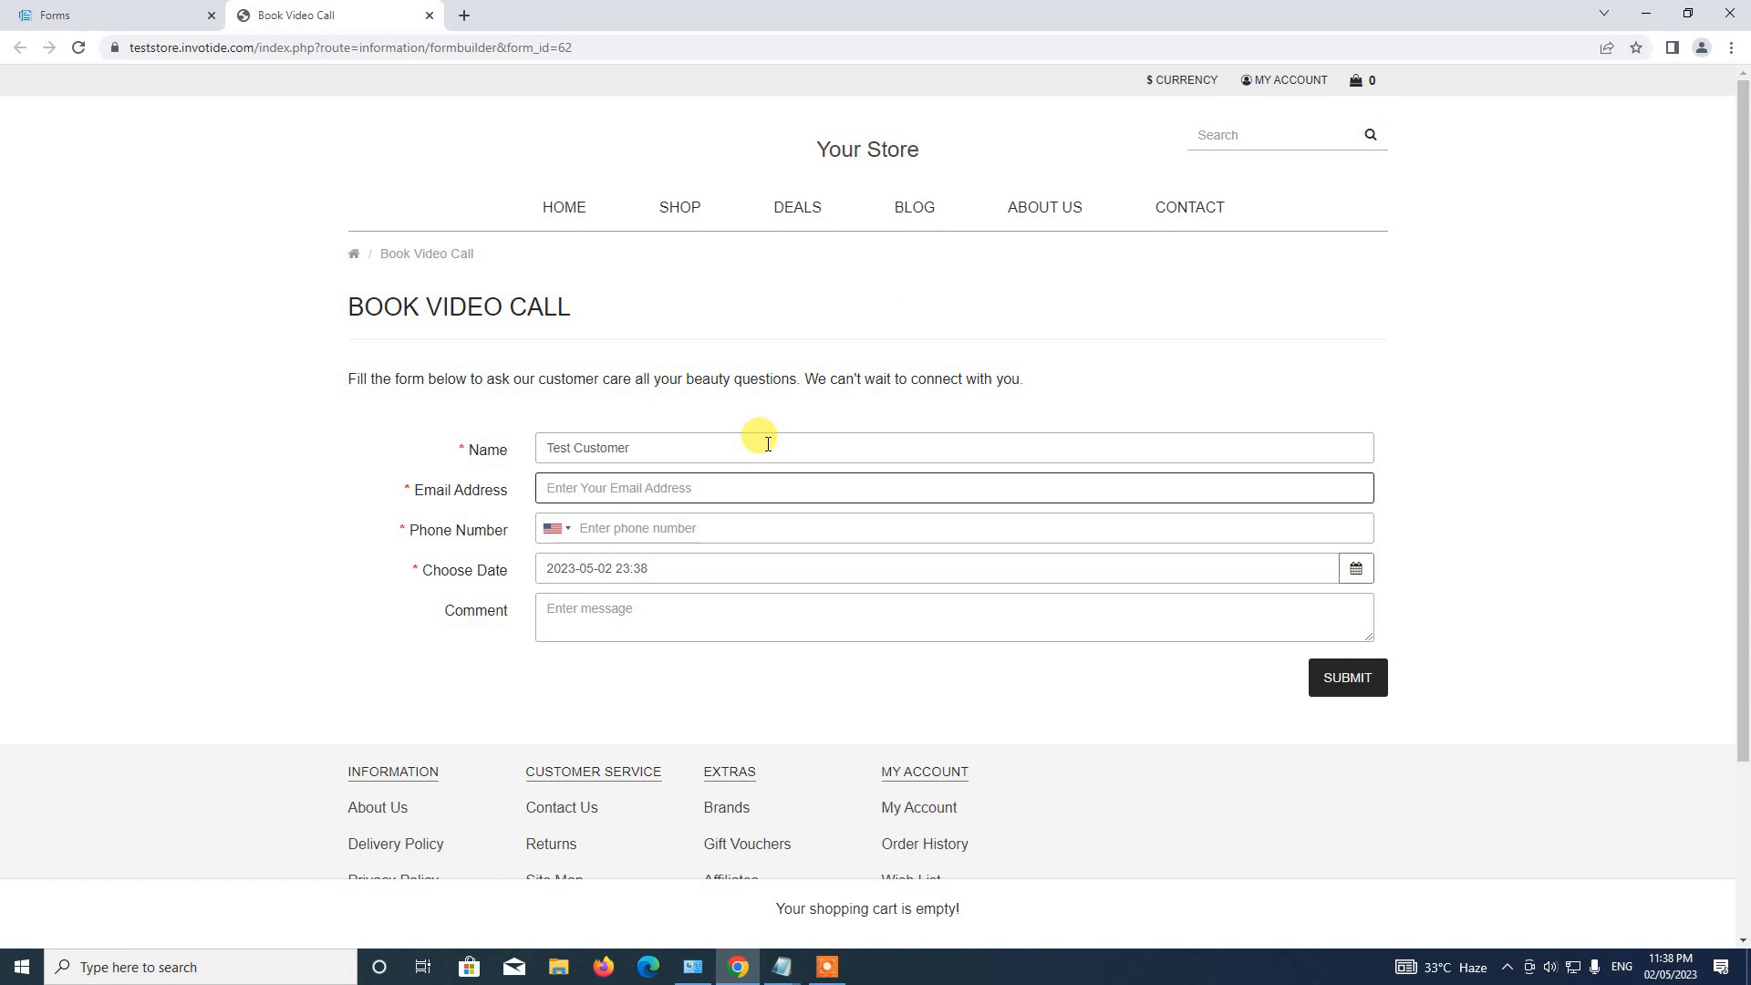
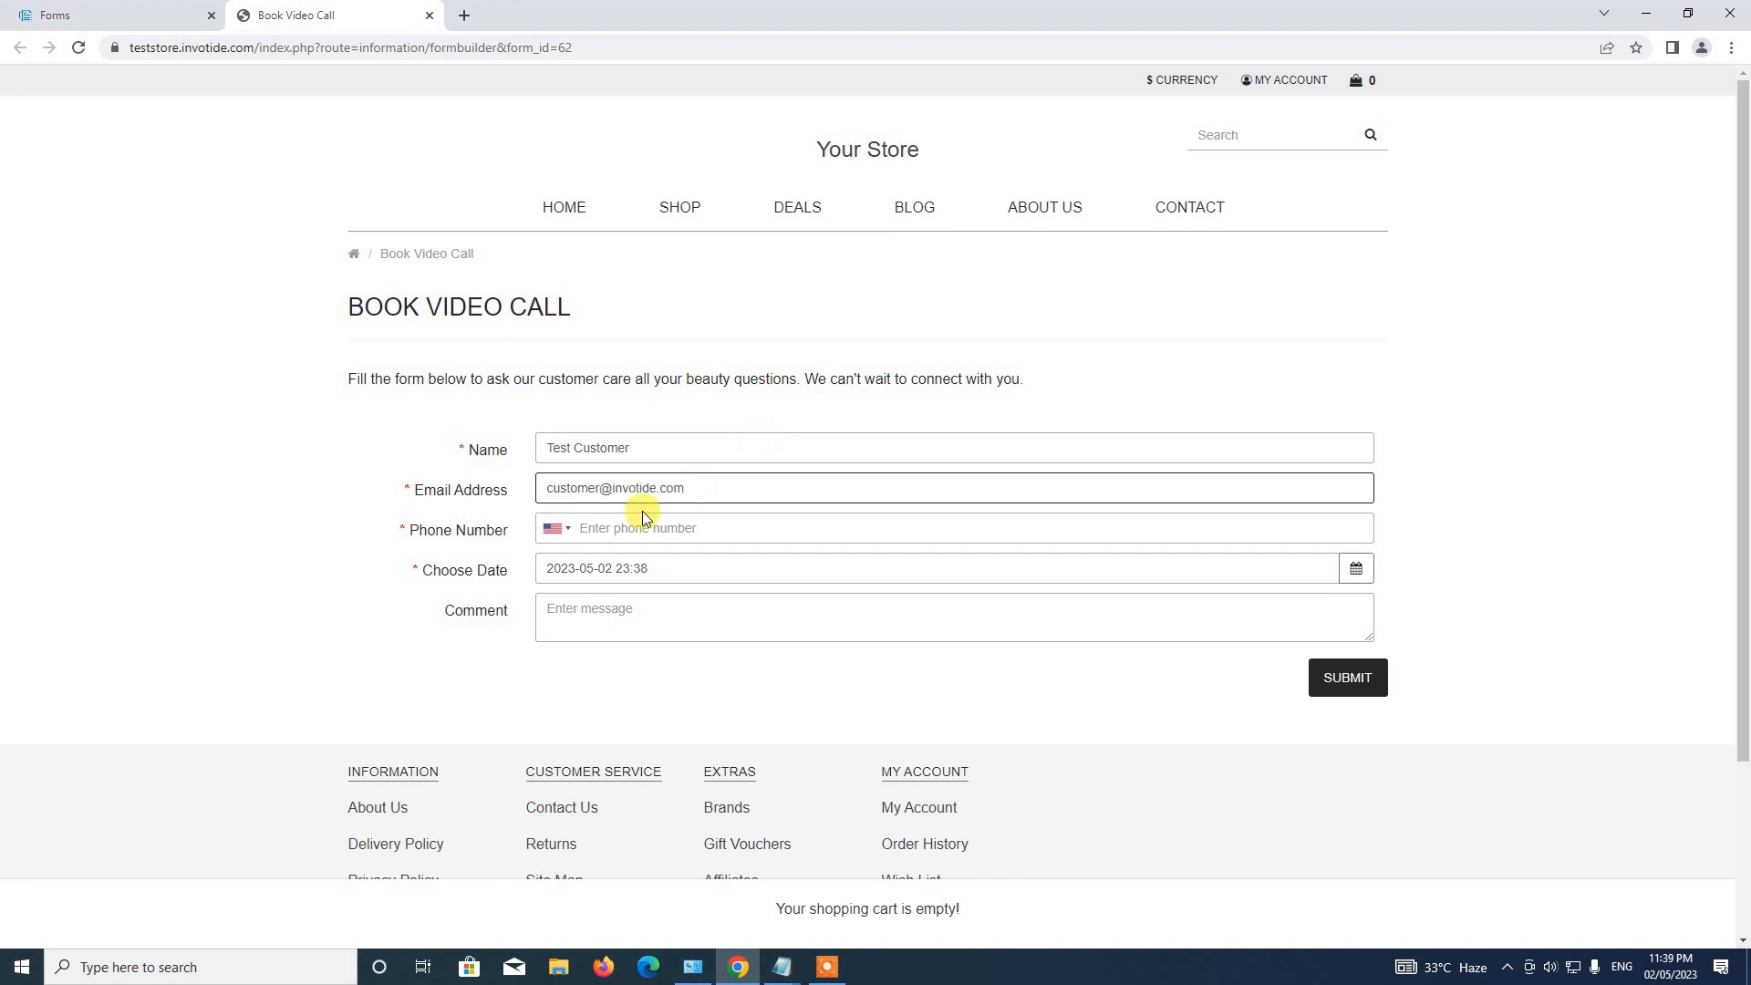
click(550, 530)
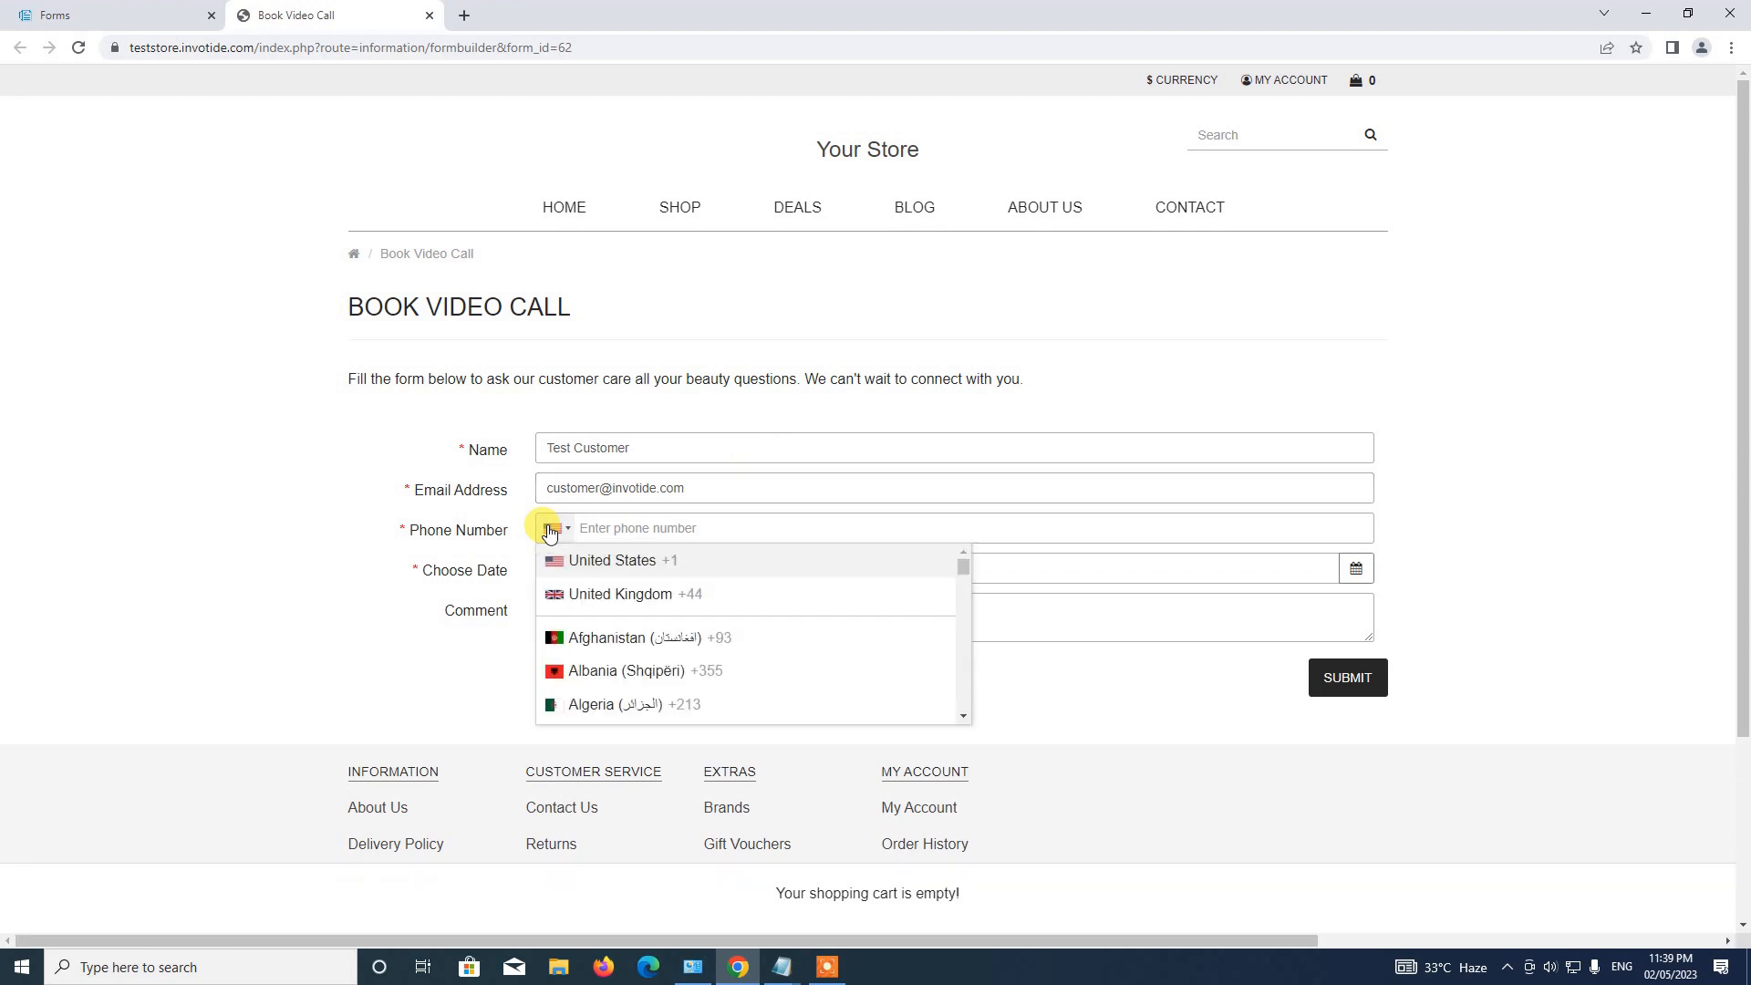
click(634, 594)
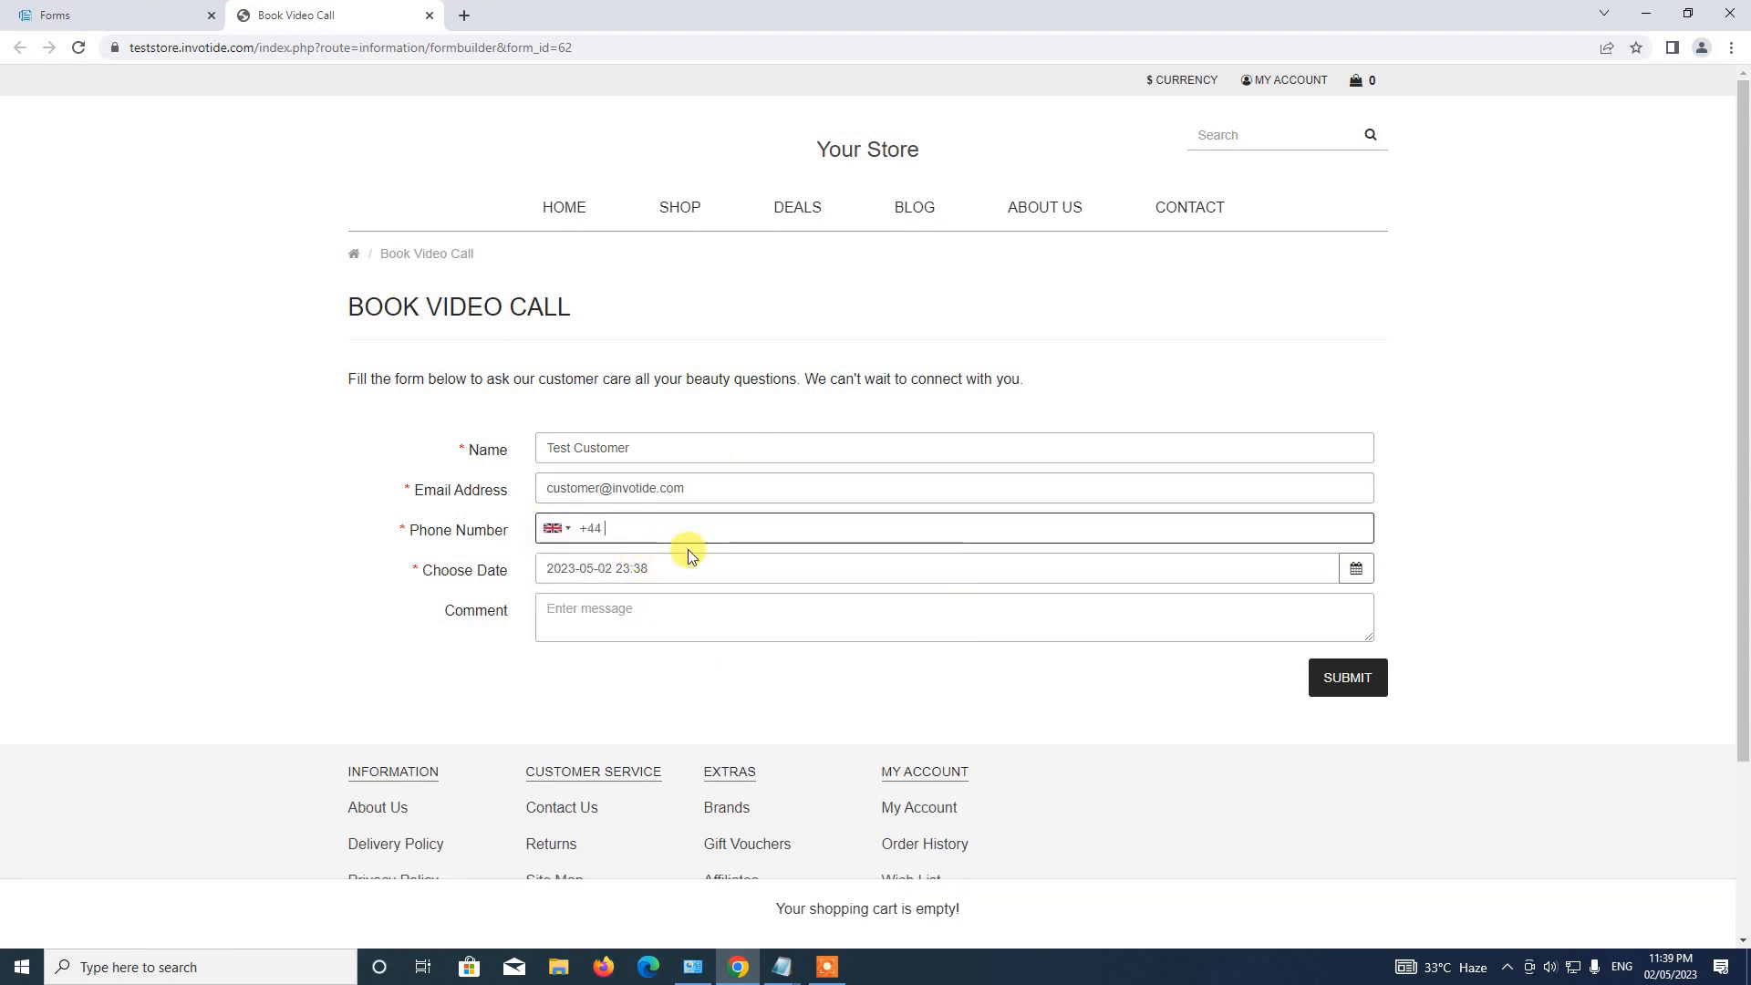
text(334)
key(BackSpace)
key(BackSpace)
key(BackSpace)
key(BackSpace)
key(BackSpace)
key(BackSpace)
key(BackSpace)
key(BackSpace)
Set the call date and time to 10 May 2023 at 15:00.
click(1357, 569)
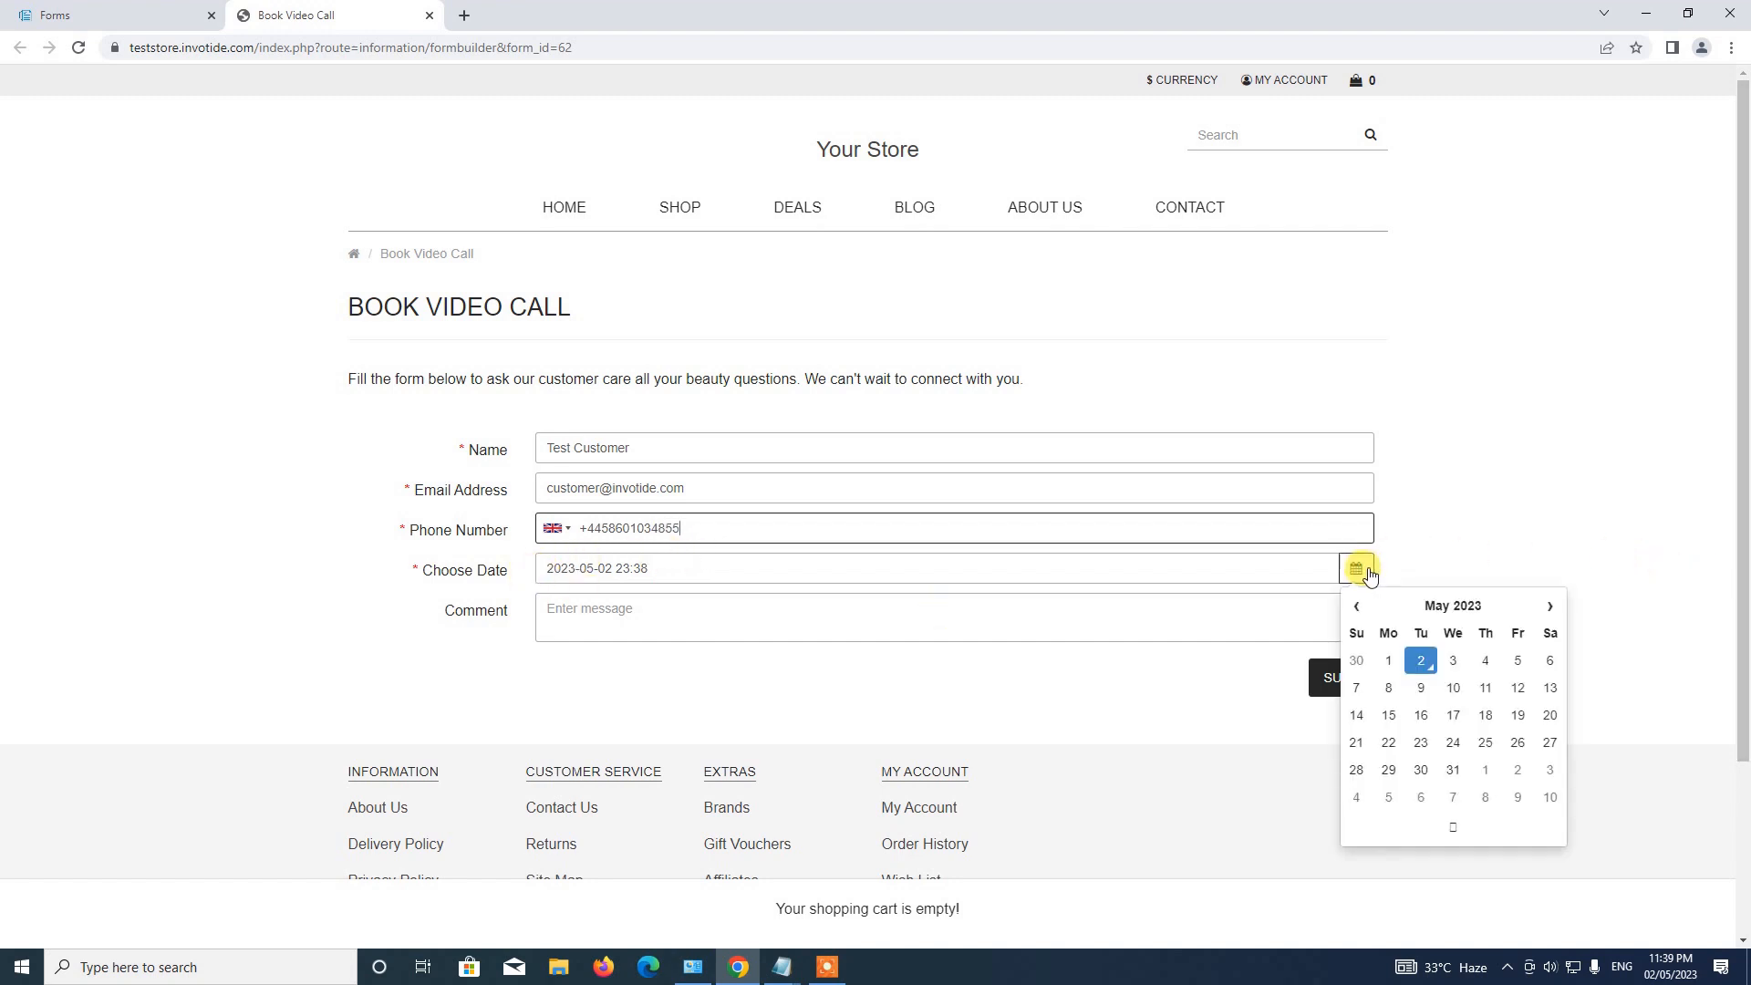
click(1454, 688)
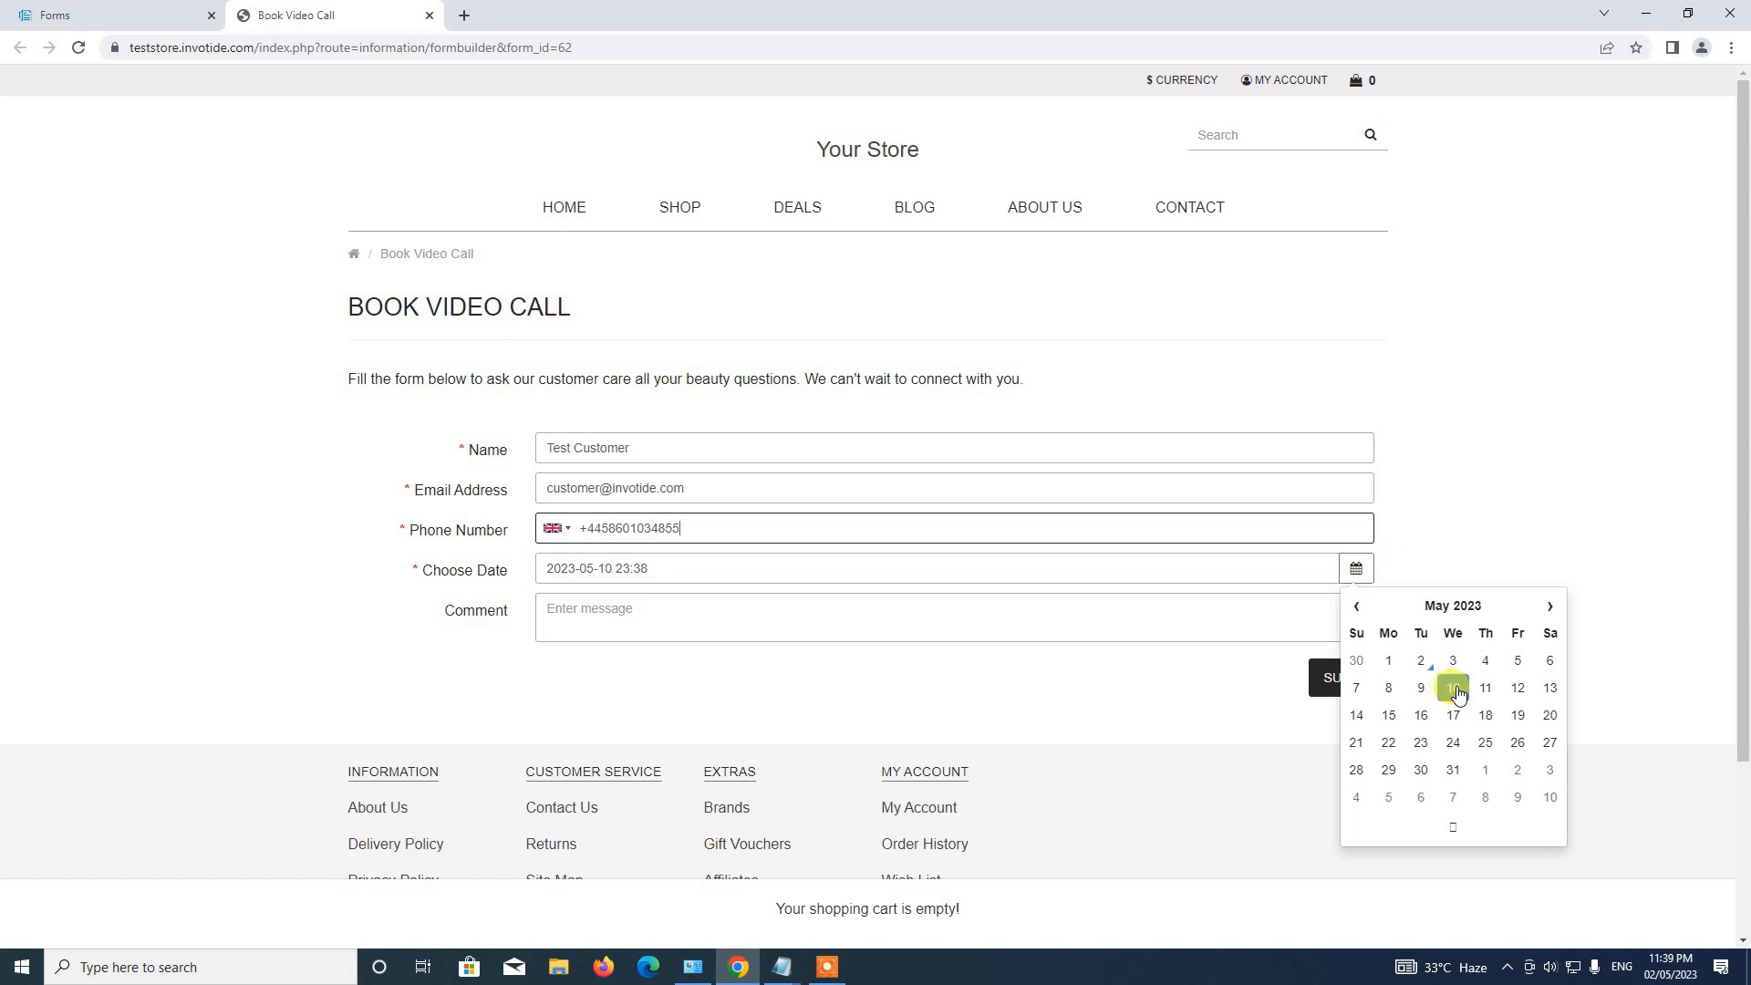
click(1456, 832)
click(1379, 658)
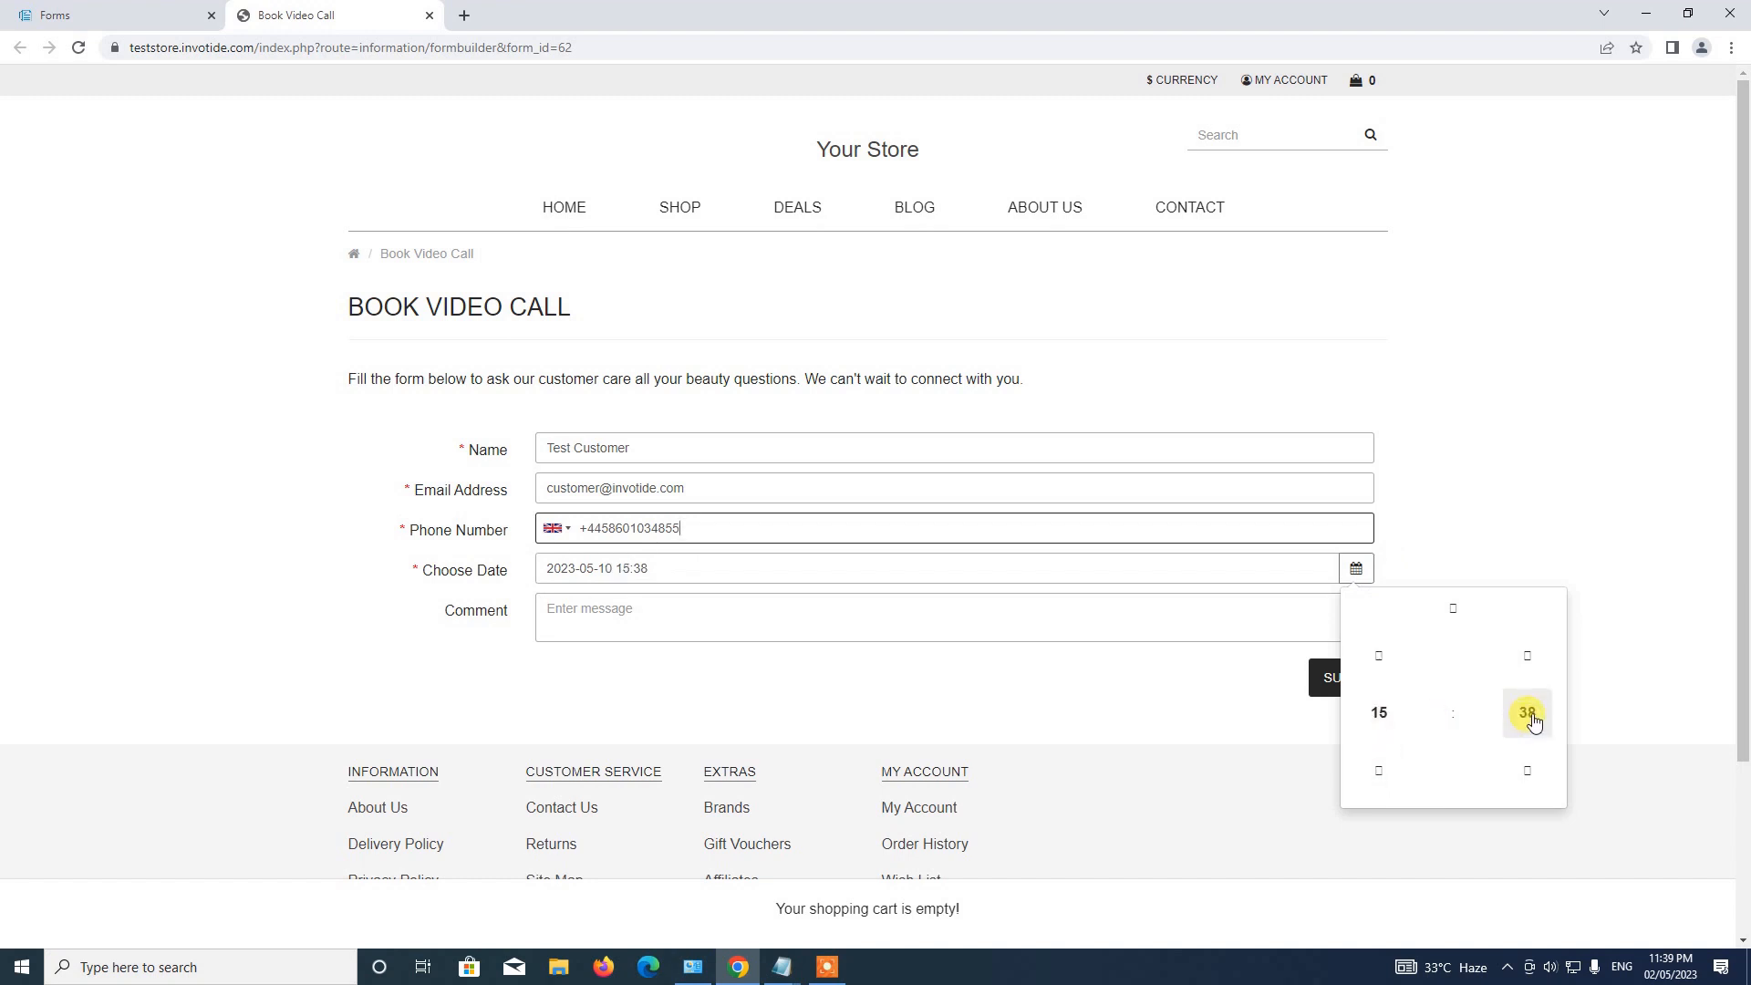
click(1532, 769)
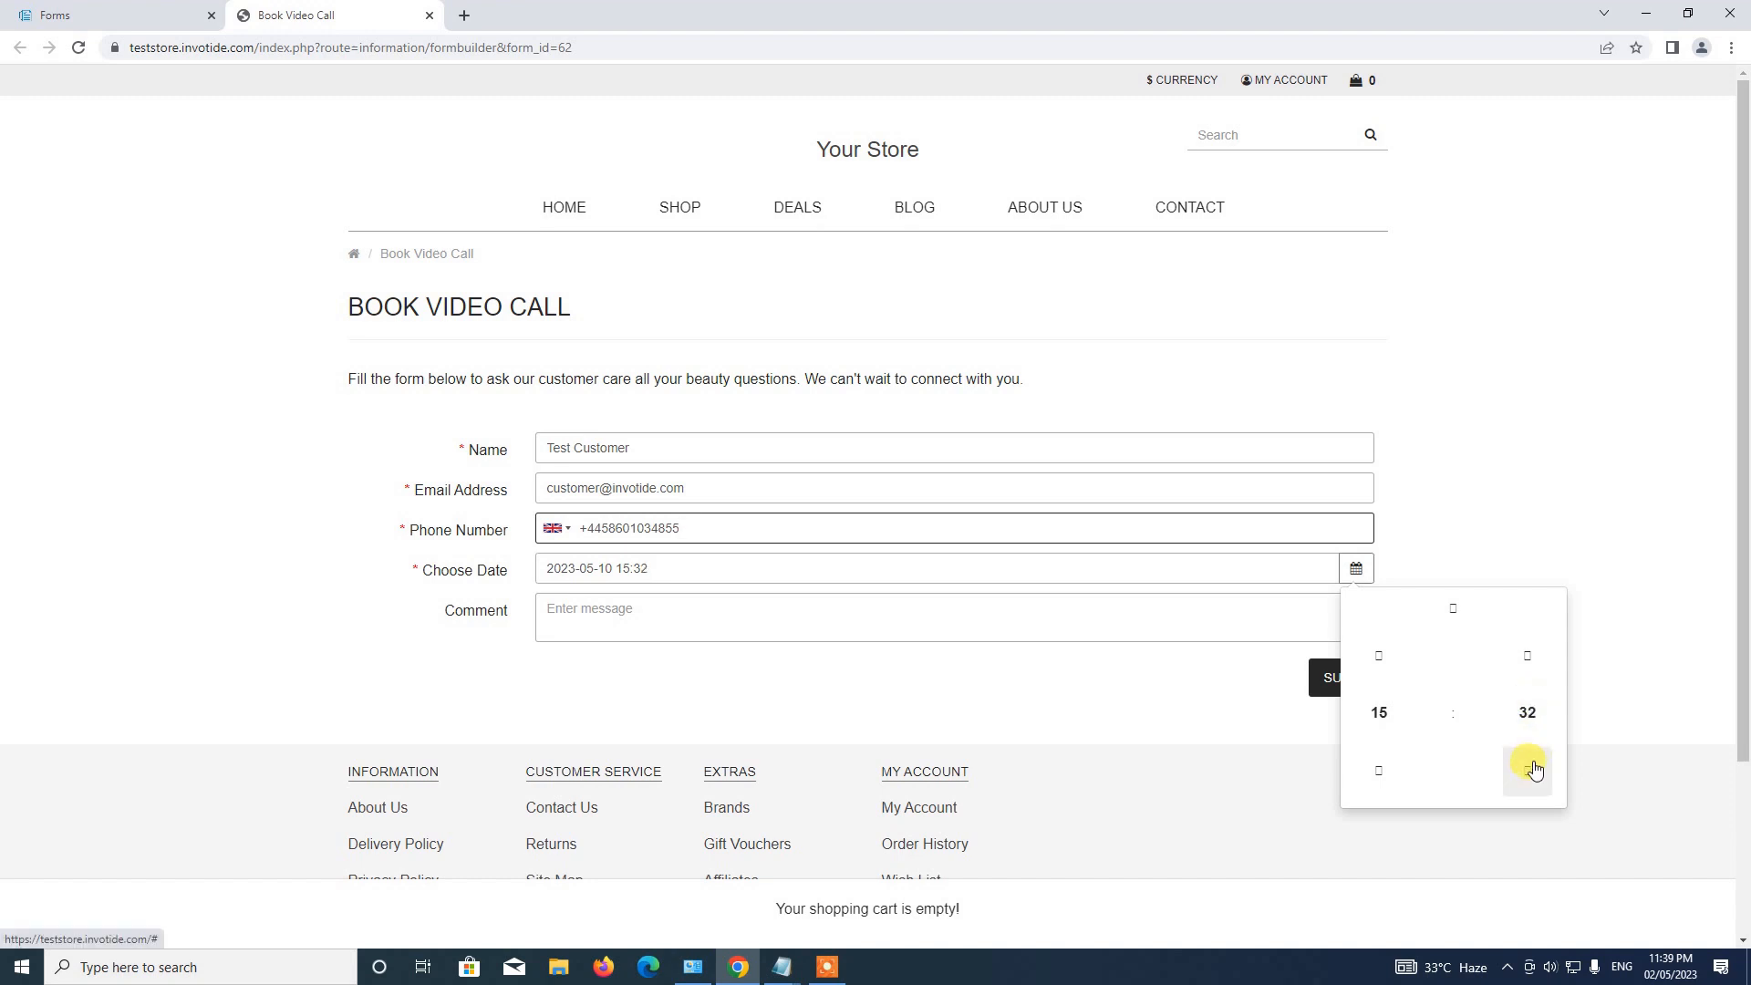
click(1525, 712)
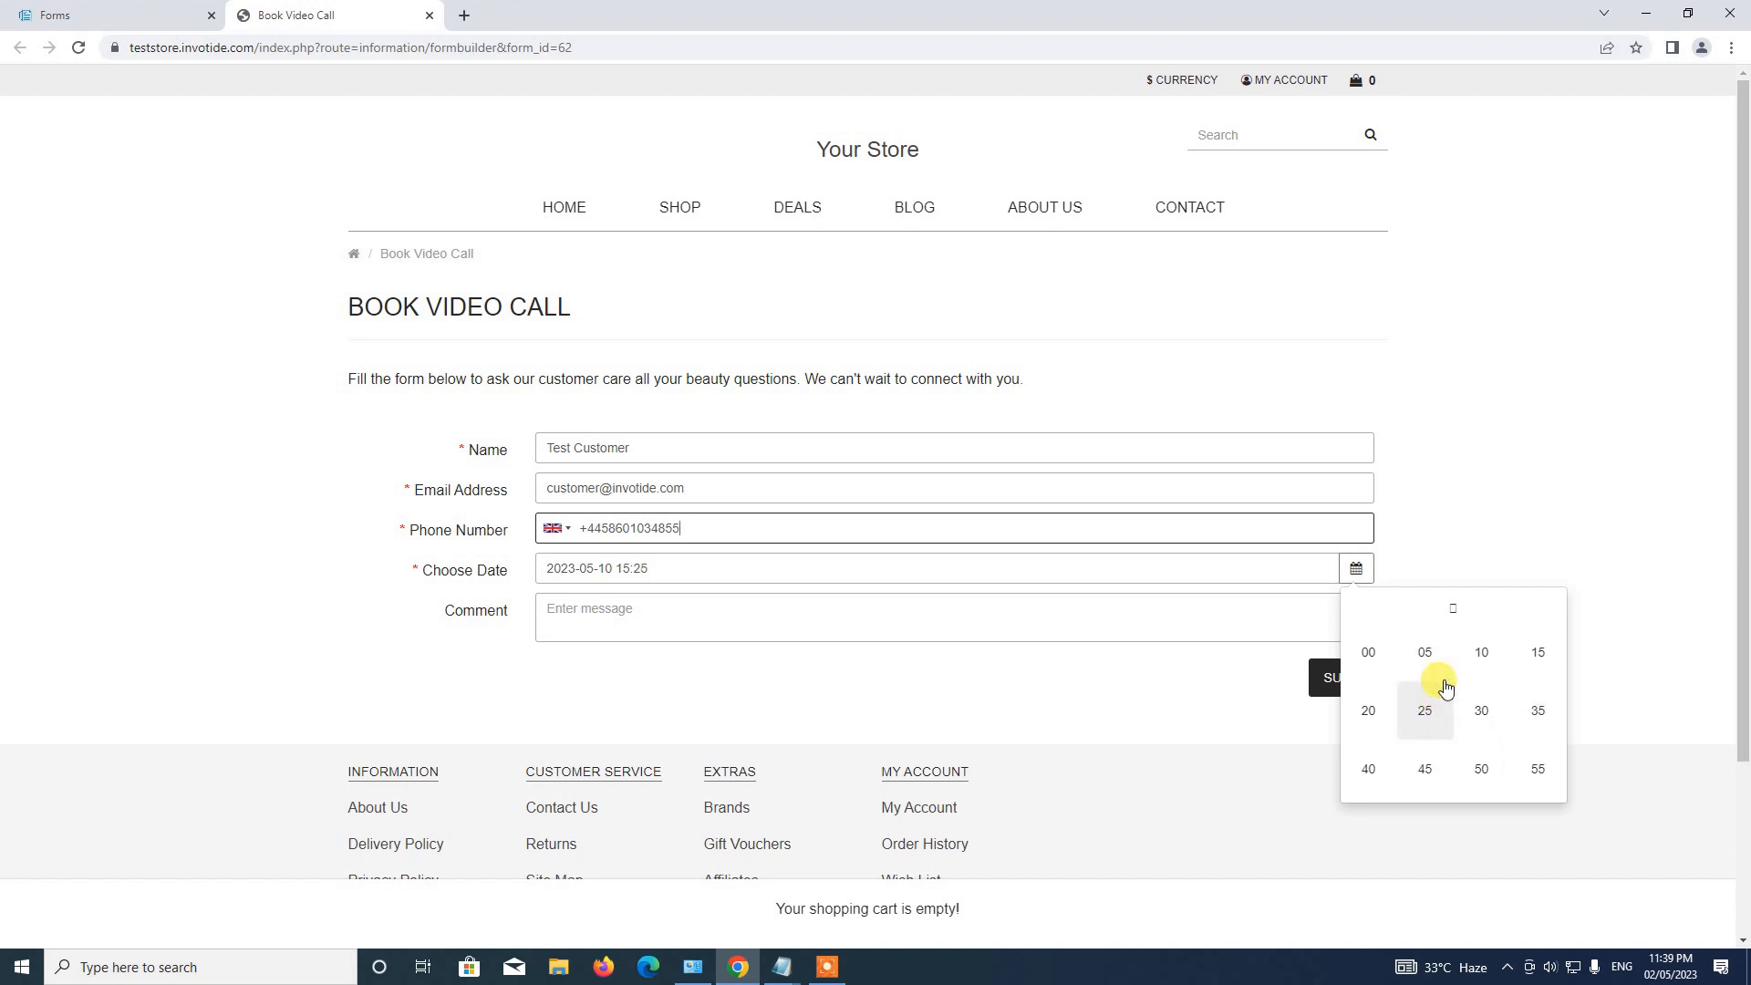
click(1376, 657)
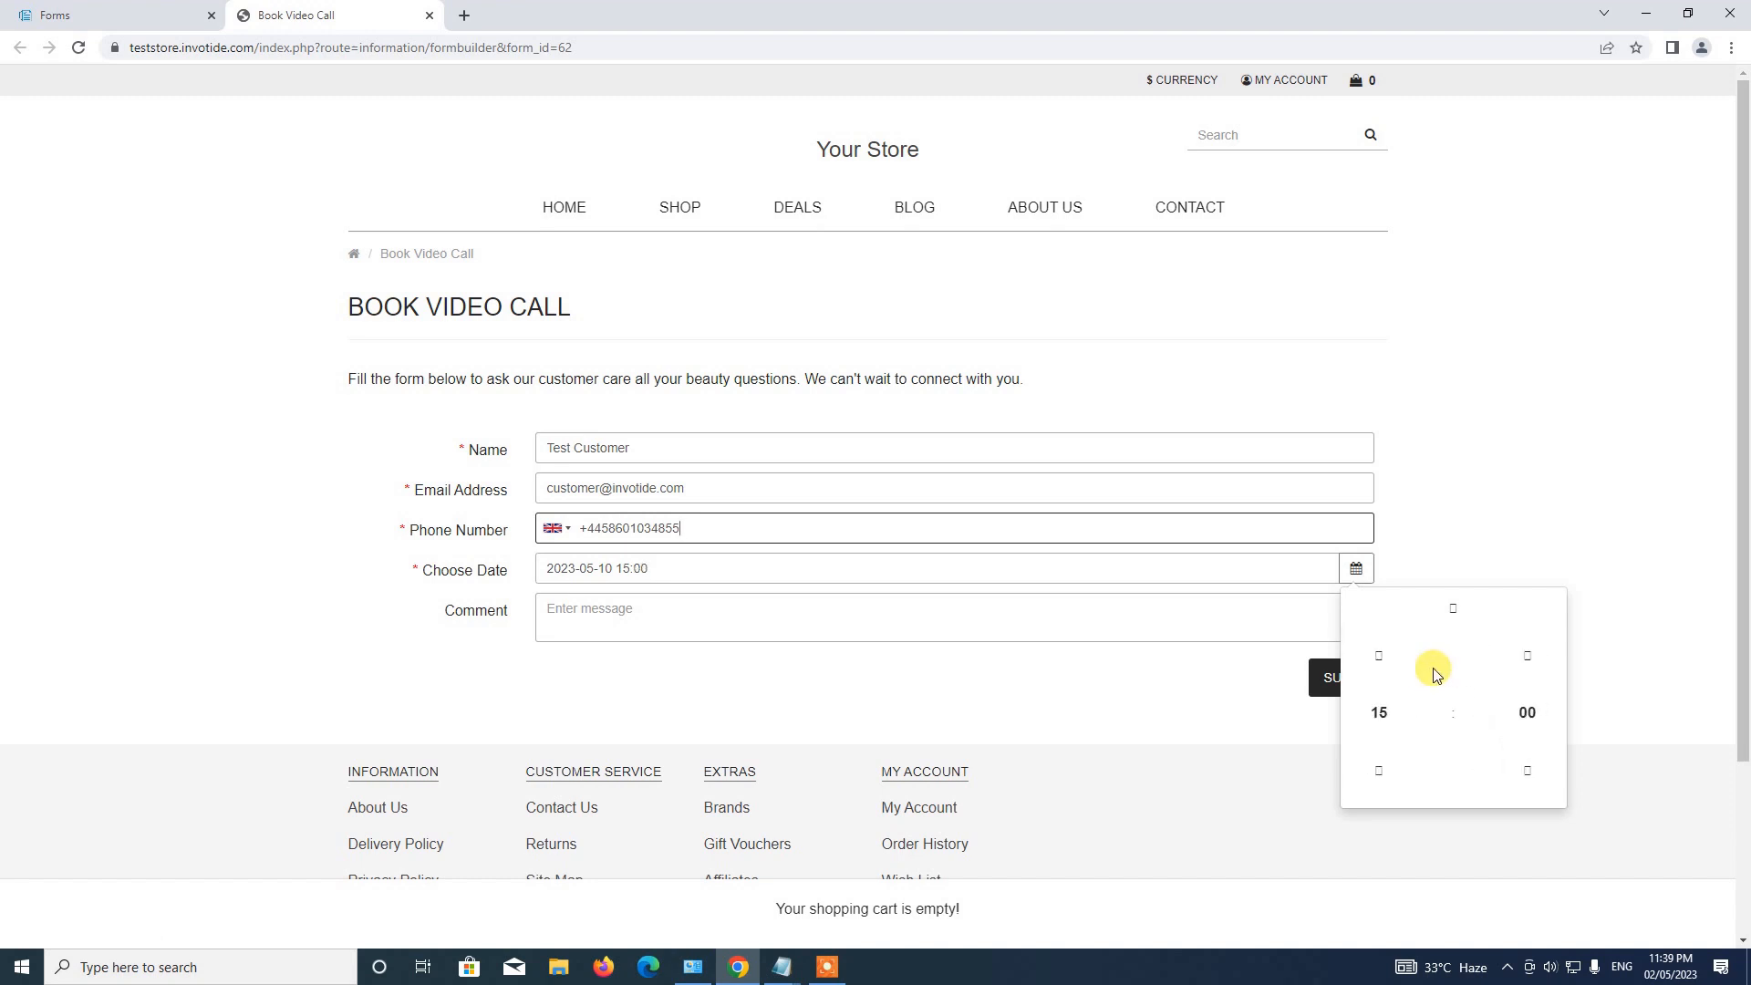
click(1470, 544)
Add a short comment and submit the booking form.
click(645, 604)
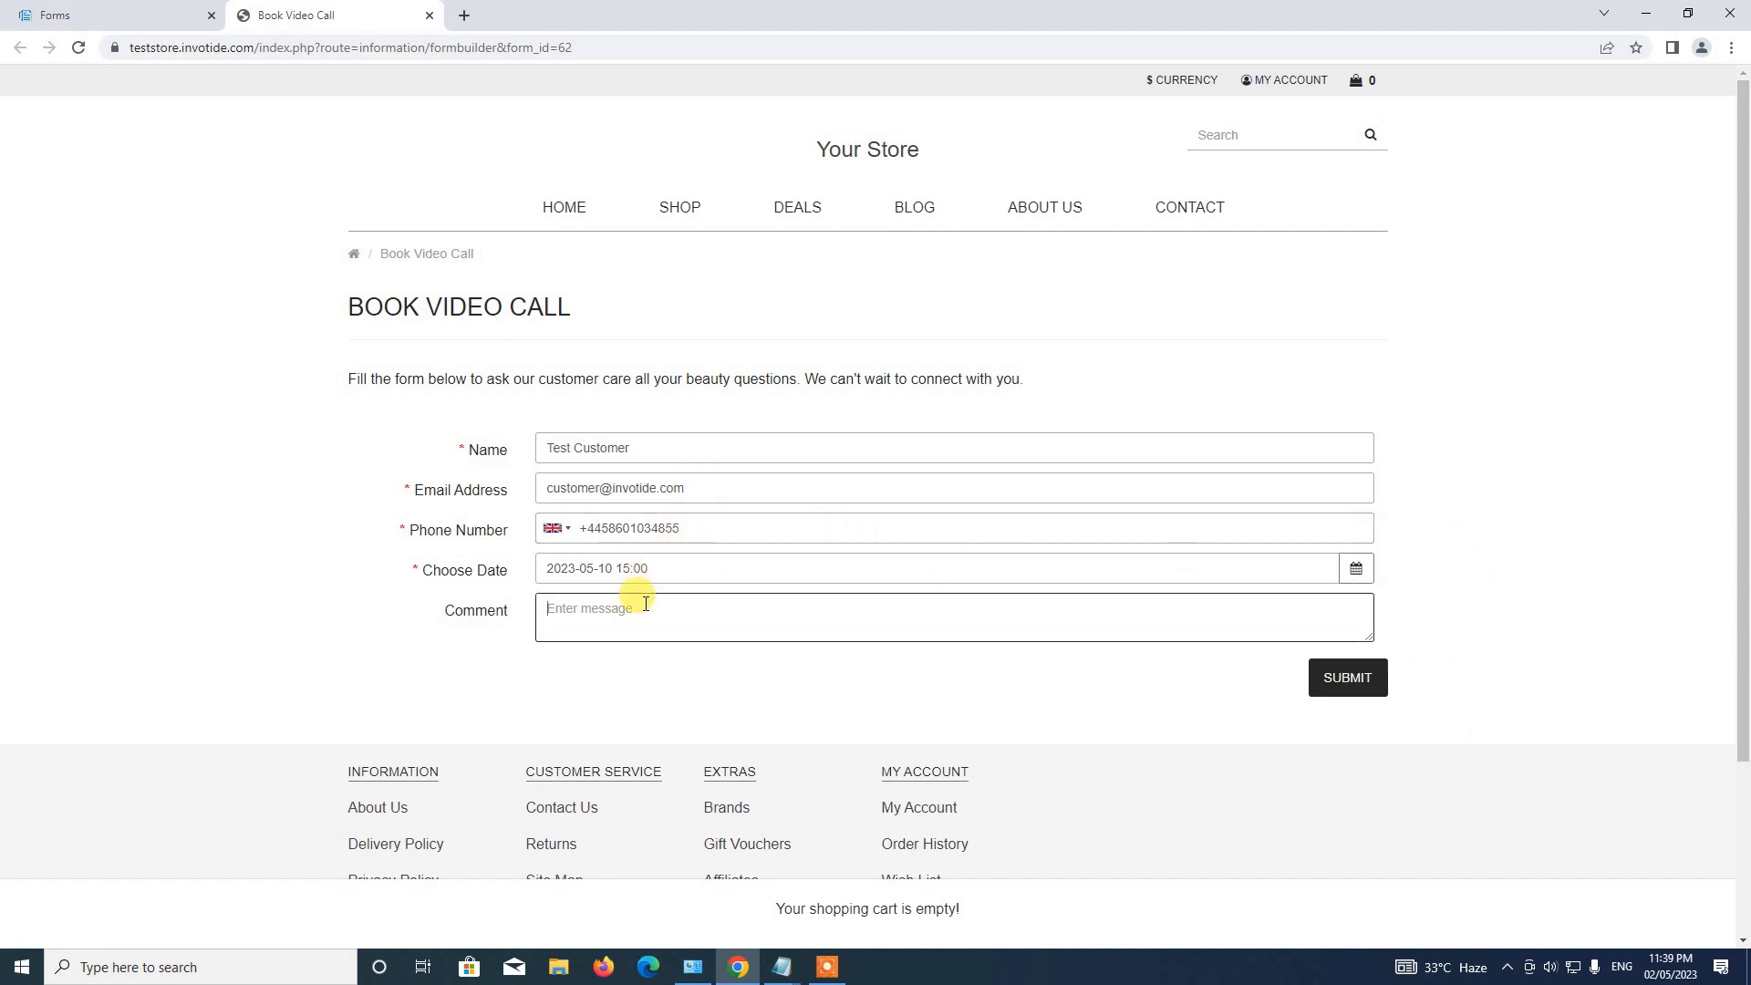
text(Ths)
key(BackSpace)
key(BackSpace)
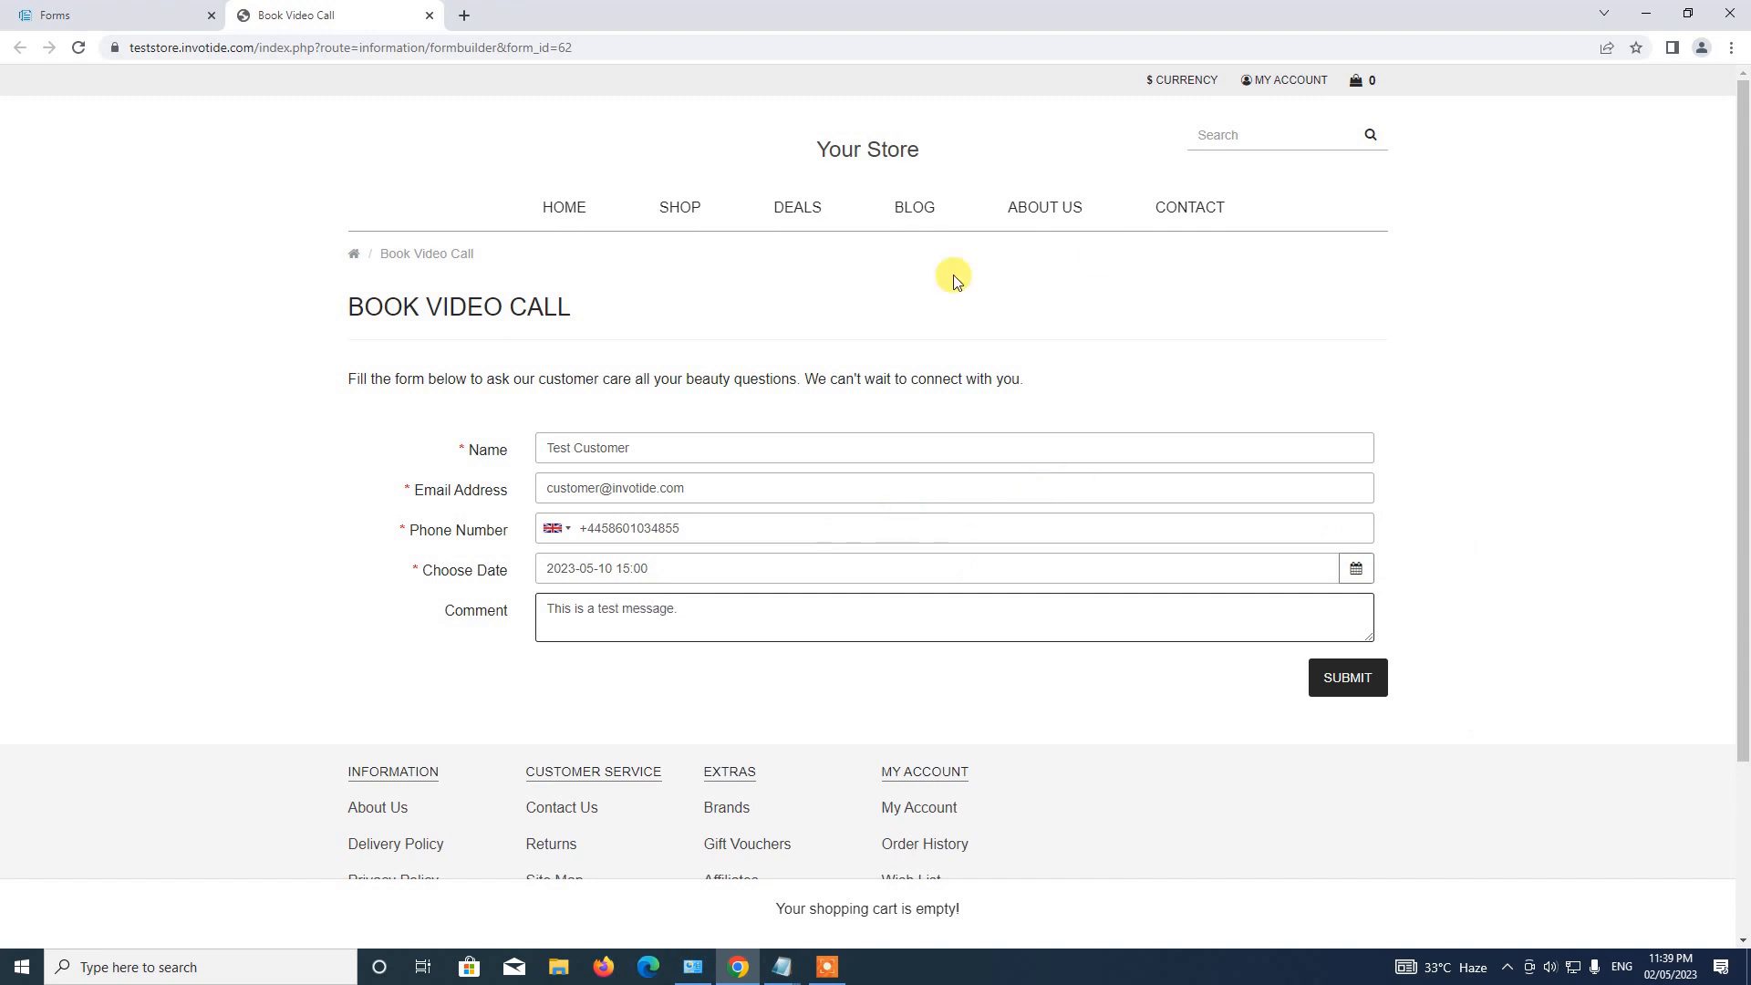
click(1348, 680)
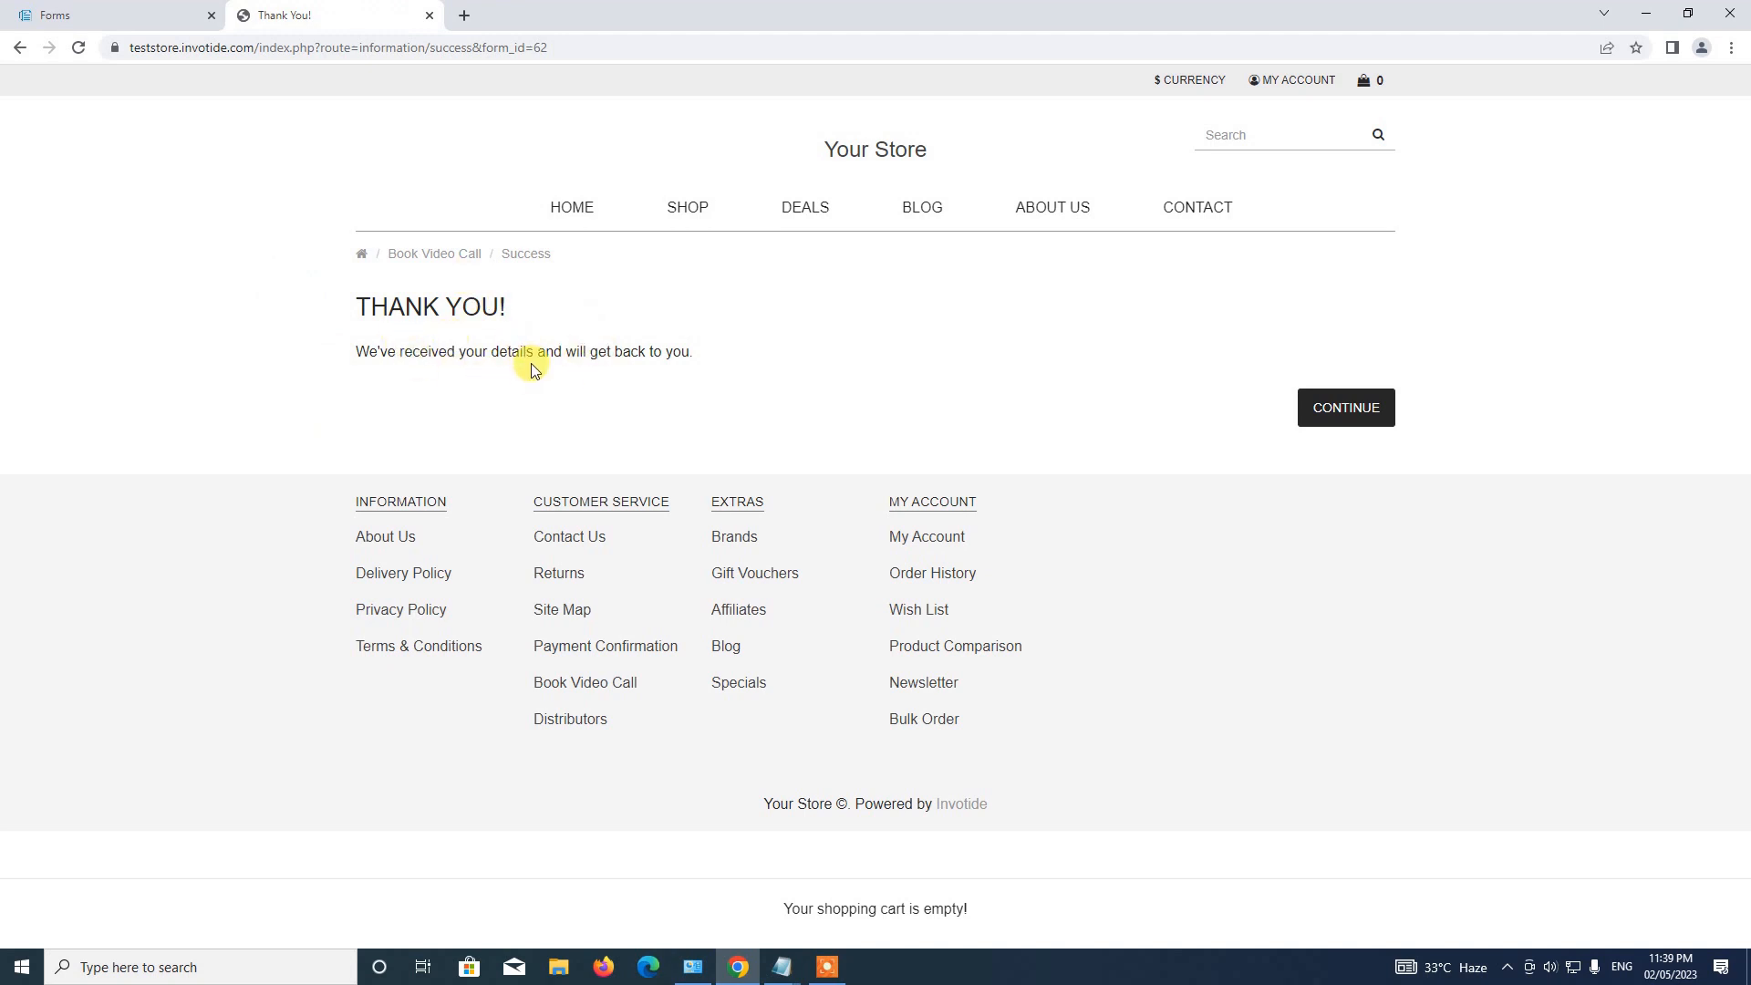
Continue past the Thank You page, close the Your Store tab and dismiss the green alert.
click(1344, 407)
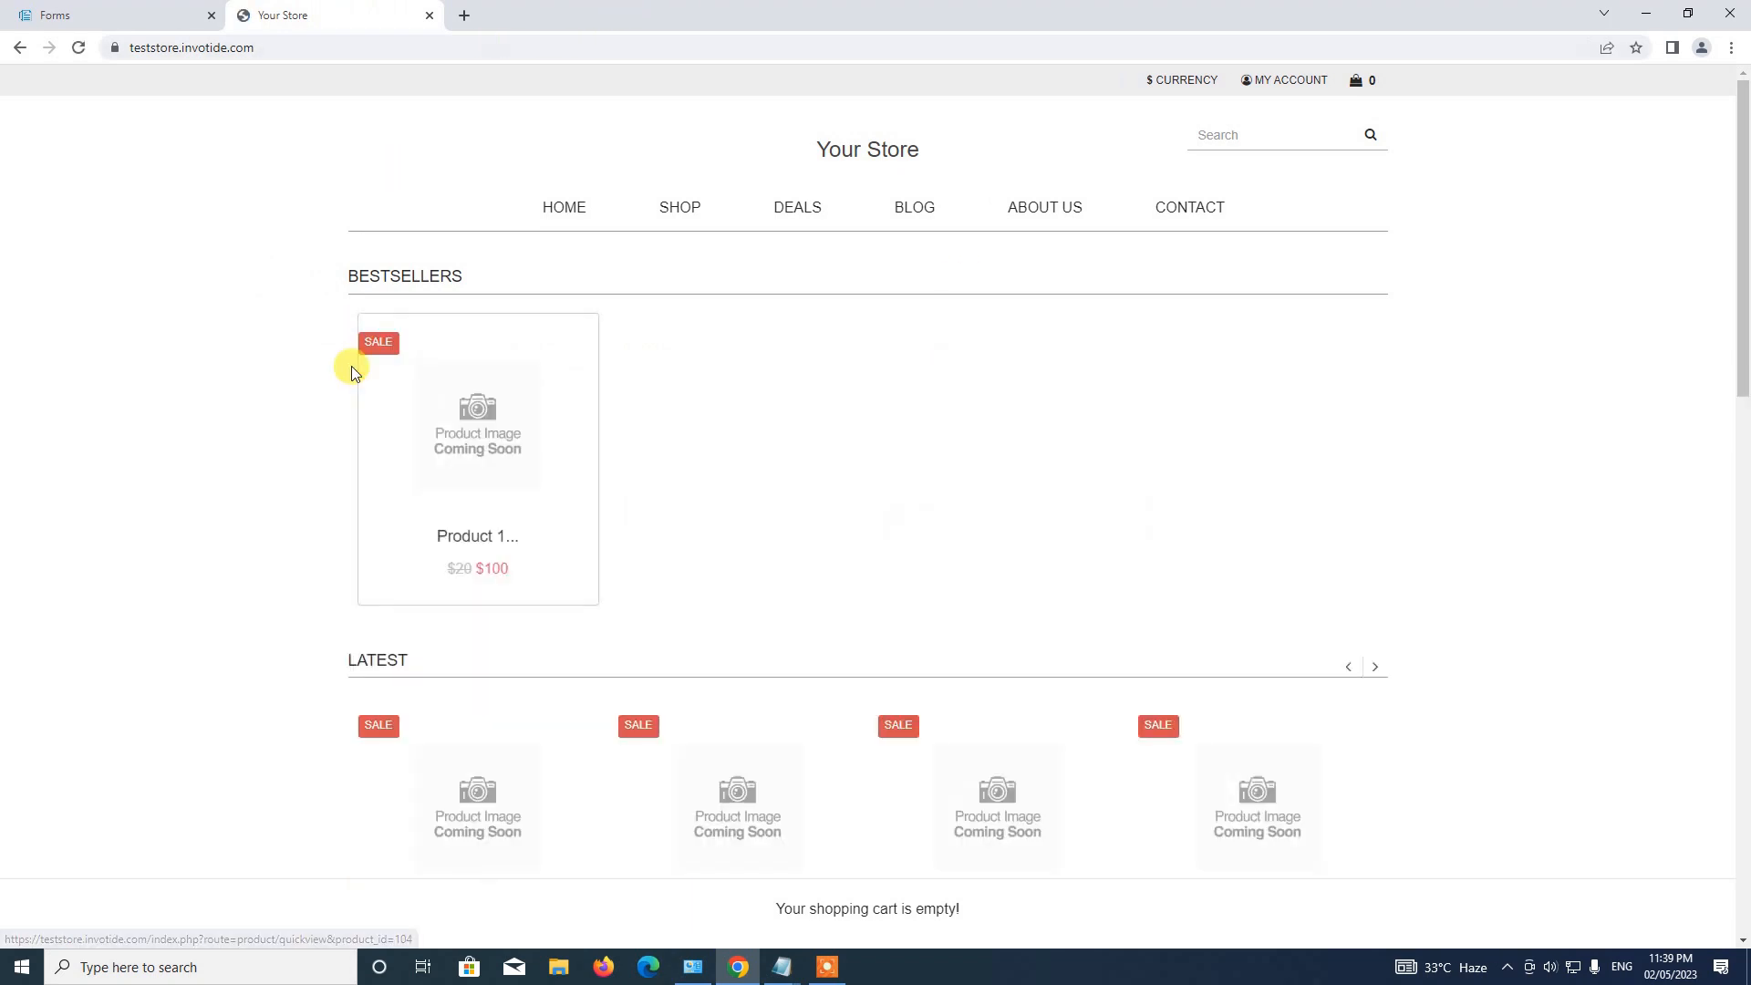
click(430, 18)
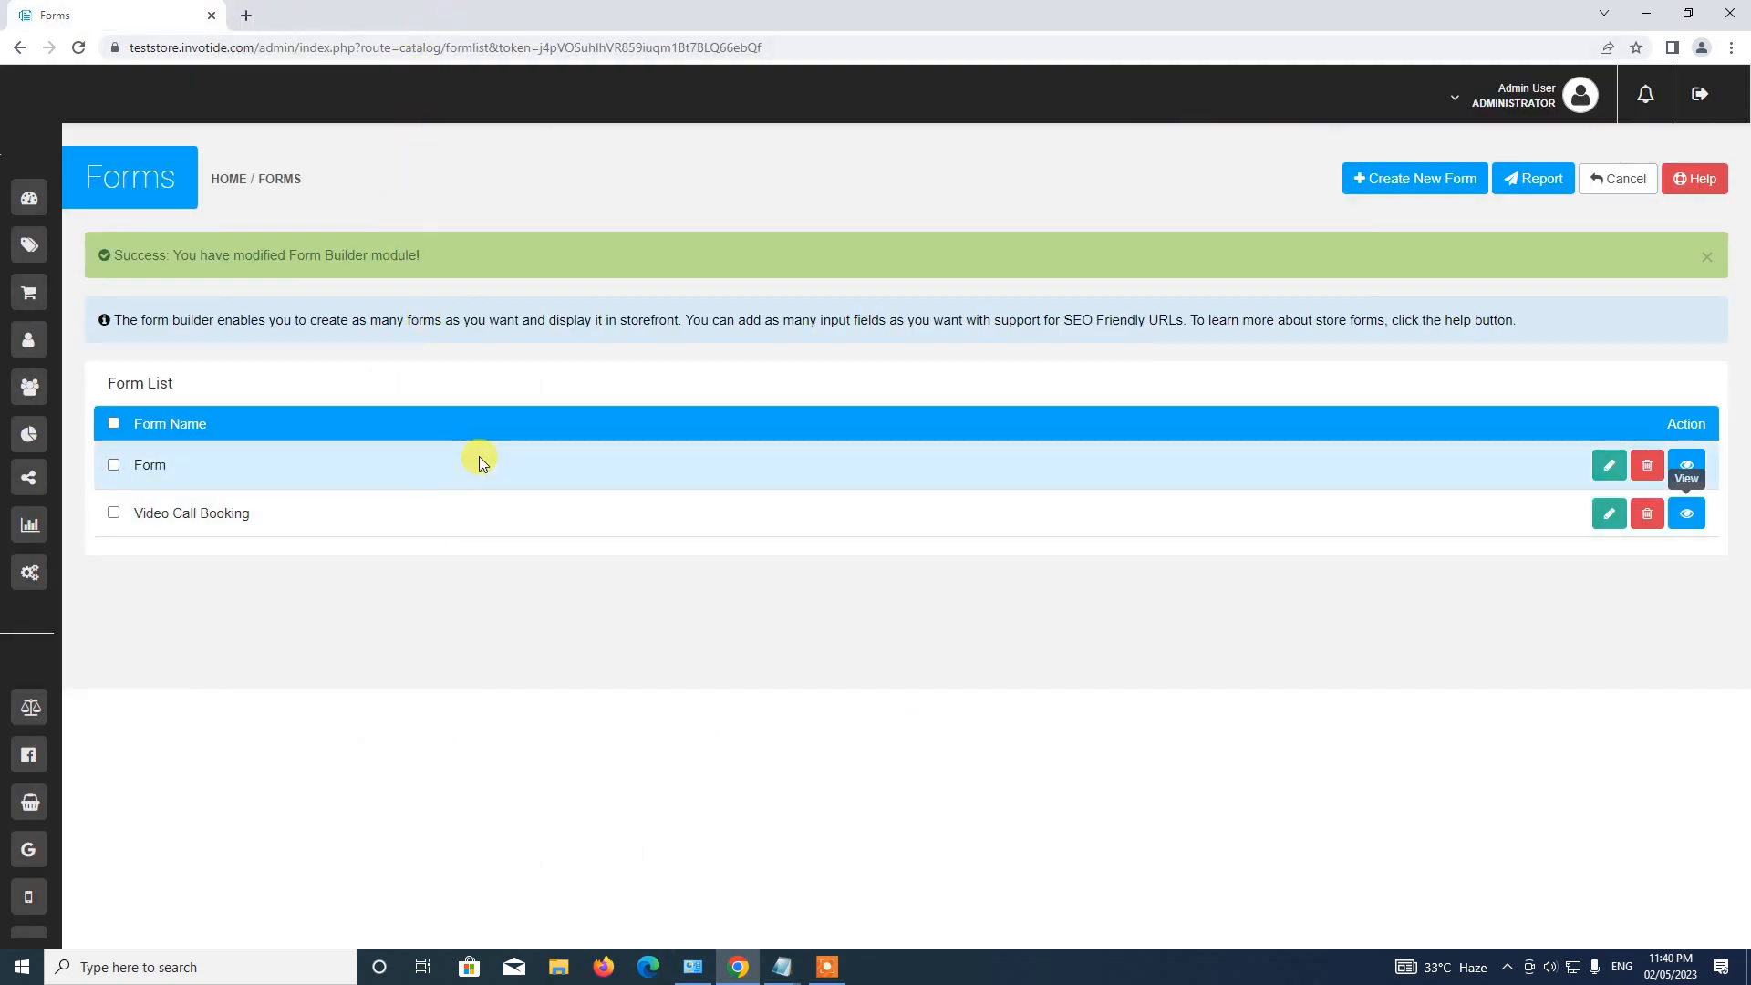
click(1697, 257)
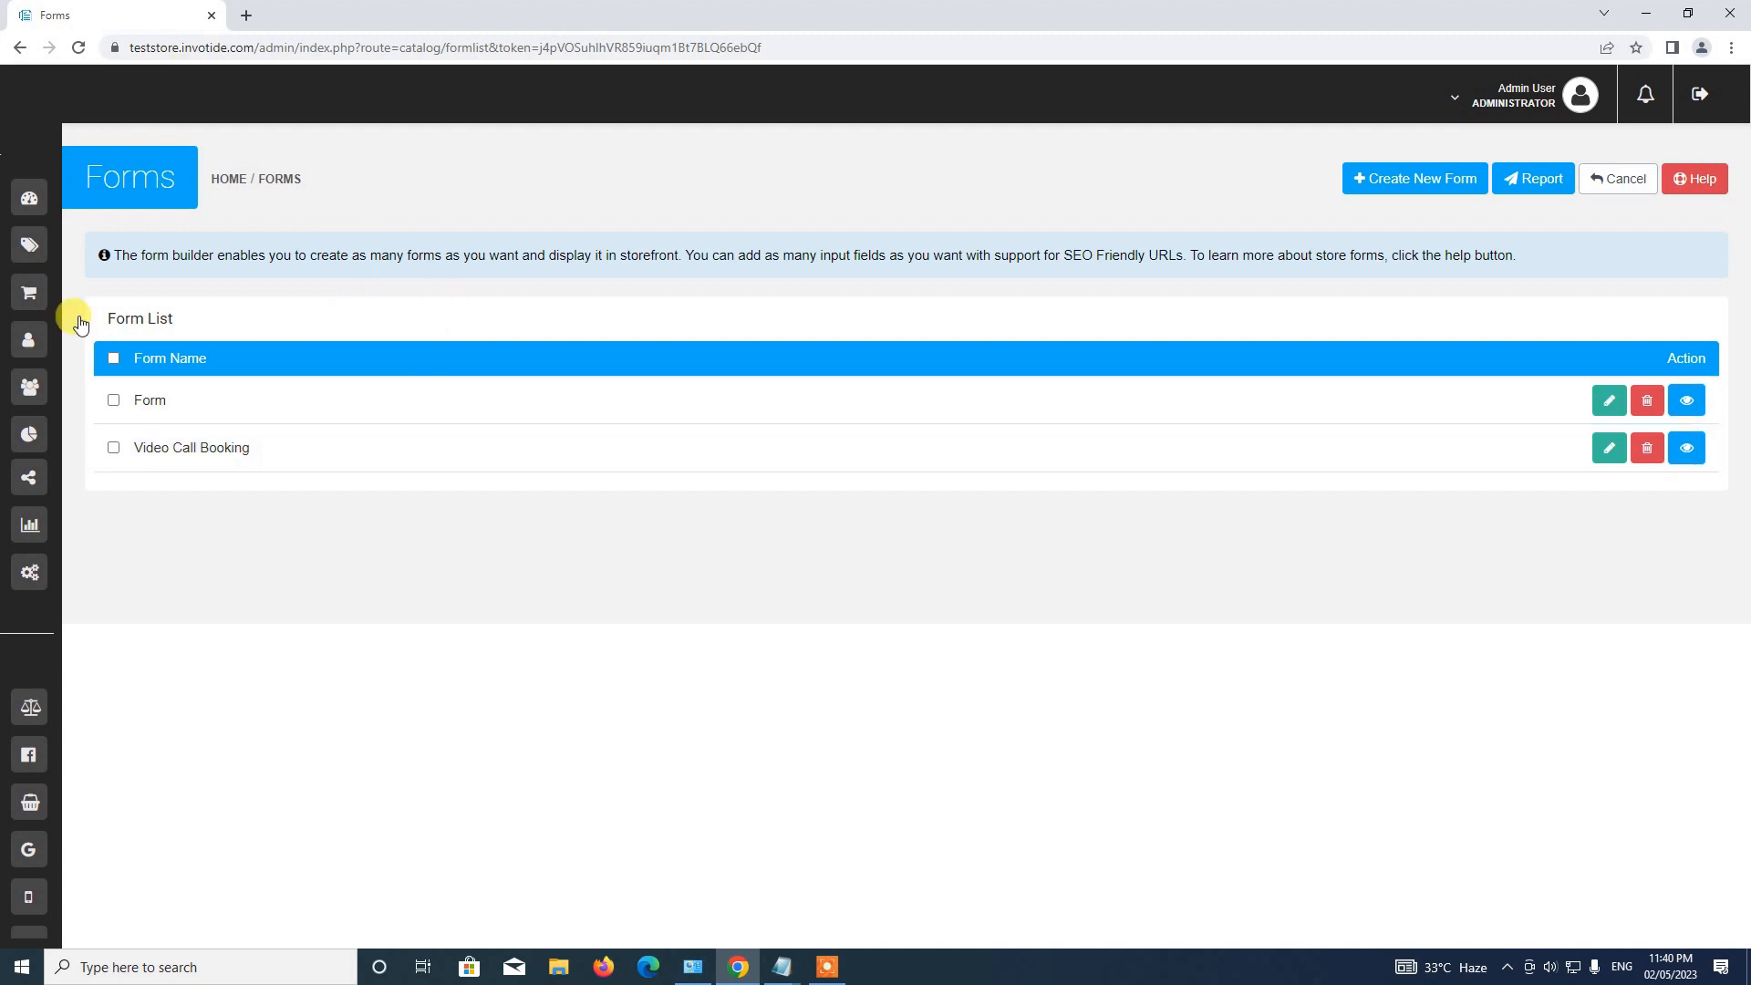
Navigate through Settings and the Forms card to the empty Form Submission Report.
mouse_move(144, 359)
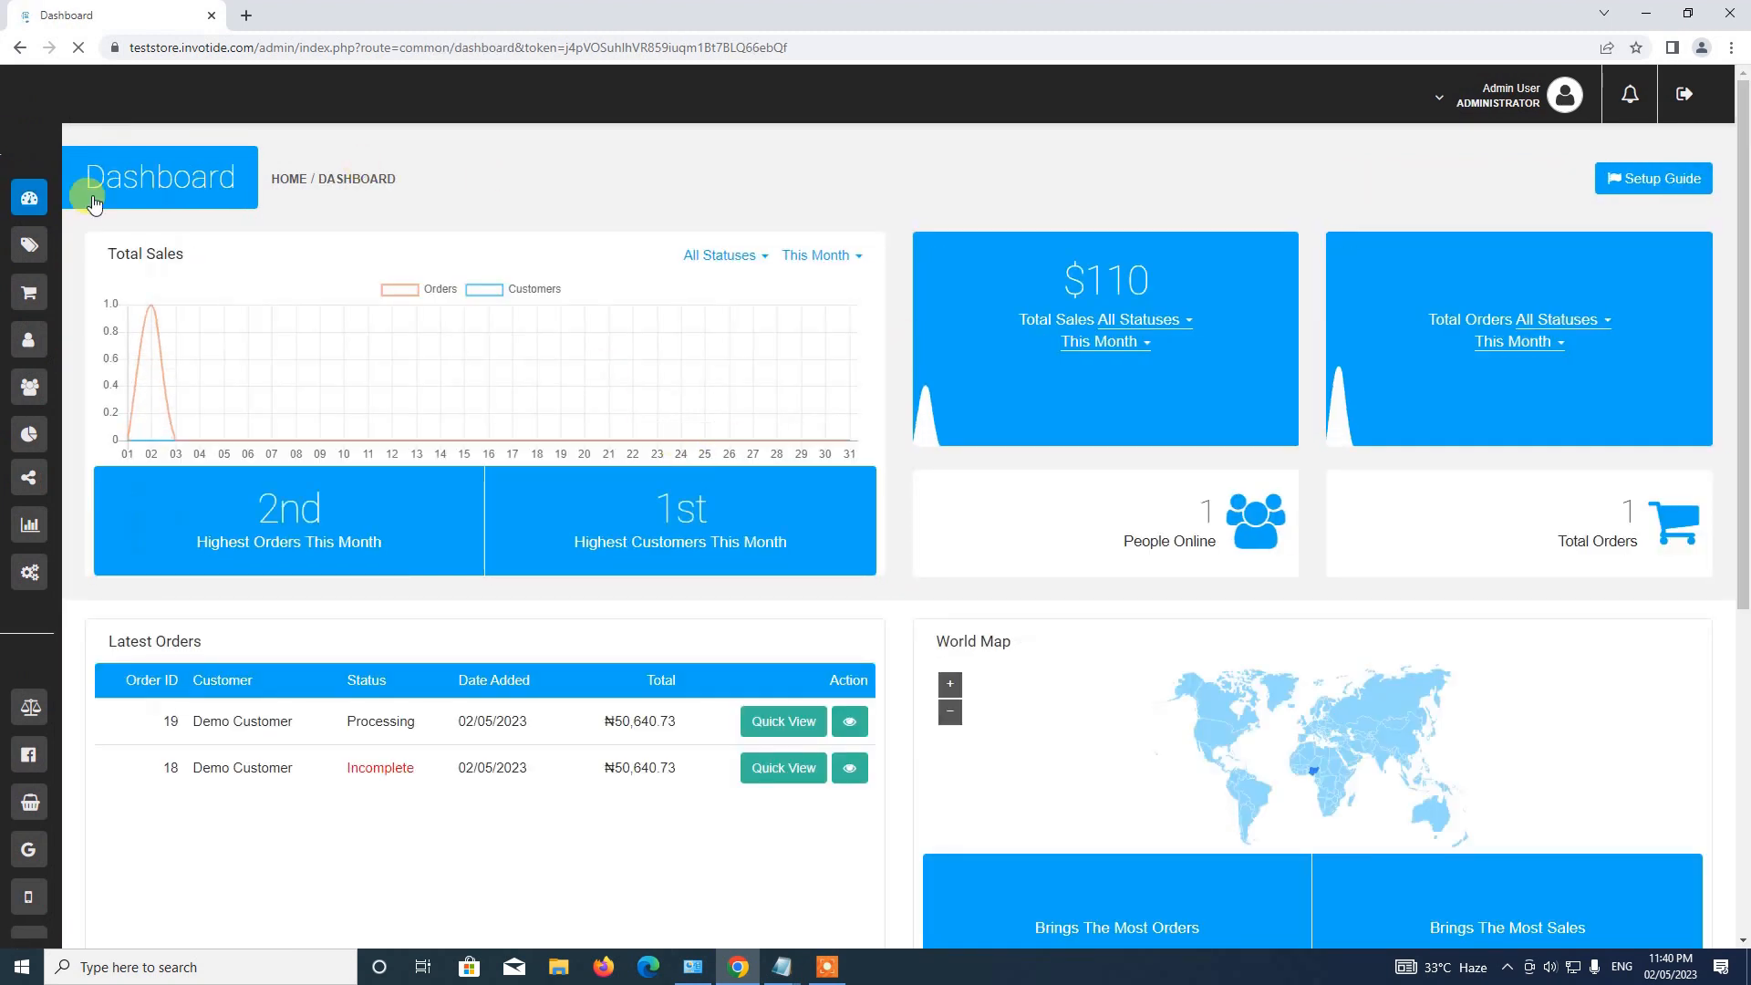
mouse_move(39, 187)
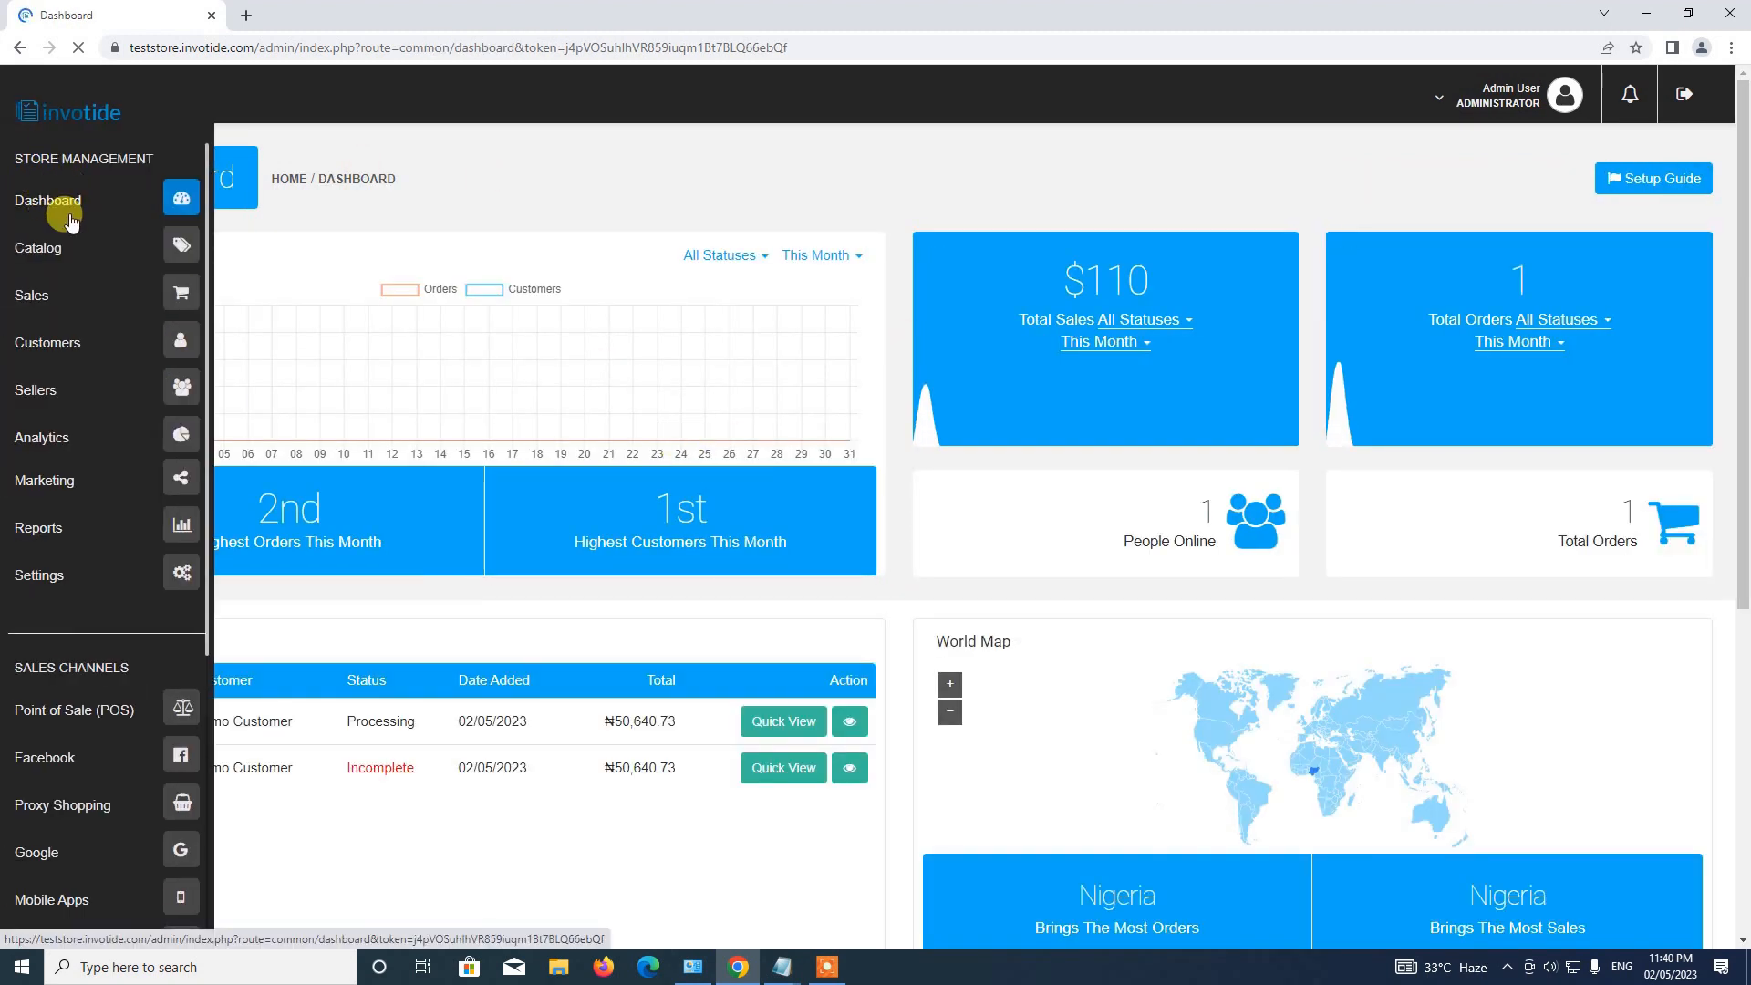
click(179, 577)
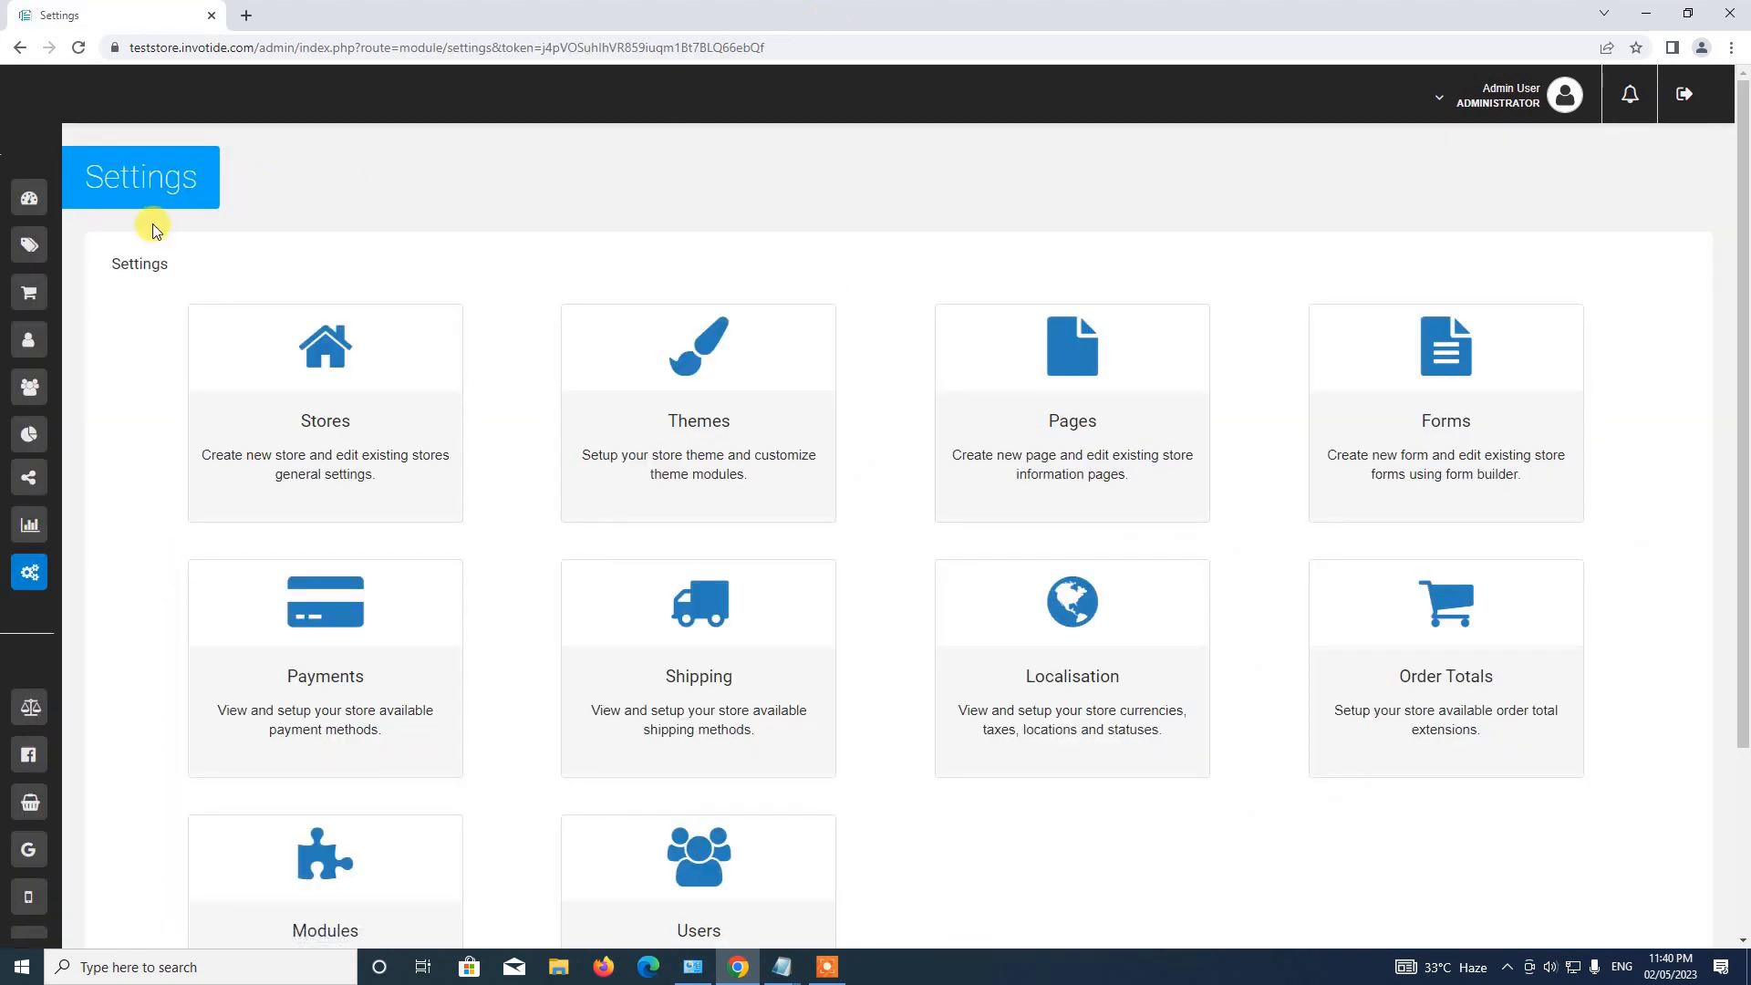
click(1444, 408)
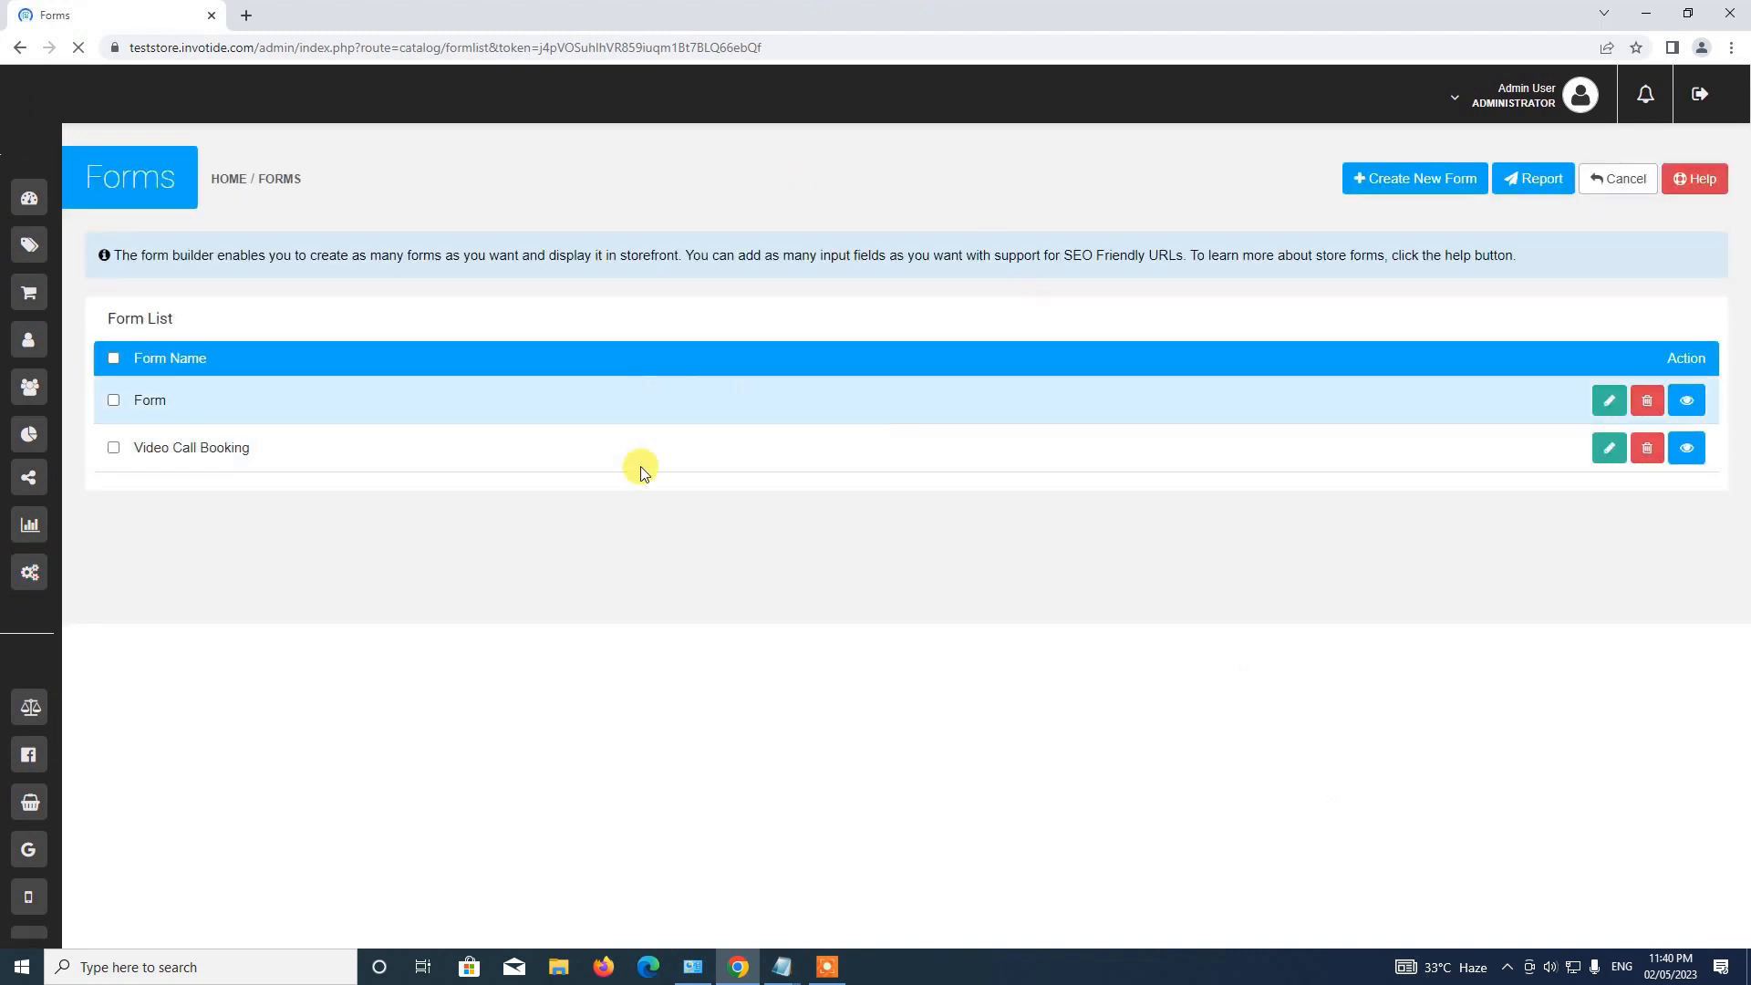
click(1544, 183)
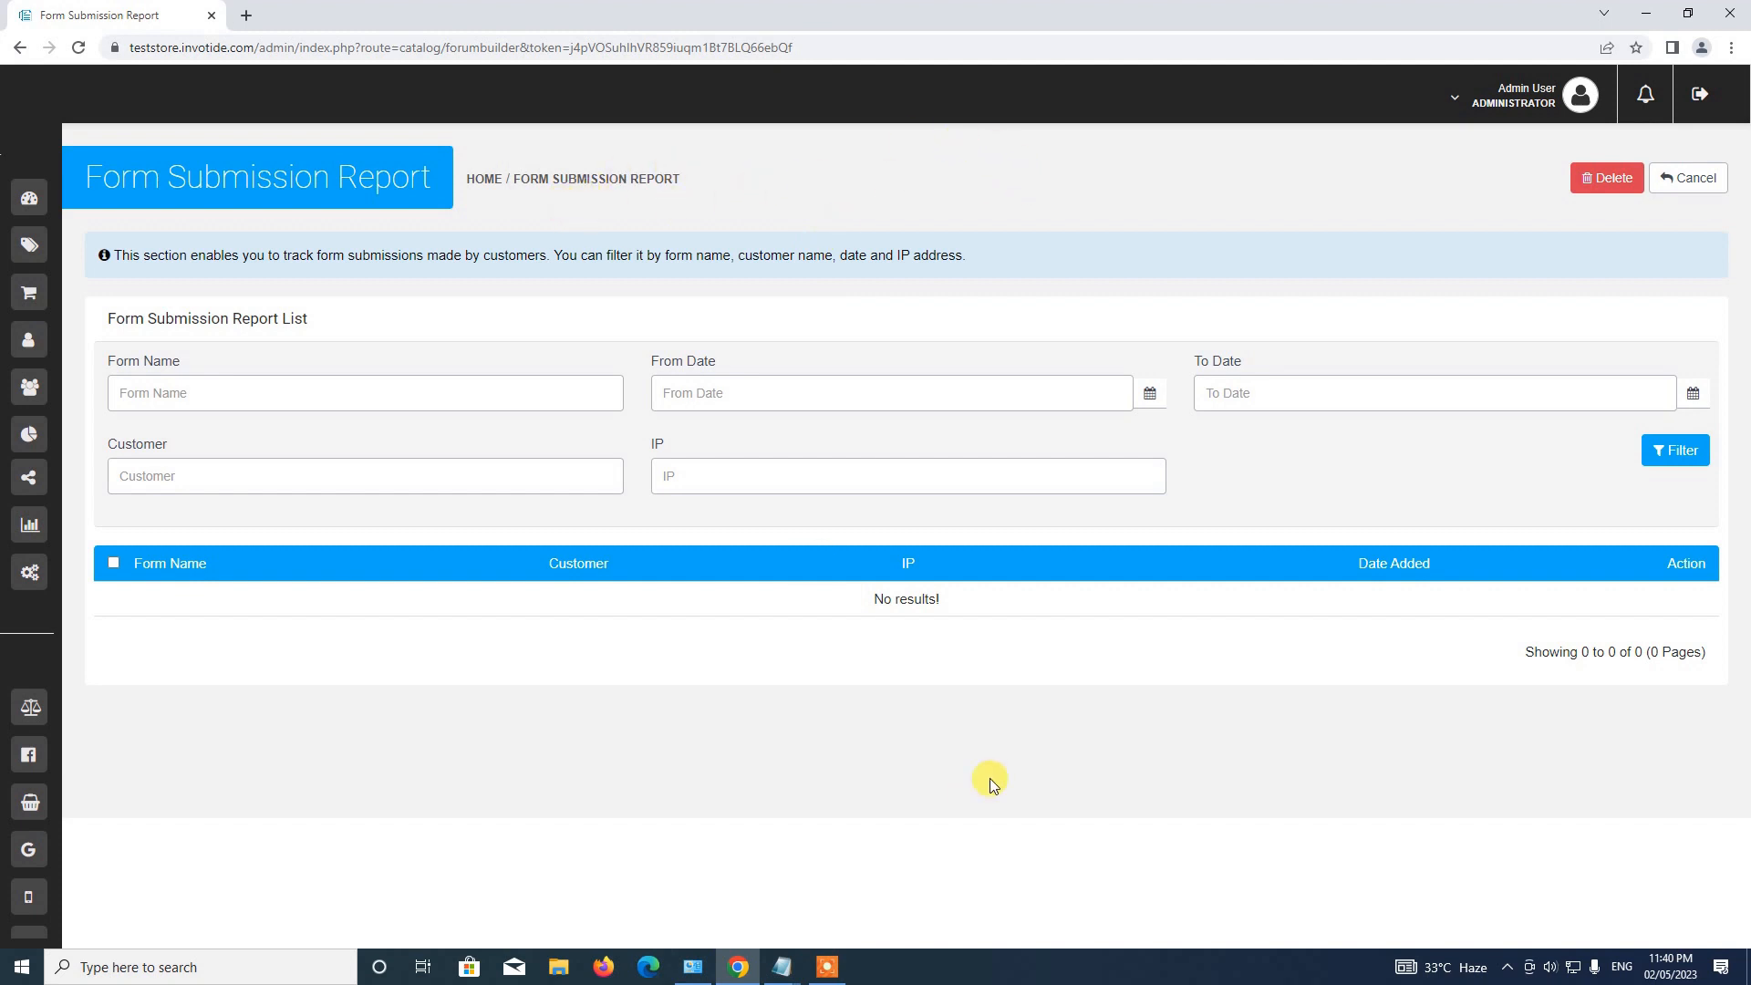
Review Video Call Booking's Form Fields, Notification and General tabs, then return to the Dashboard.
click(1689, 177)
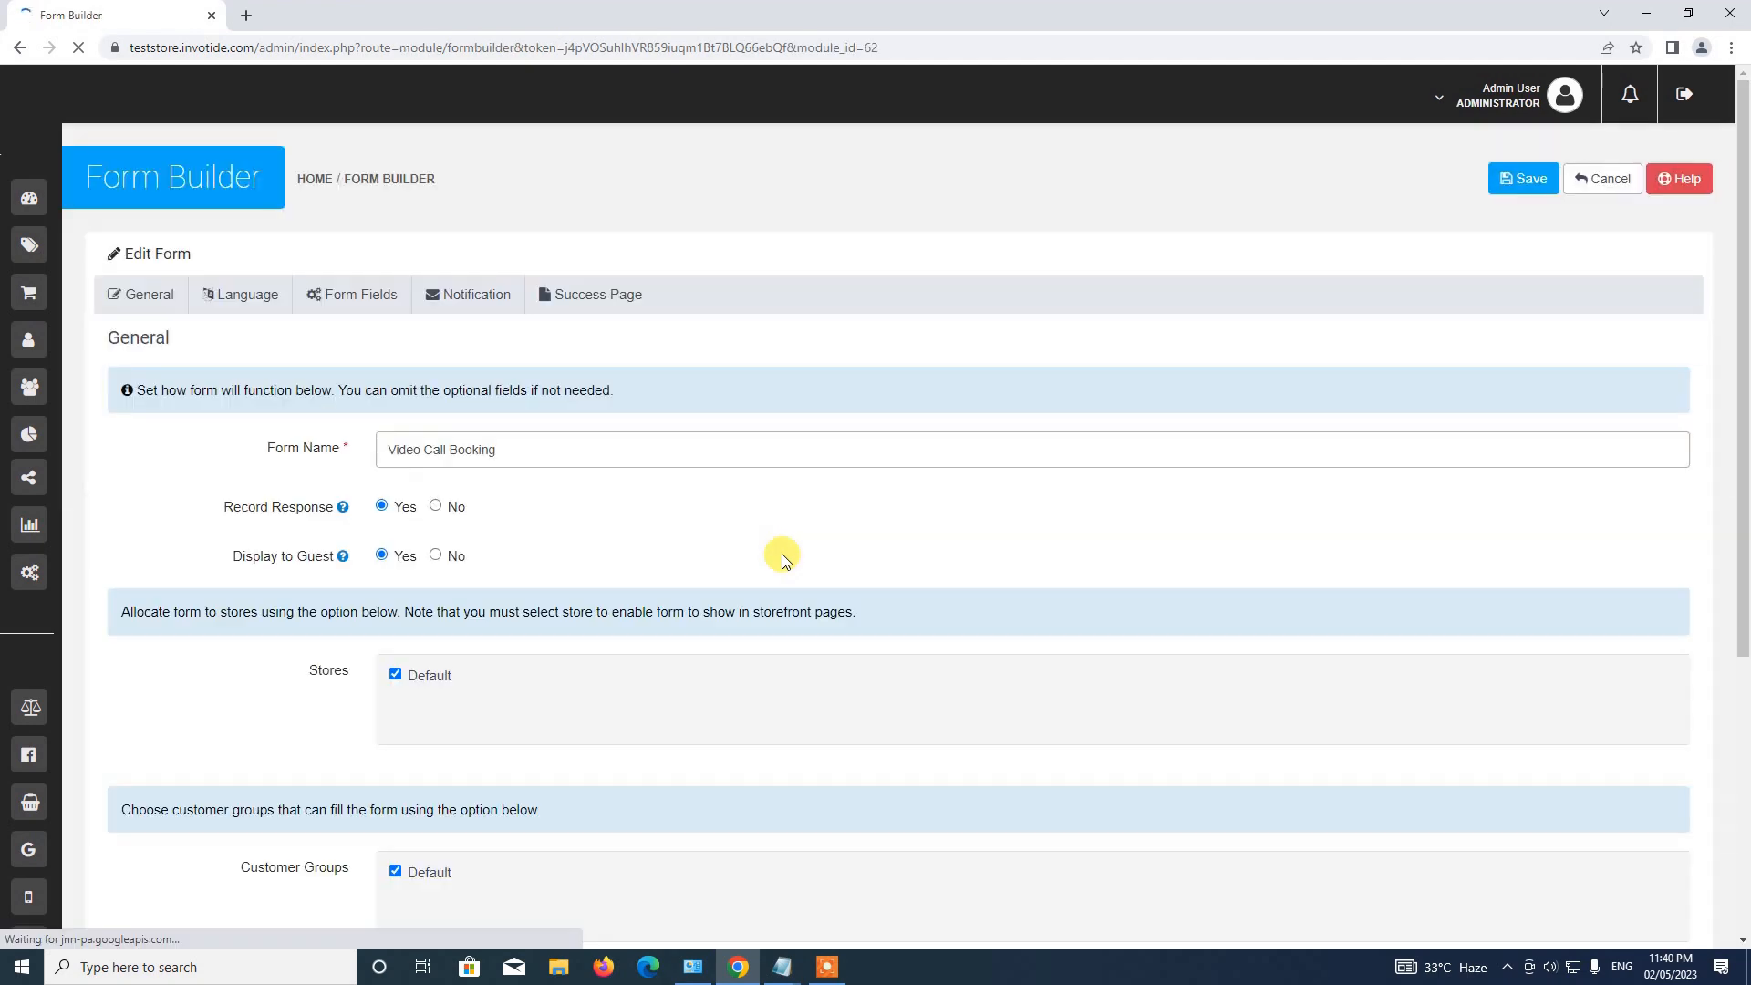
scroll(781, 554, down, 2)
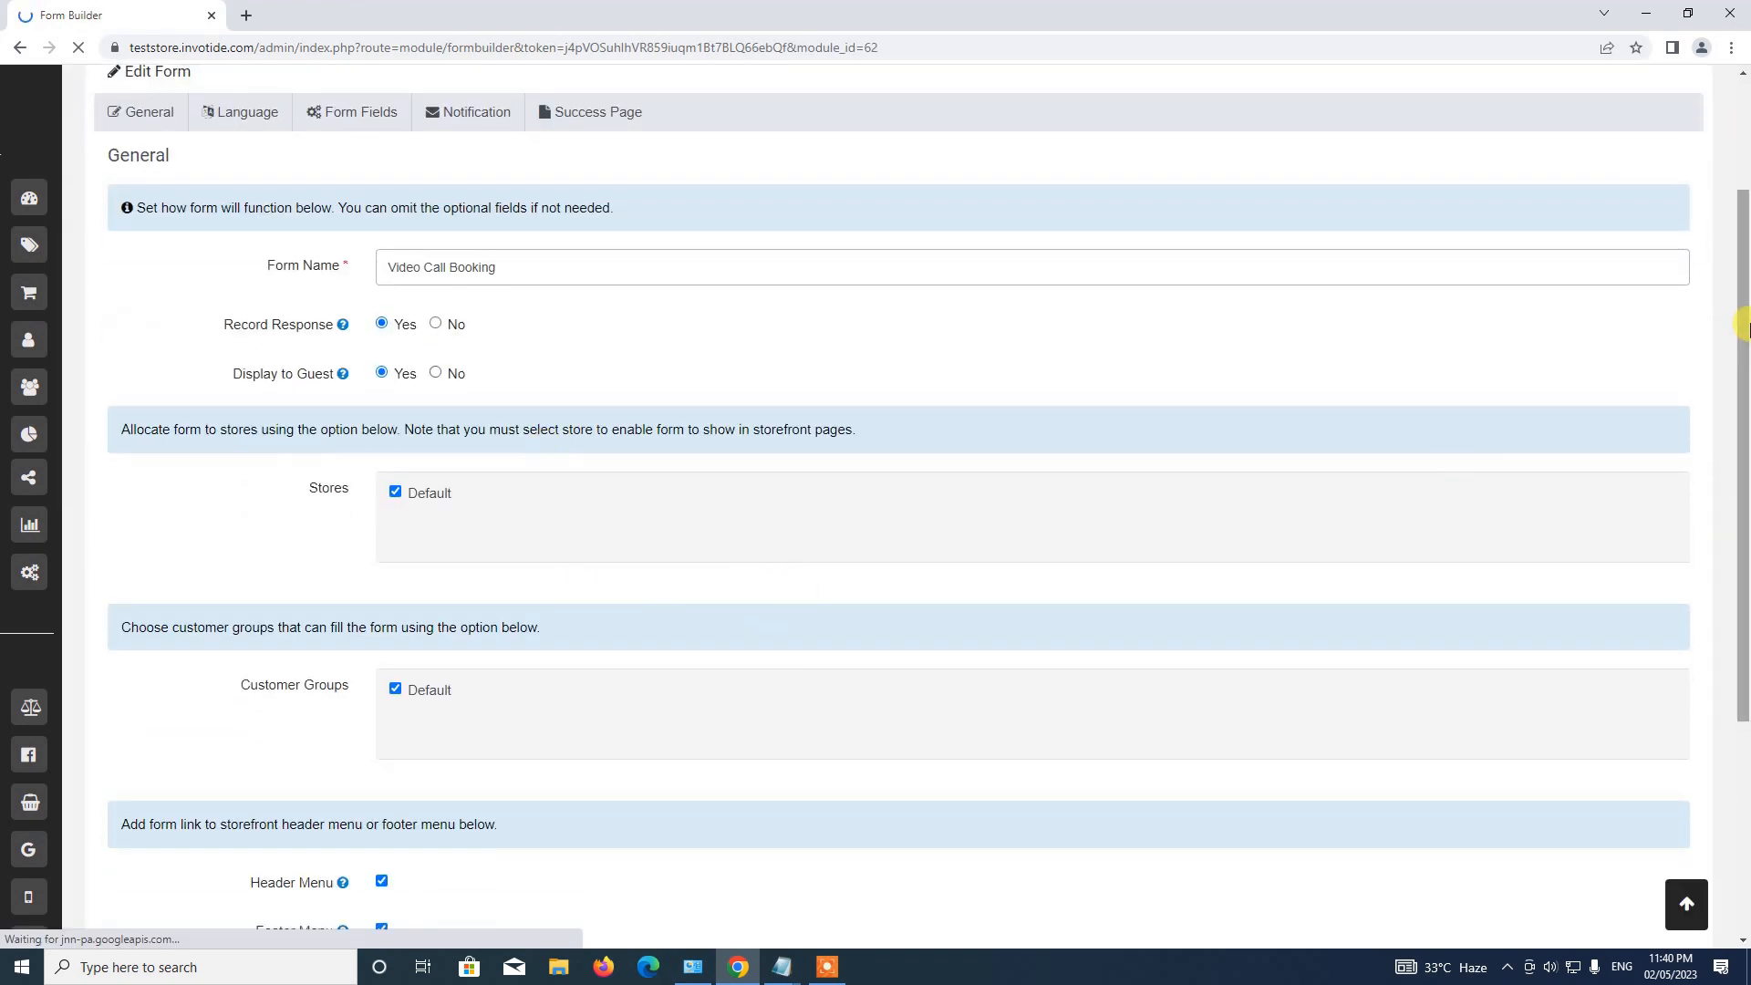
drag(1743, 324, 1740, 236)
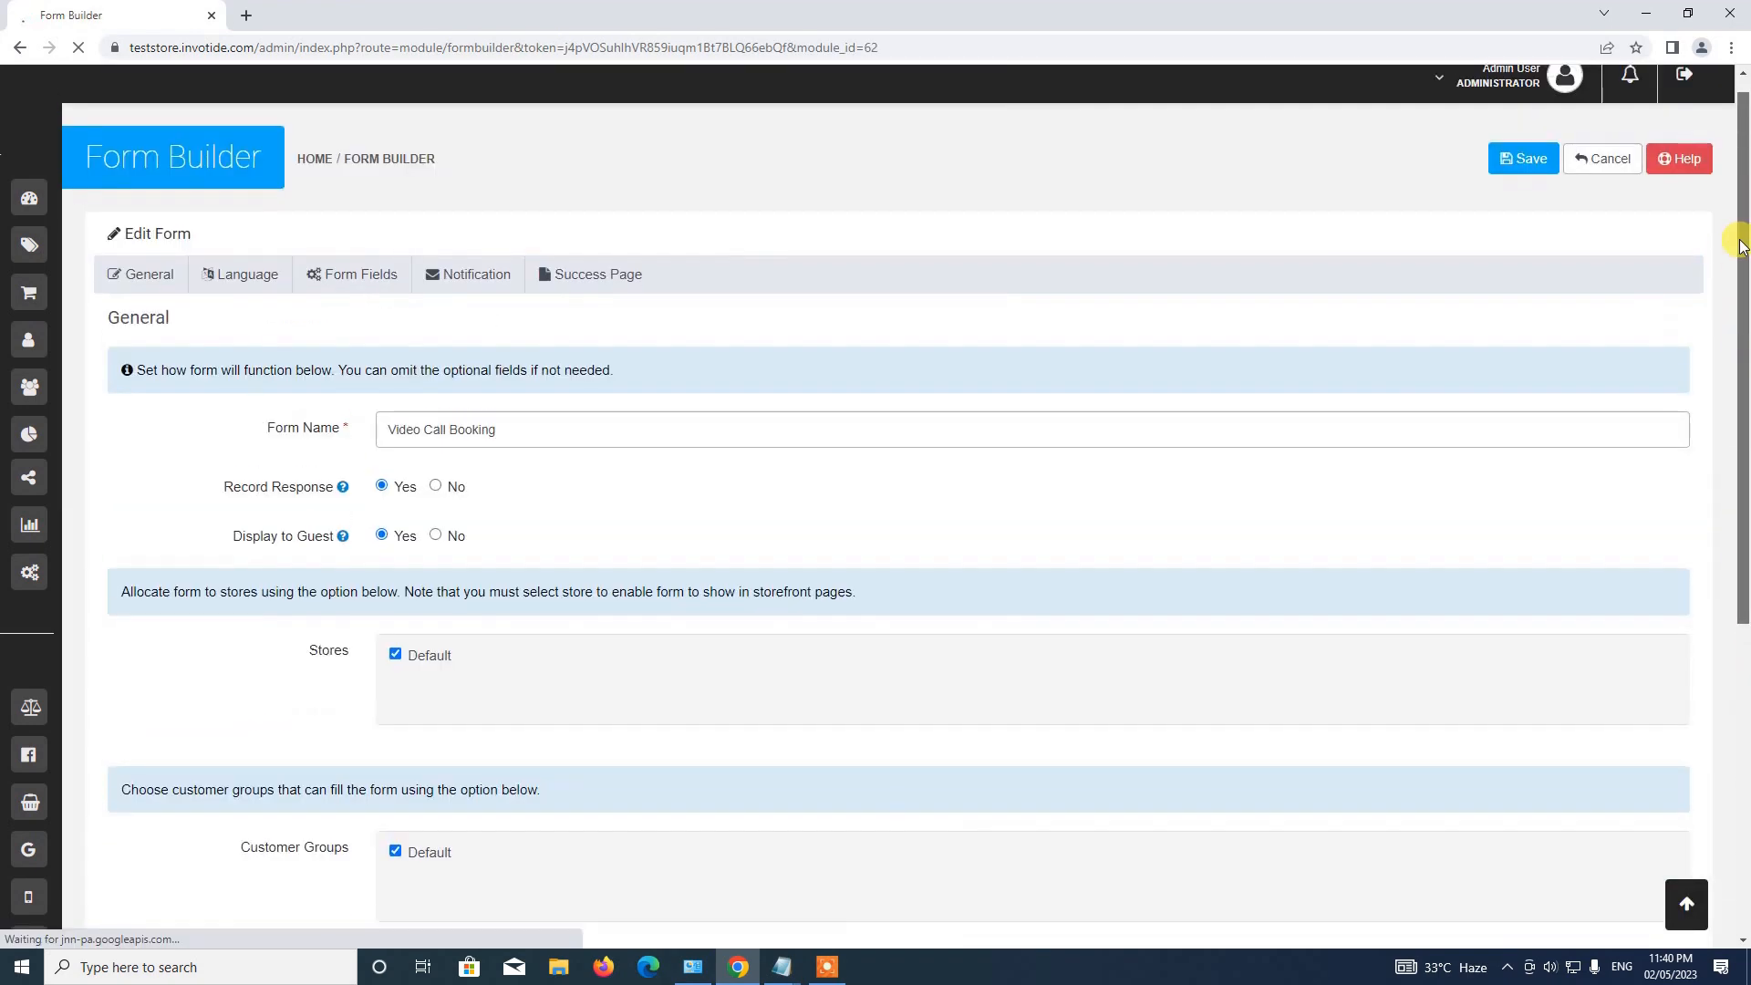
click(355, 275)
click(498, 275)
click(150, 290)
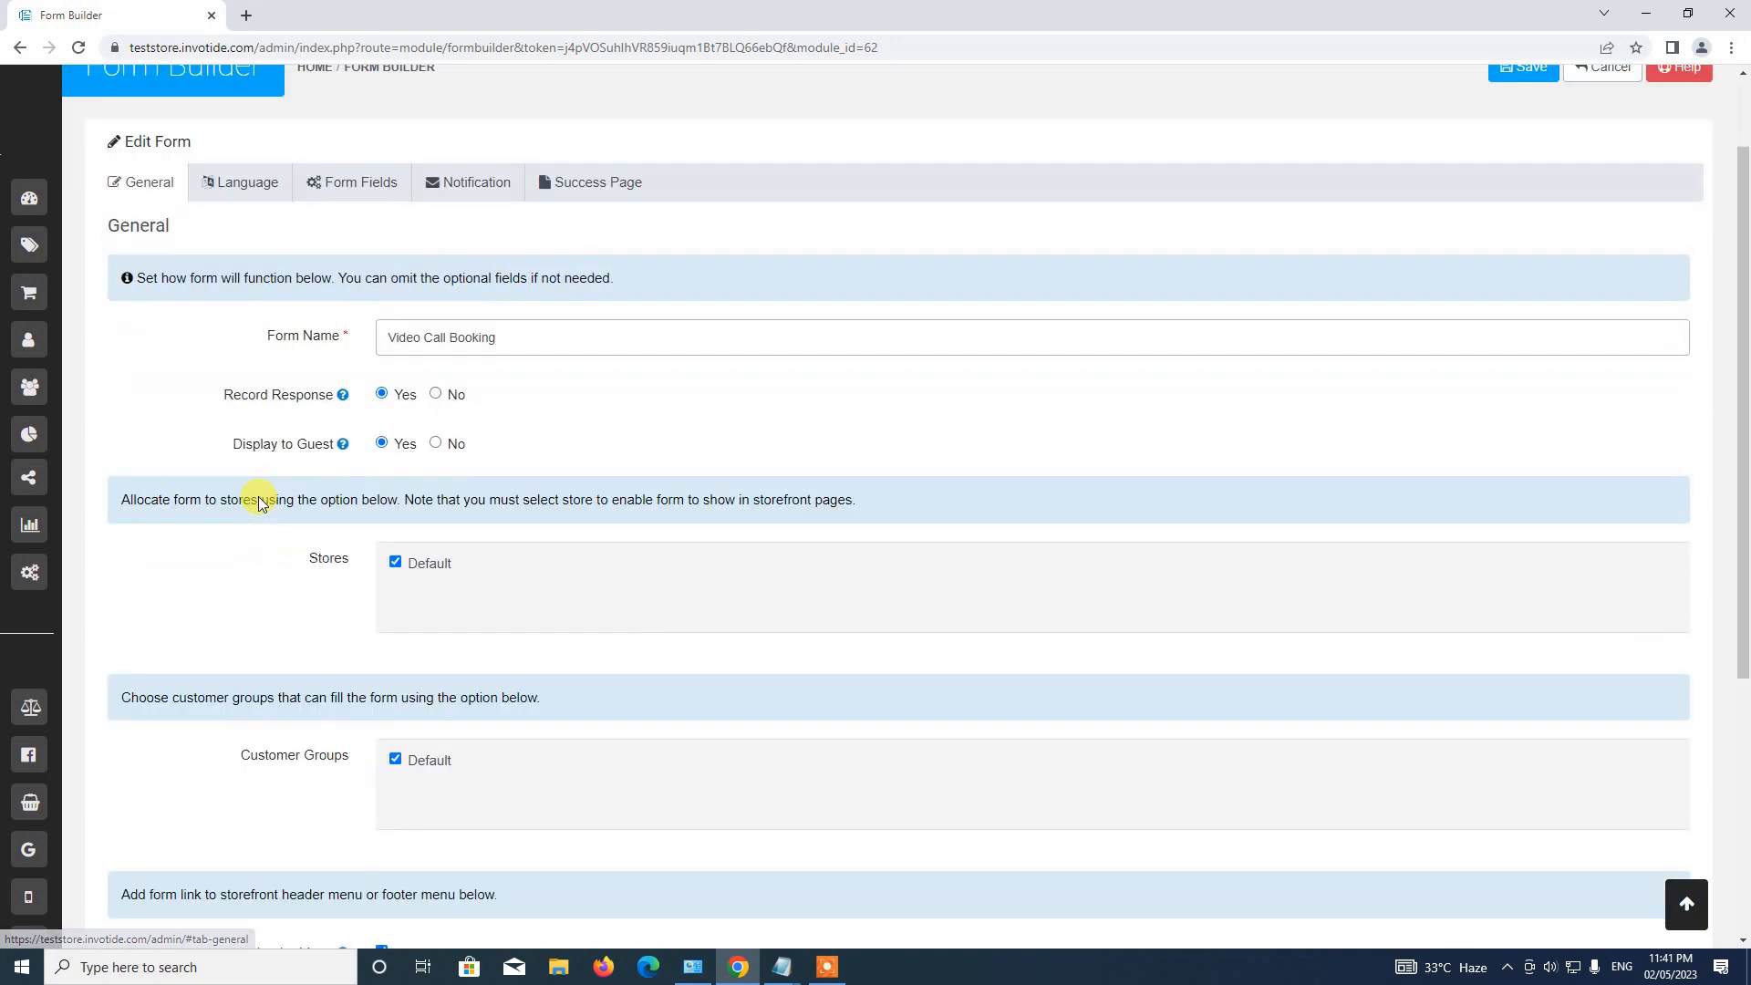
scroll(259, 496, down, 6)
scroll(328, 571, up, 6)
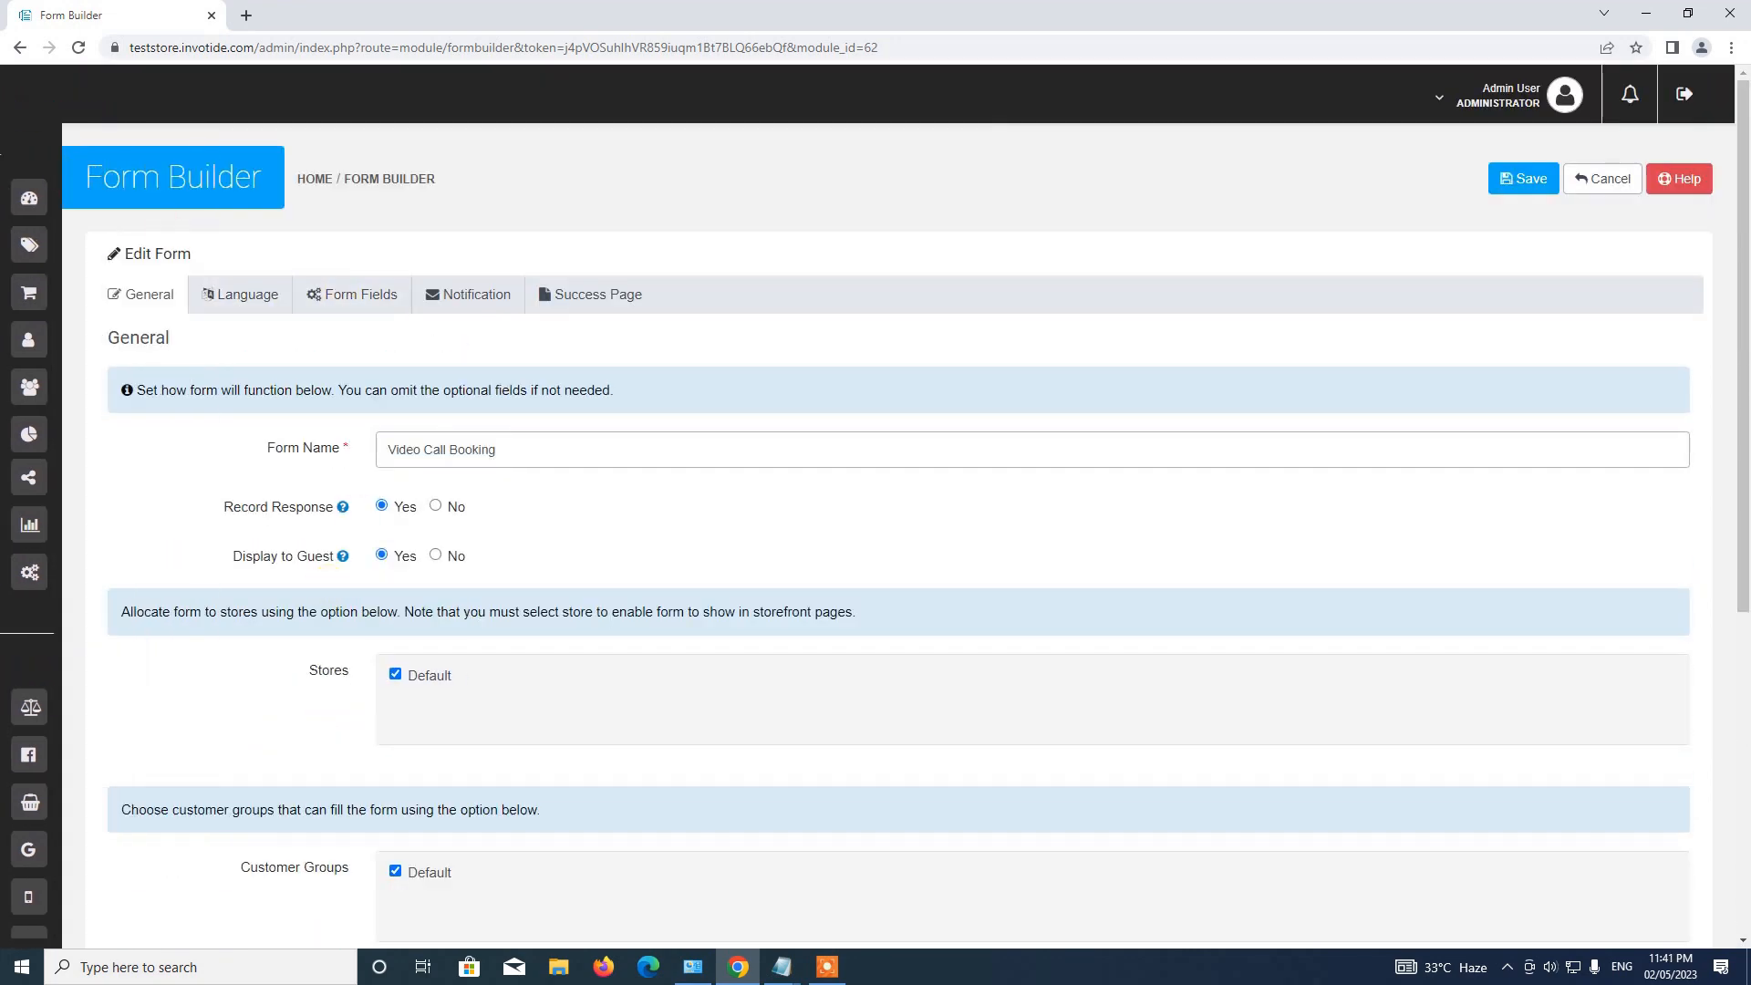
click(176, 200)
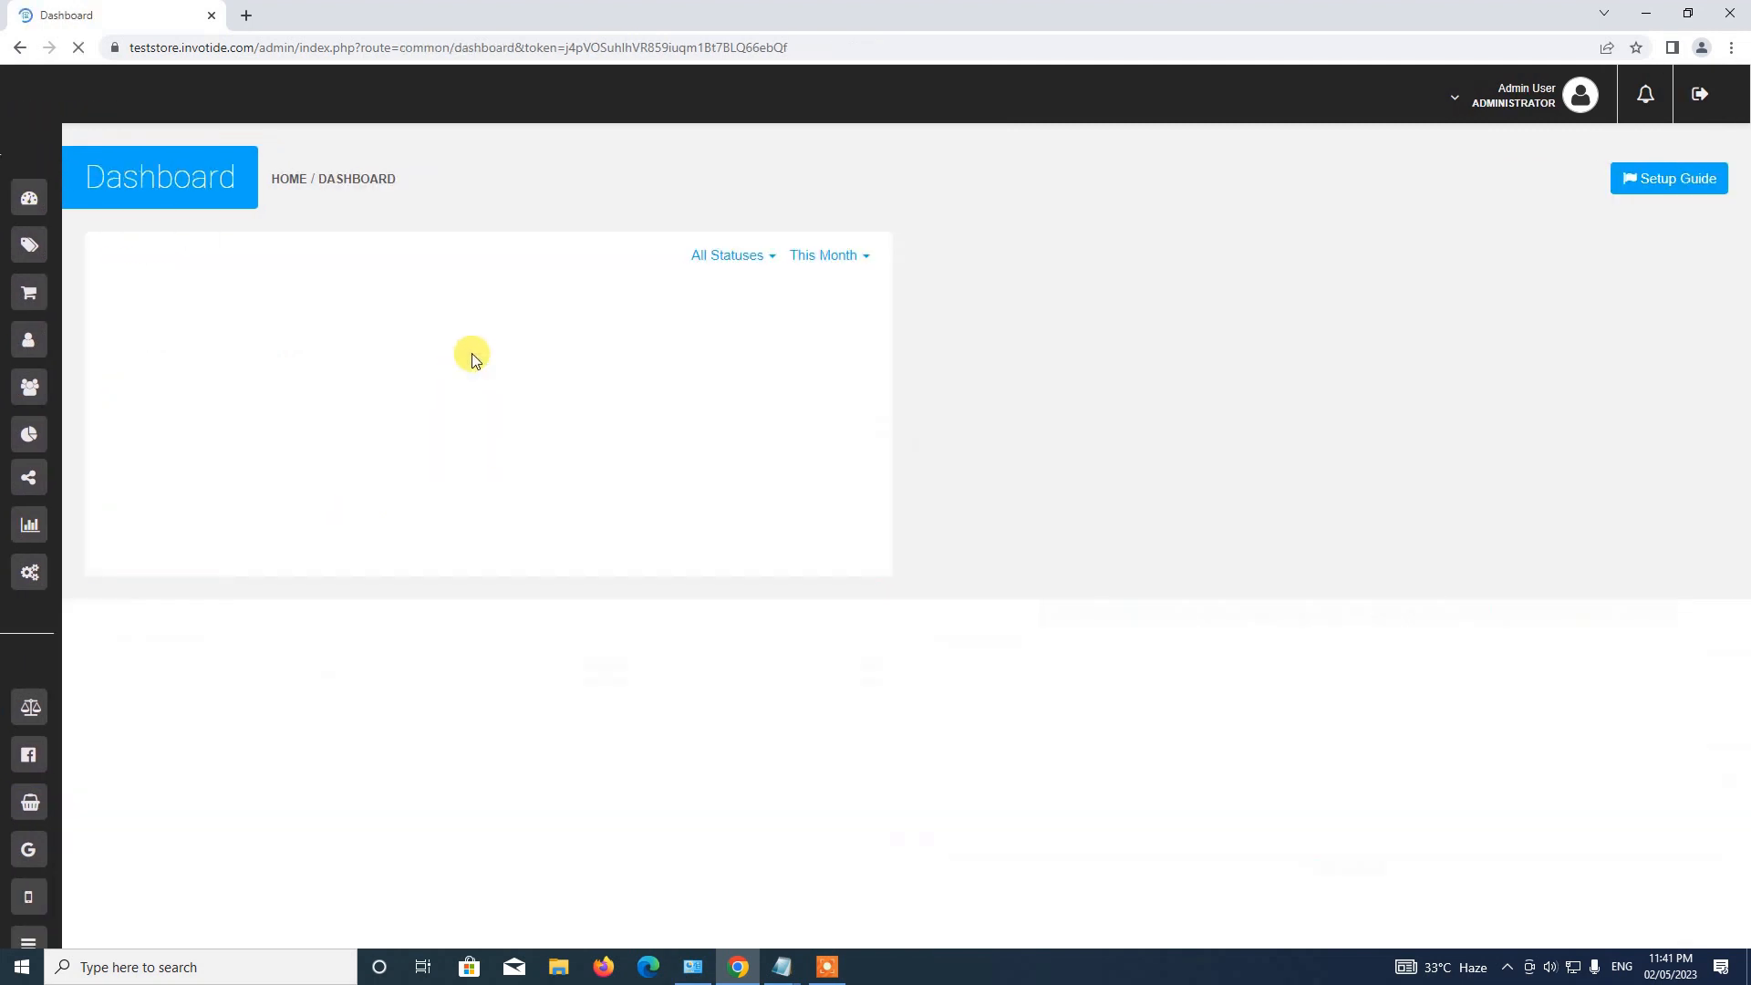